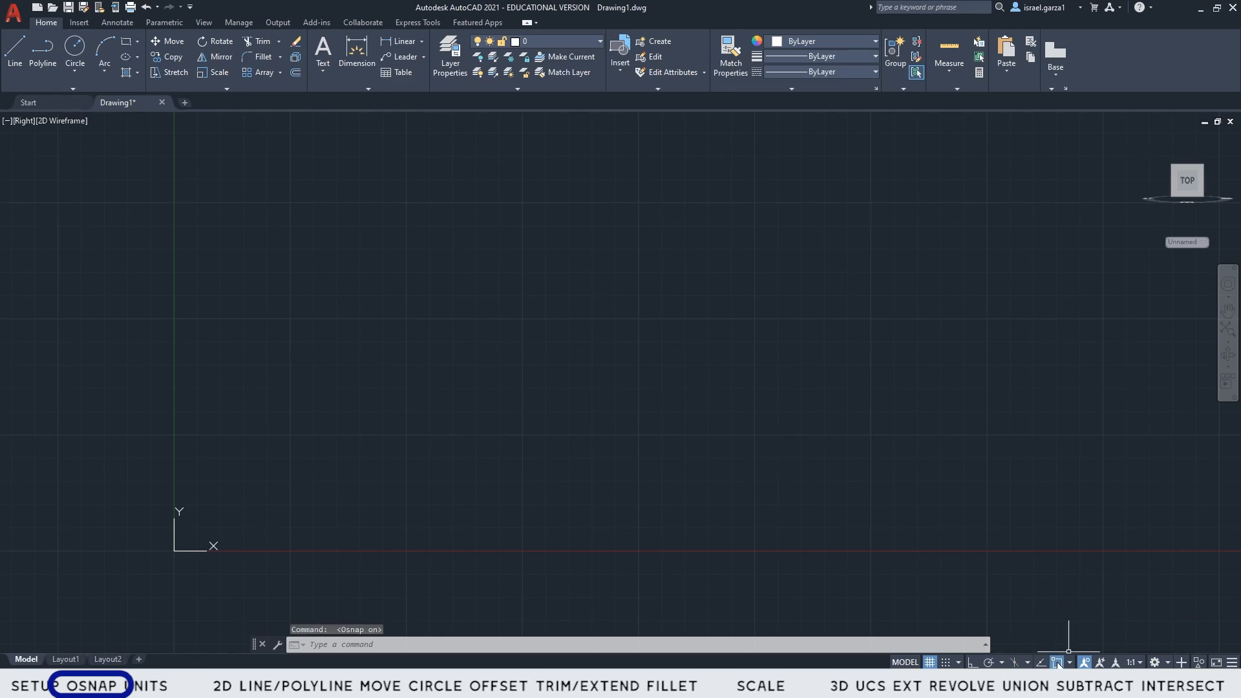
- Review which object snap modes are enabled, such as Endpoint, Midpoint and Intersection
left_click(1071, 664)
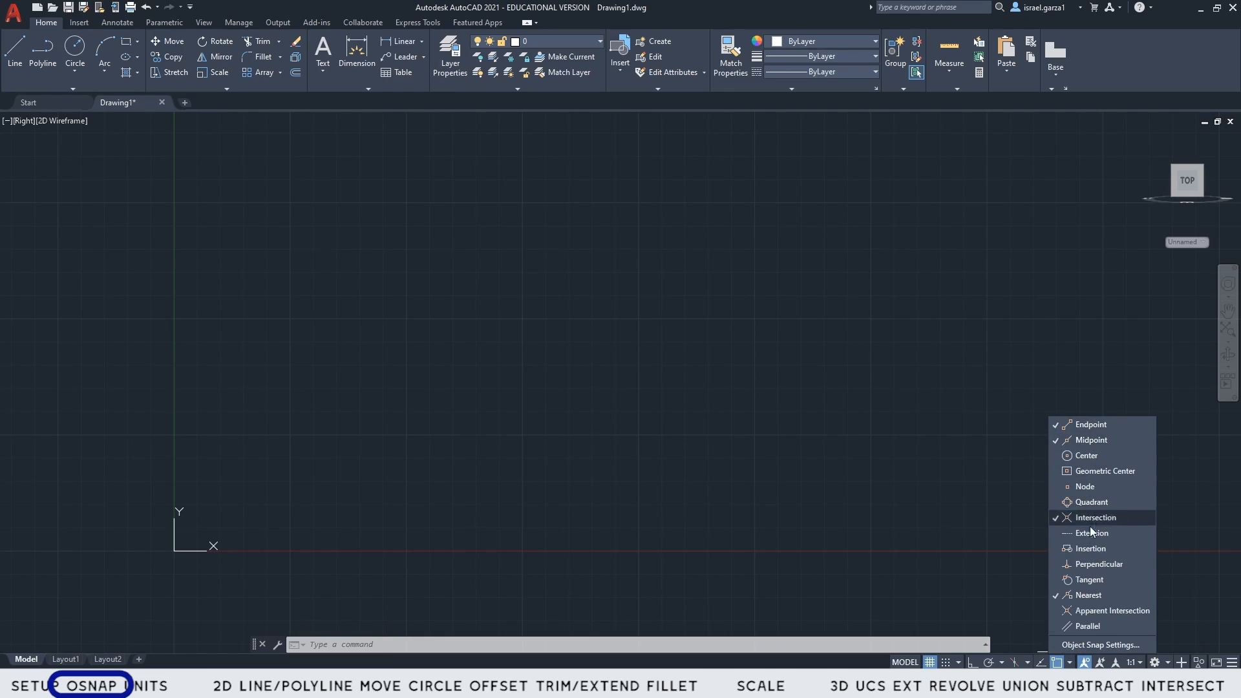
left_click(960, 525)
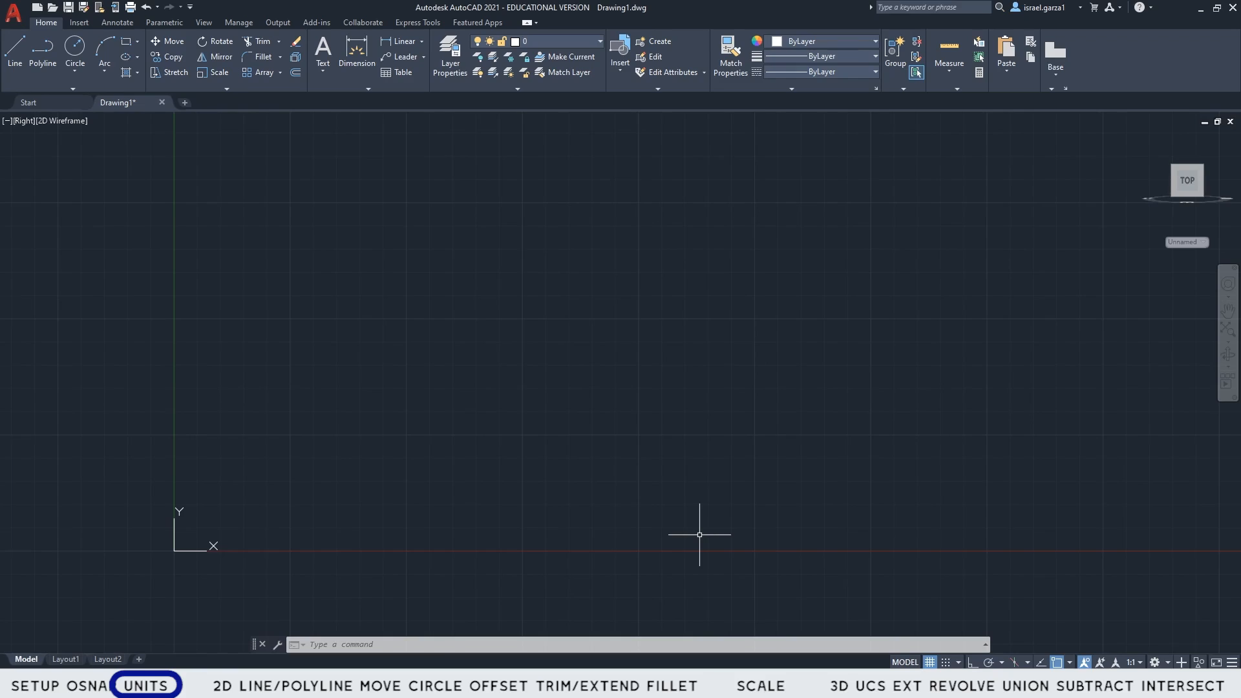
- Review the drawing units settings with the available insertion scale units, and accept them with inches as the insertion scale
type("unio")
key("BackSpace")
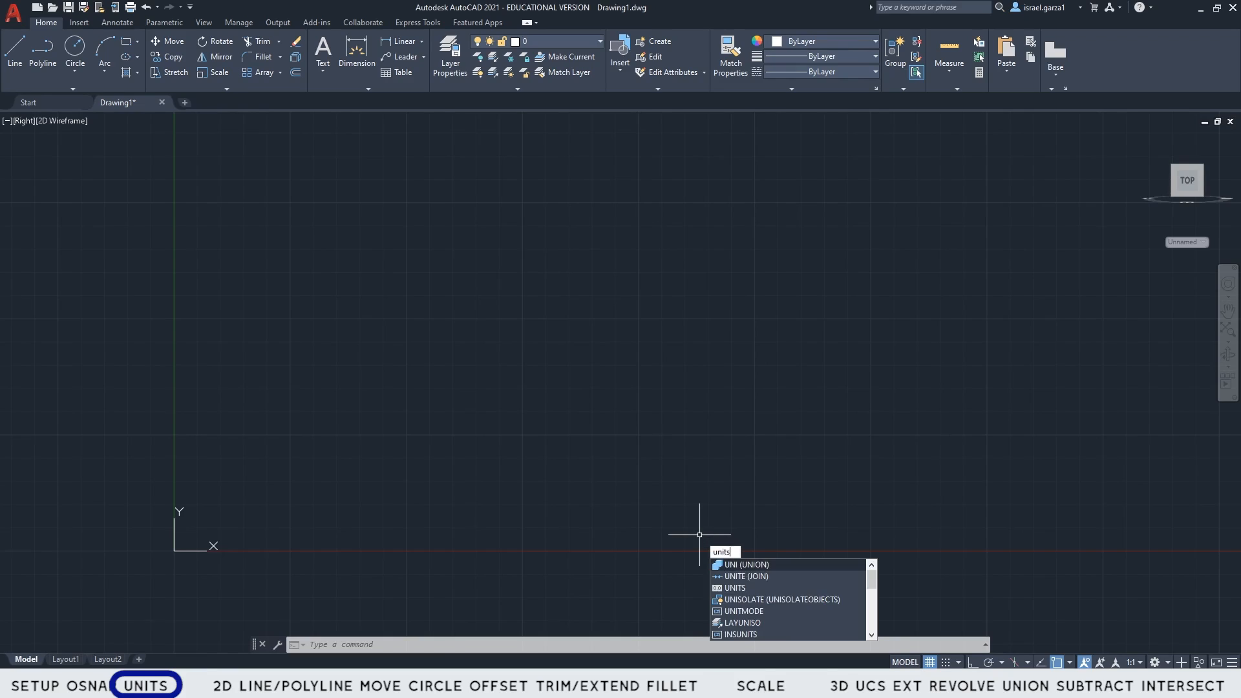
type("ts")
key("Return")
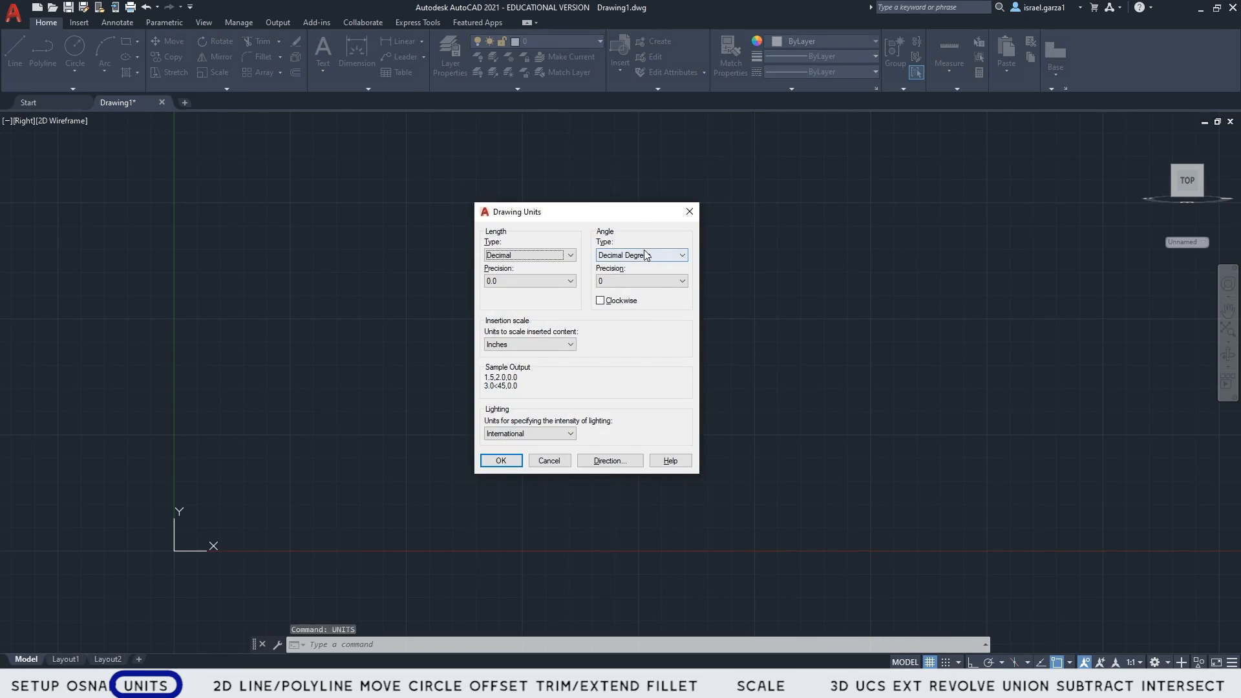
left_click_drag(630, 219, 659, 248)
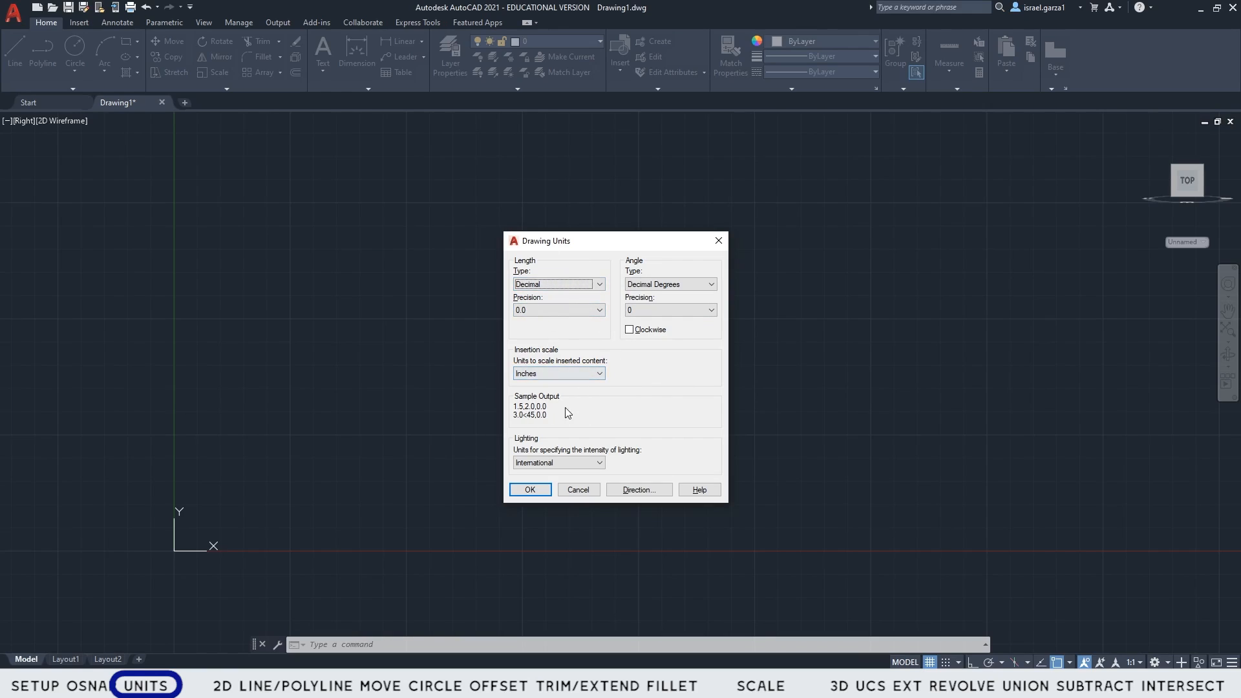
left_click(600, 375)
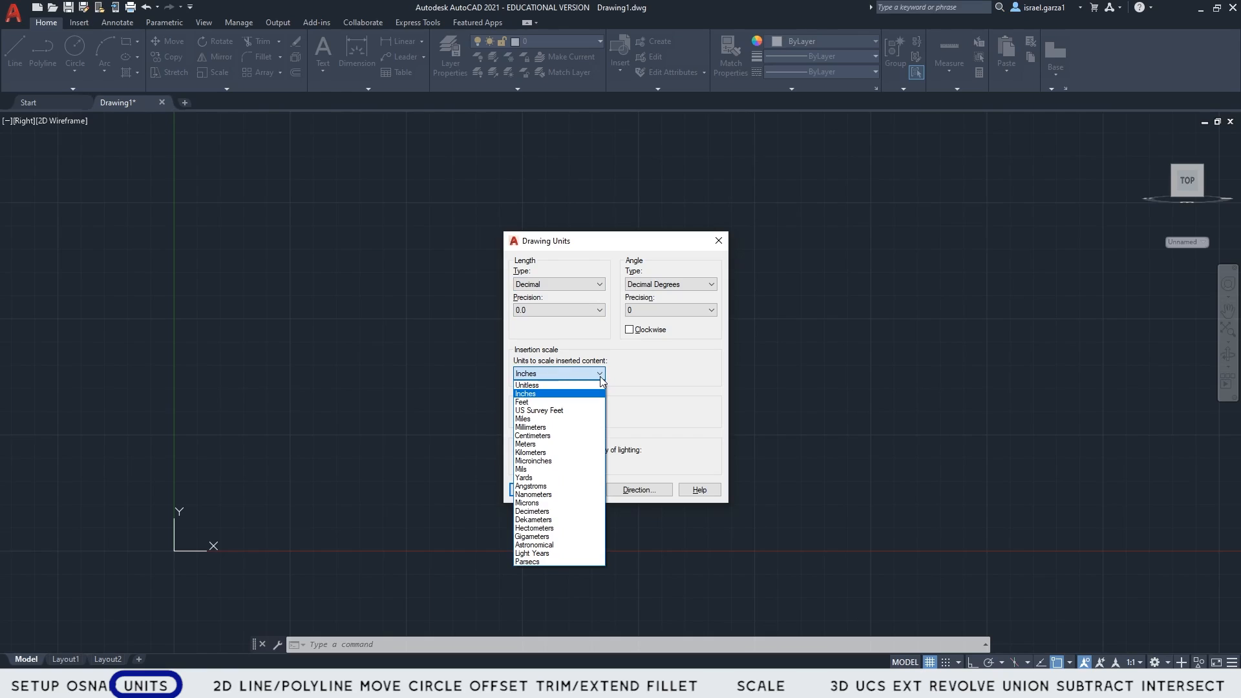
left_click(600, 376)
left_click(531, 490)
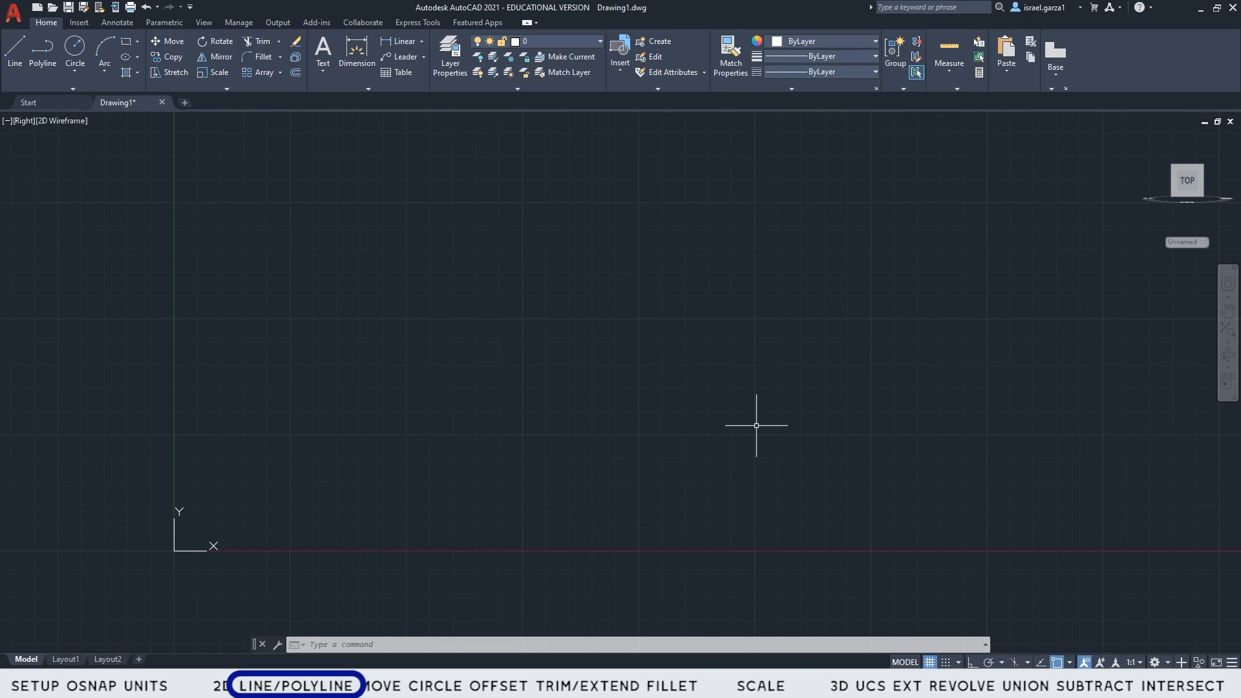
- Turn on Ortho and draw a closed rectangle from separate lines, 4 units wide and 2 units high, with the Line command
type("l")
key("Return")
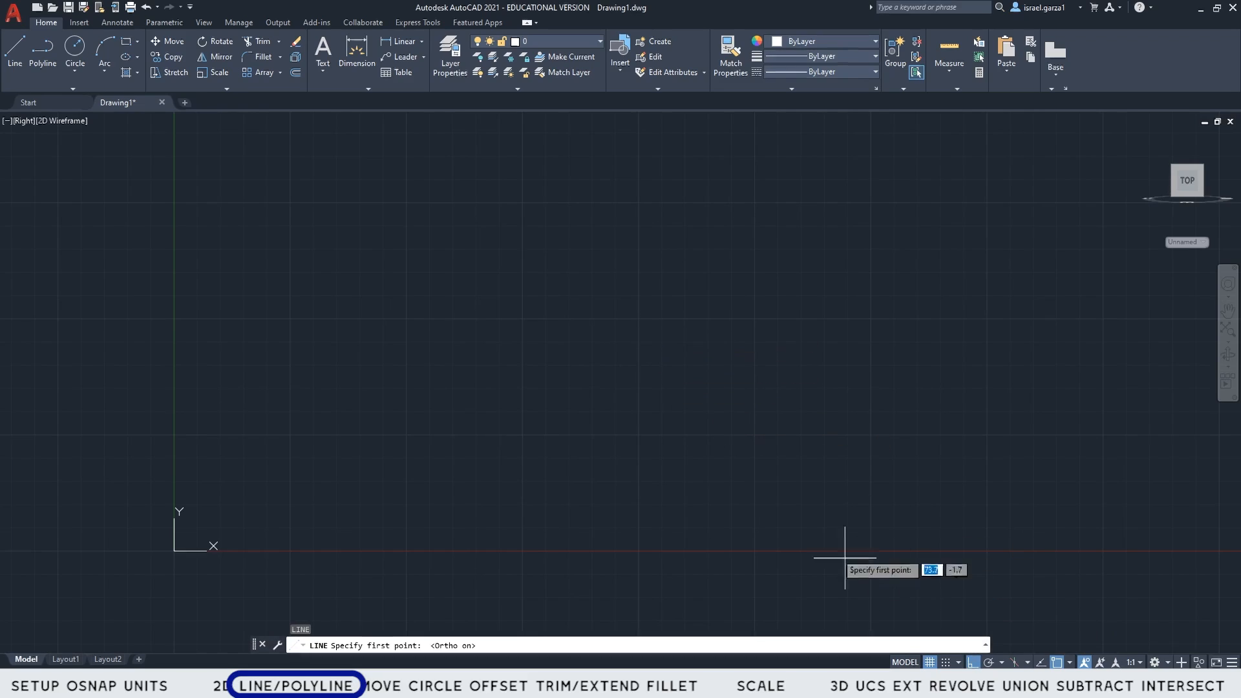
key("F8")
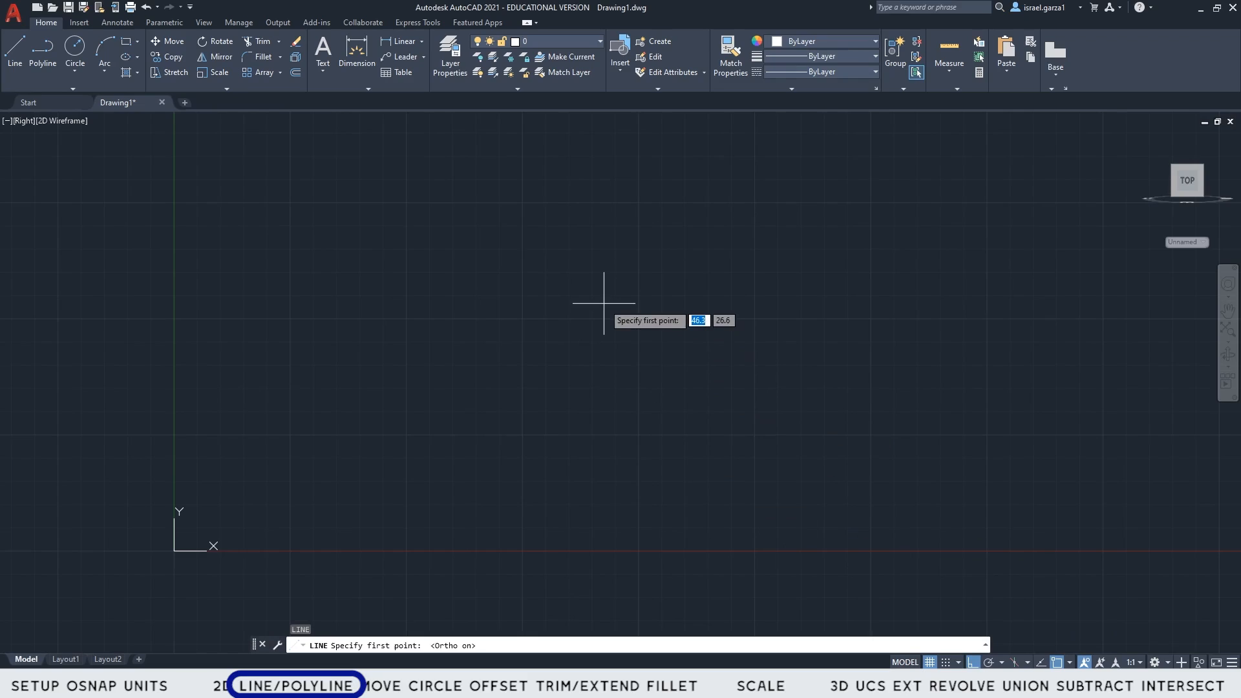
left_click(539, 258)
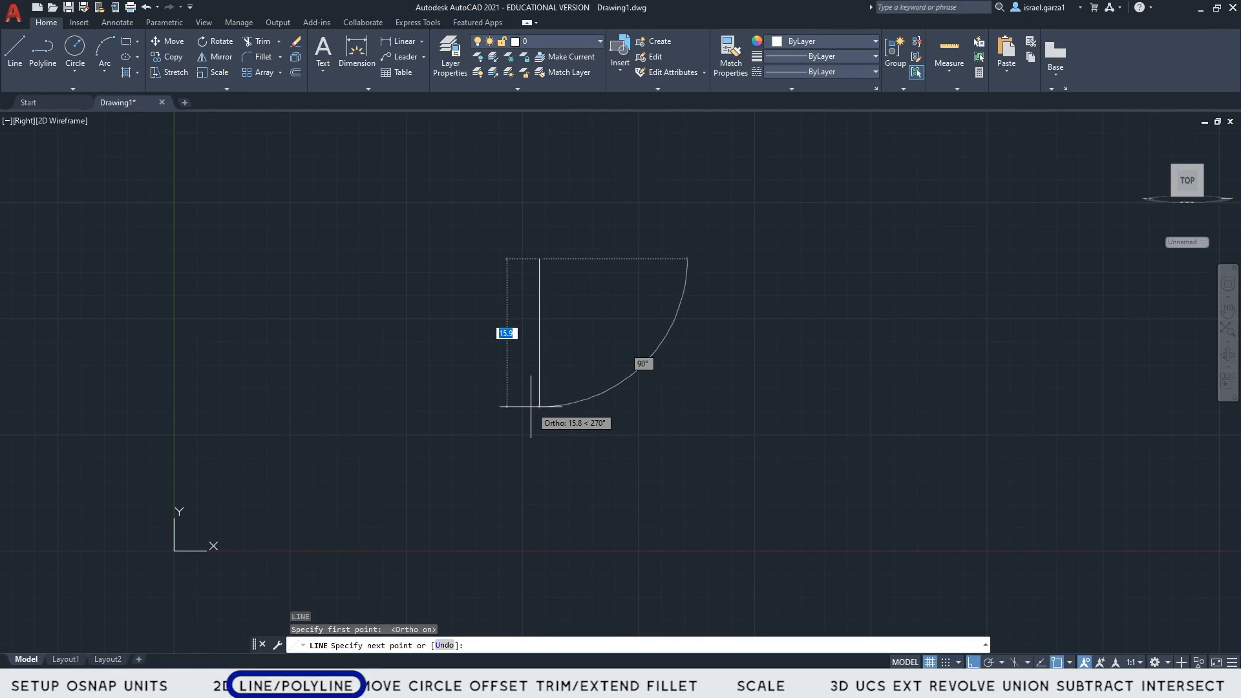
type("2")
key("Return")
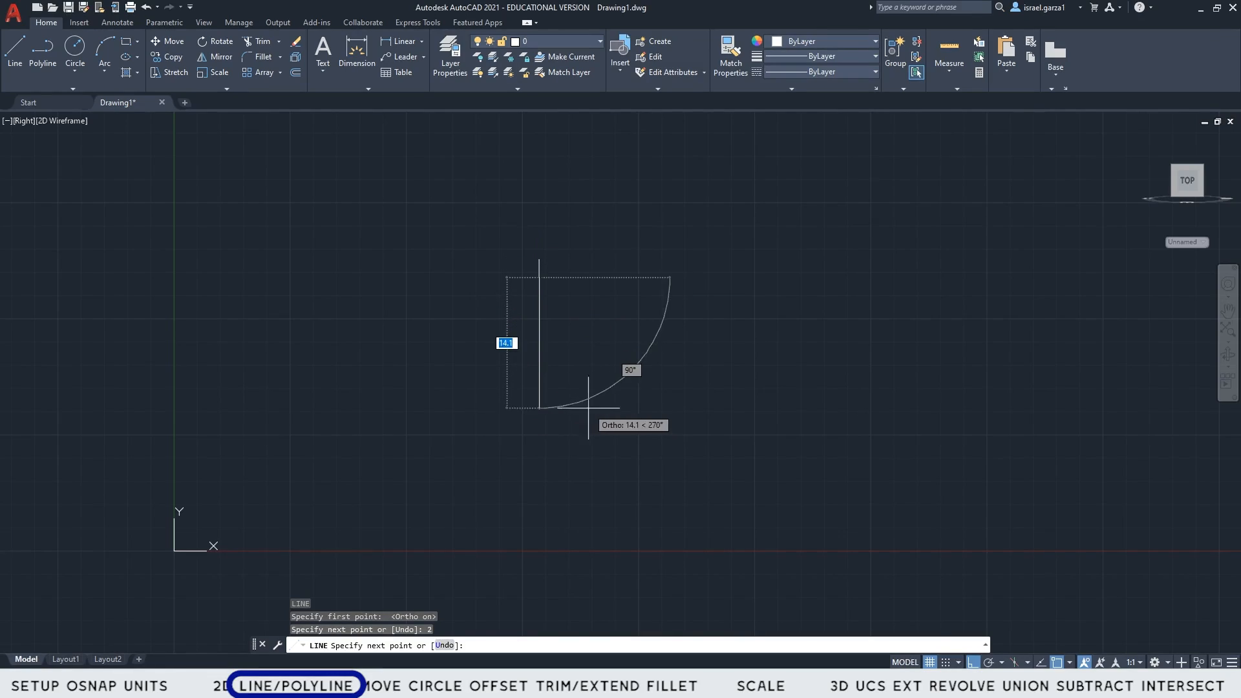
type("4")
key("Return")
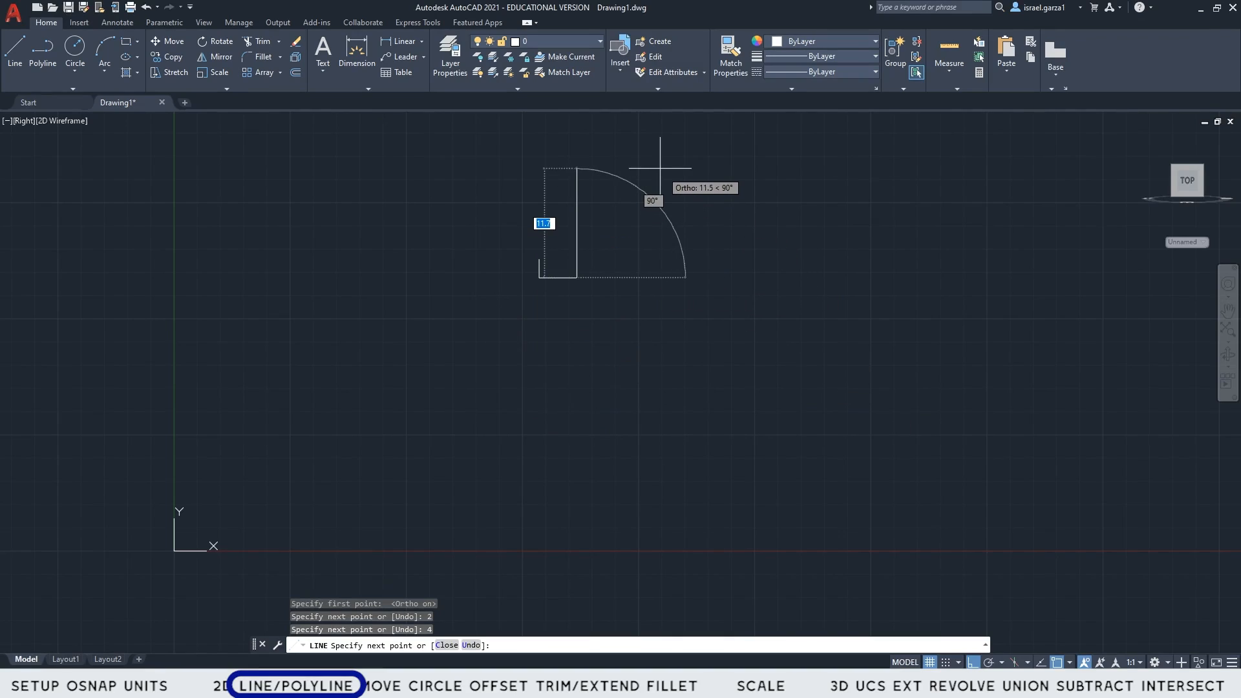
type("2")
key("Return")
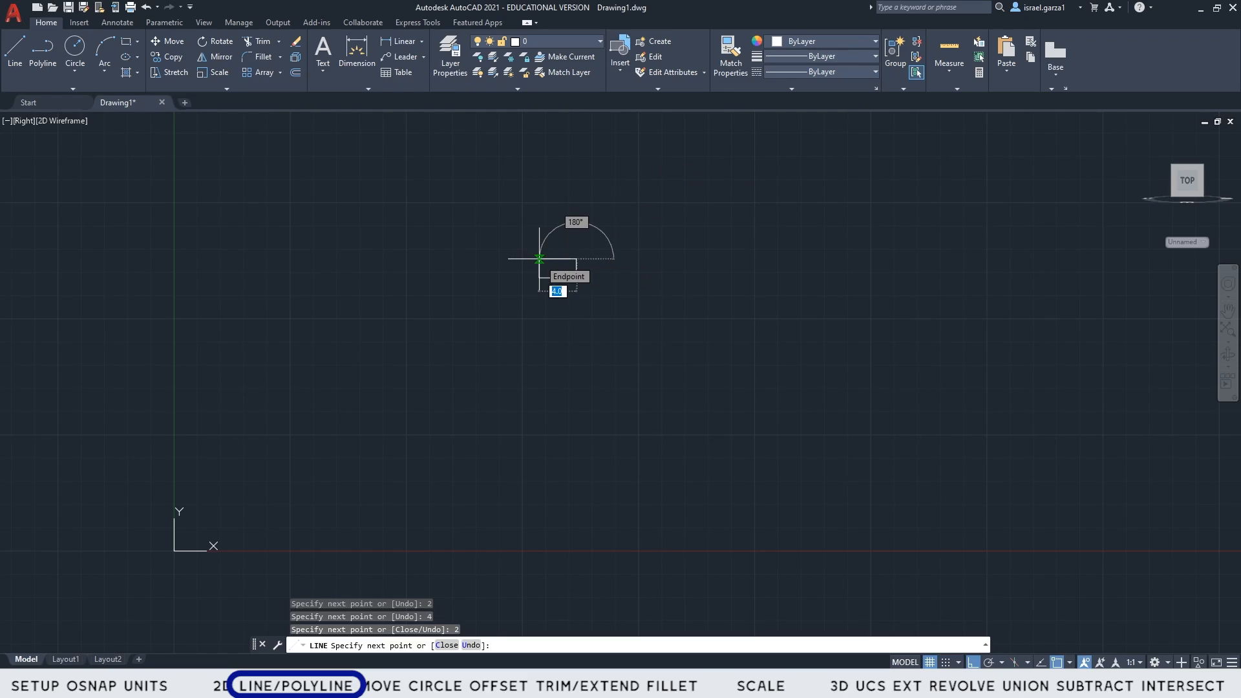
type("4")
key("Return")
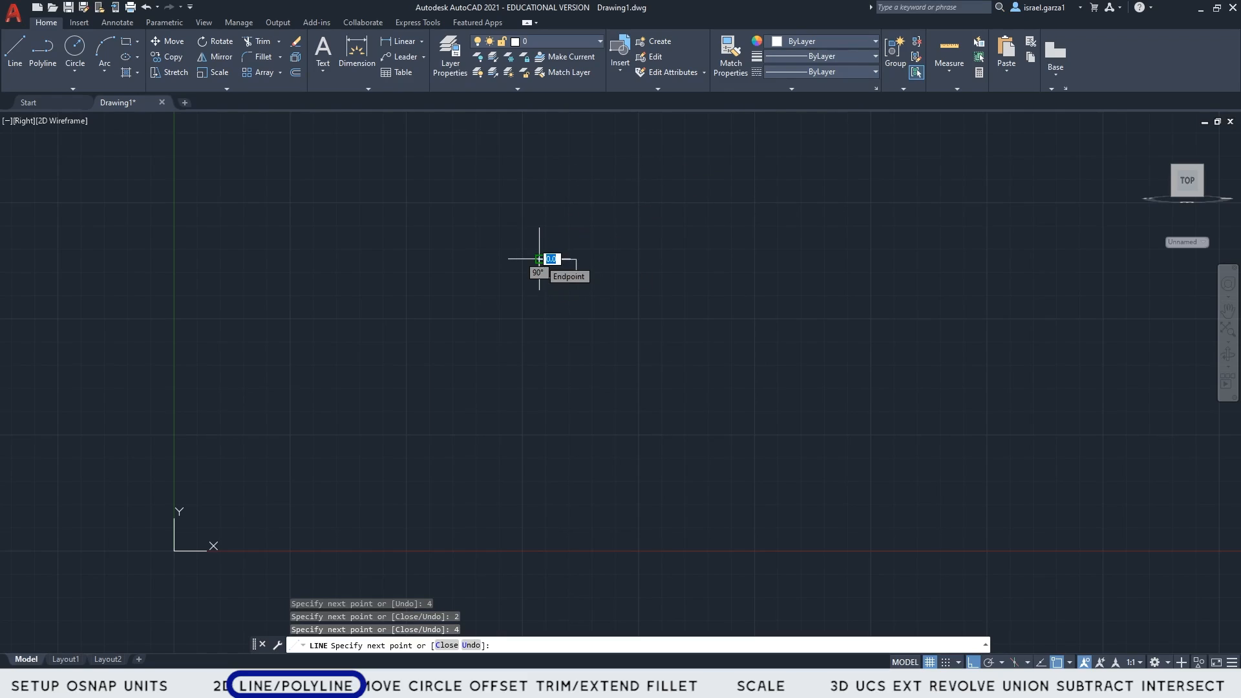
key("Escape")
- Examine the rectangle drawn with lines from closer up
scroll(564, 268, "down", 2)
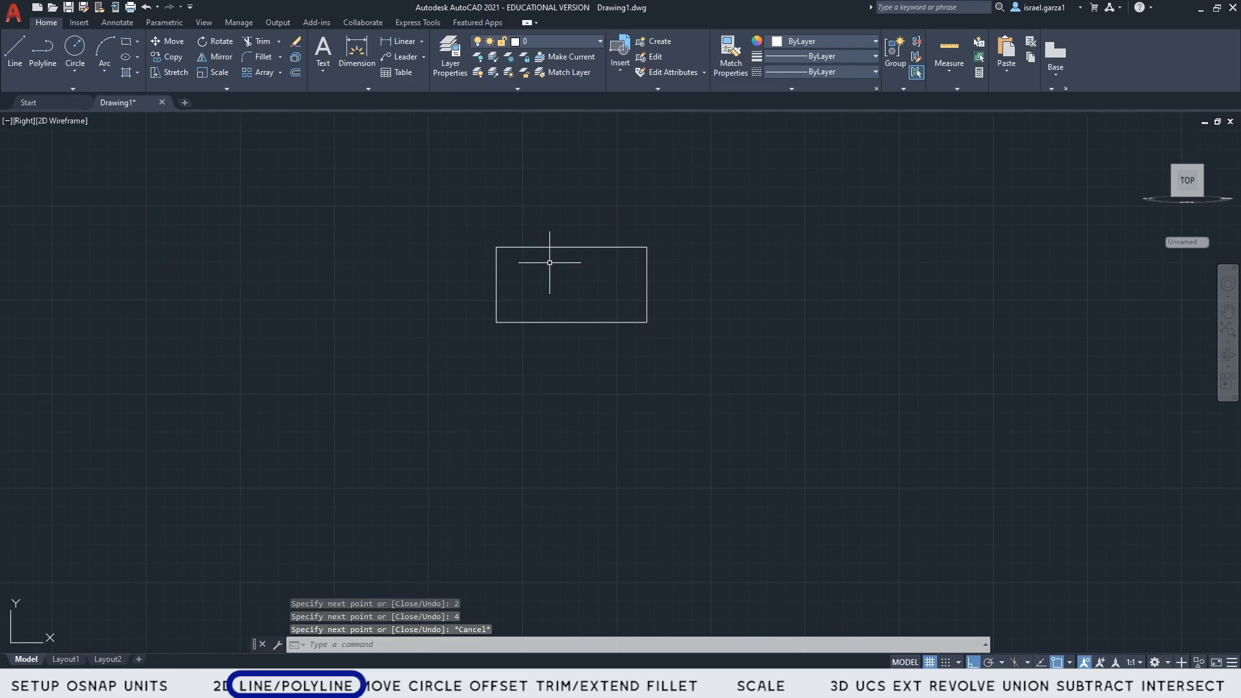
middle_click_drag(546, 244, 585, 285)
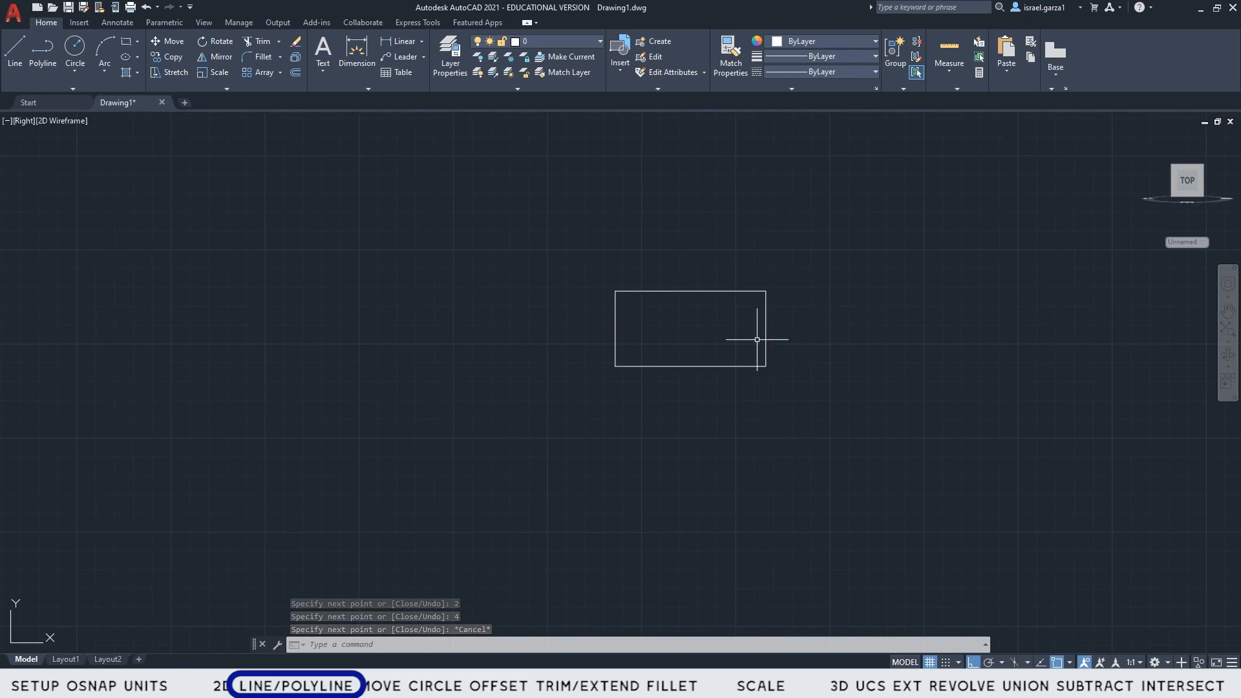
middle_click_drag(750, 338, 681, 361)
scroll(617, 357, "up", 2)
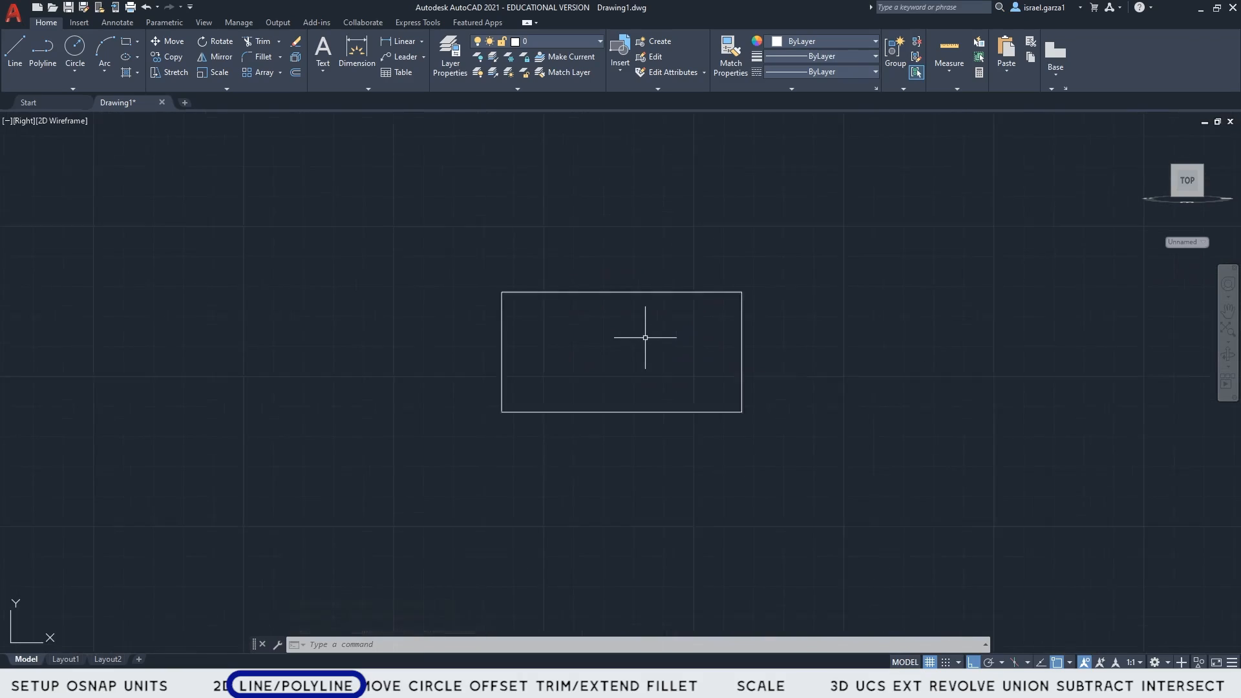
scroll(646, 336, "up", 2)
middle_click_drag(647, 402, 639, 339)
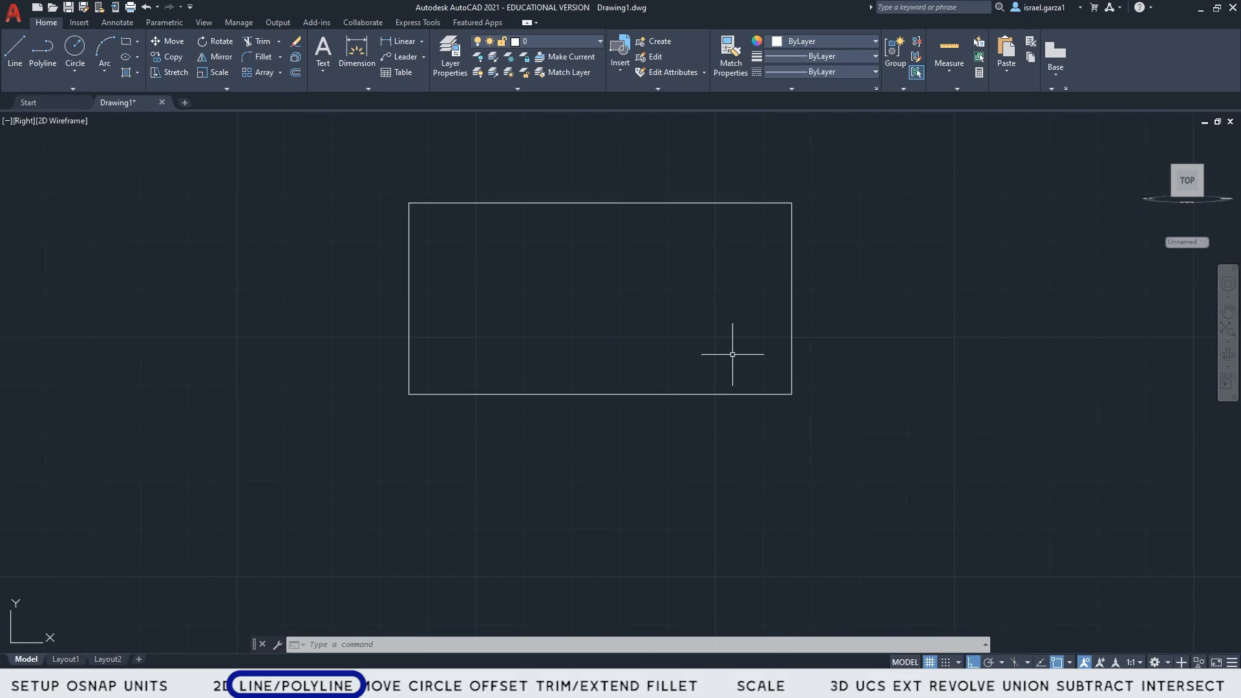
mouse_move(732, 354)
middle_mouse_down()
mouse_move(731, 339)
mouse_move(742, 346)
middle_mouse_up()
scroll(748, 350, "down", 2)
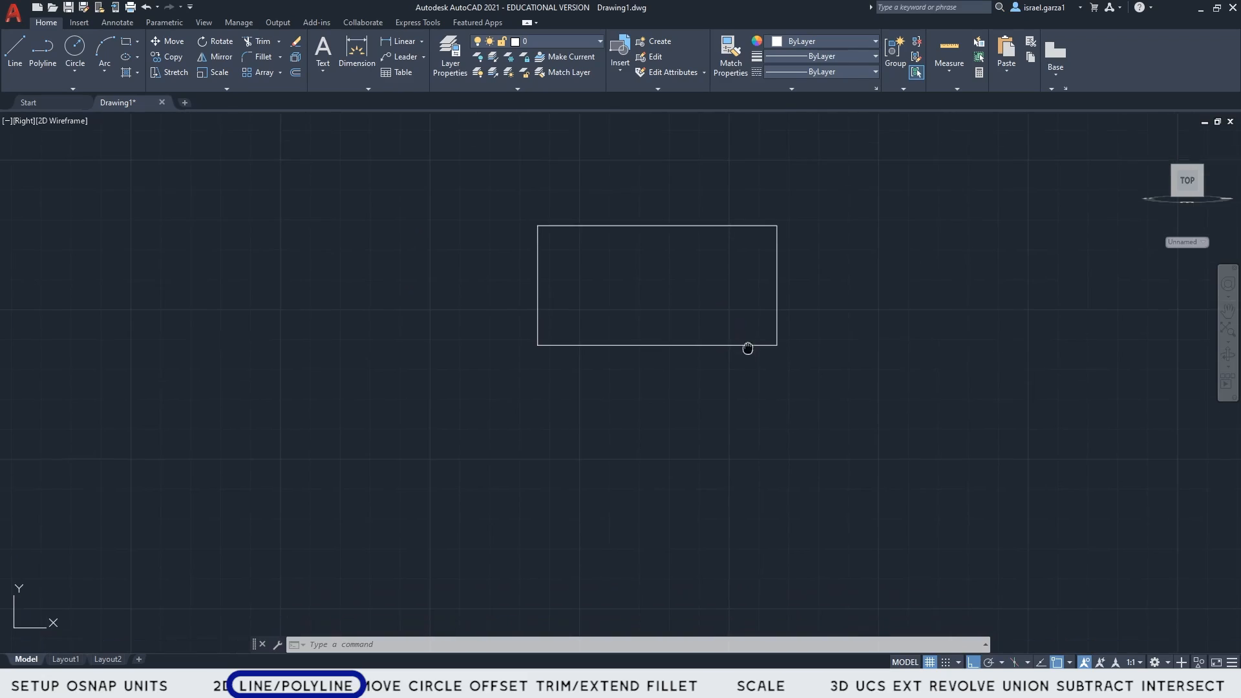
- Draw a closed polyline rectangle, 4 units wide and 2 units high, below the line rectangle
type("pl")
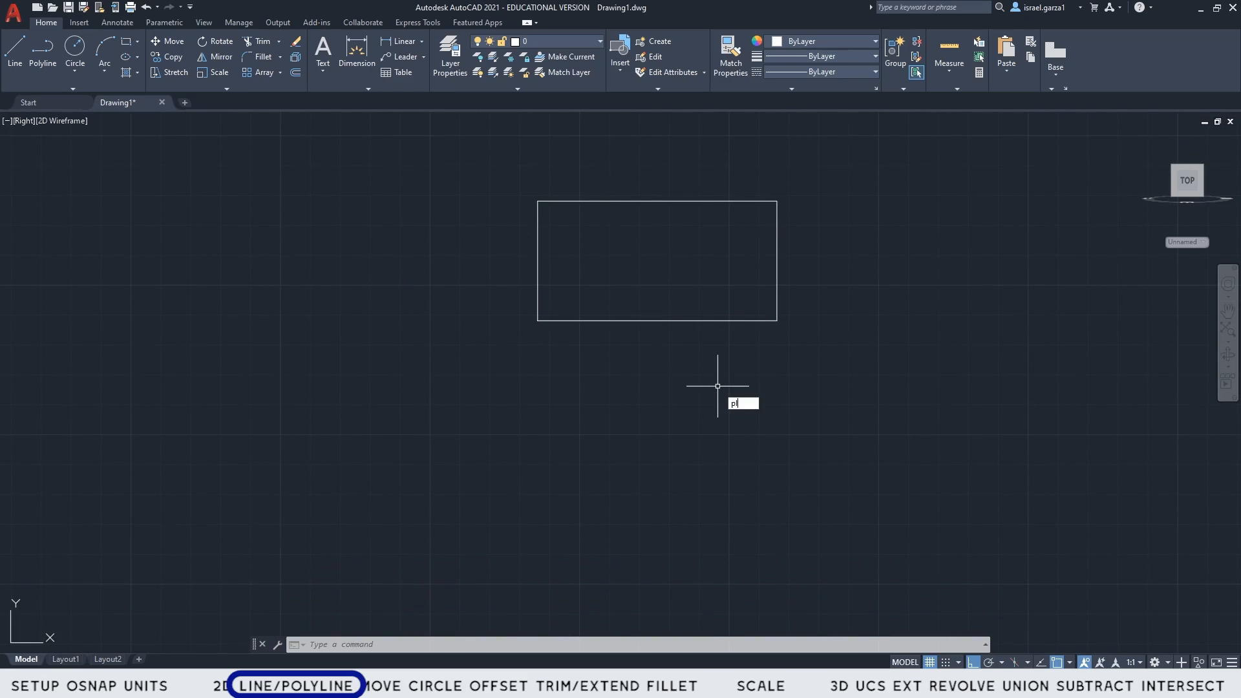
key("Return")
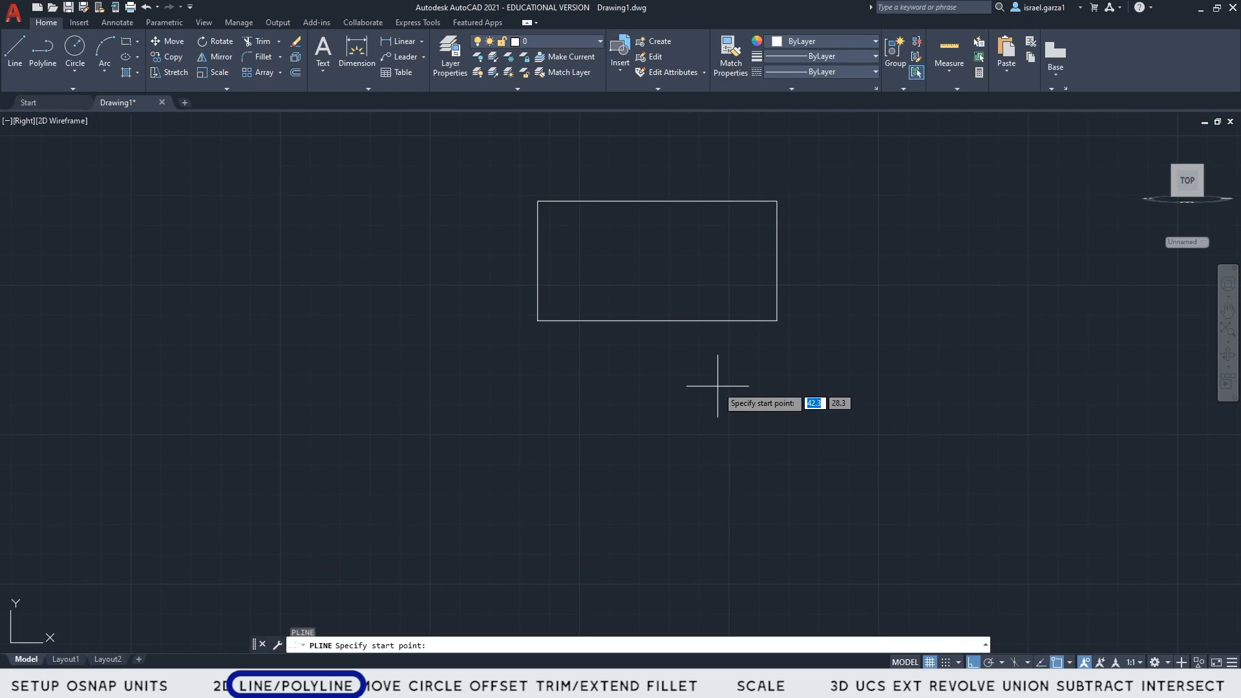
left_click(539, 378)
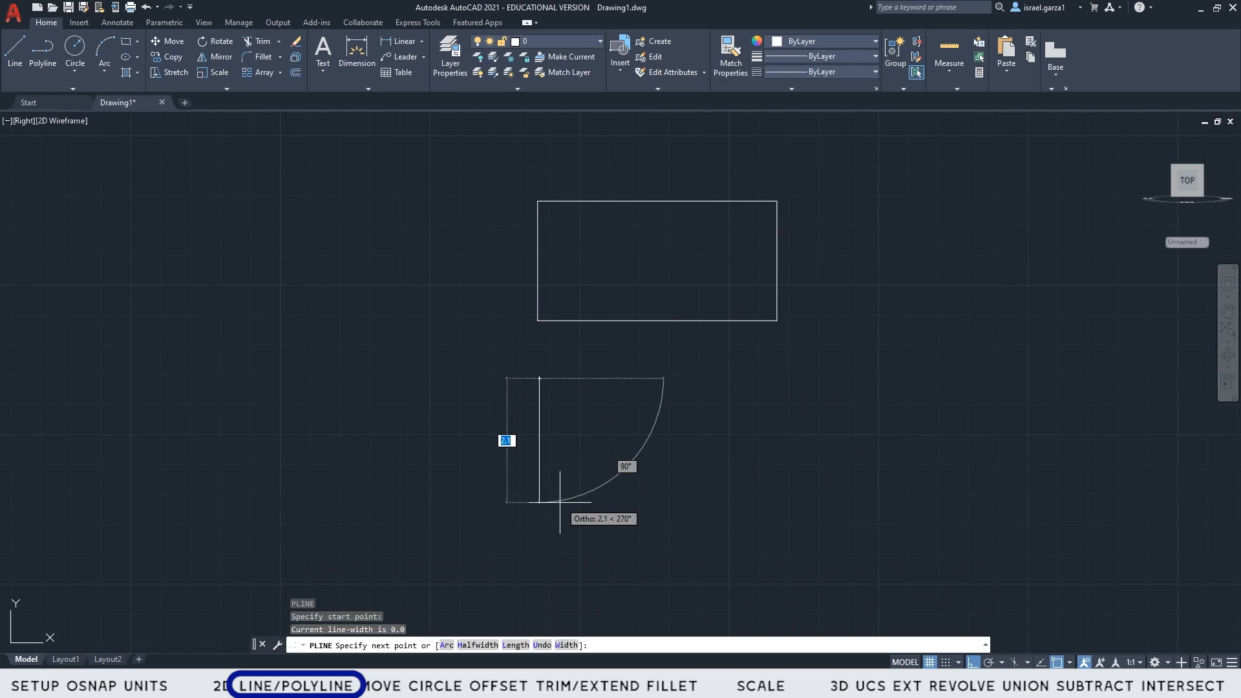
type("2")
key("Return")
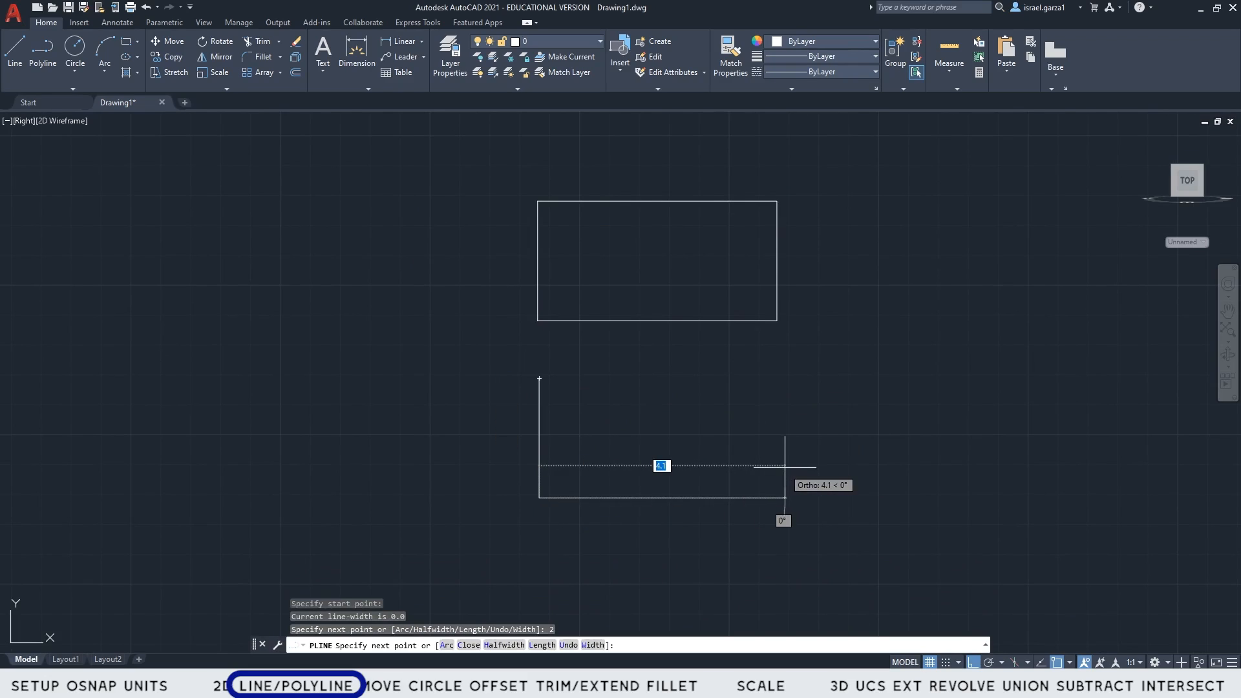
type("4")
key("Return")
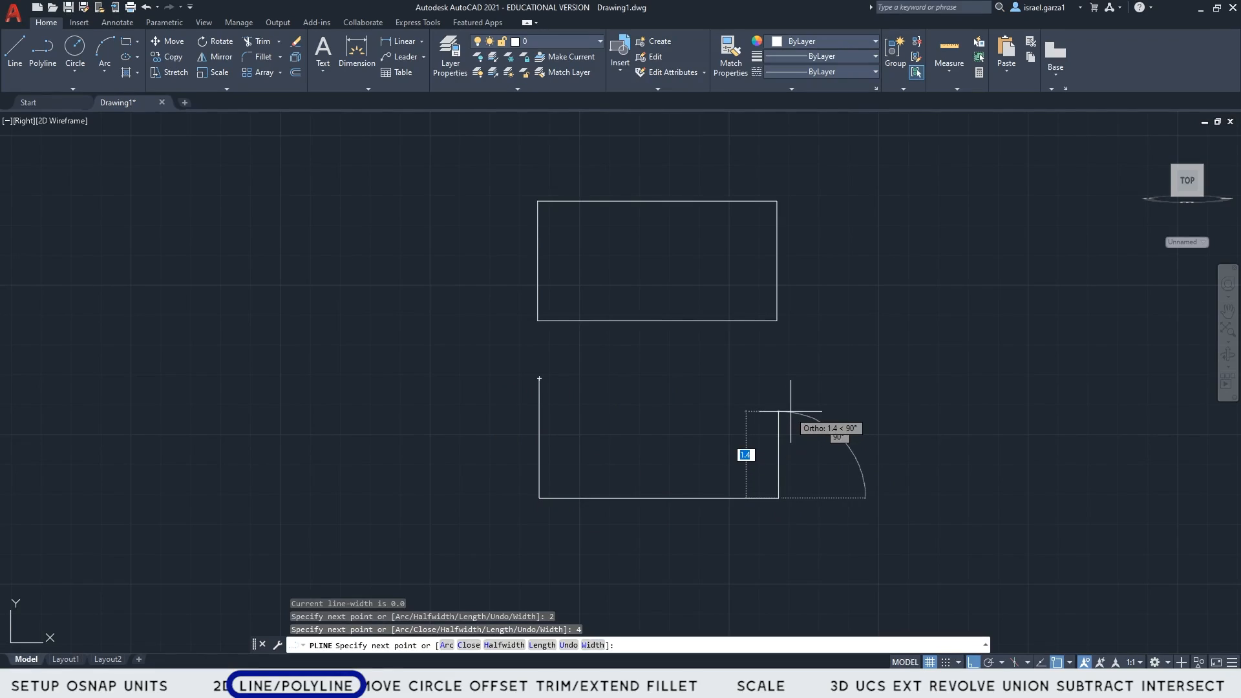
type("2")
key("Return")
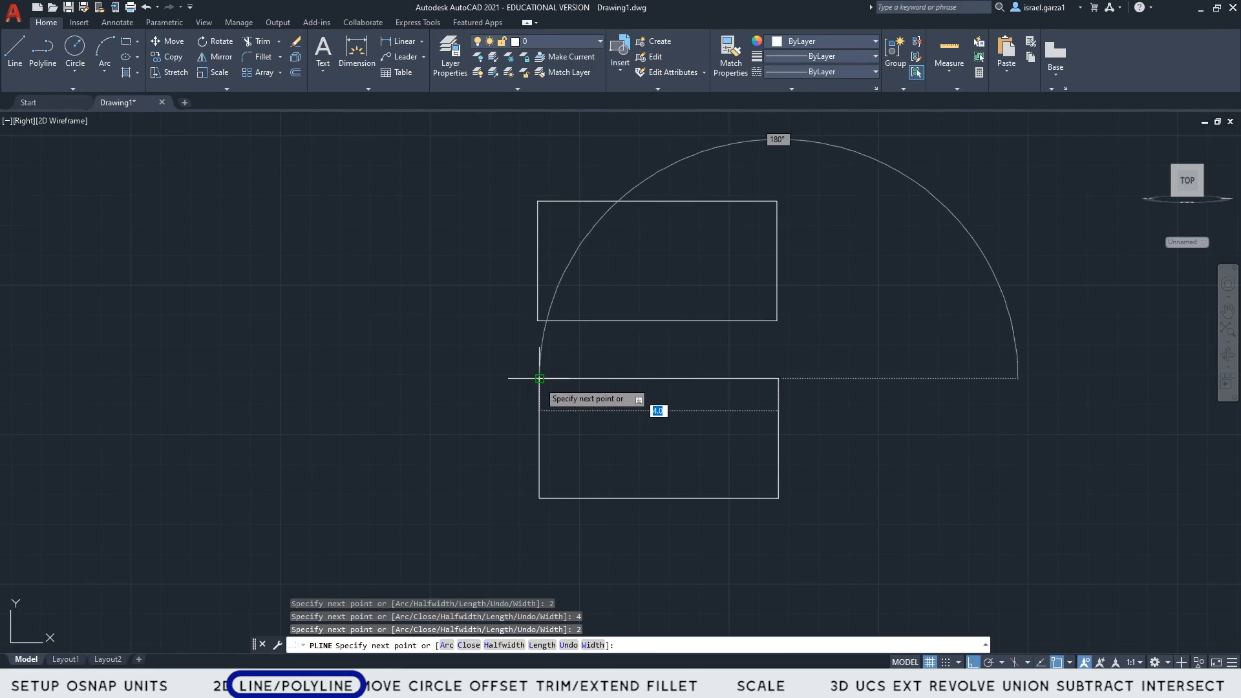
left_click(539, 378)
key("Return")
- Draw a 4 by 2 unit rectangle below the polyline one with the Rectangle command
middle_click_drag(883, 448, 882, 384)
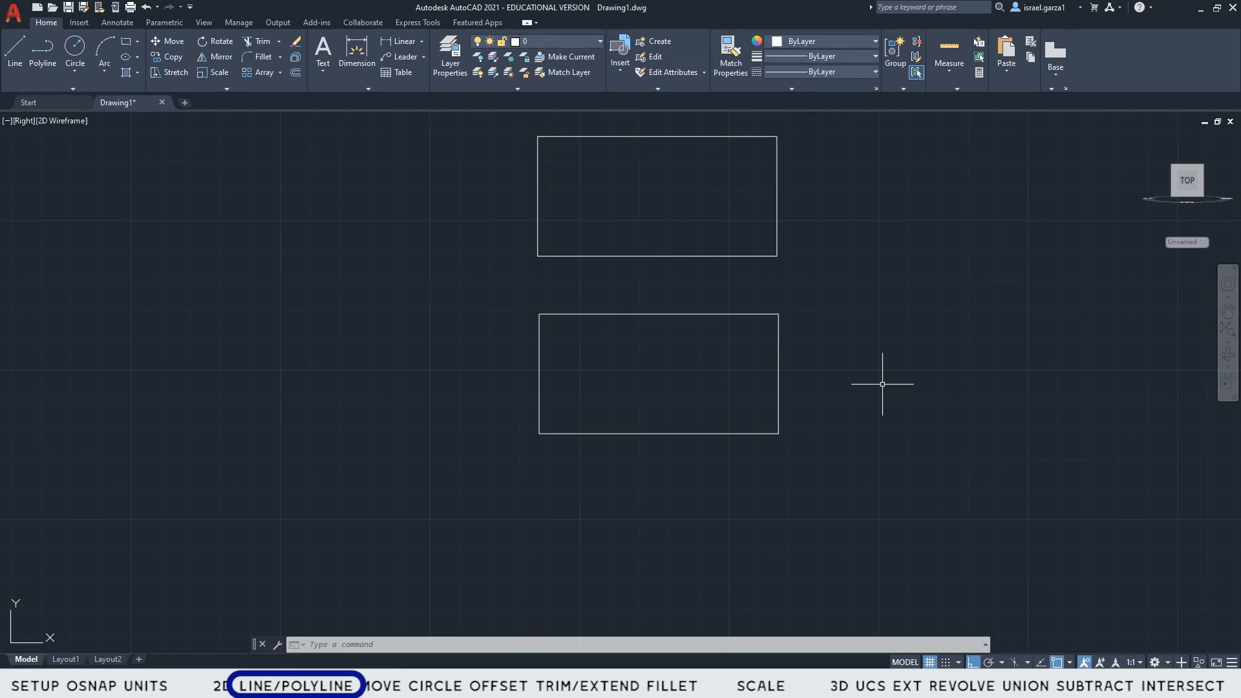
type("RECT")
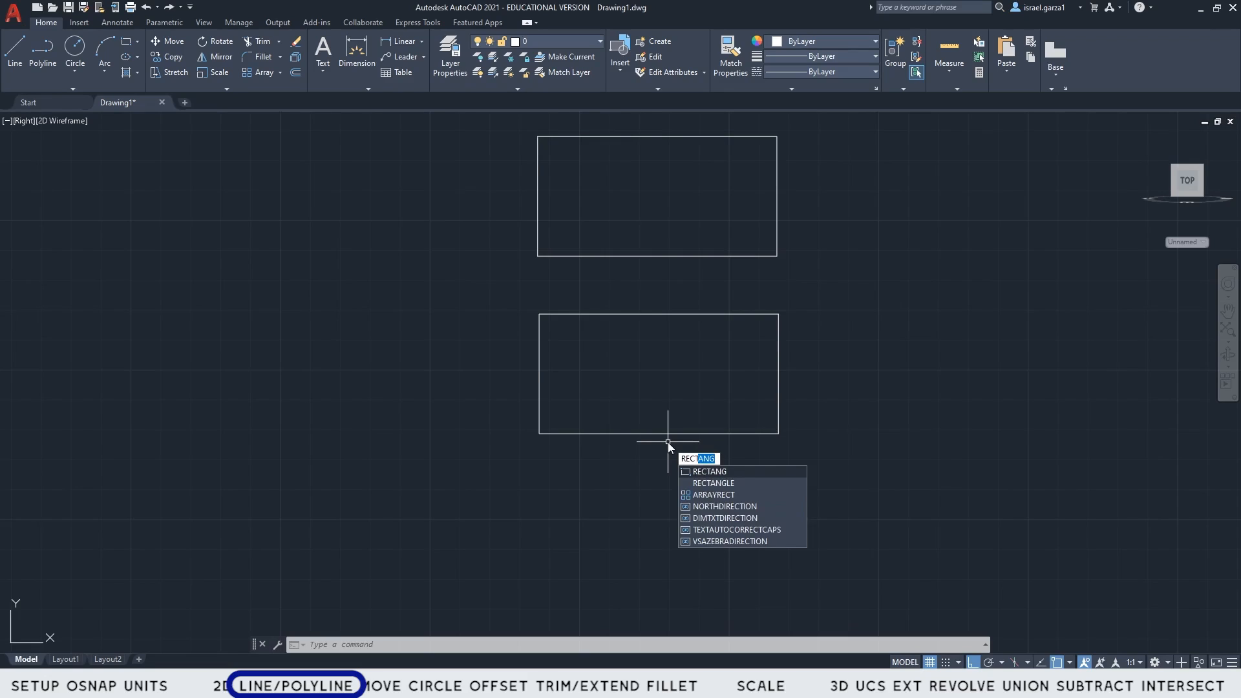
key("Return")
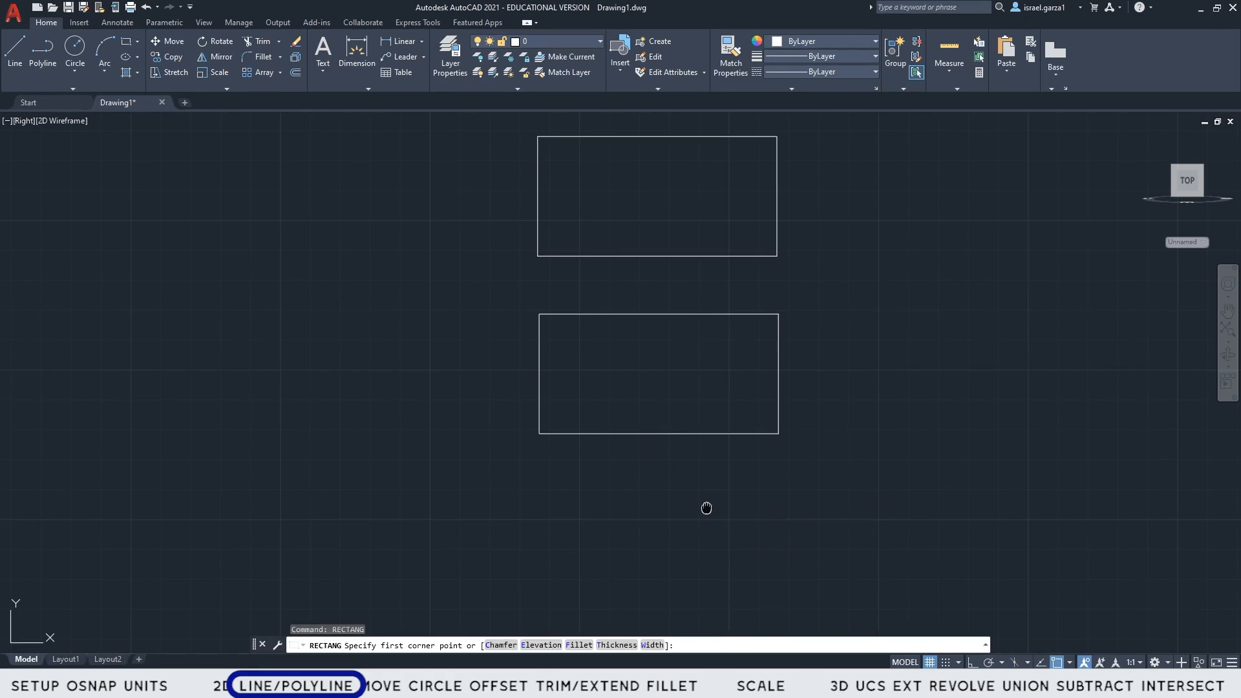
middle_click_drag(706, 507, 801, 377)
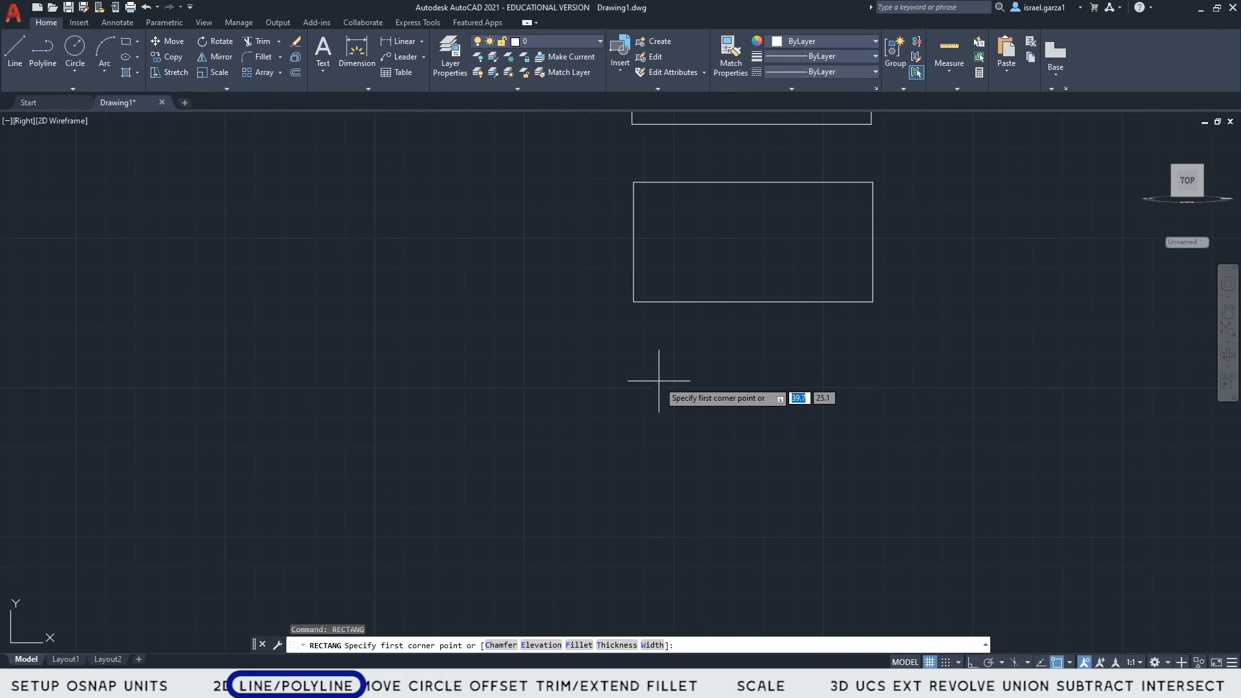
left_click(642, 369)
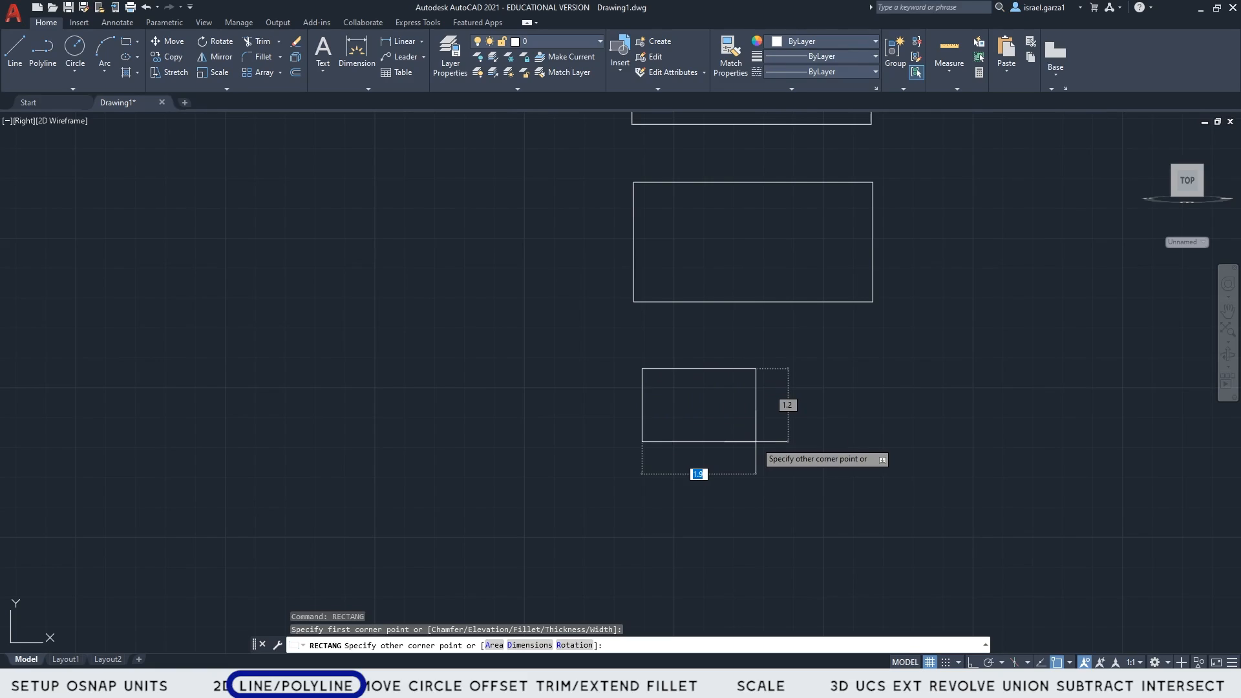
type("4")
key("Tab")
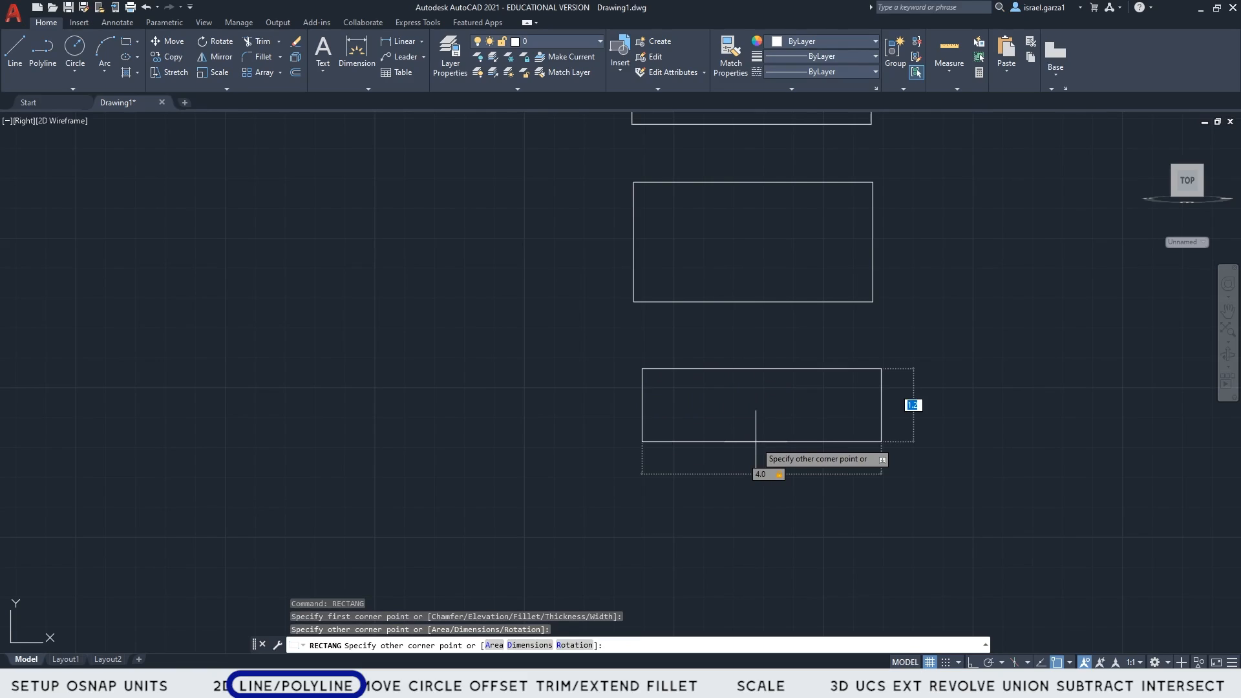
type("2")
key("Return")
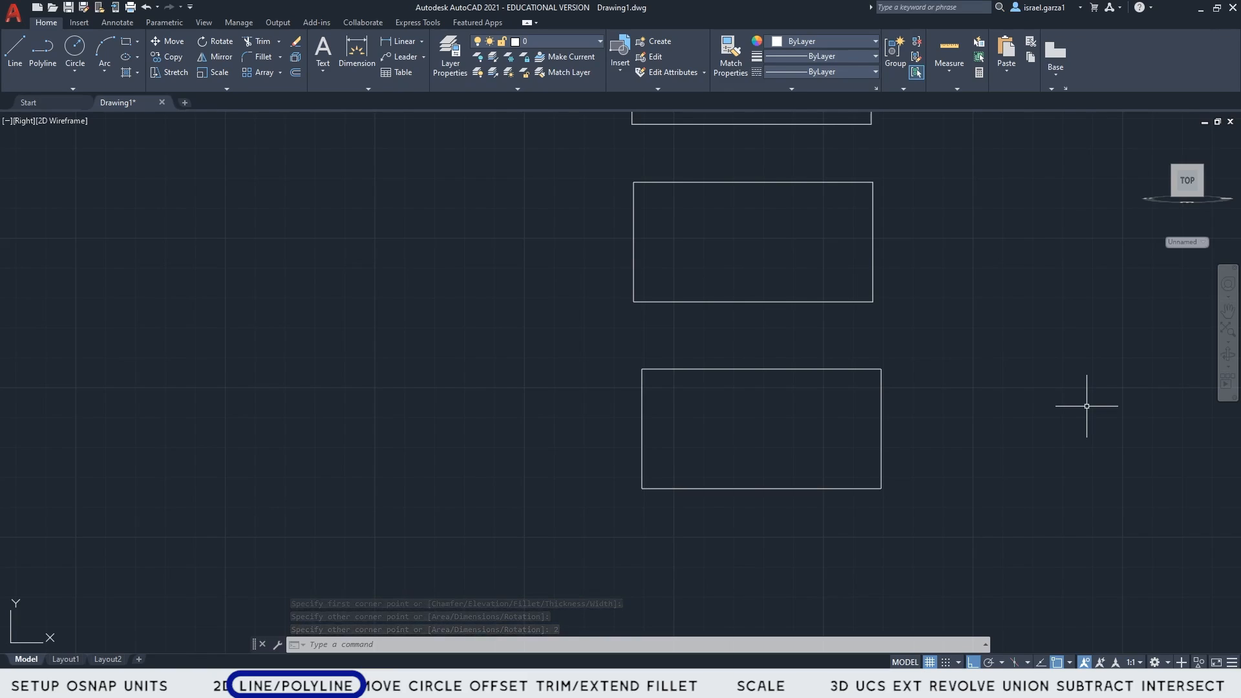
middle_click_drag(1101, 368, 1068, 456)
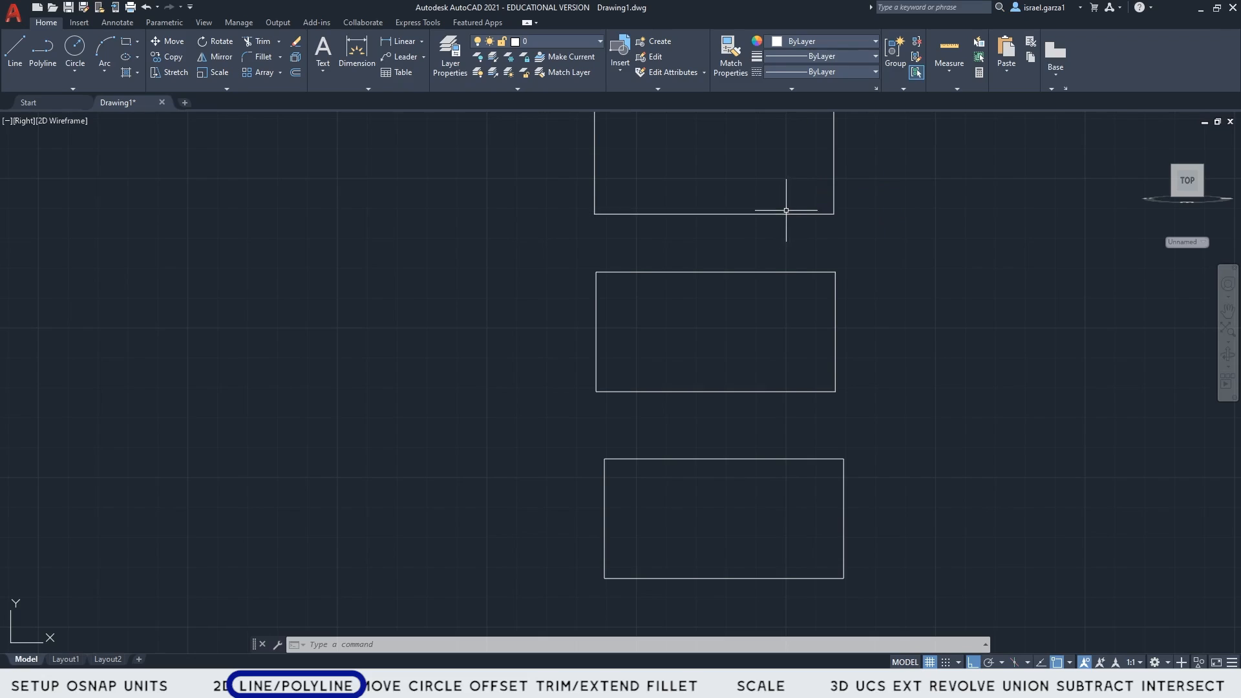
middle_click_drag(874, 252, 890, 299)
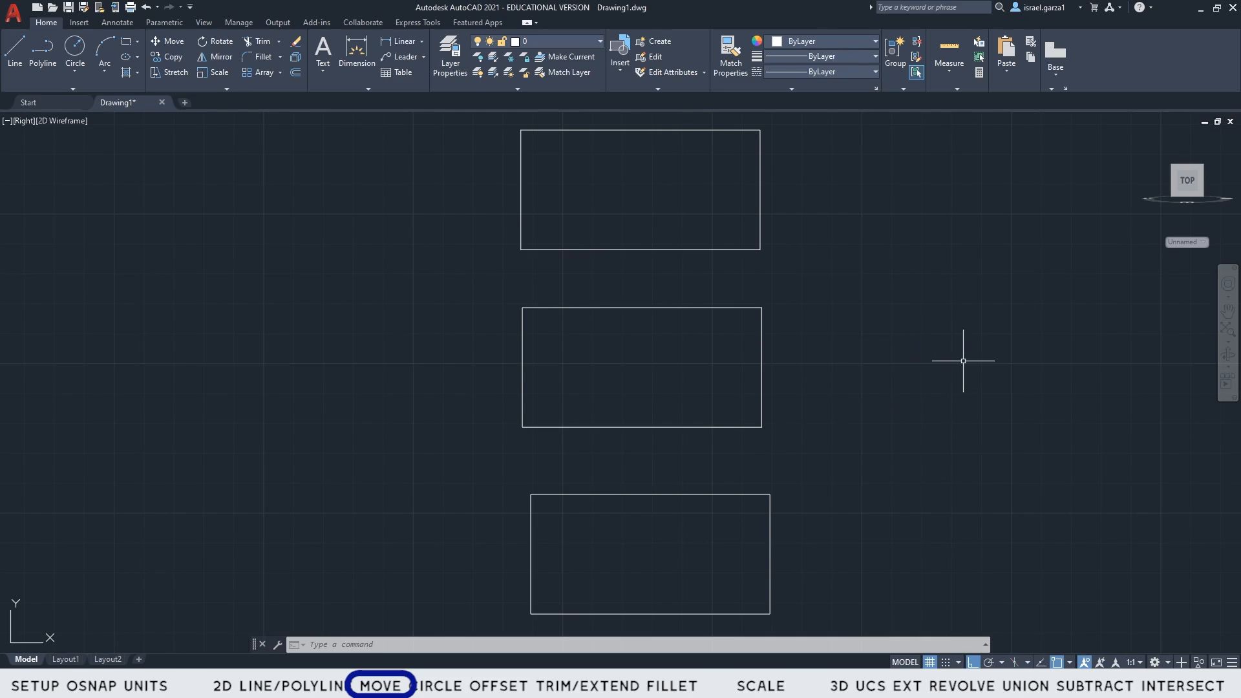
scroll(963, 361, "down", 2)
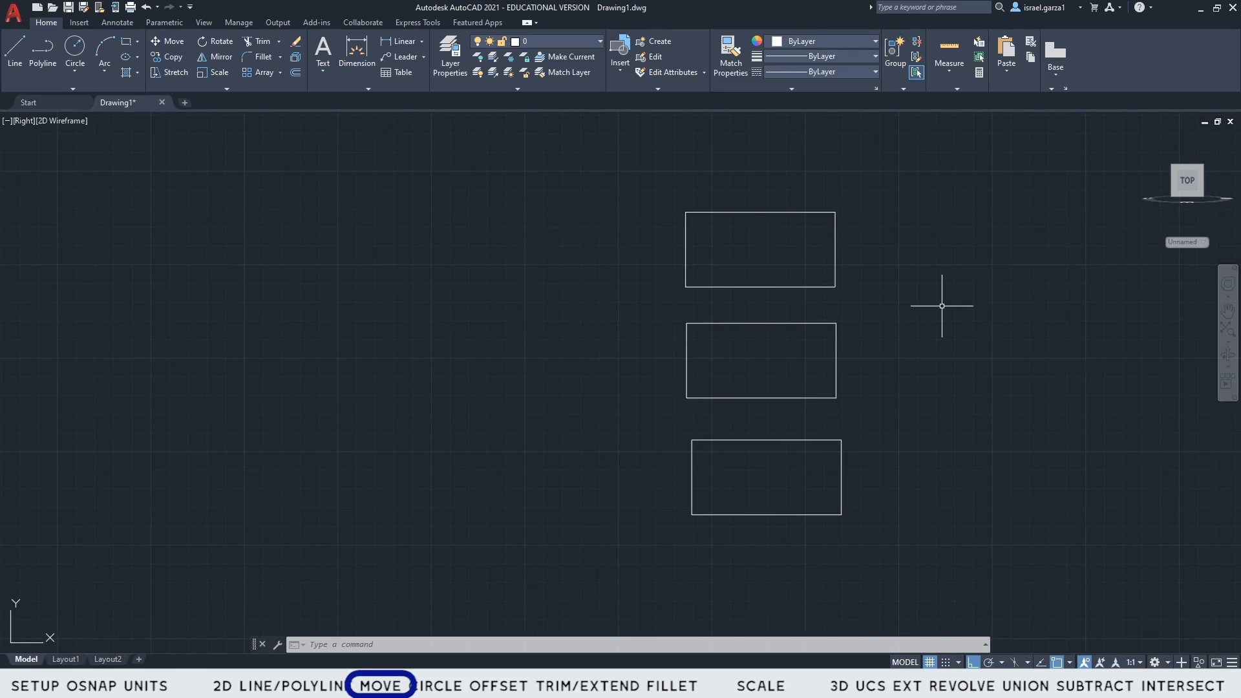
- Turn off Ortho and move all four lines of the upper rectangle 4 units at a 90° angle
type("M")
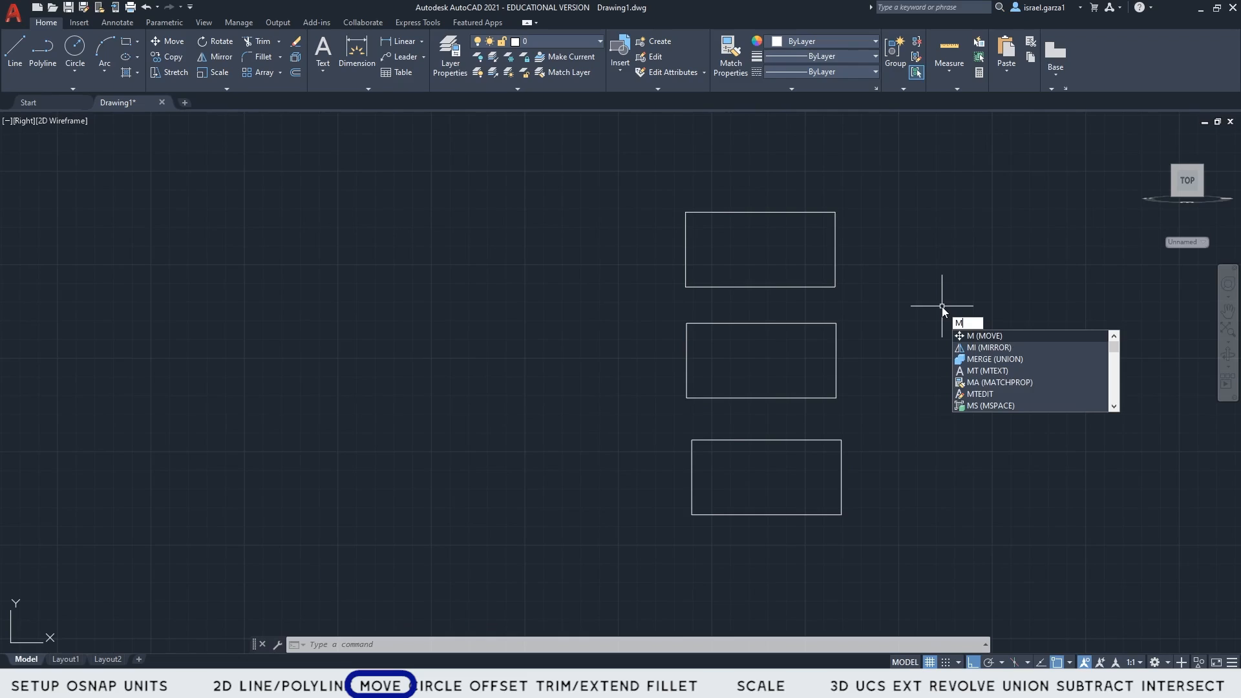
key("Return")
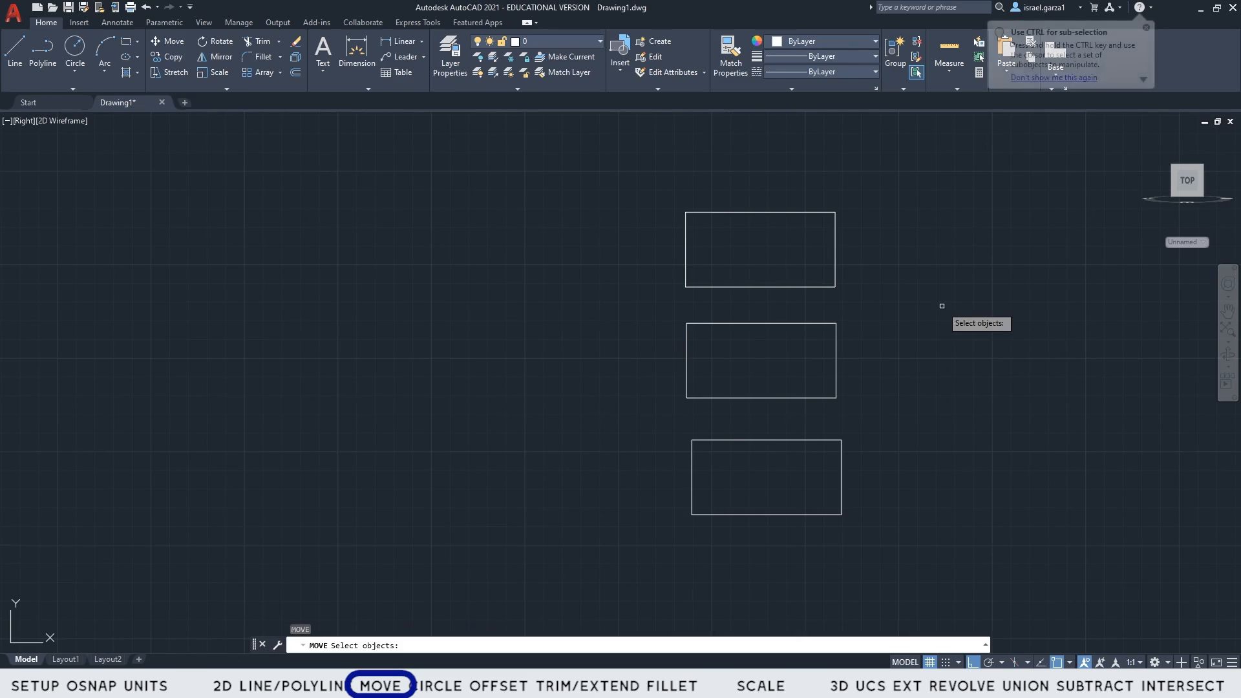
left_click(930, 314)
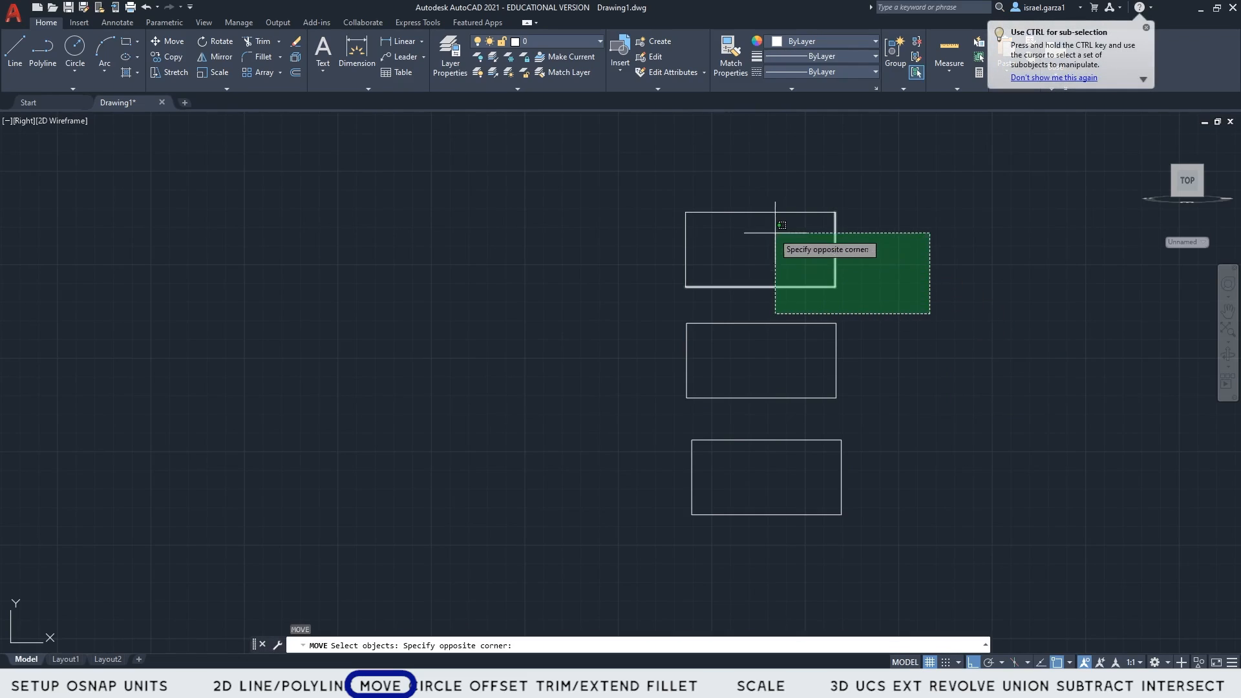
left_click(669, 198)
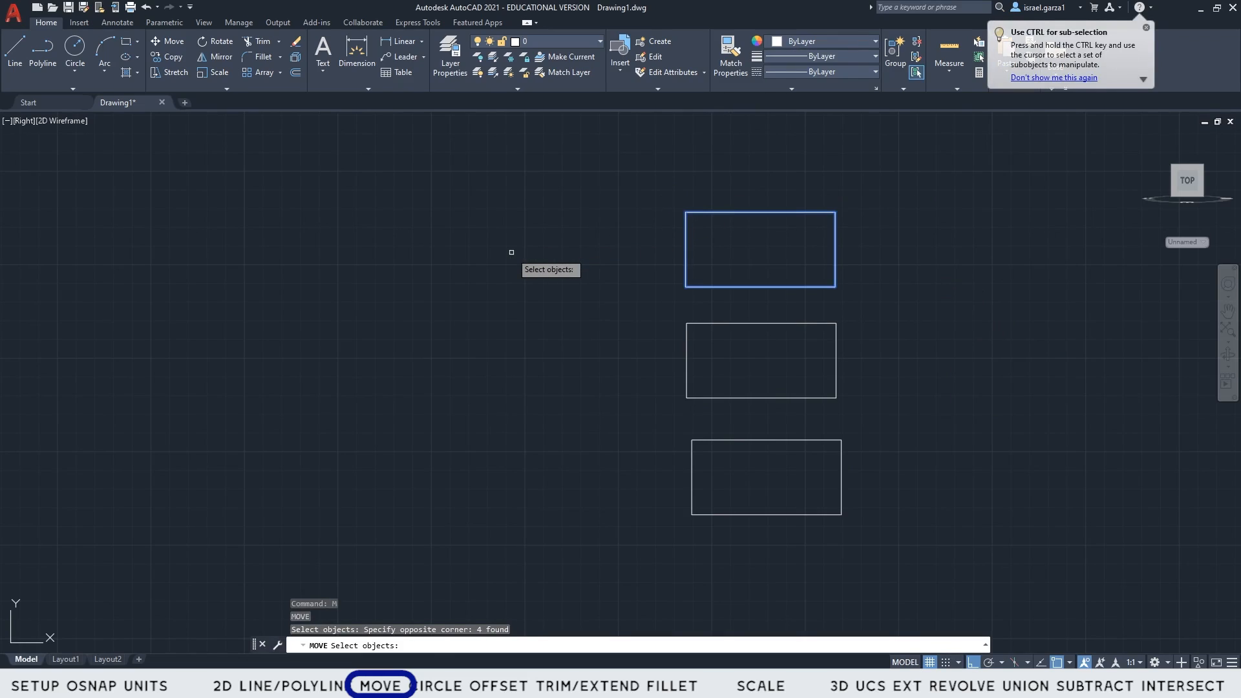
key("Return")
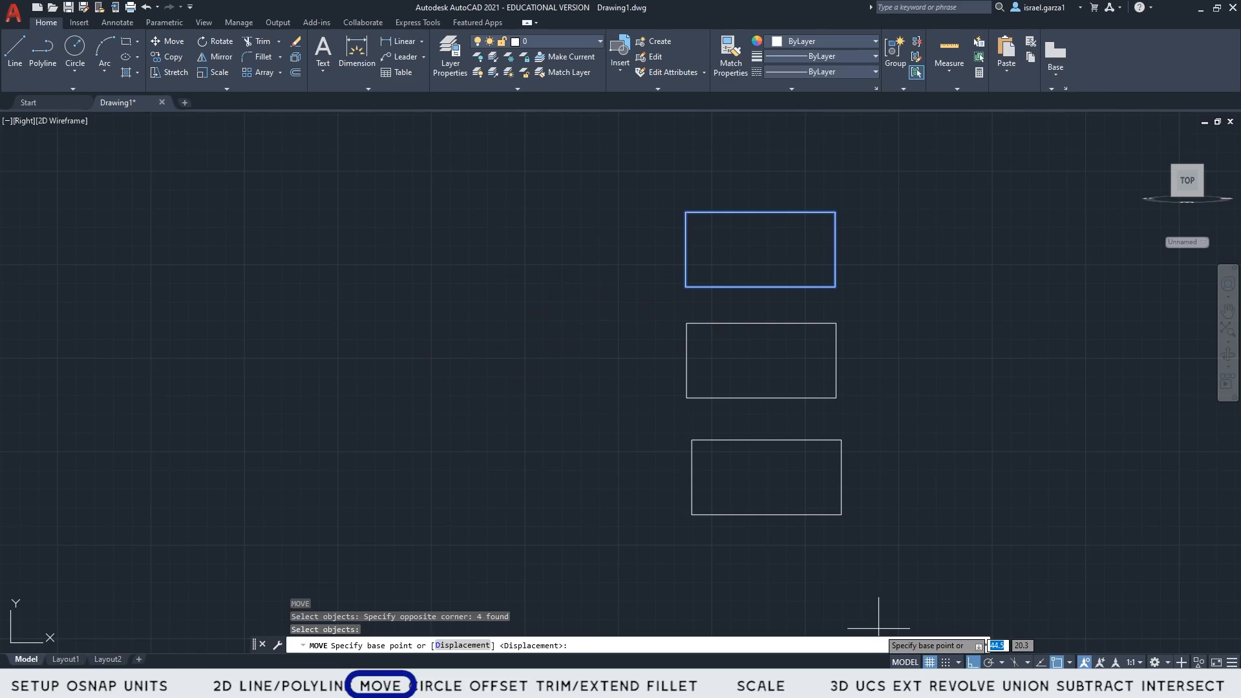
left_click(973, 663)
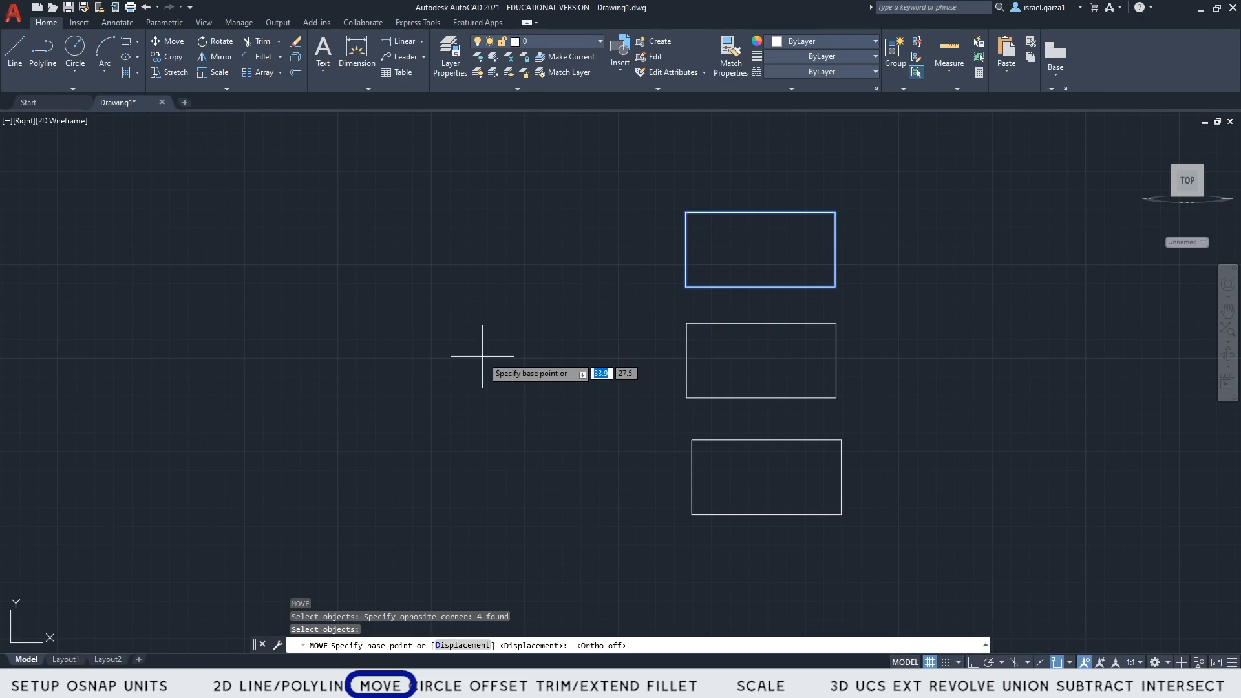
left_click(416, 337)
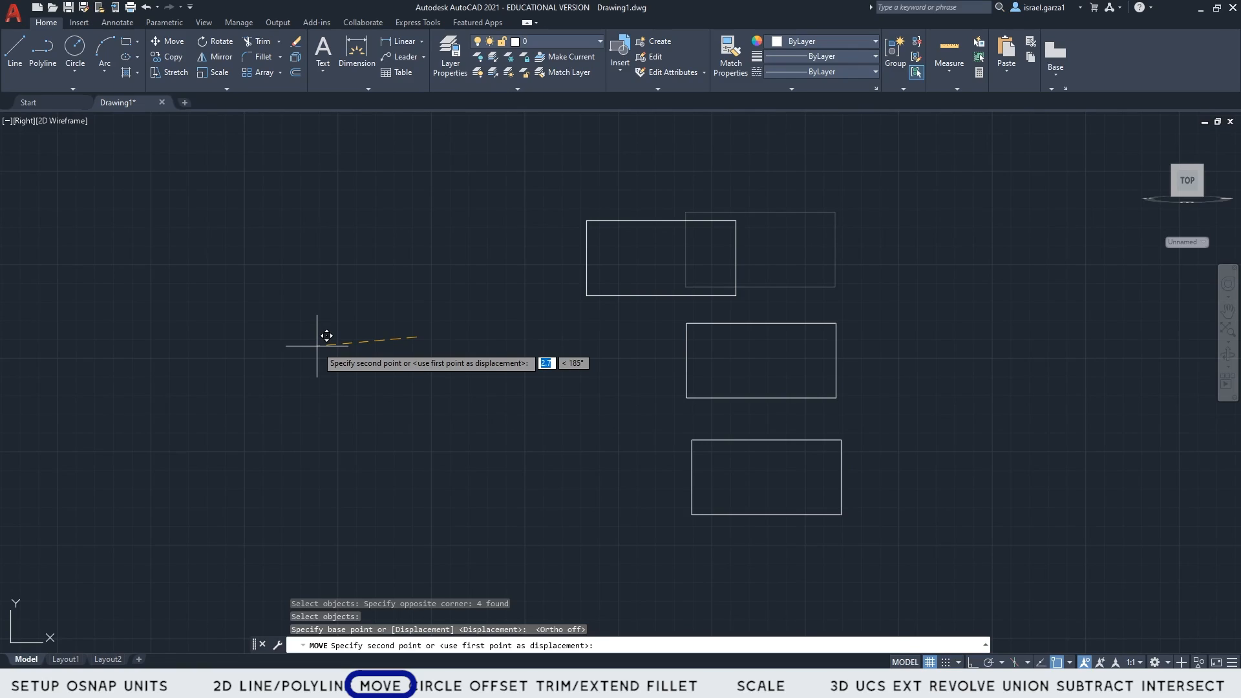
middle_click_drag(369, 327, 349, 421)
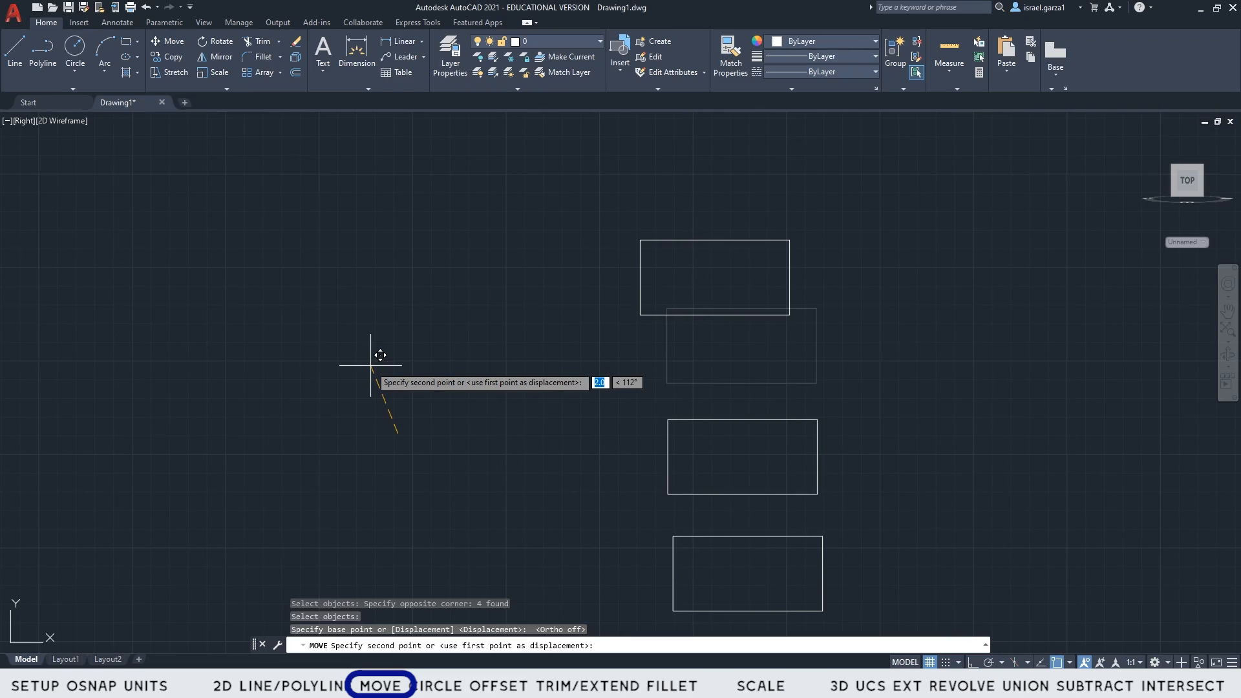
key("Tab")
key("Tab")
key("Tab")
key("Tab")
key("Tab")
key("Tab")
key("Tab")
key("Tab")
key("Tab")
type("90")
key("Tab")
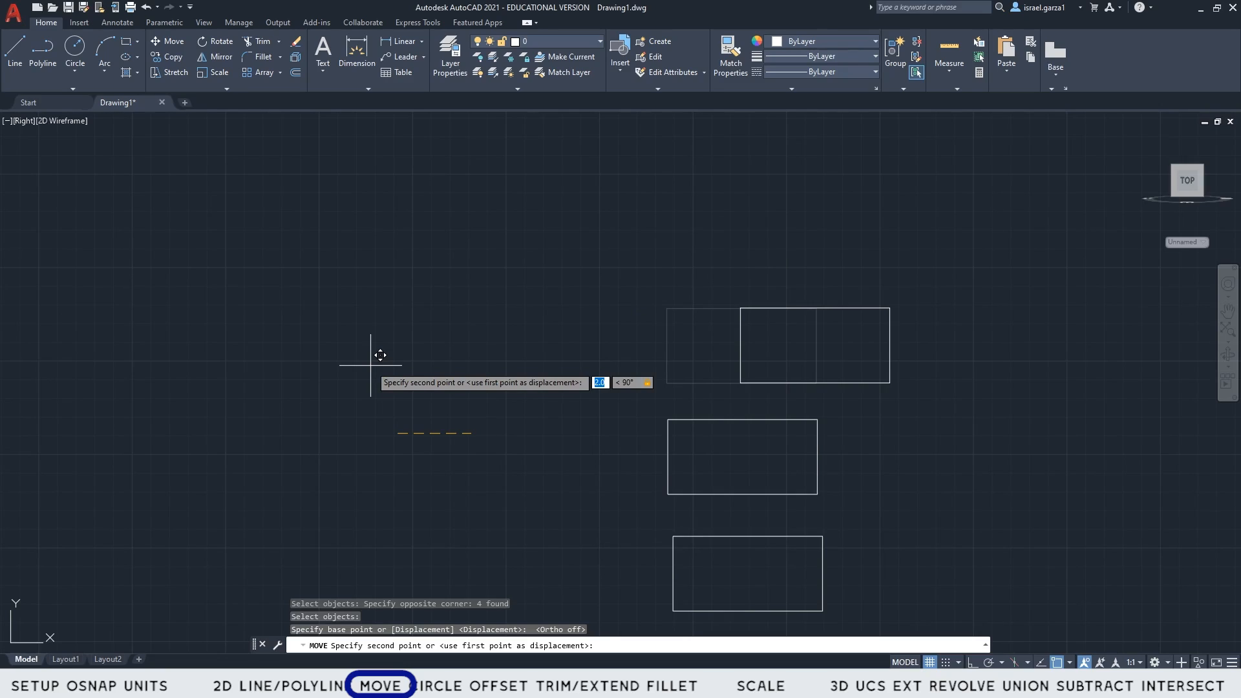
type("4")
key("Return")
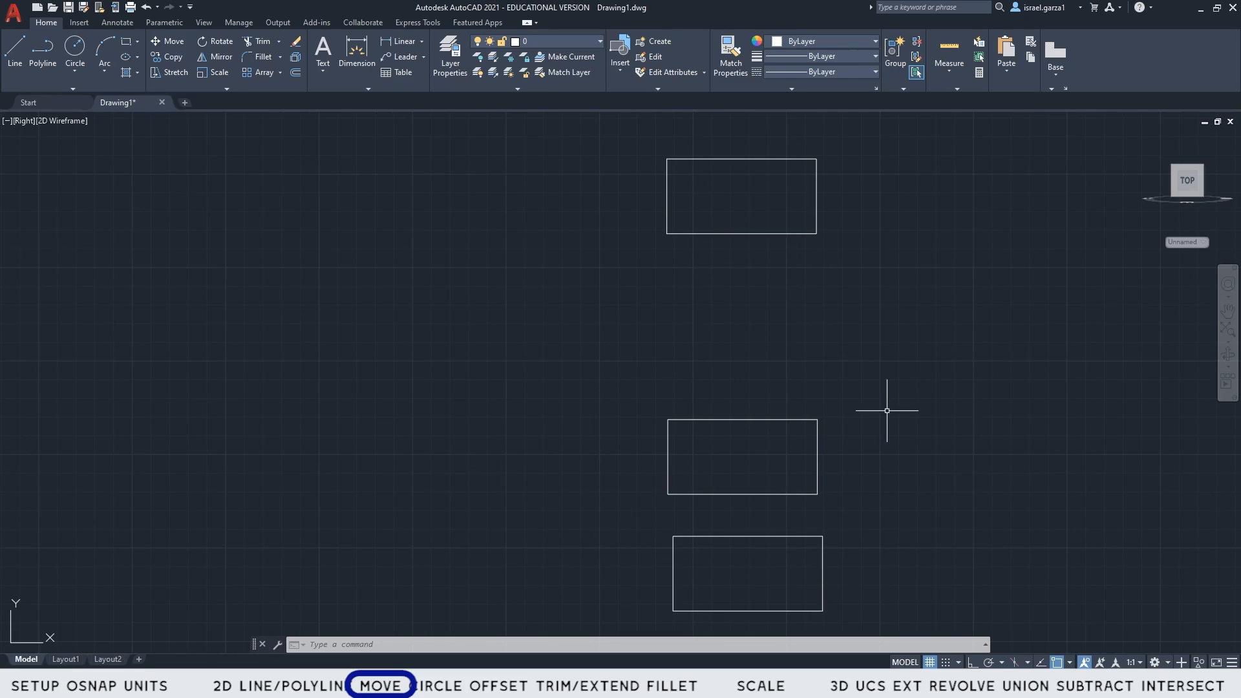
- Move the line rectangle by its lower-left corner onto the upper-right corner of the polyline rectangle
left_click(636, 145)
left_click(839, 255)
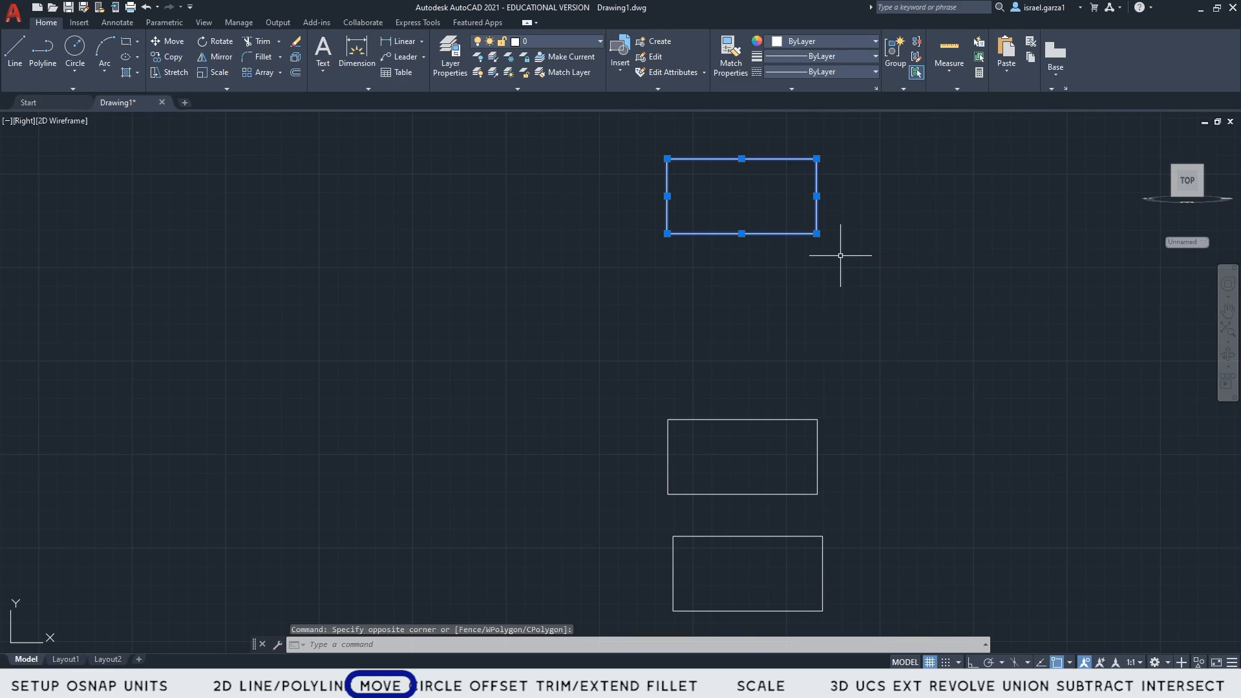
type("m")
key("Return")
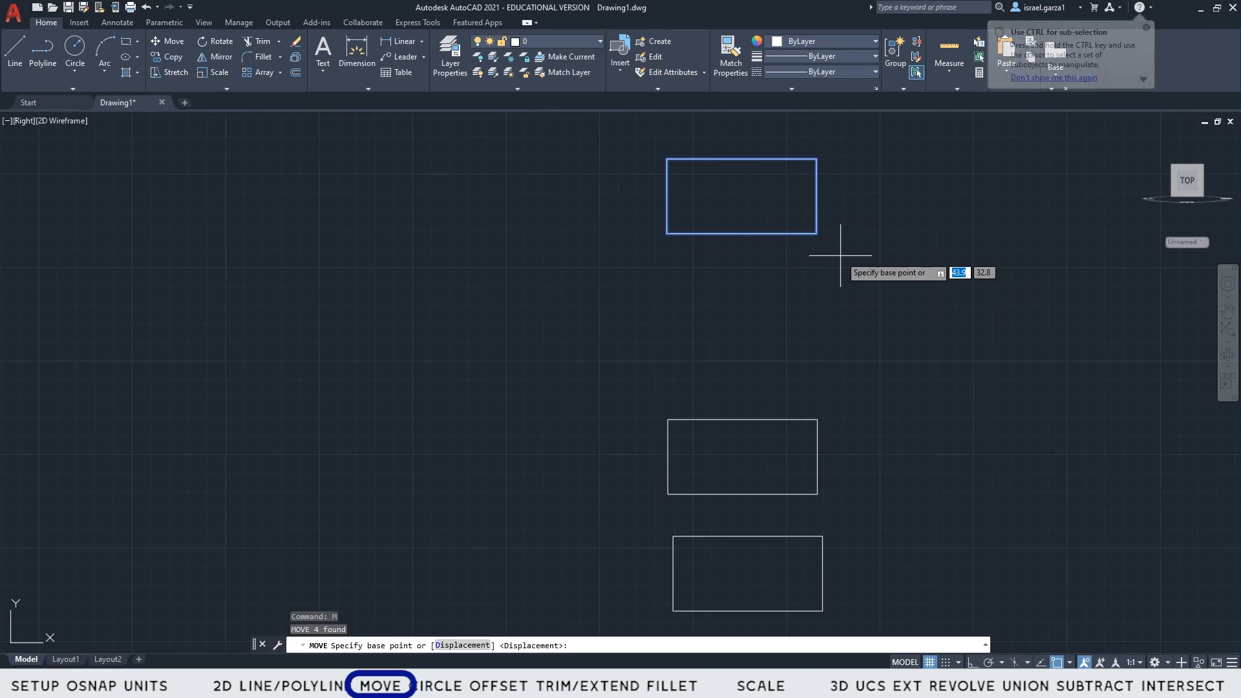
left_click(667, 233)
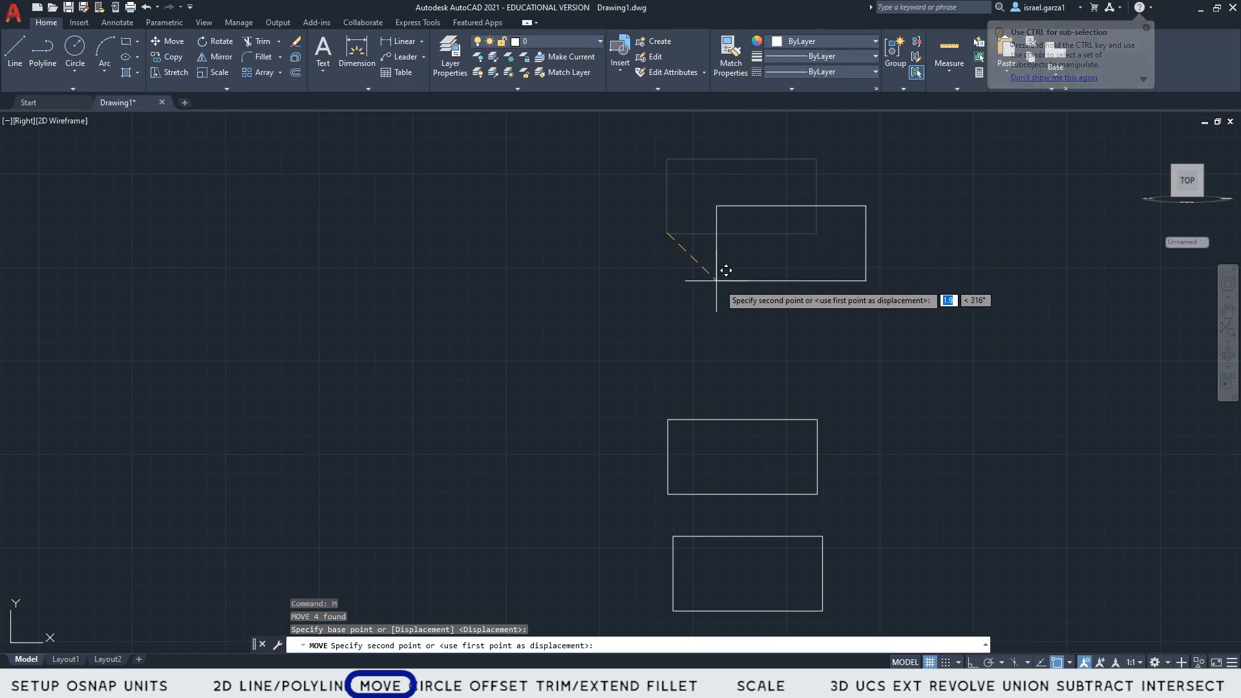
left_click(817, 420)
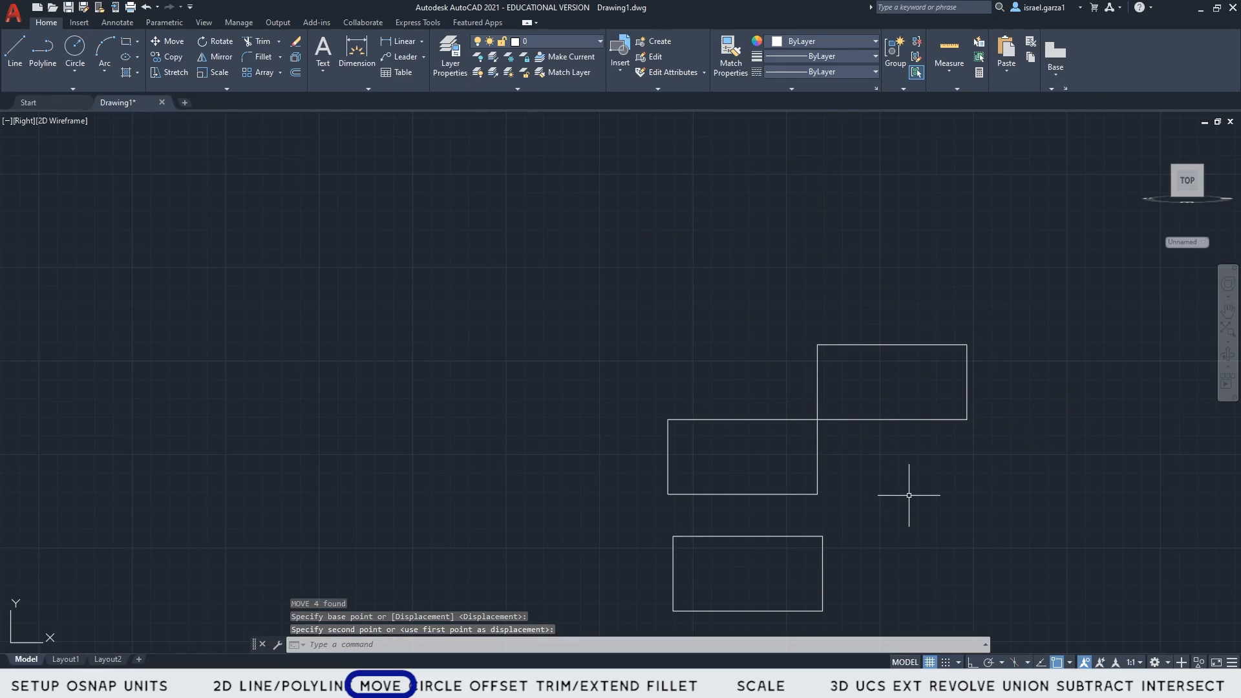
- Move the lowest rectangle by its lower-right corner onto the upper-left corner of the polyline rectangle
middle_click_drag(909, 495, 916, 424)
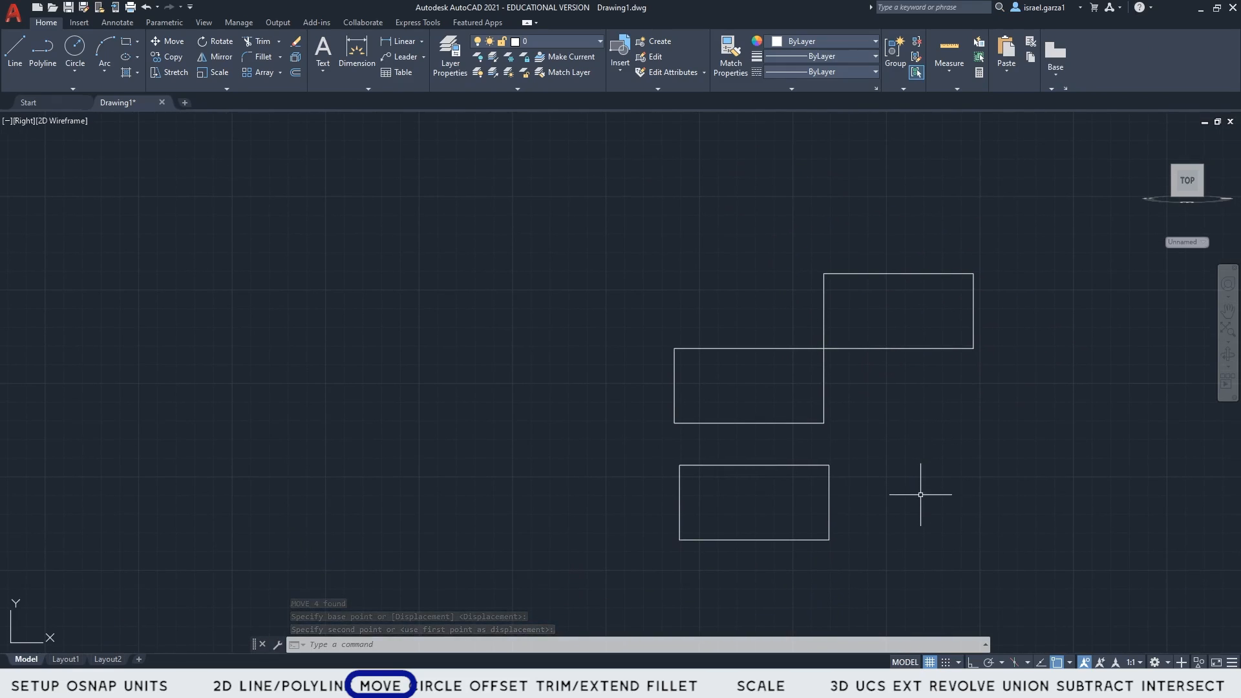
left_click(655, 443)
left_click(865, 563)
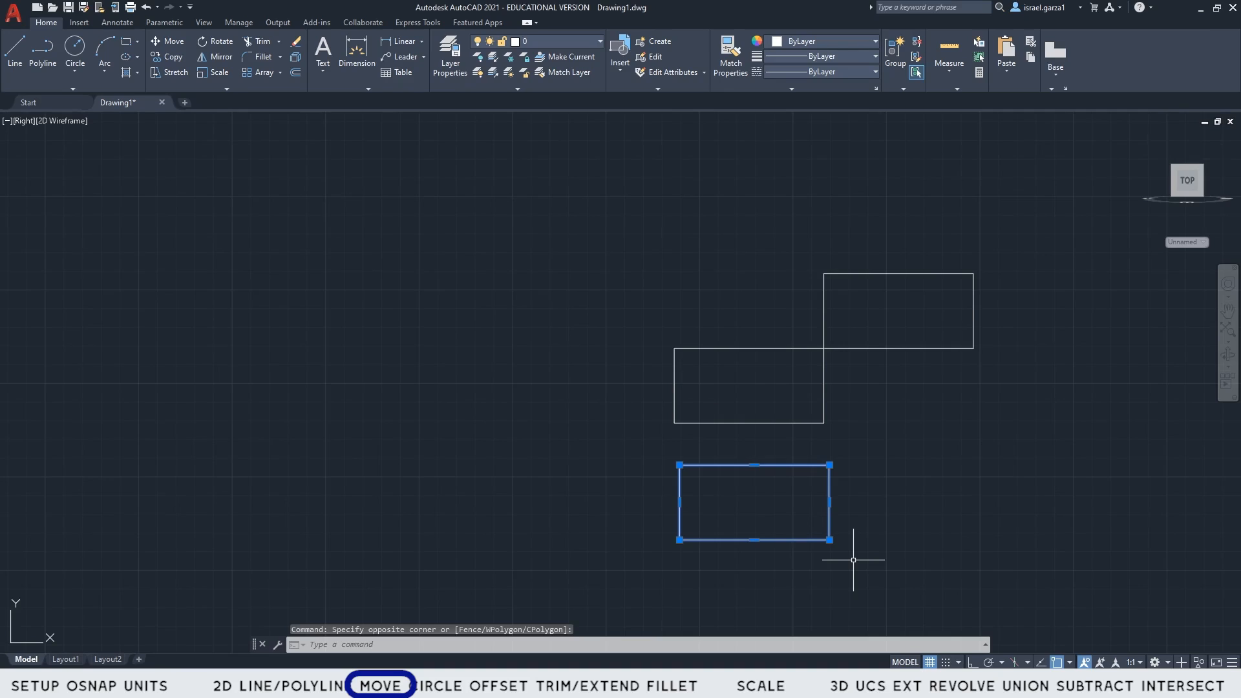
type("m")
key("Return")
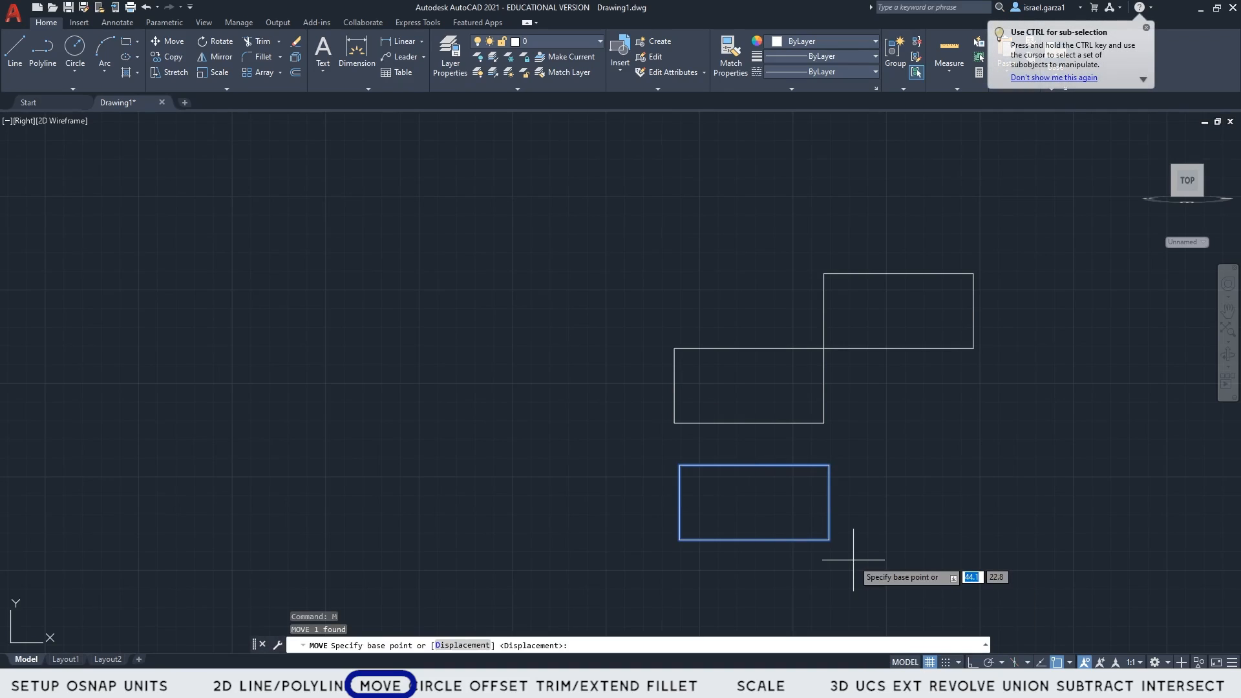
left_click(830, 540)
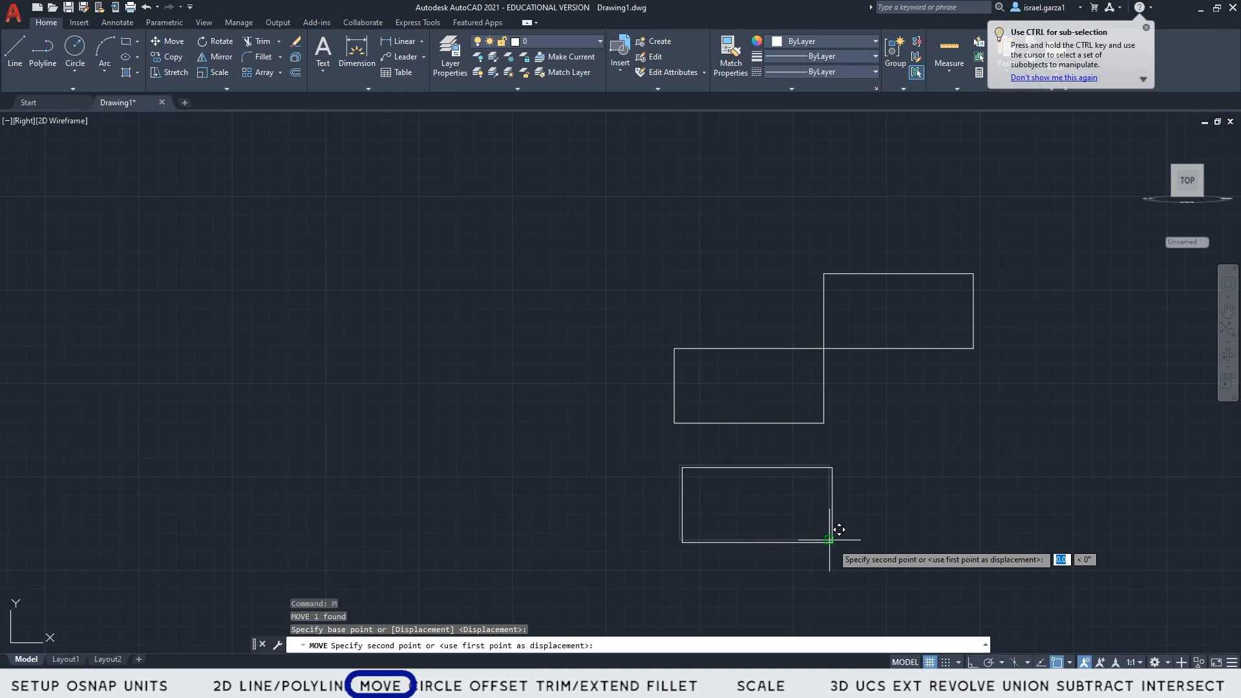
left_click(674, 348)
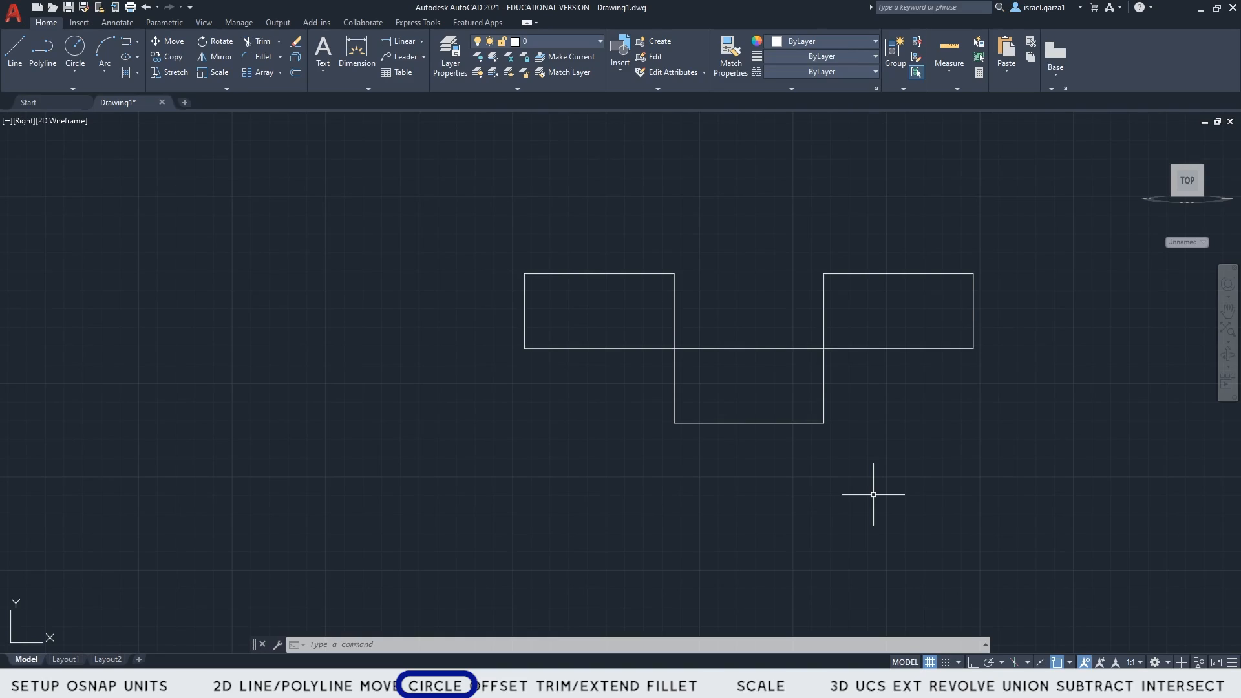
- Draw a circle with a diameter of 8 units, centred below the left rectangle
type("c")
key("Return")
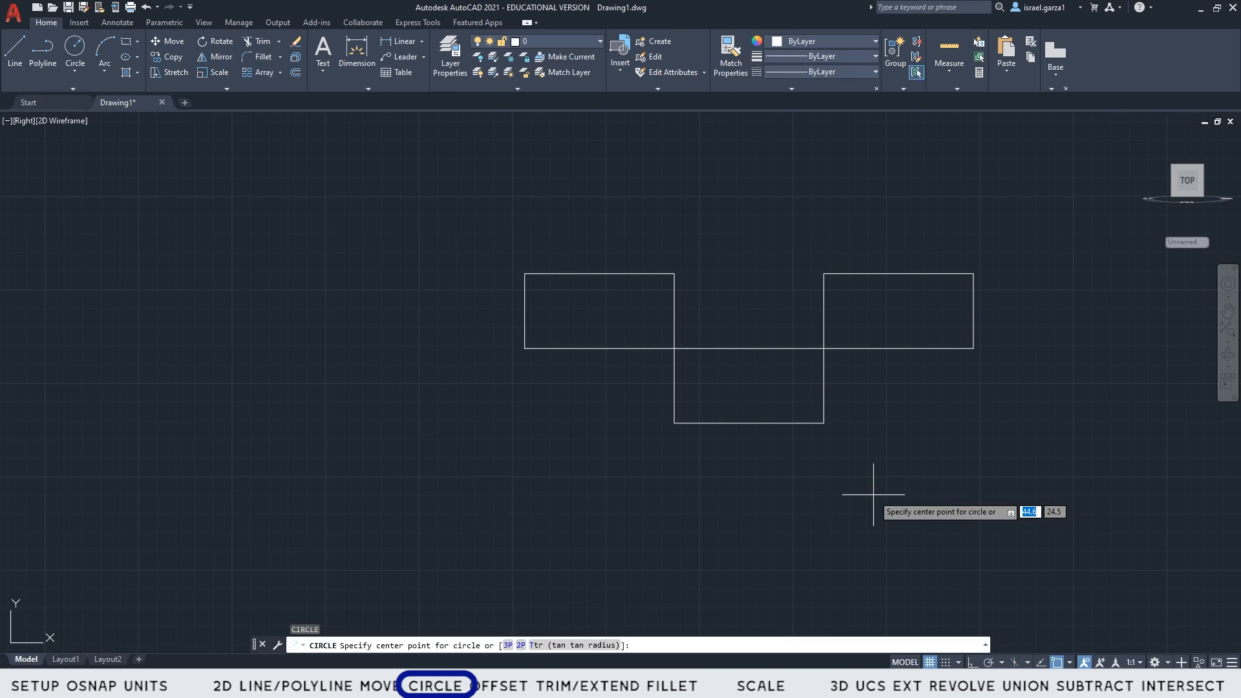
left_click(553, 438)
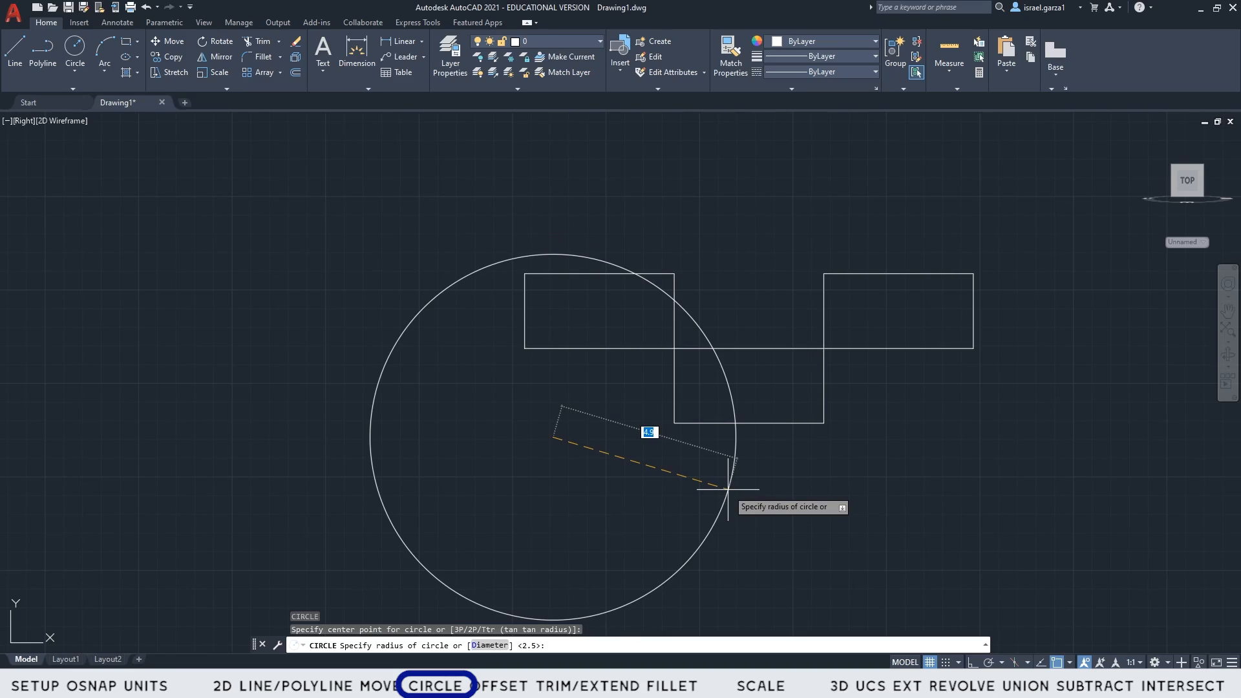
type("d")
key("Return")
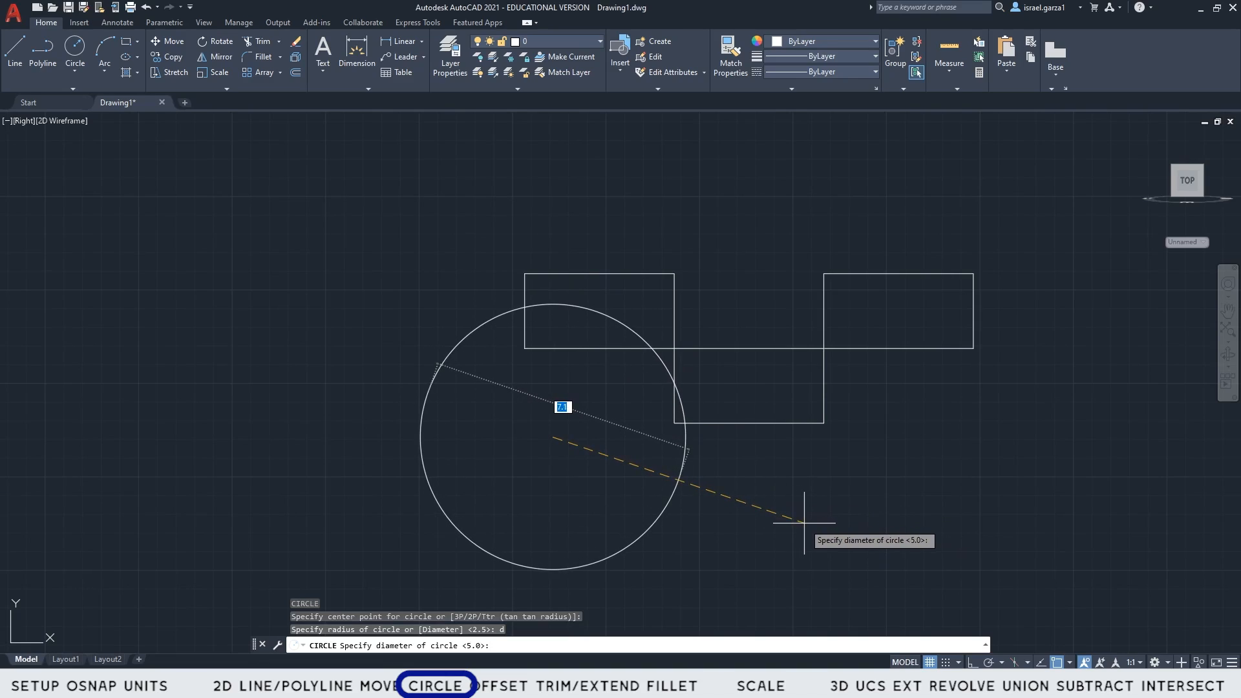
type("8")
key("Return")
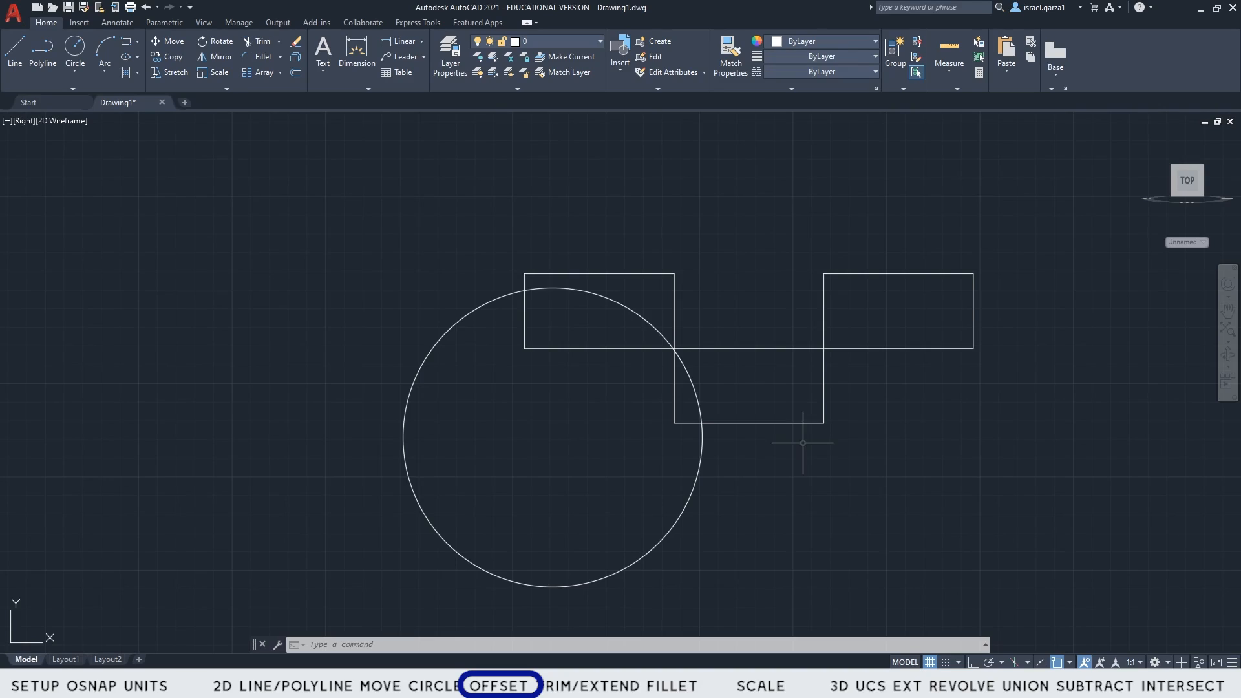
- Offset the left rectangle outward by 0.5 units
scroll(647, 430, "up", 4)
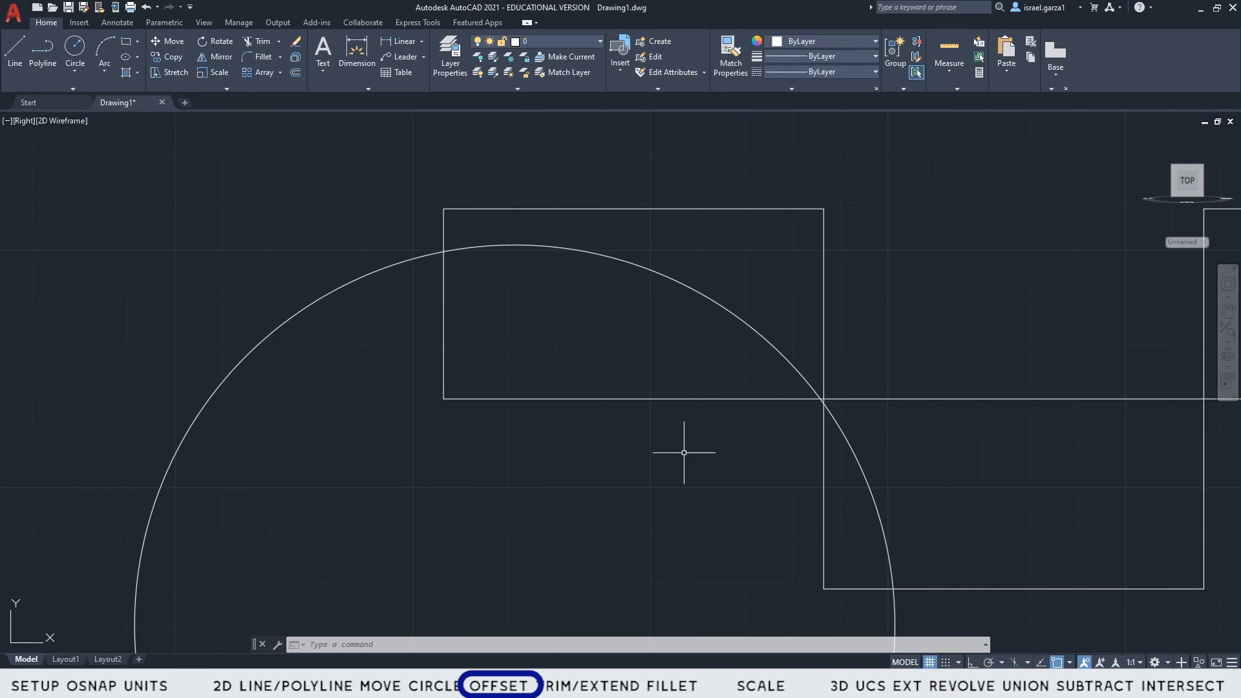
type("OF")
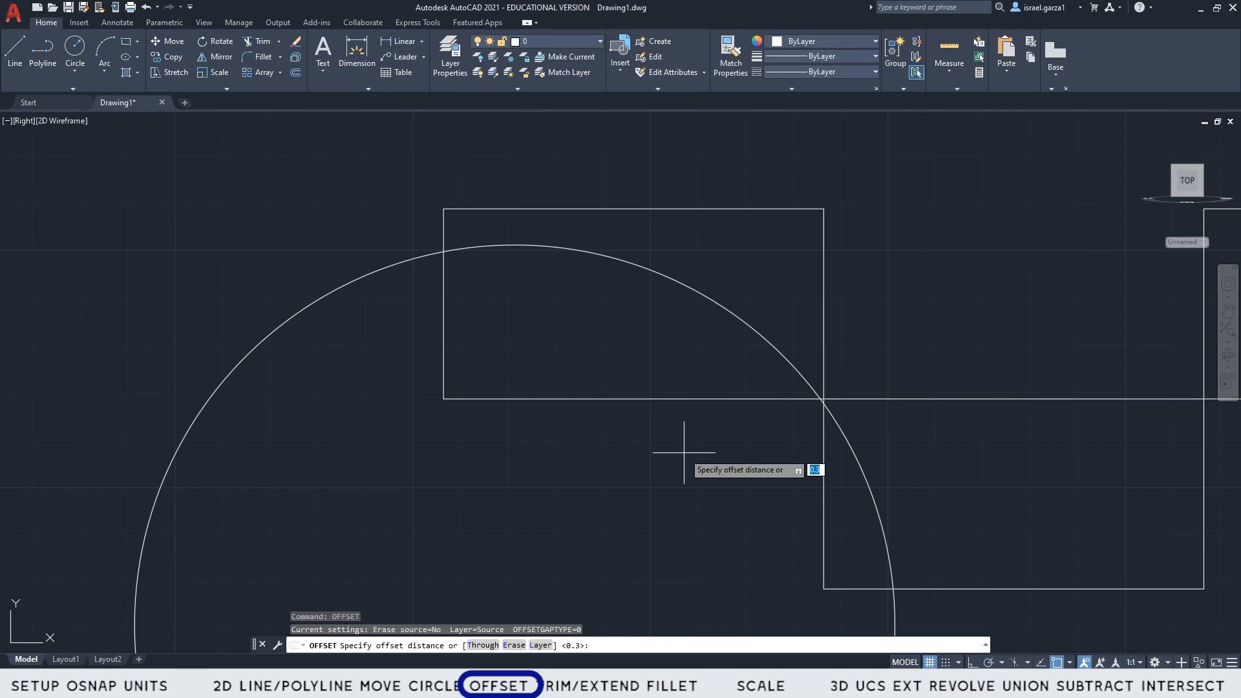
type(".5")
key("Return")
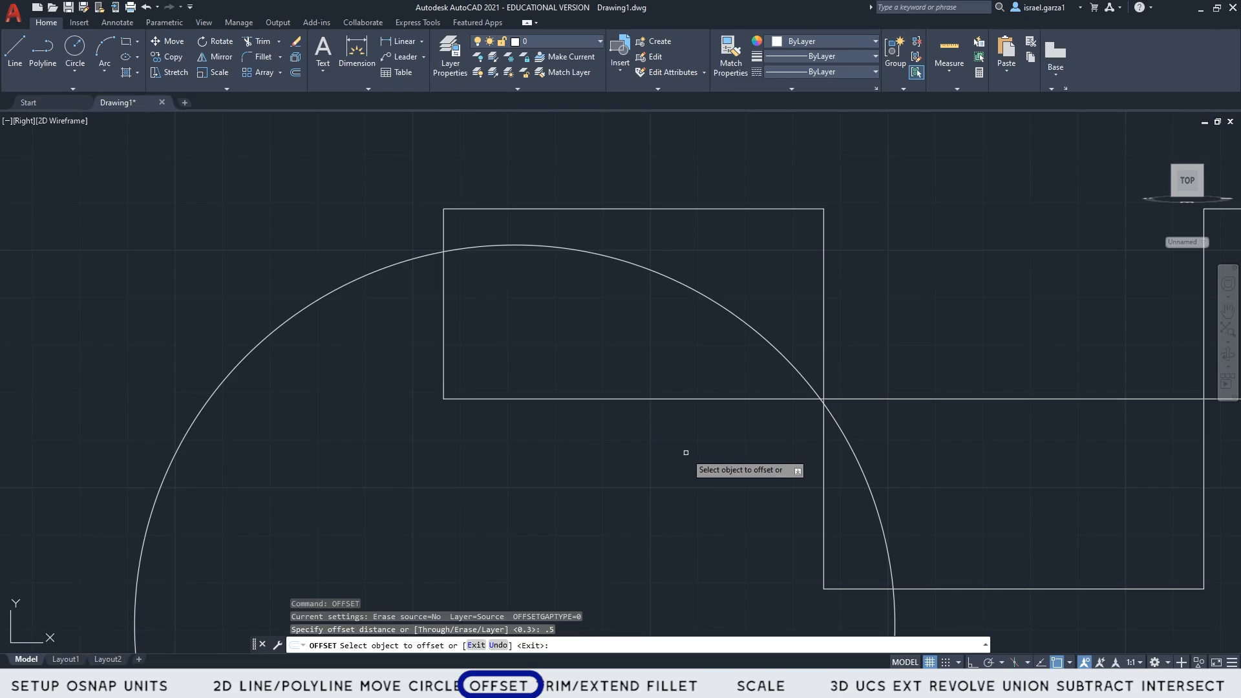
left_click(709, 398)
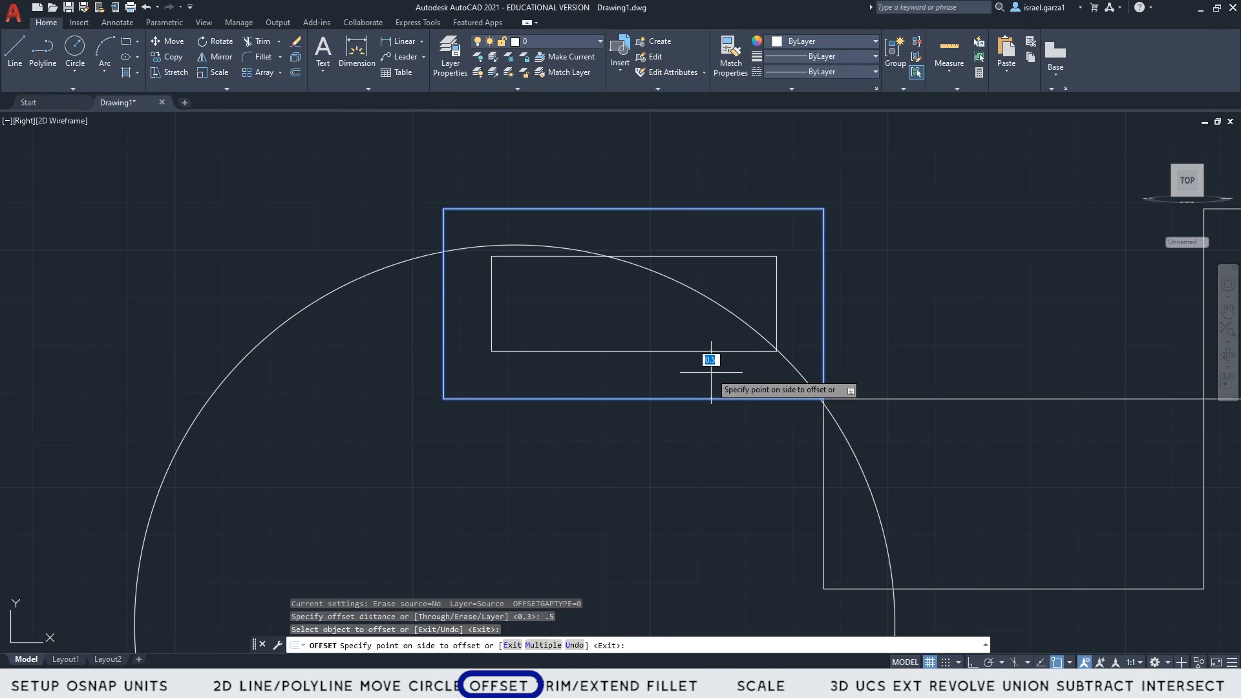
left_click(696, 419)
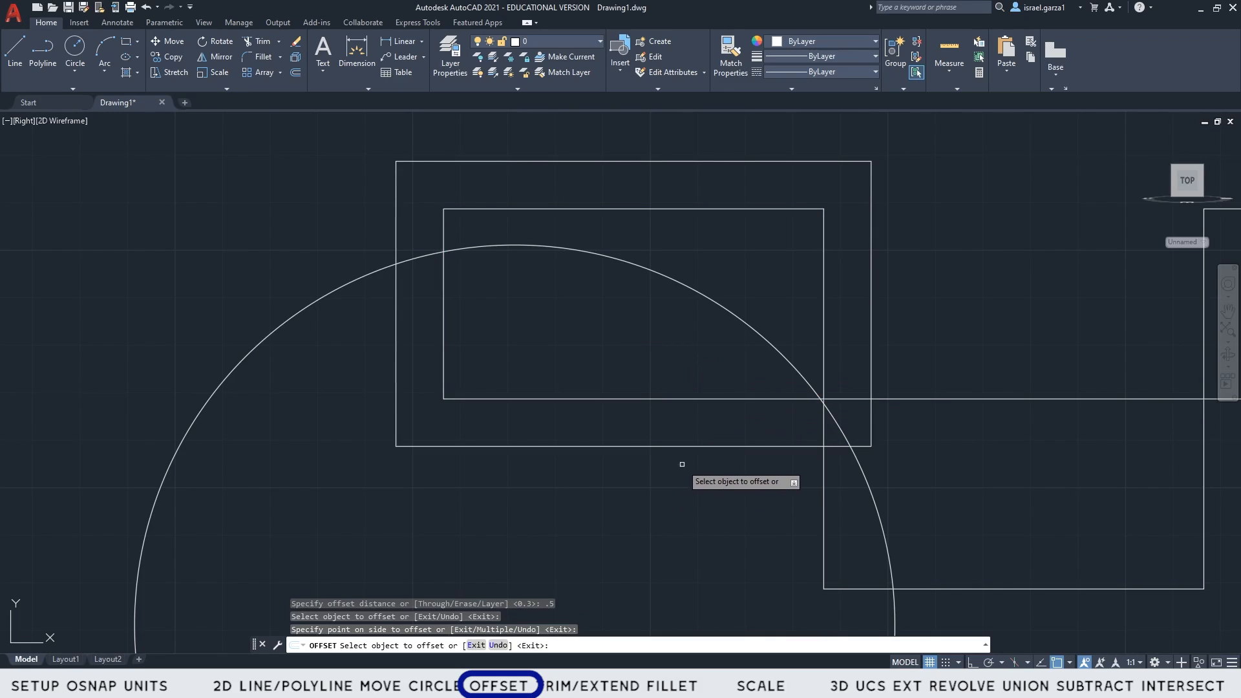
- Add four more outward offsets at the same 0.5 distance, each from the current outermost rectangle
left_click(687, 448)
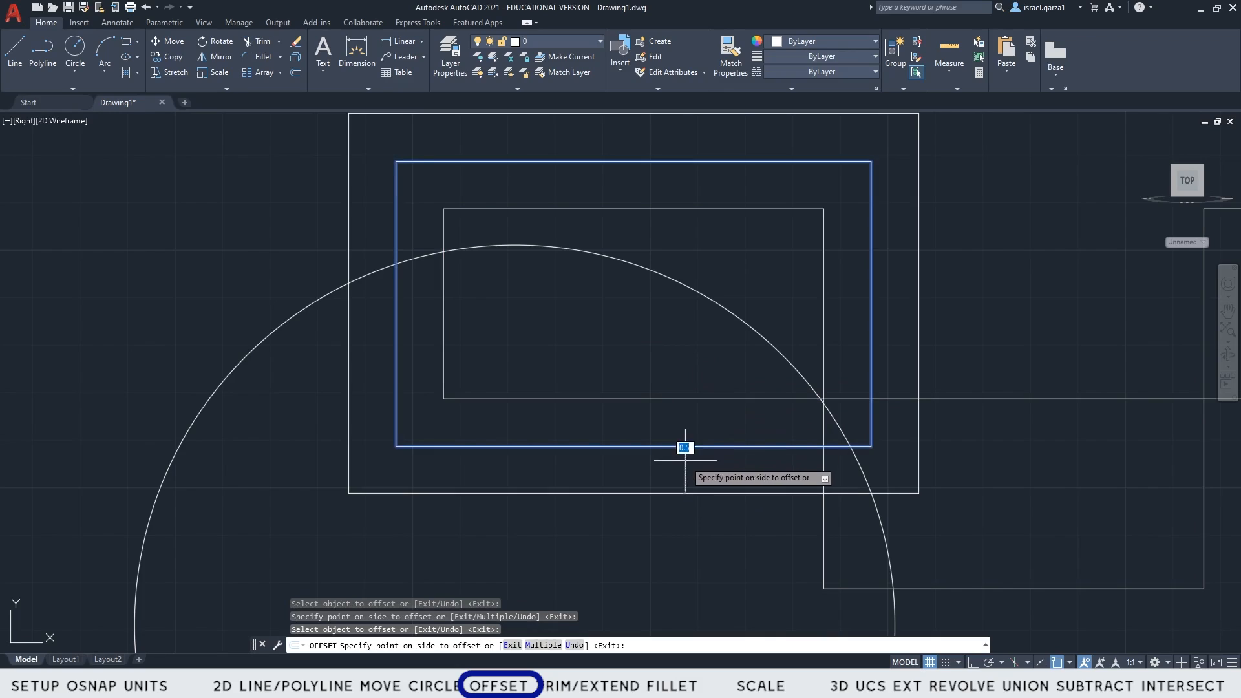
left_click(671, 513)
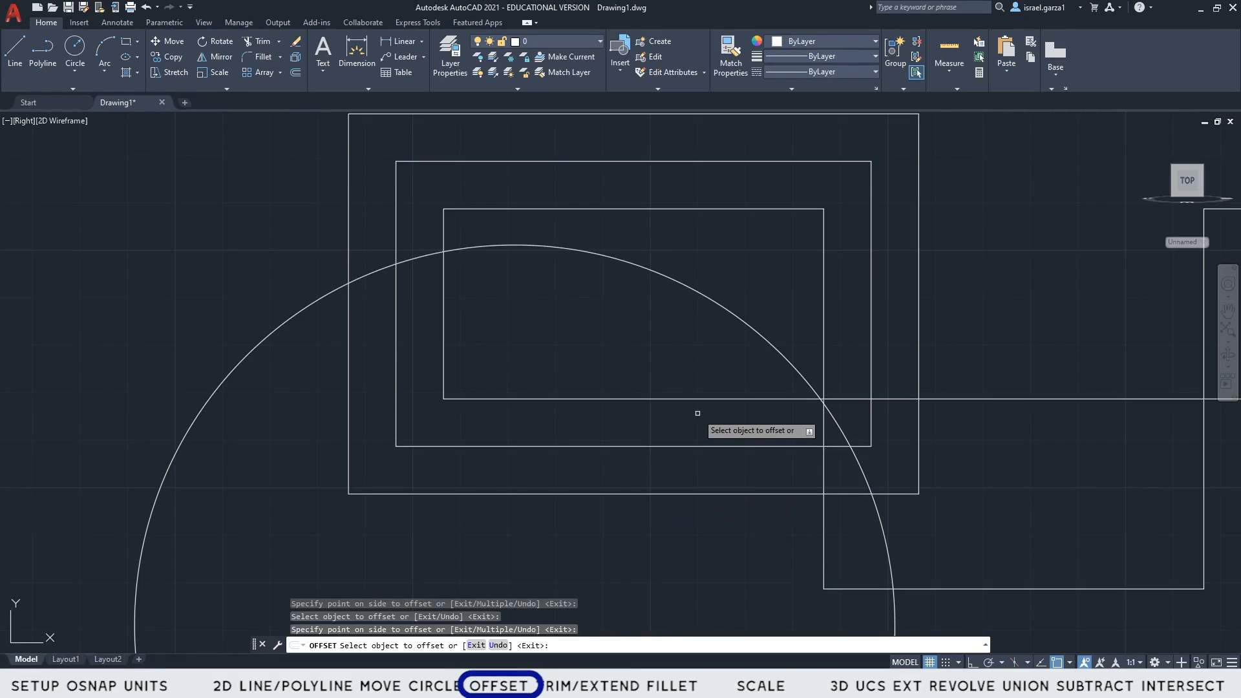
scroll(697, 413, "down", 2)
left_click(657, 465)
left_click(656, 475)
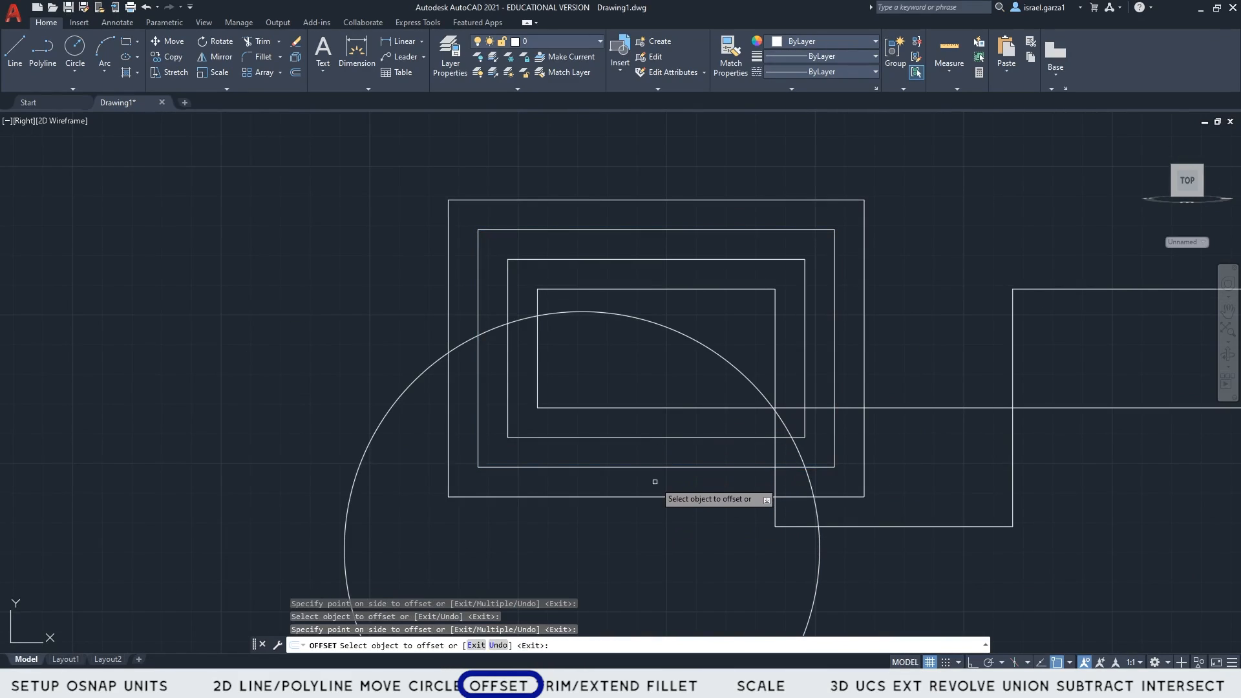
left_click(640, 496)
left_click(641, 541)
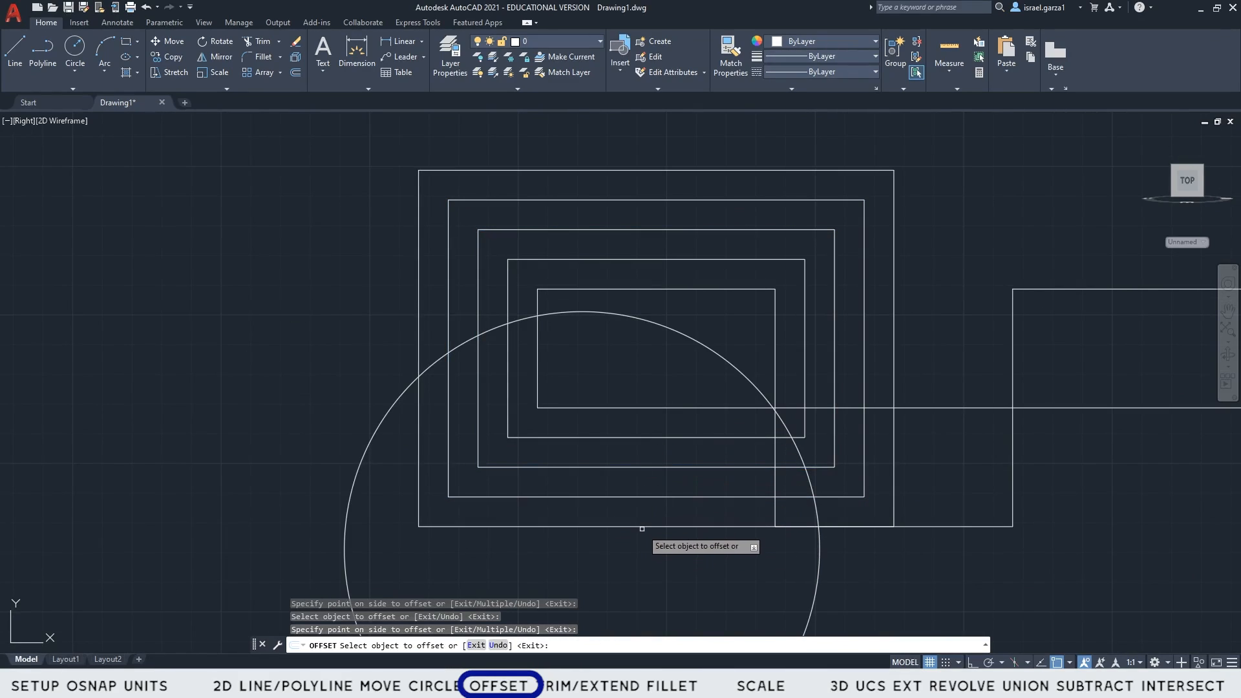
left_click(640, 526)
left_click(641, 560)
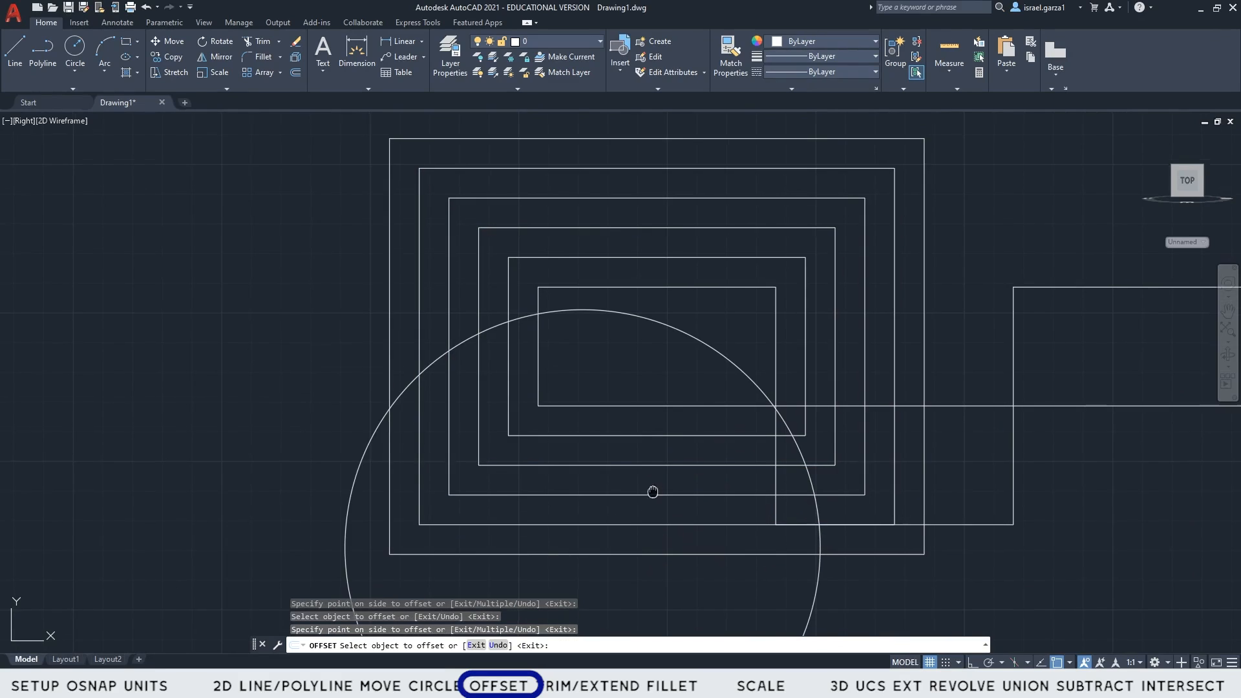
- Offset the circle by 0.5 units once outward and twice inward, each inward copy from the current innermost circle
middle_click_drag(654, 494, 765, 277)
left_click(485, 445)
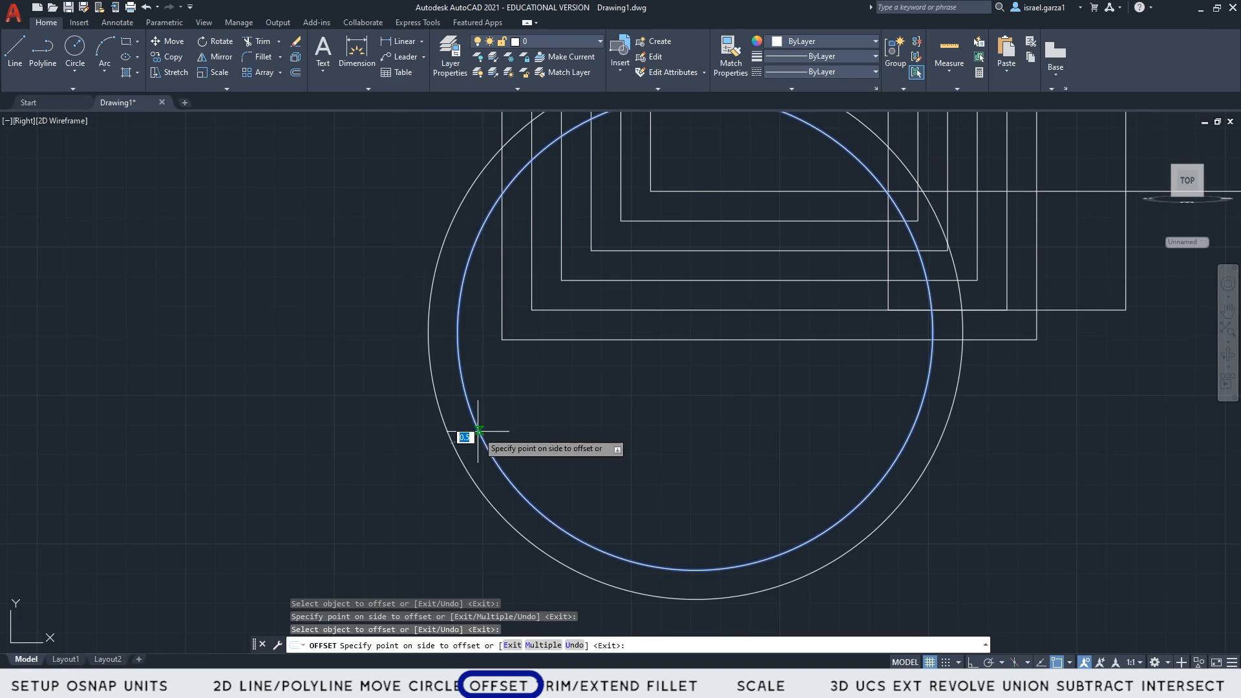
left_click(410, 448)
left_click(483, 445)
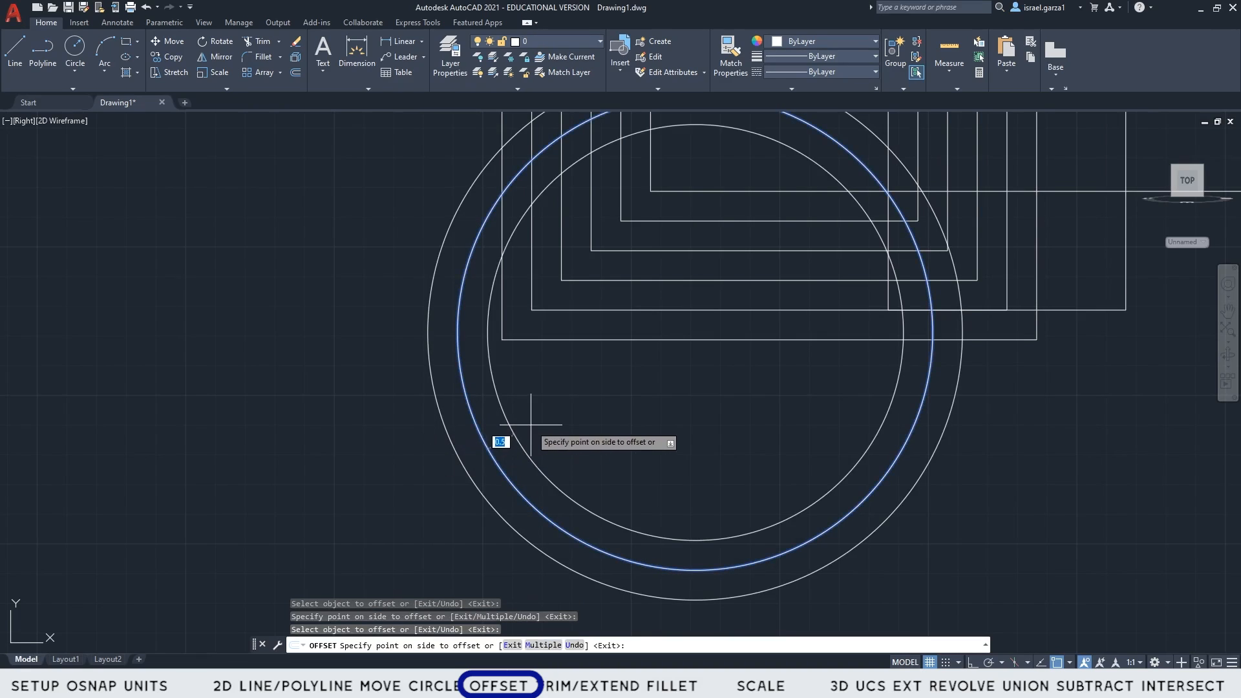
left_click(508, 432)
left_click(516, 433)
left_click(588, 424)
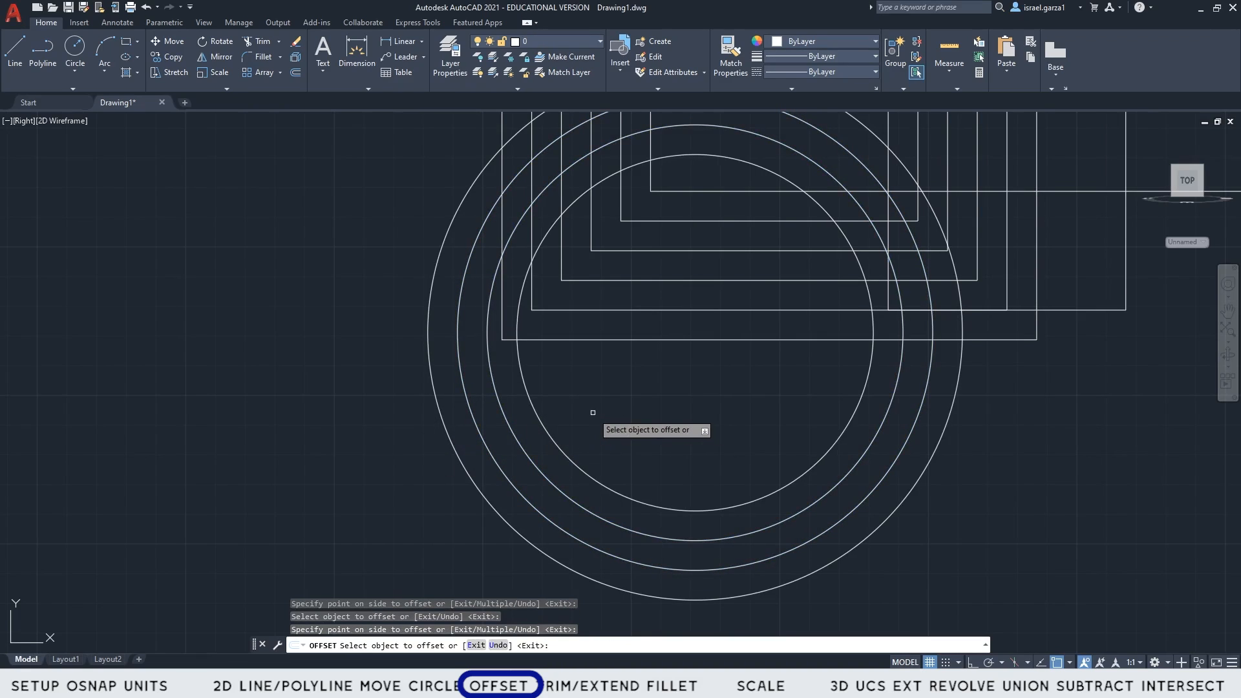
scroll(594, 412, "down", 1)
key("Escape")
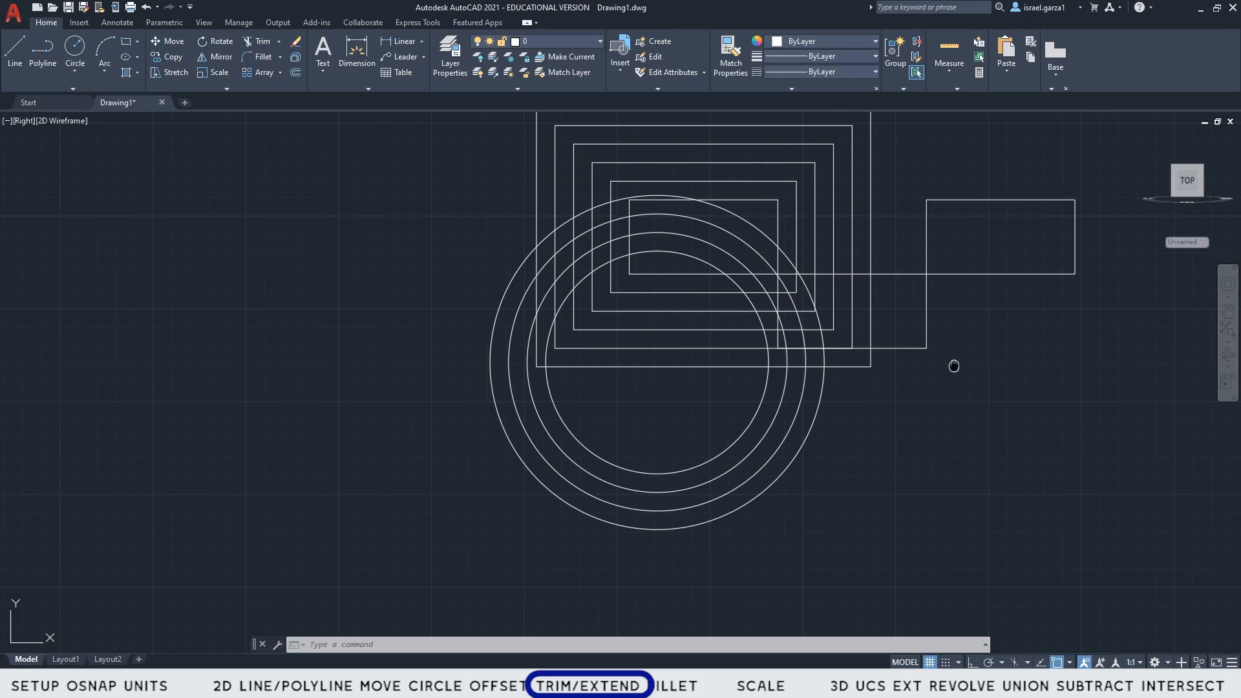
- Draw a closed irregular eight-sided polyline overlapping the right rectangle and extending past its left, bottom and right edges
middle_click_drag(953, 362, 745, 466)
scroll(827, 378, "up", 4)
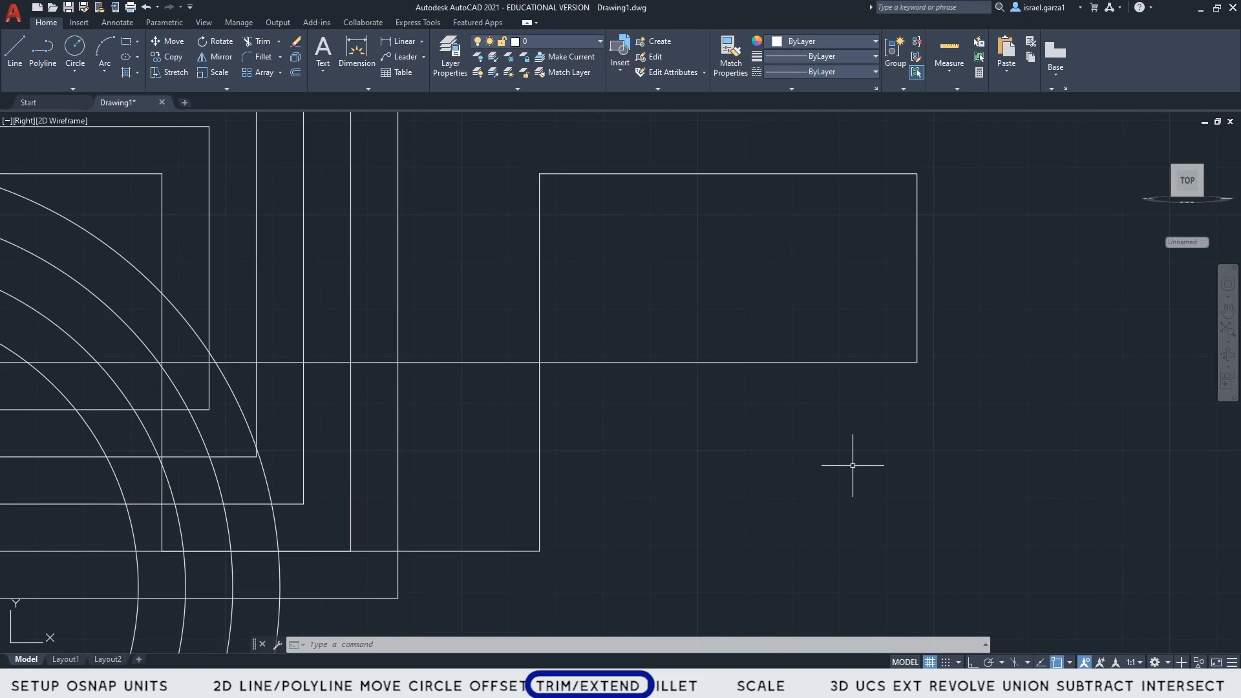
type("pl")
key("Return")
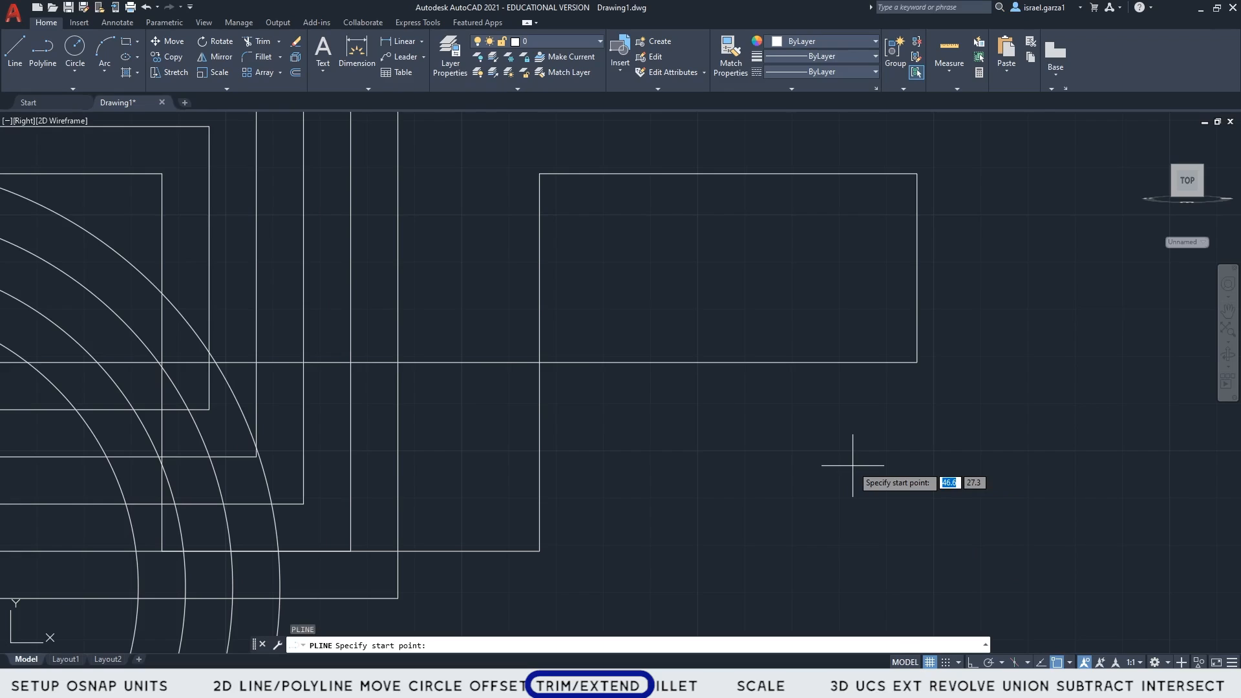
left_click(853, 465)
left_click(632, 299)
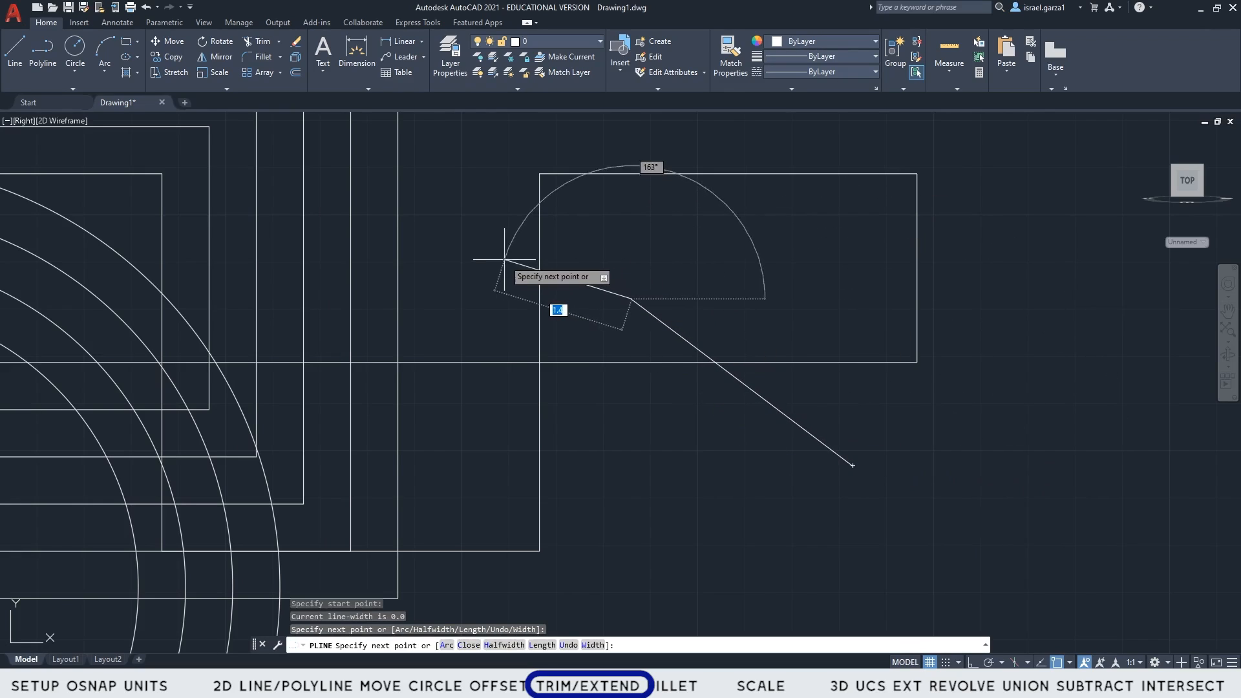
left_click(503, 260)
left_click(530, 219)
left_click(699, 181)
left_click(853, 282)
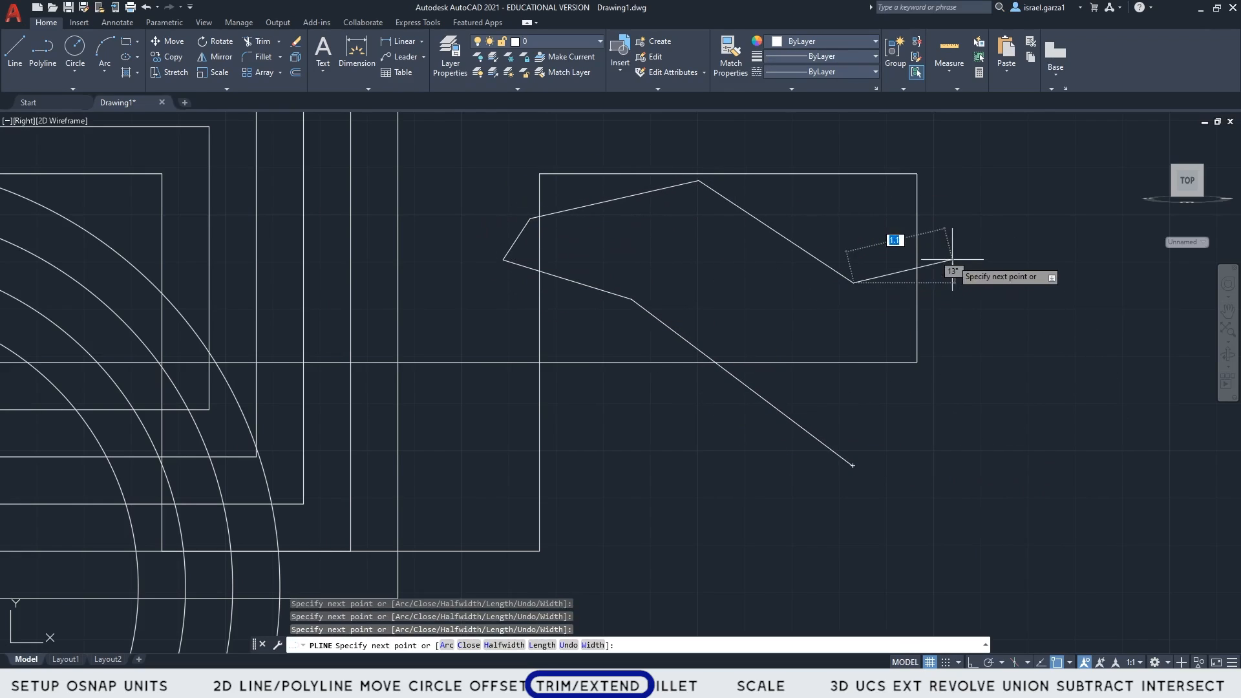
left_click(965, 256)
left_click(1034, 335)
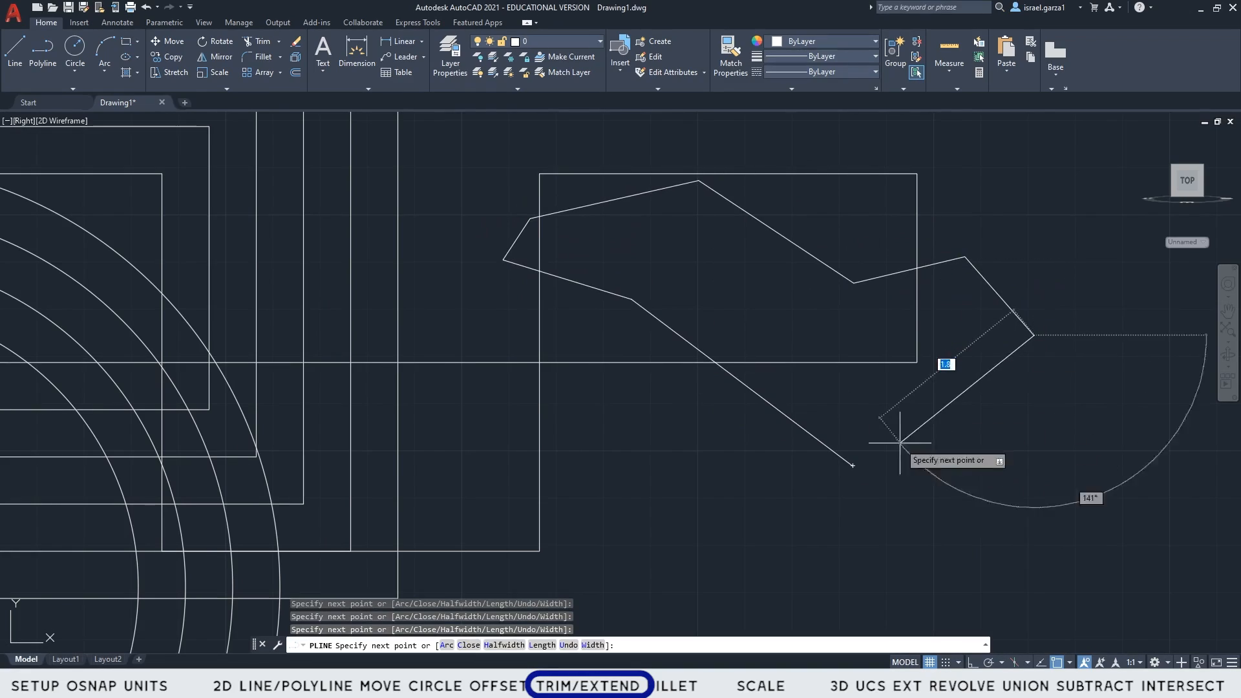
left_click(853, 465)
key("Return")
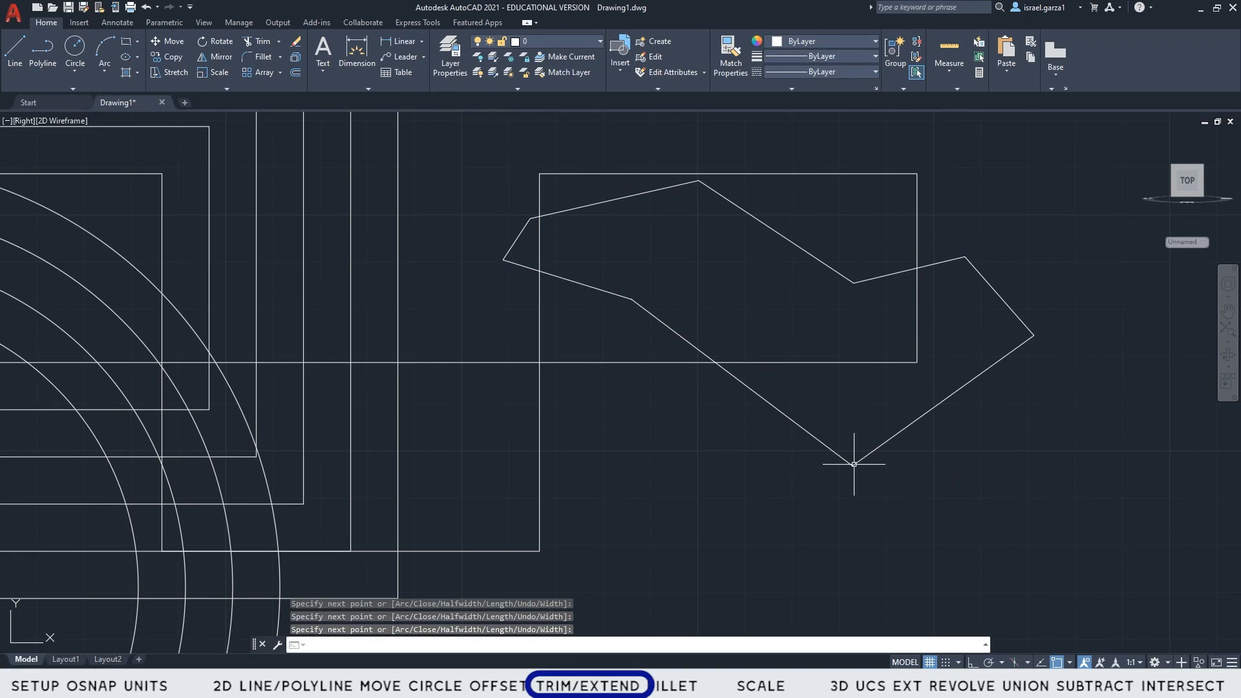
- Draw a zigzag of four connected lines from below the right rectangle, across the irregular polyline, to beyond the rectangle's right edge
type("l")
key("Return")
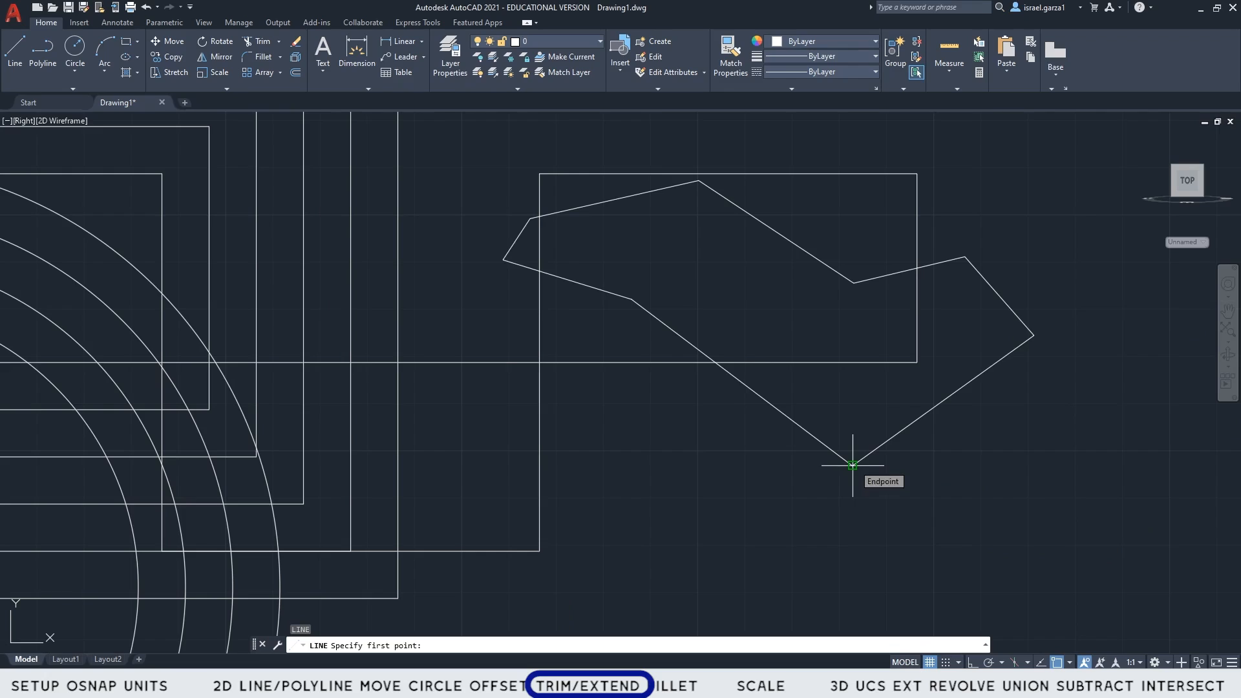
left_click(693, 479)
left_click(738, 296)
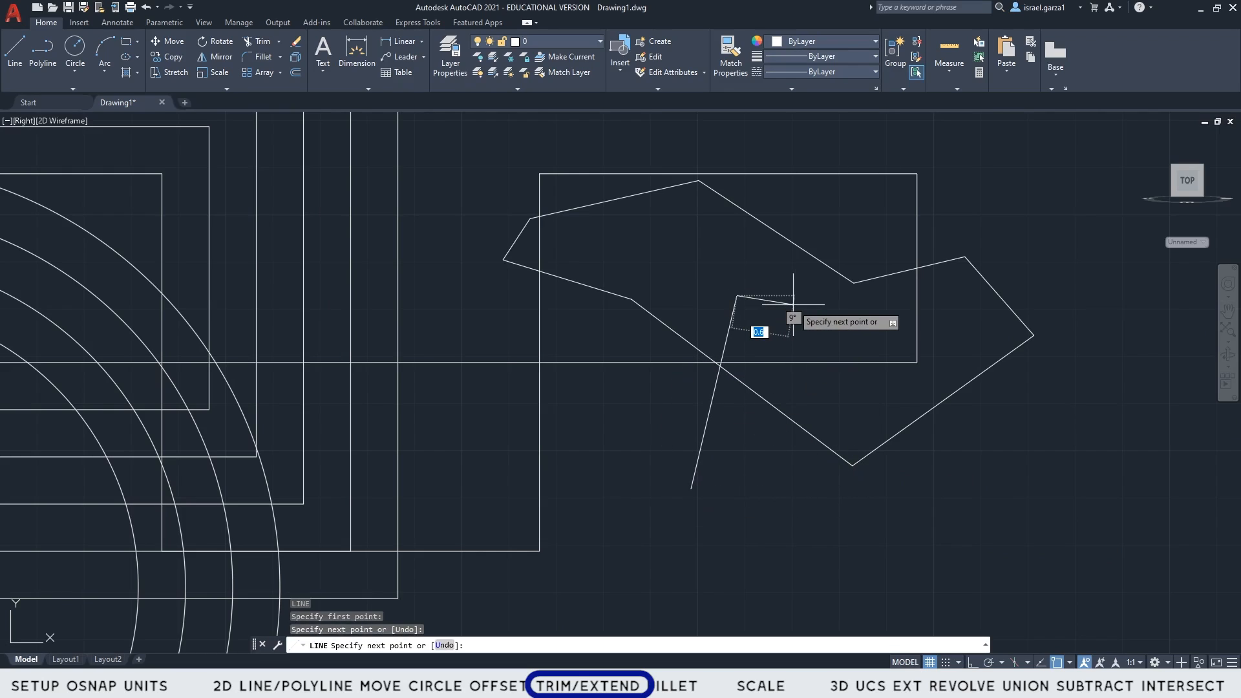
left_click(835, 310)
left_click(861, 233)
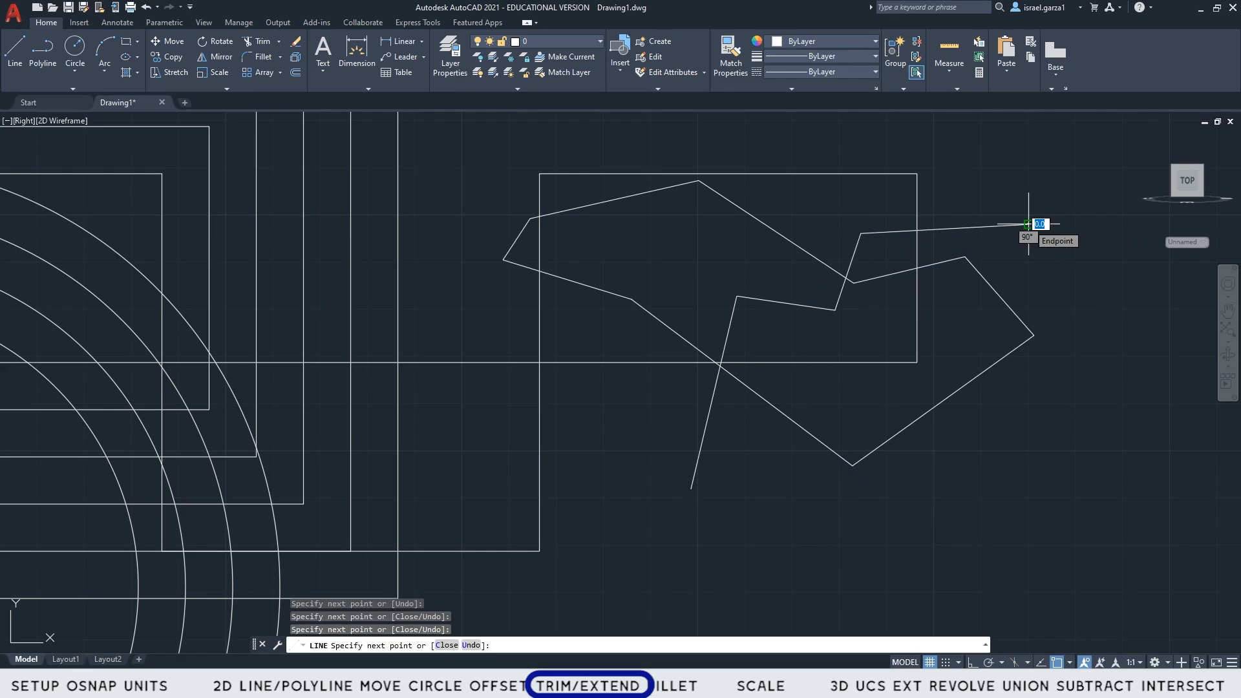
left_click(1029, 224)
key("Return")
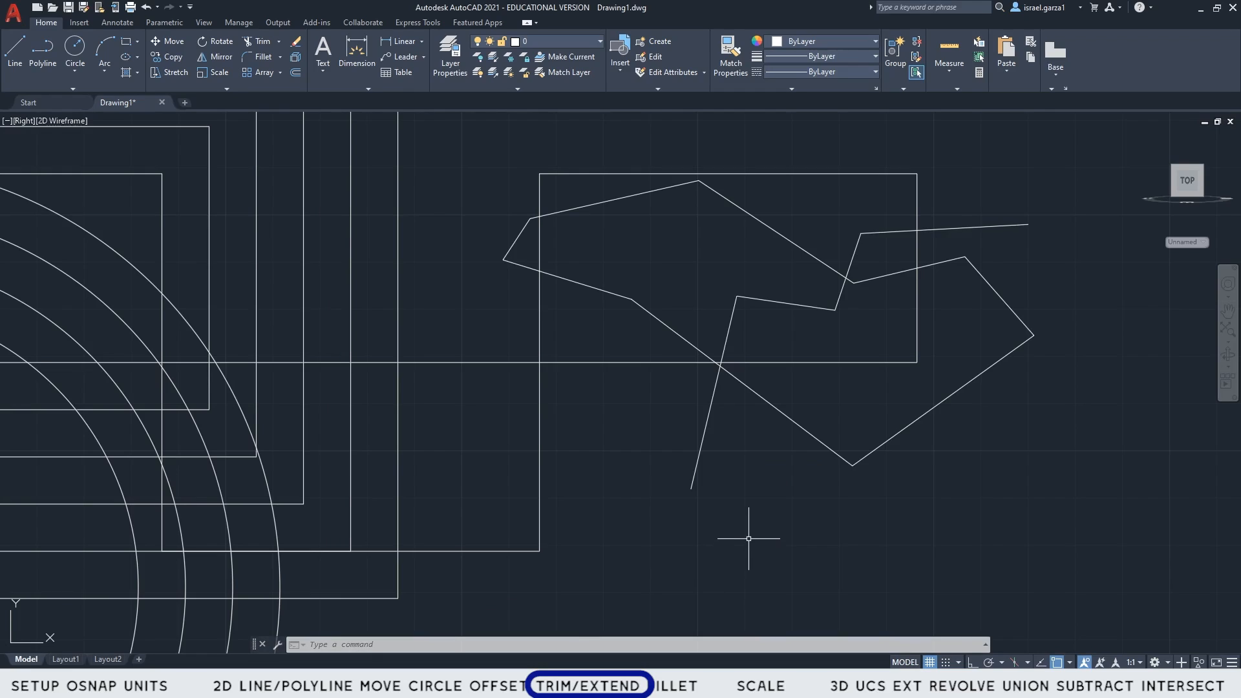
- Trim the short zigzag and polyline pieces between their crossing and the right rectangle's bottom edge
type("tr")
key("Return")
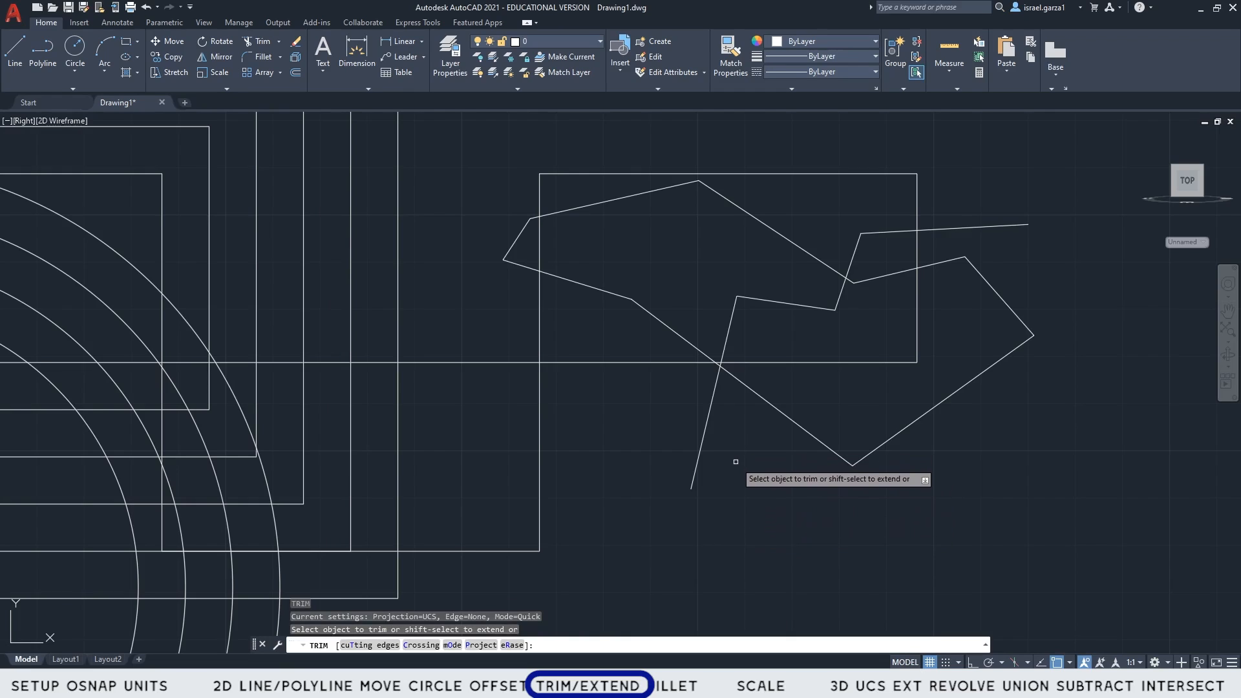
scroll(740, 434, "up", 8)
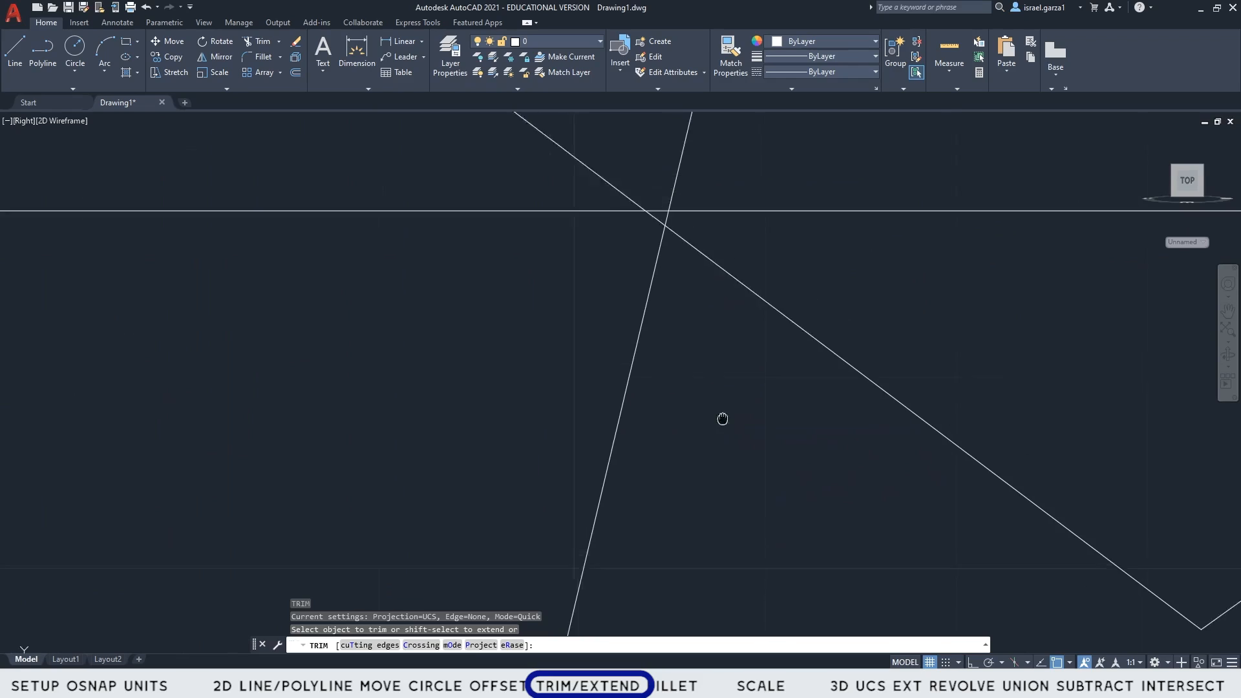
left_click(733, 401)
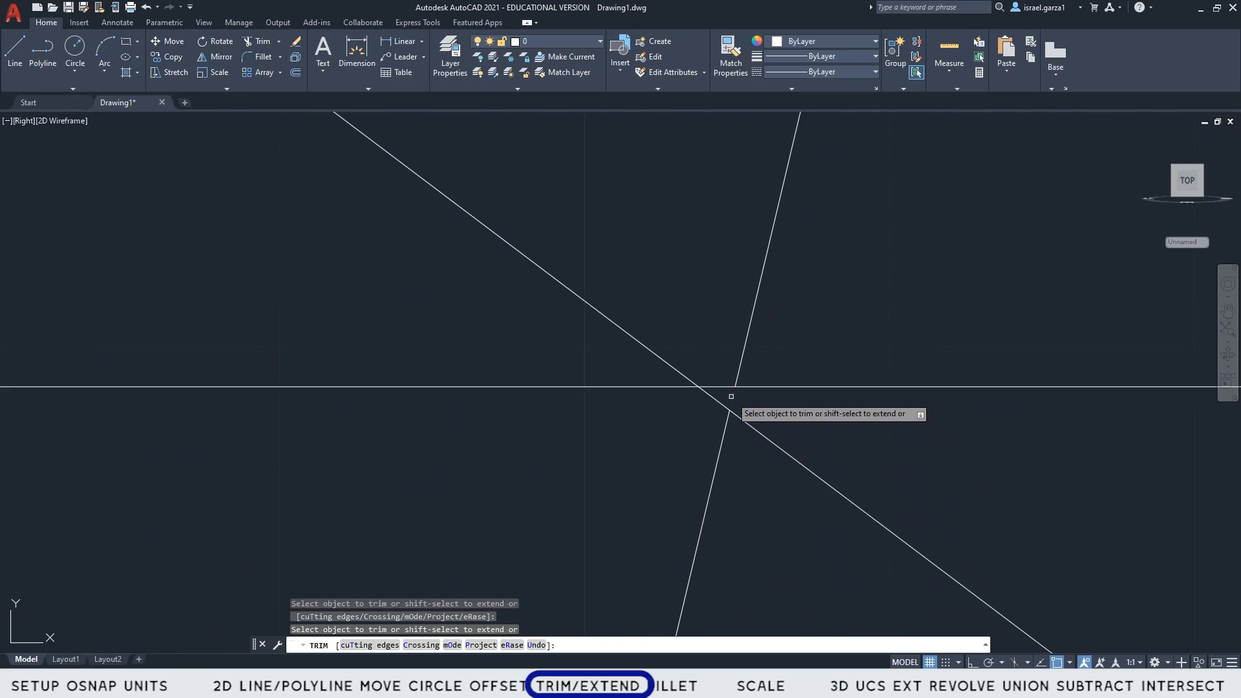
left_click(716, 400)
scroll(840, 423, "down", 8)
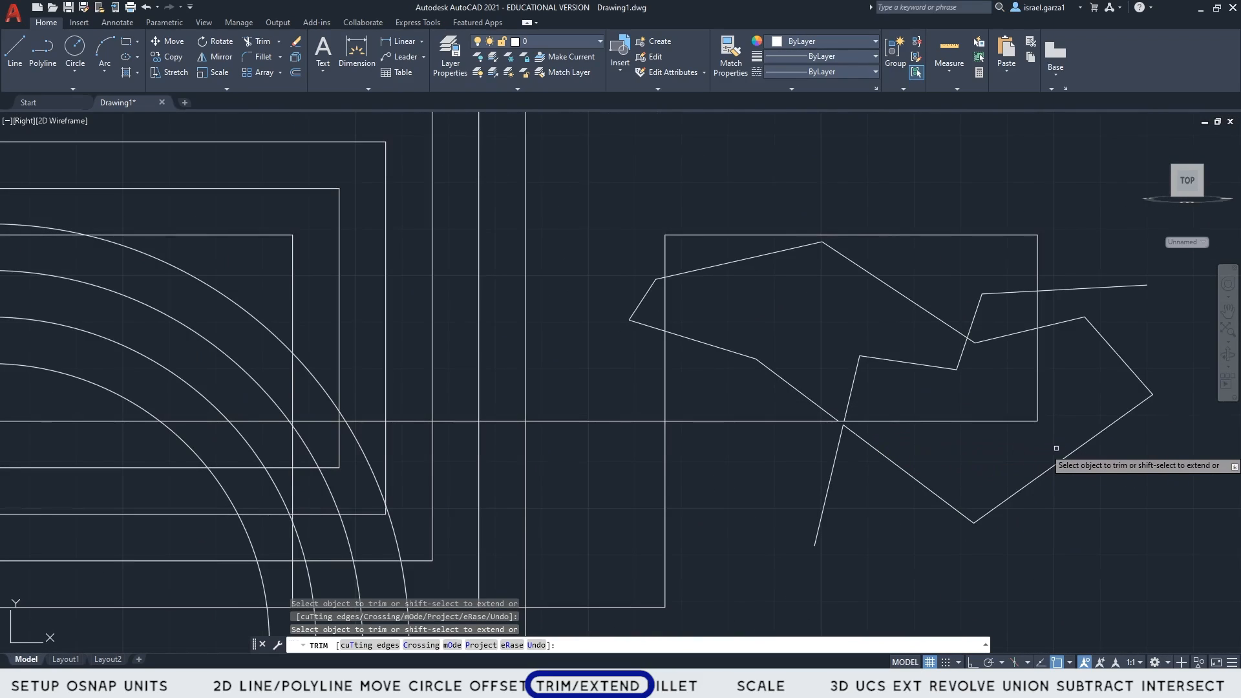
- Trim the polyline and zigzag segments overhanging the right rectangle's right edge and the polyline's lower-left overhang
left_click(1056, 326)
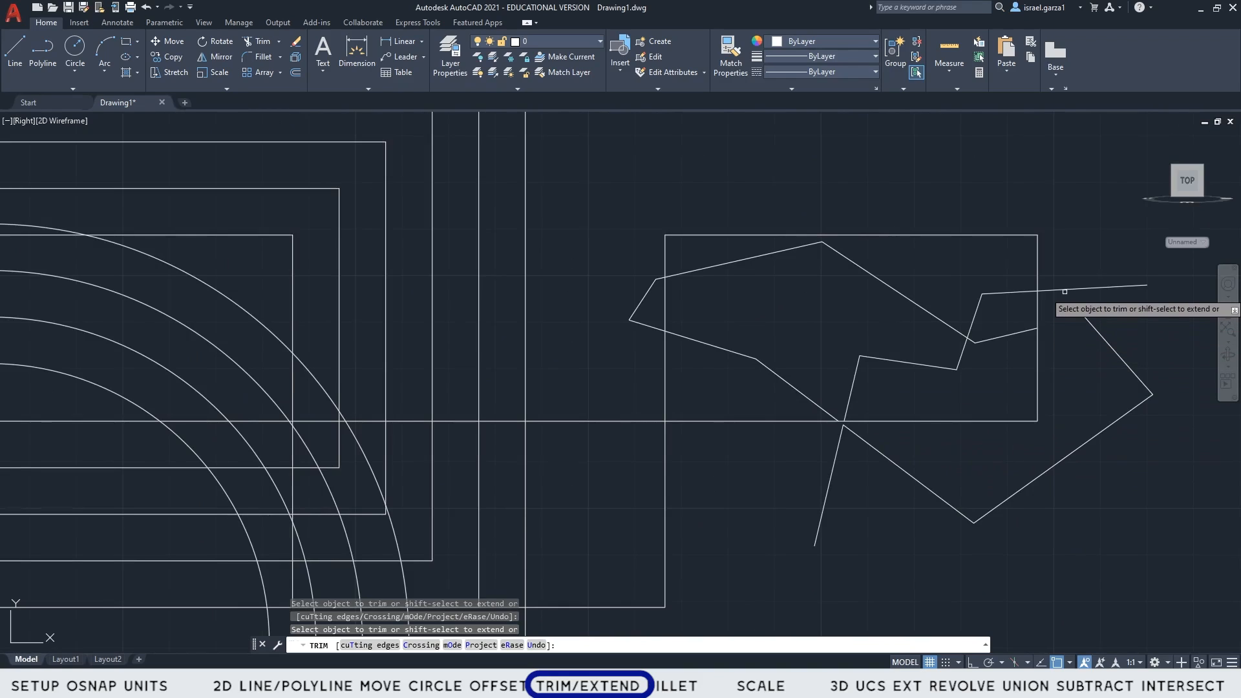
left_click(1066, 289)
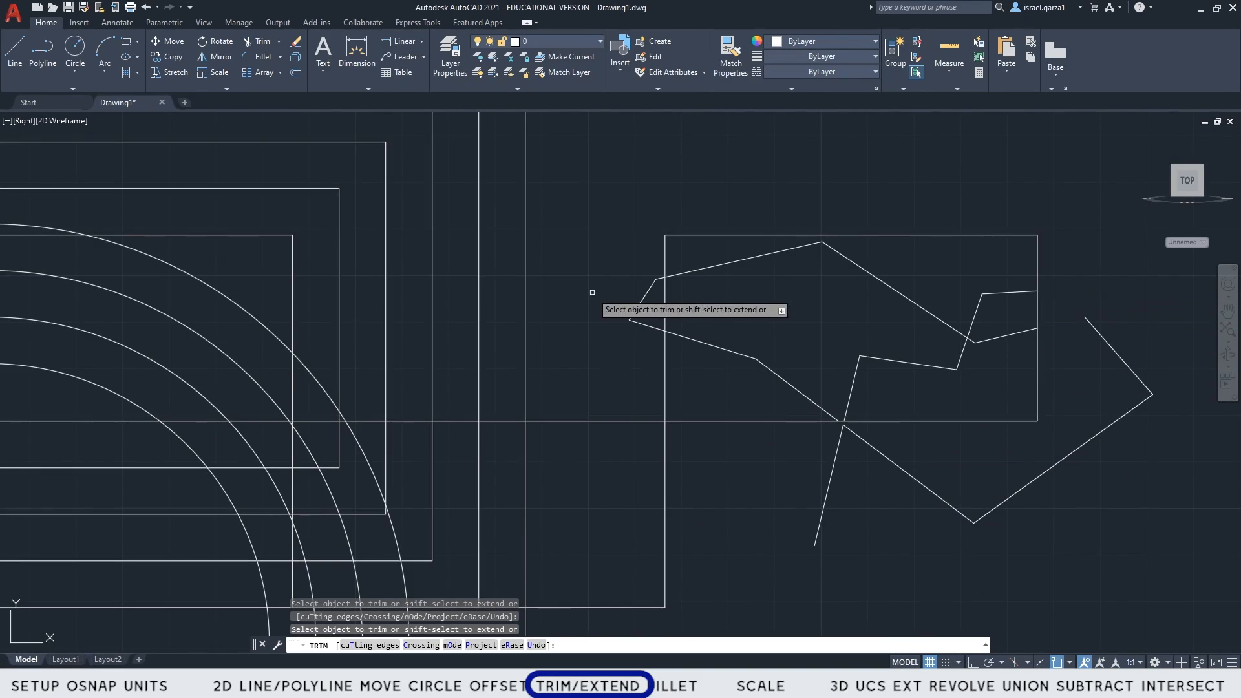
left_click(637, 322)
- Trim the right rectangle's upper-left, top and bottom edges around the outline, plus the pieces right of the zigzag's upper polyline crossing
left_click(666, 262)
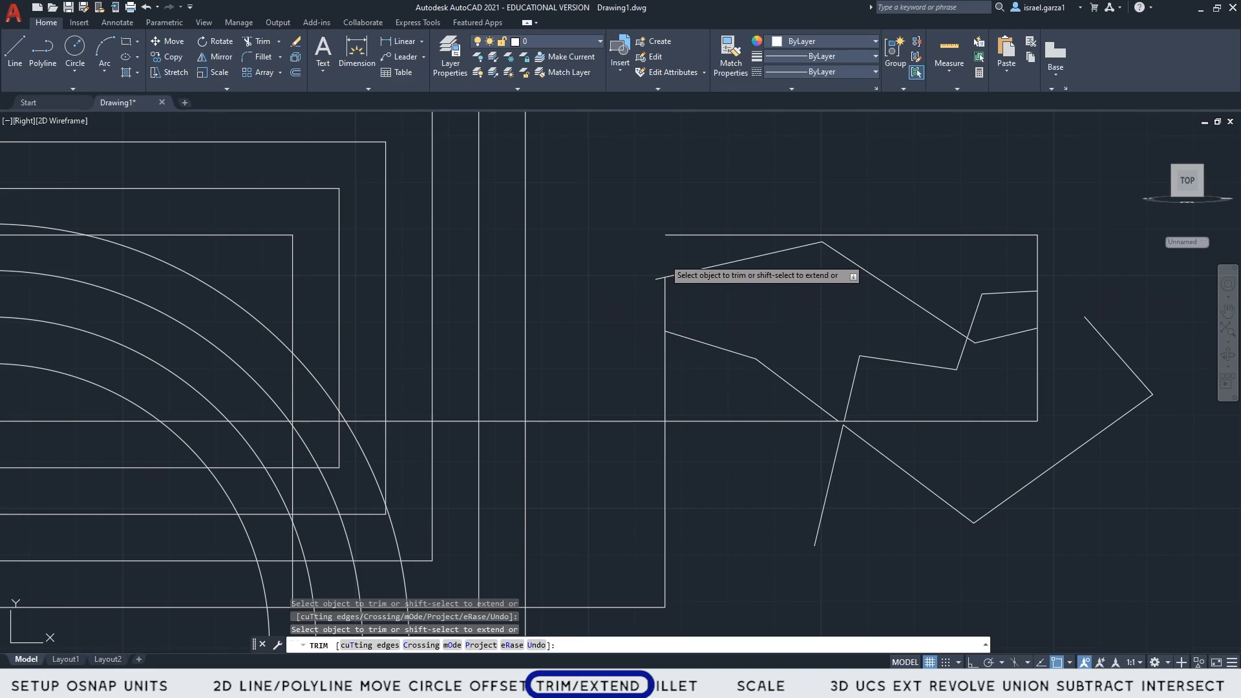
left_click(704, 235)
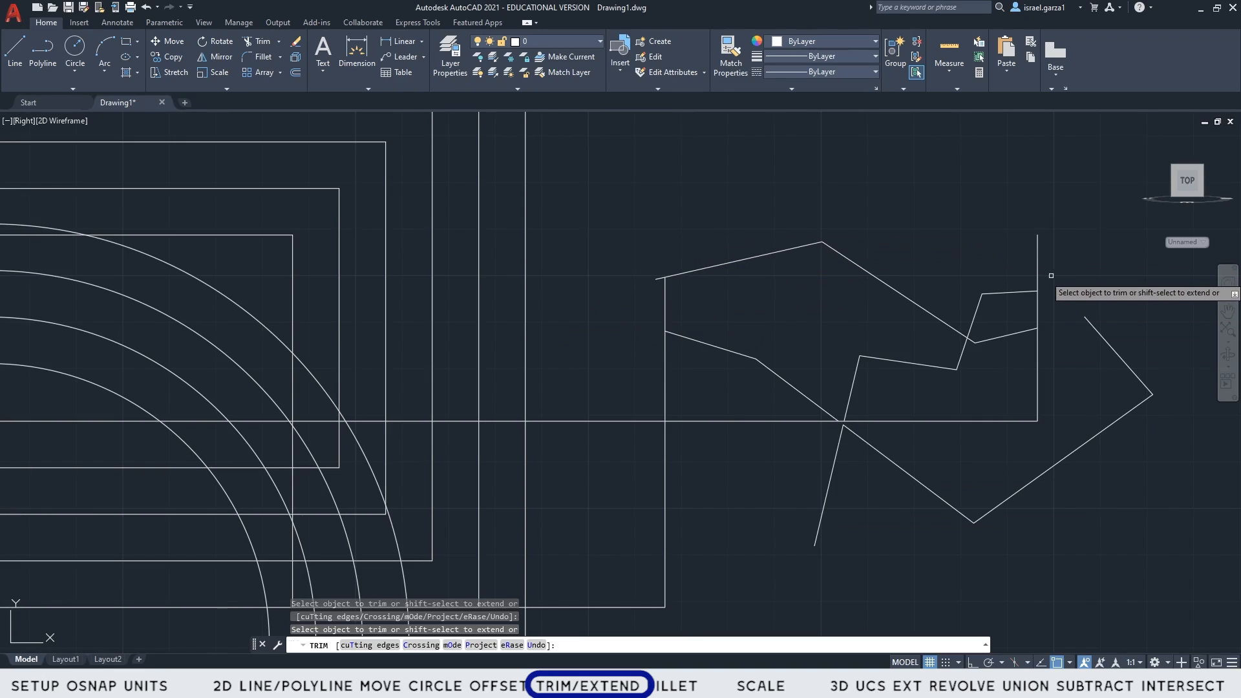
left_click(971, 322)
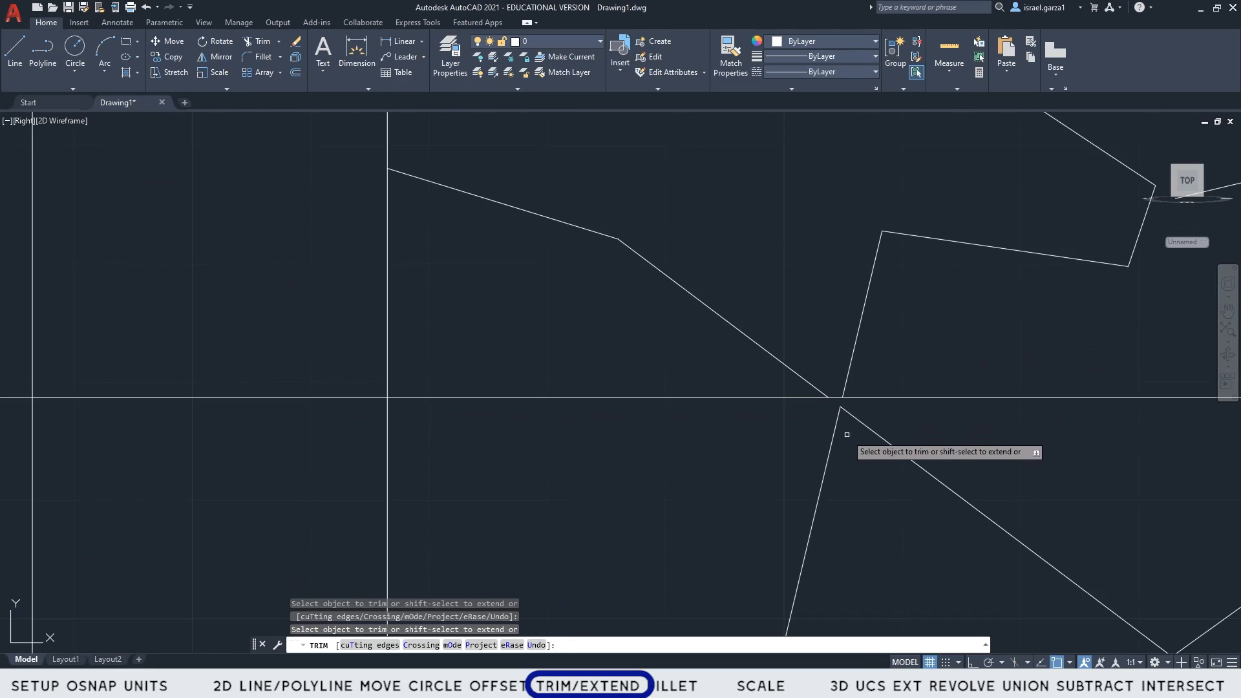
scroll(843, 426, "up", 4)
left_click(901, 398)
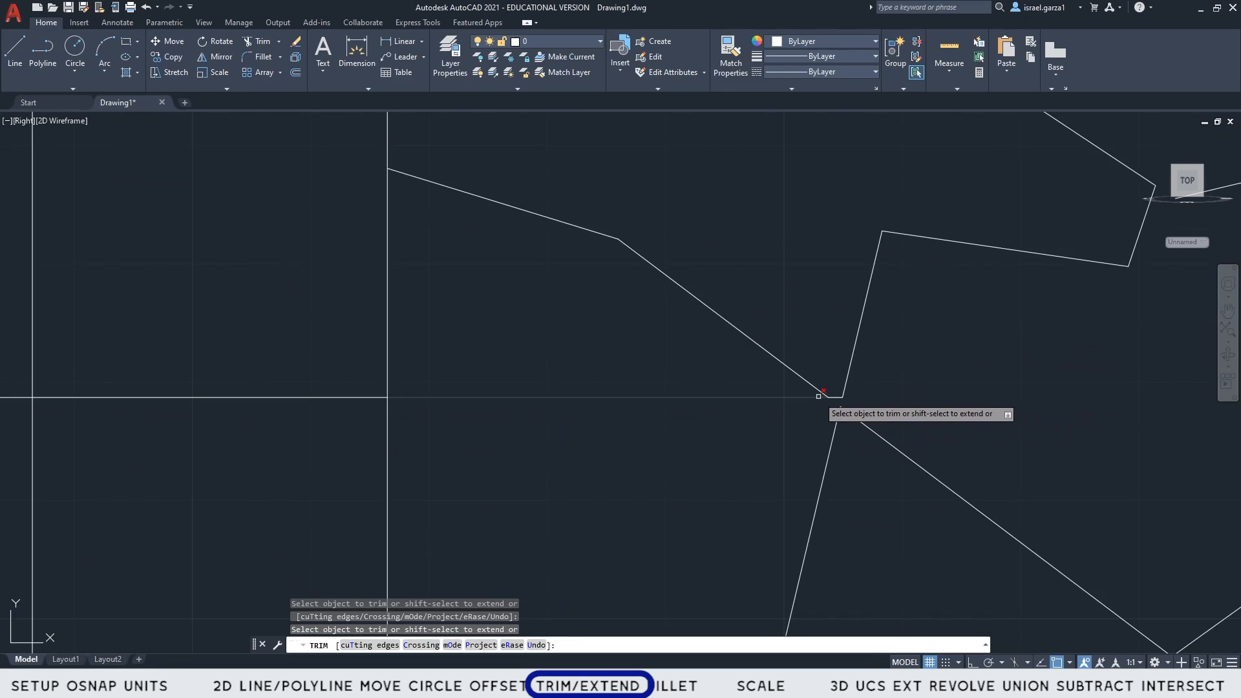
left_click(799, 397)
- Trim the rectangle's left edge below the polyline and the short polyline stub sticking out at the upper left
middle_click_drag(448, 254, 567, 449)
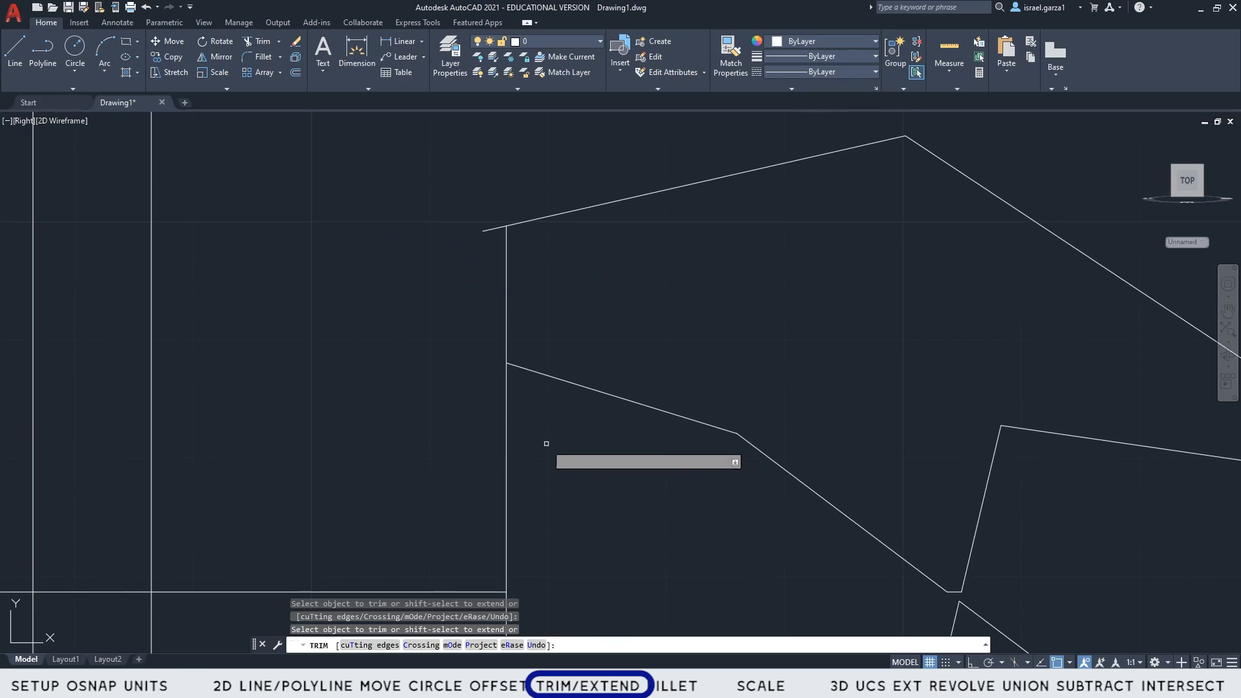
left_click(506, 417)
left_click(493, 229)
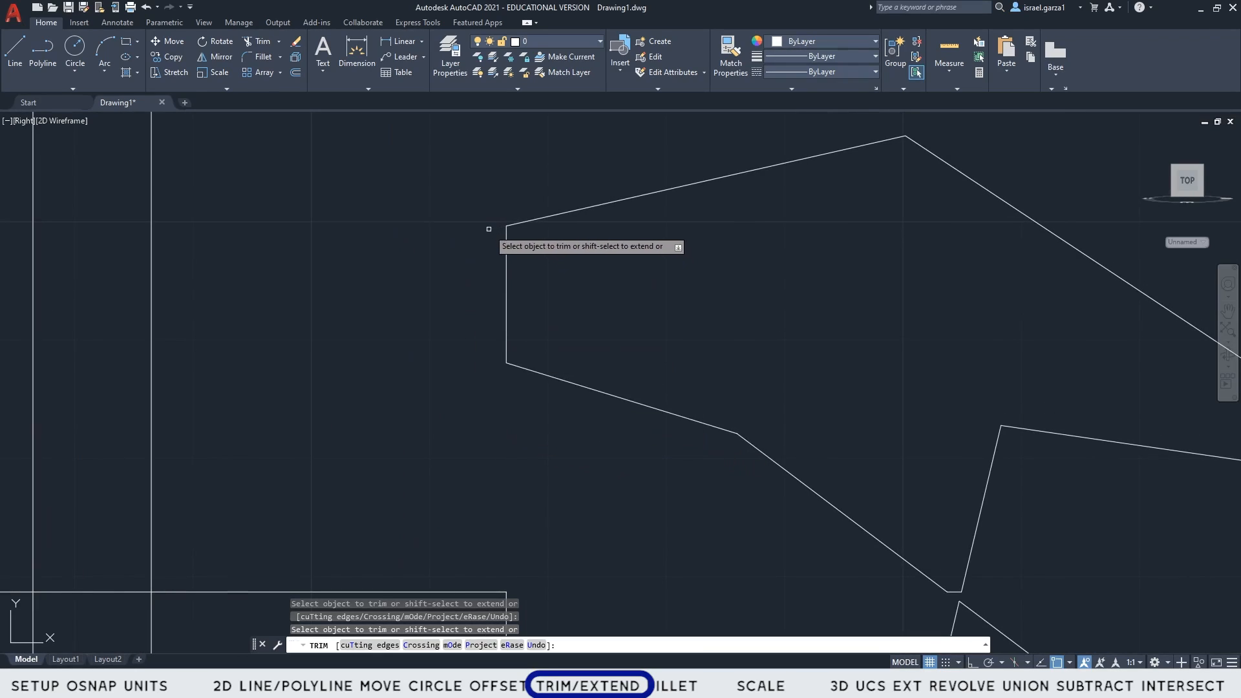
key("Escape")
- Extend the two loose segments attached to the remaining vertical edge leftward until they meet the closed outline
scroll(706, 410, "down", 5)
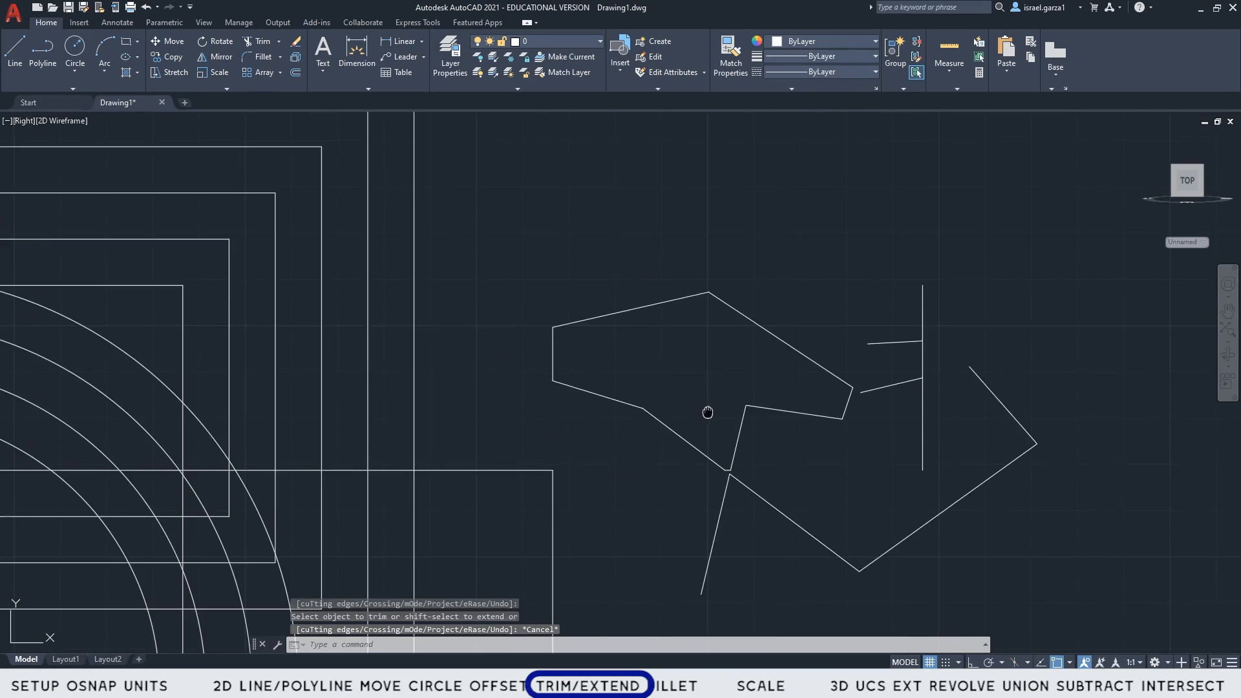
scroll(805, 386, "up", 3)
scroll(805, 386, "up", 2)
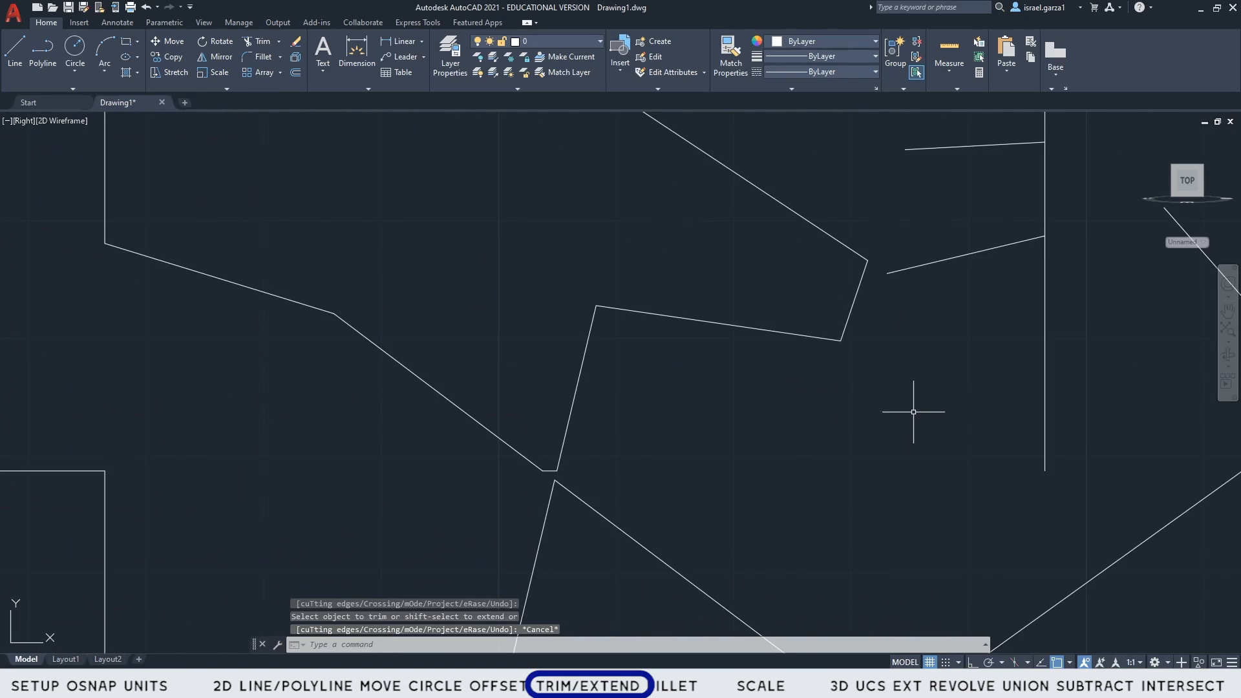
scroll(953, 402, "down", 1)
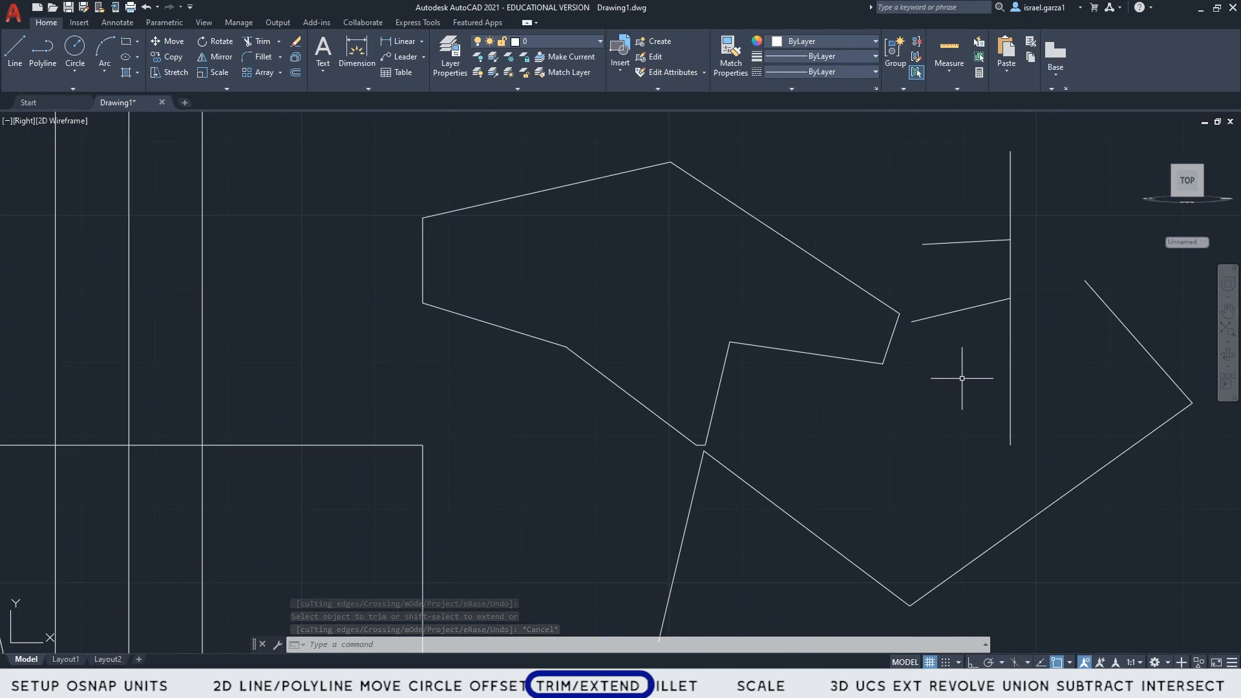
type("e")
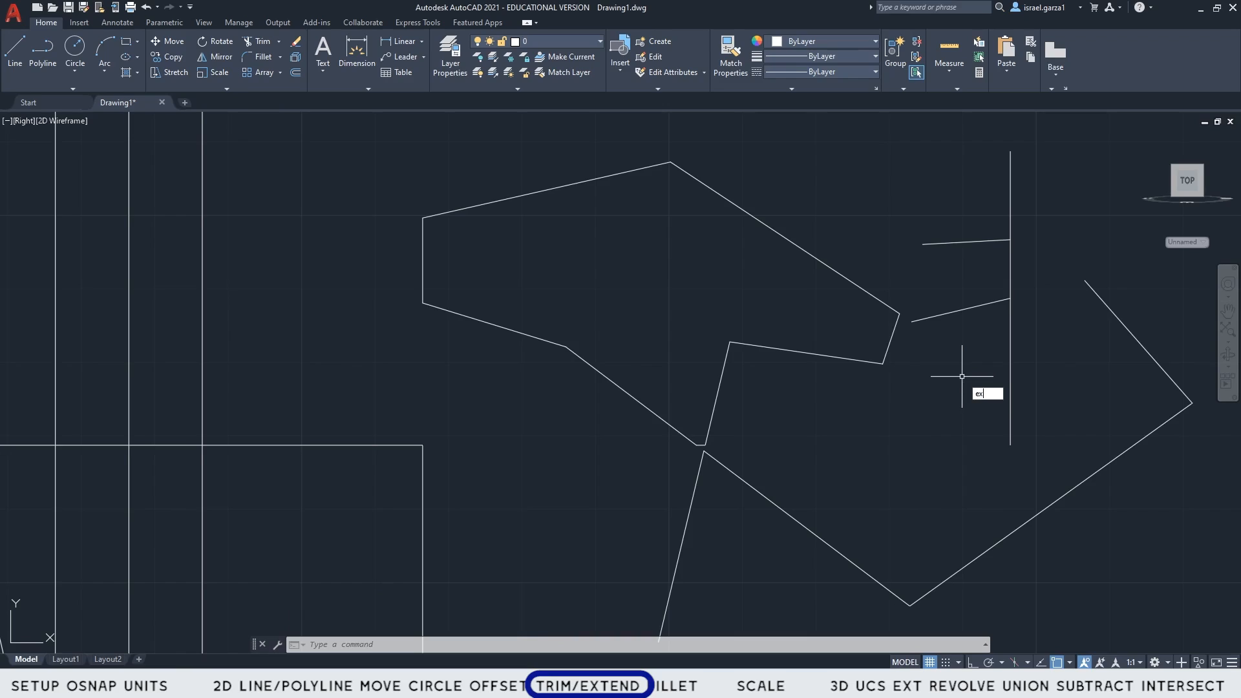
type("x")
key("Return")
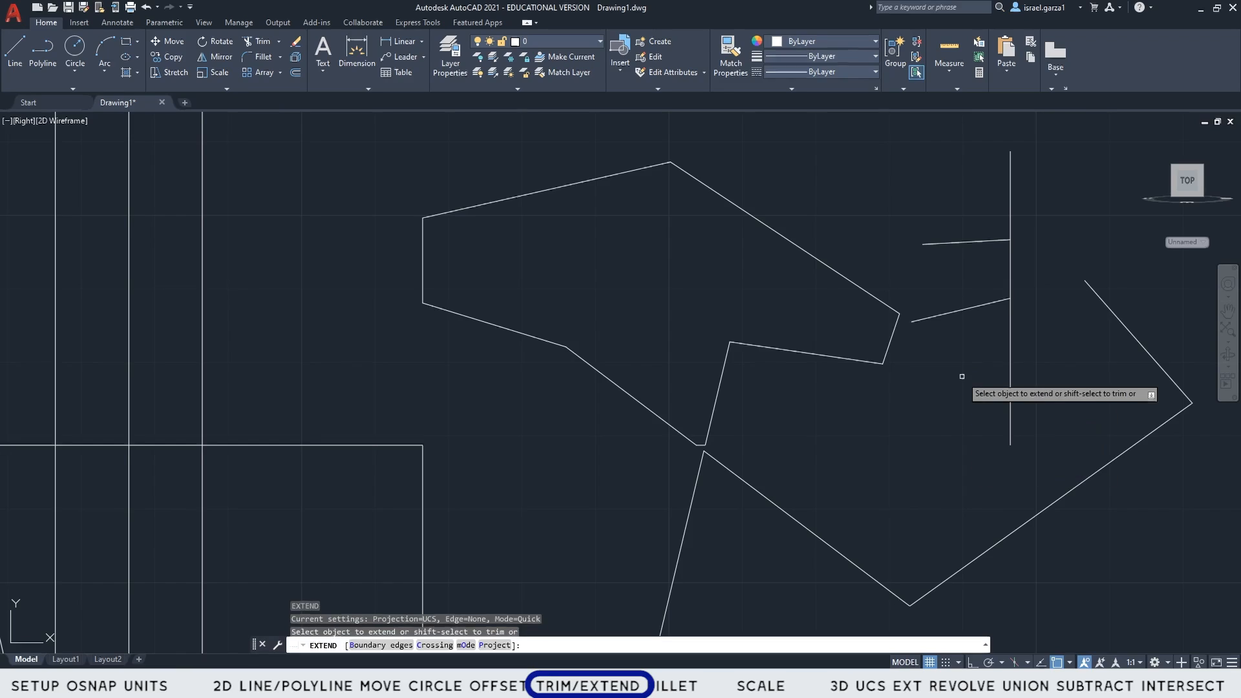
left_click(931, 244)
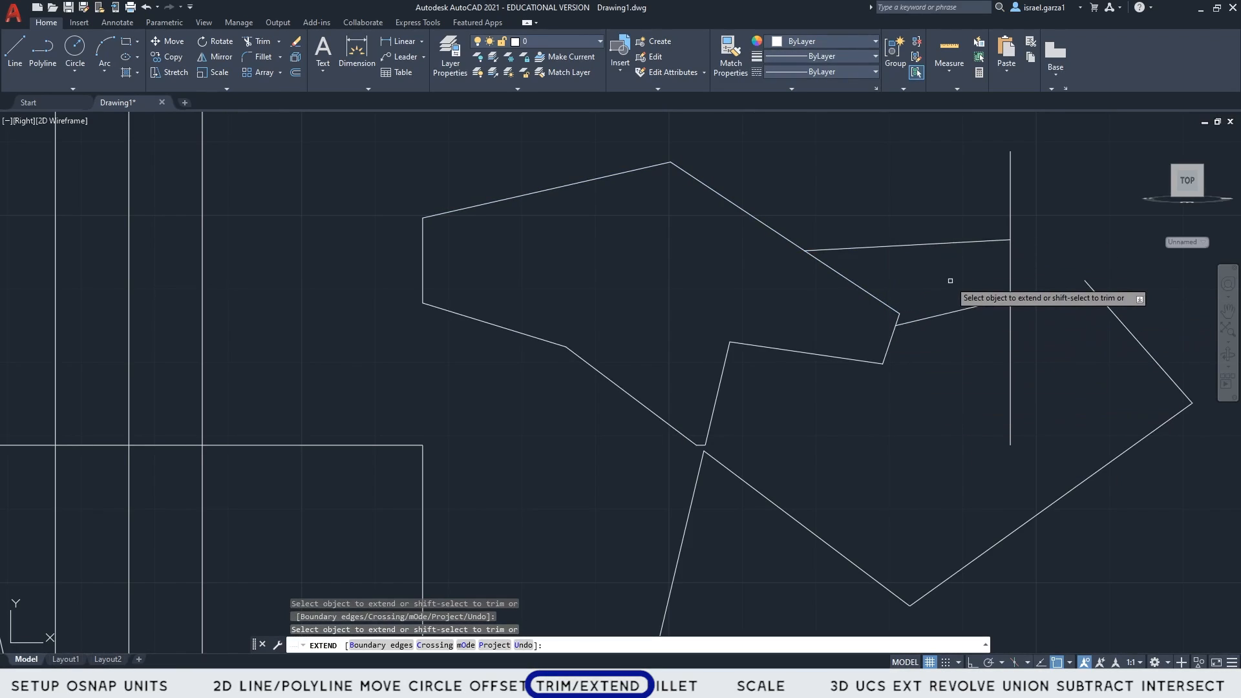
key("Escape")
- Trim the vertical line above and below the two connectors, the outline's short lower-right edge, and its upper sloping edge to isolate the small closed shape
type("tr")
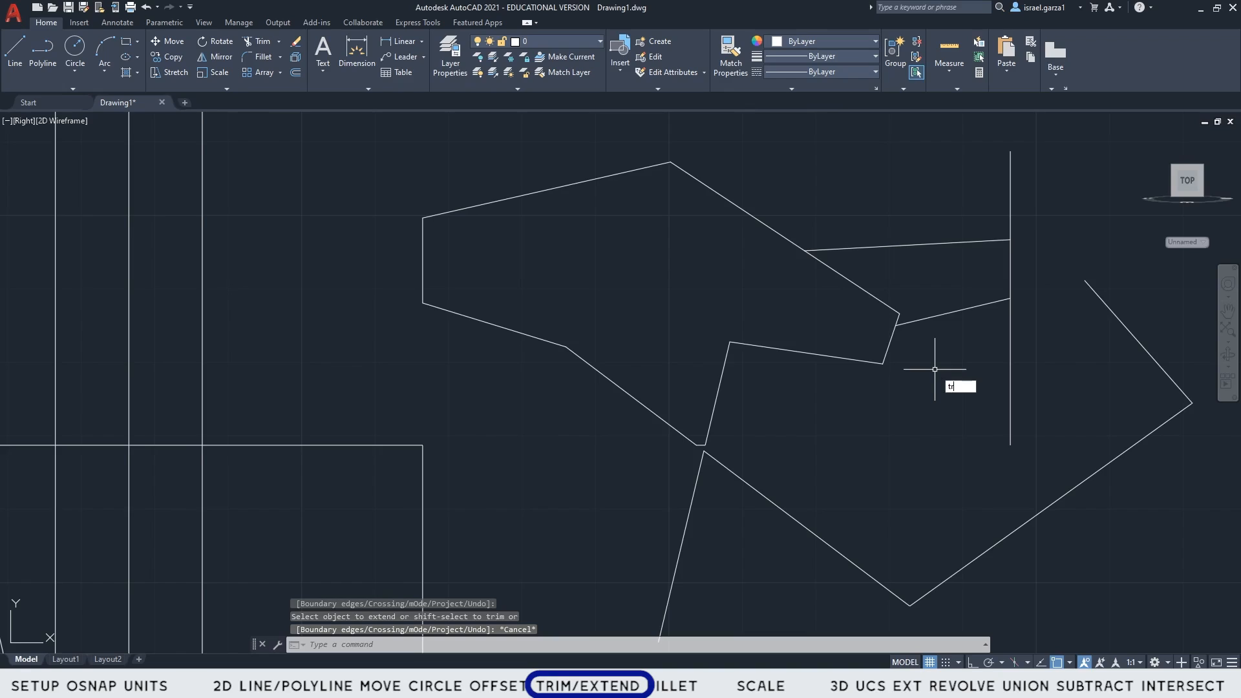
key("Return")
left_click(1010, 326)
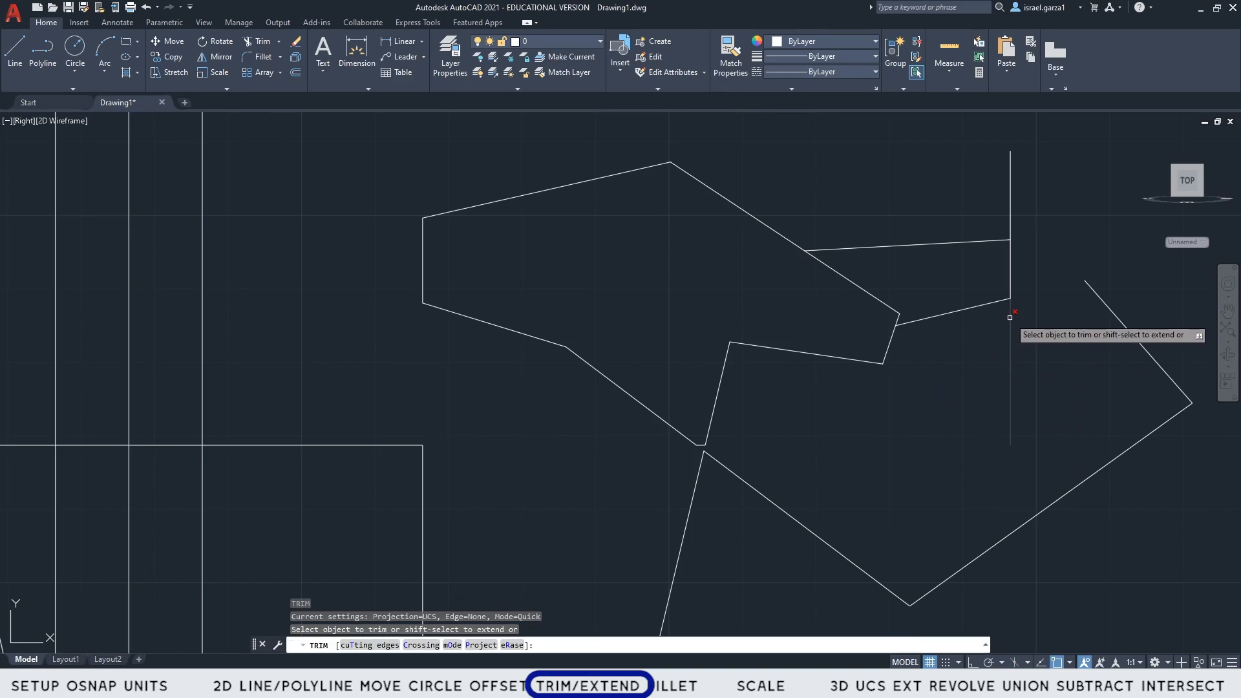
left_click(894, 344)
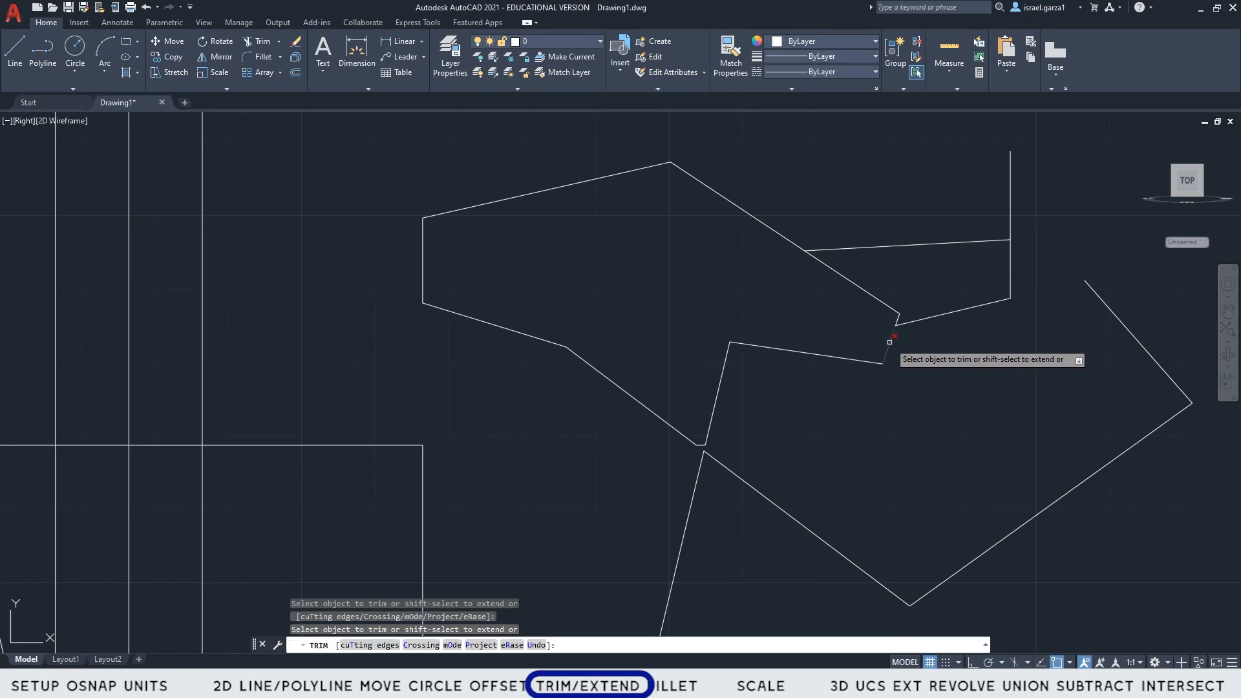
left_click(763, 224)
left_click(1009, 206)
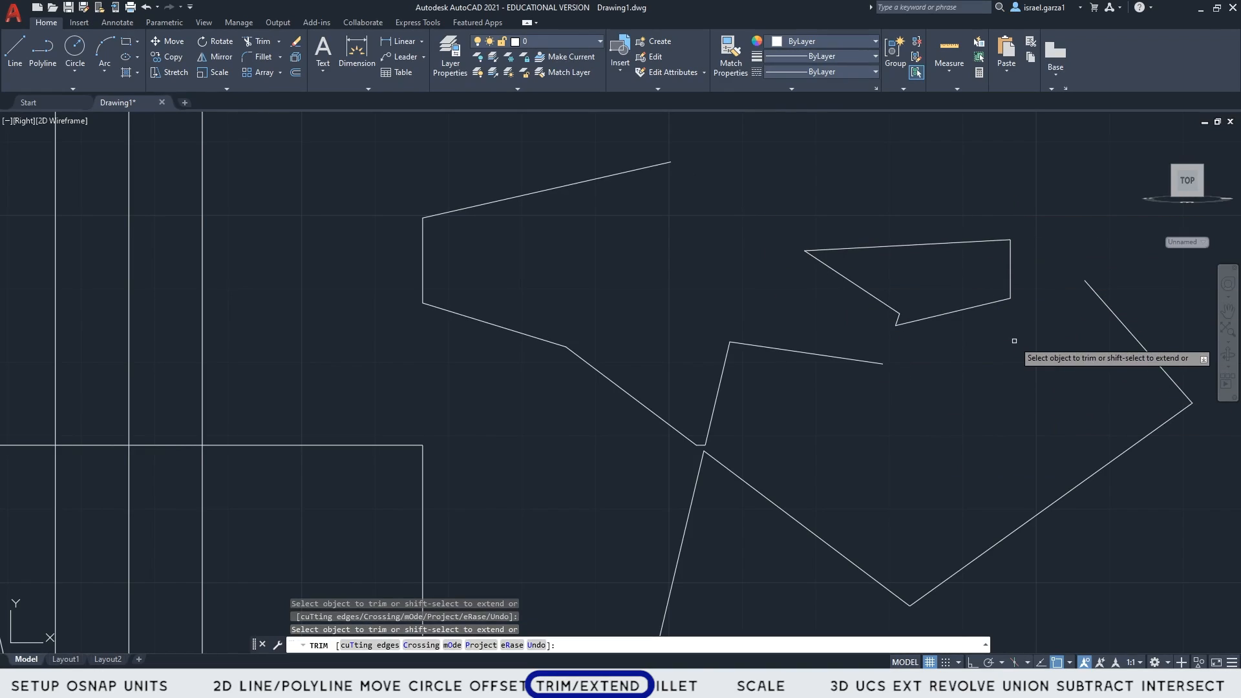
key("Escape")
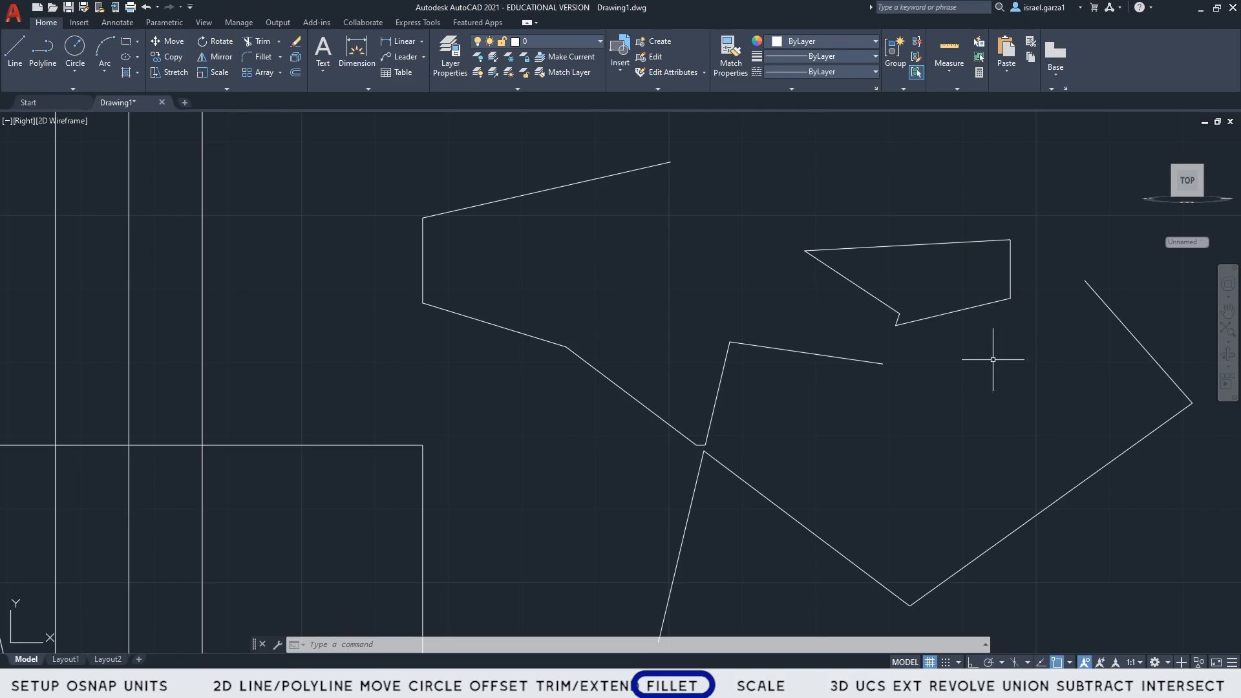
- Fillet the isolated shape's pointed left corner with a radius of 0.1
scroll(854, 305, "up", 2)
middle_click_drag(782, 322, 640, 291)
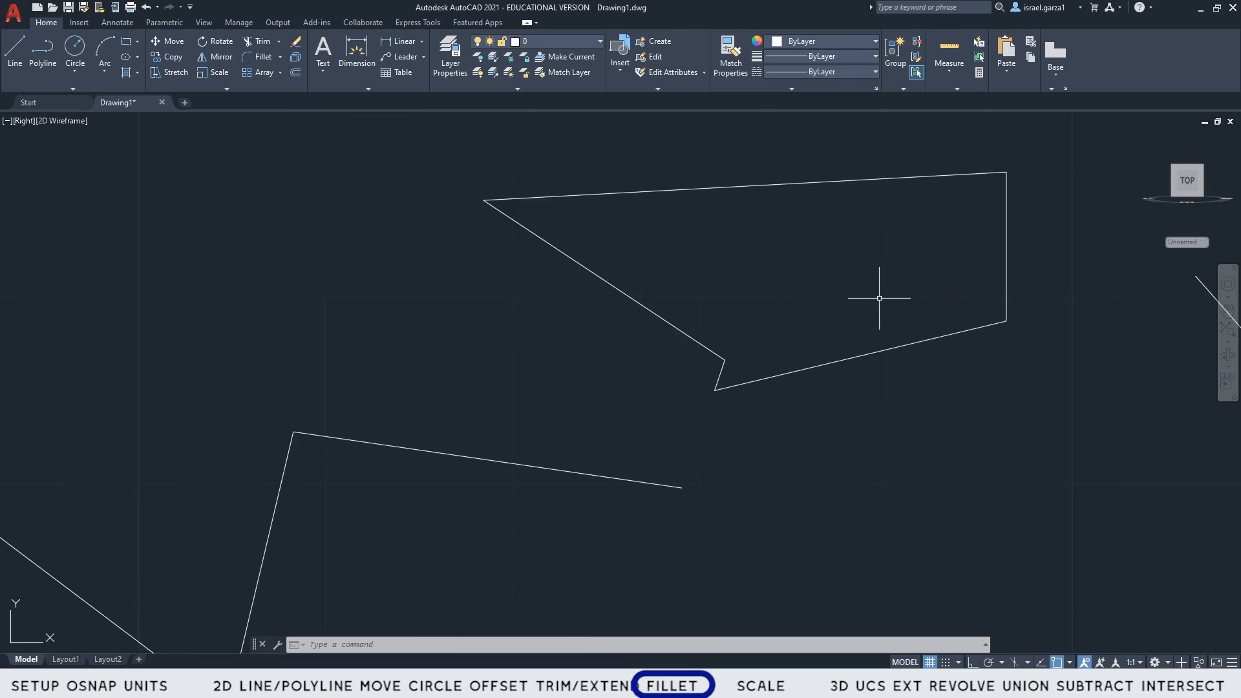
scroll(773, 321, "up", 2)
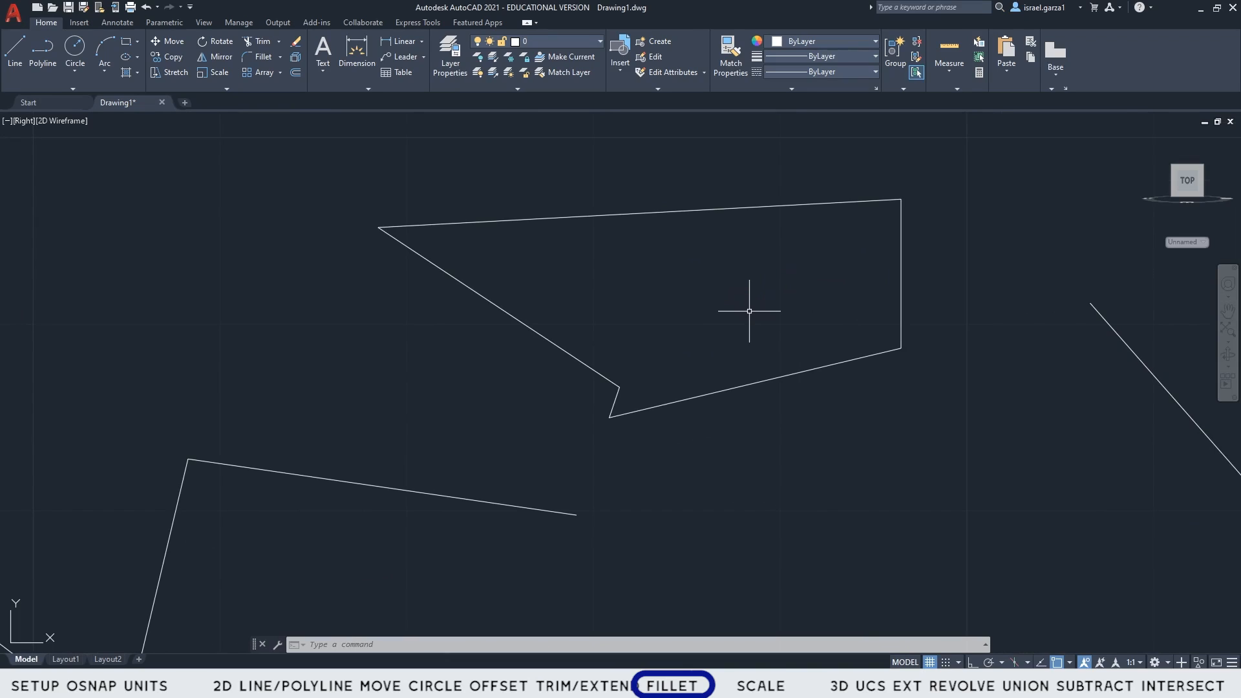
scroll(673, 297, "up", 2)
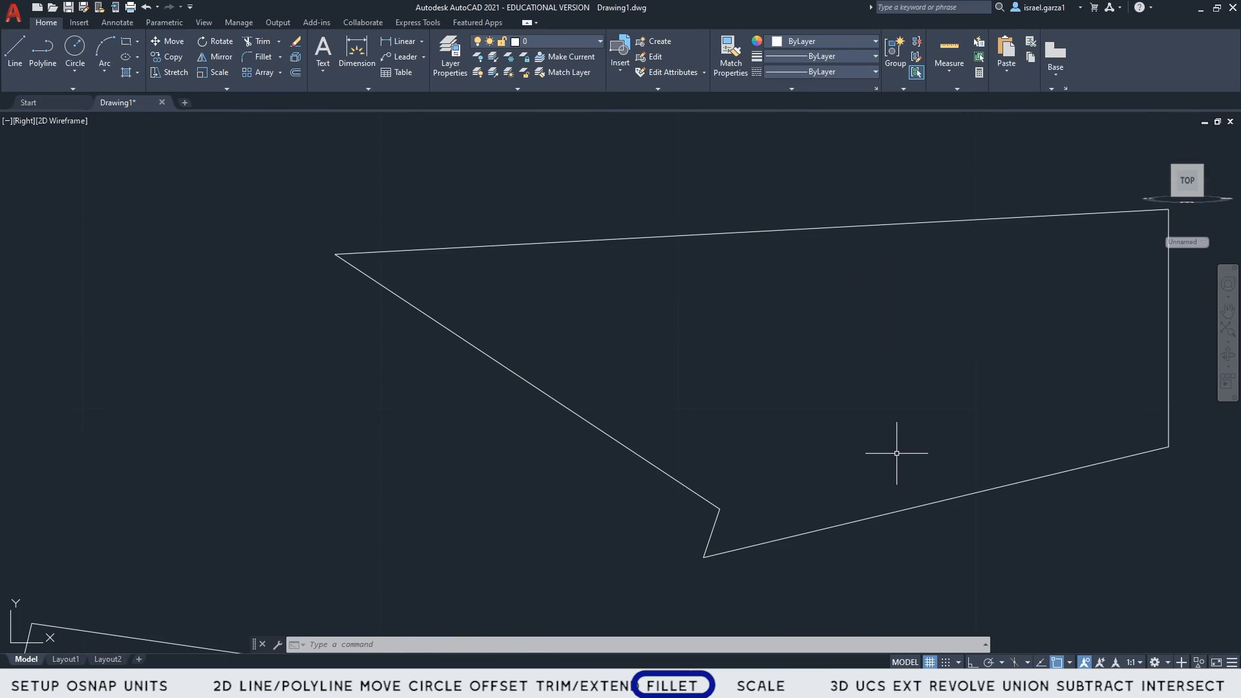
type("FILLET")
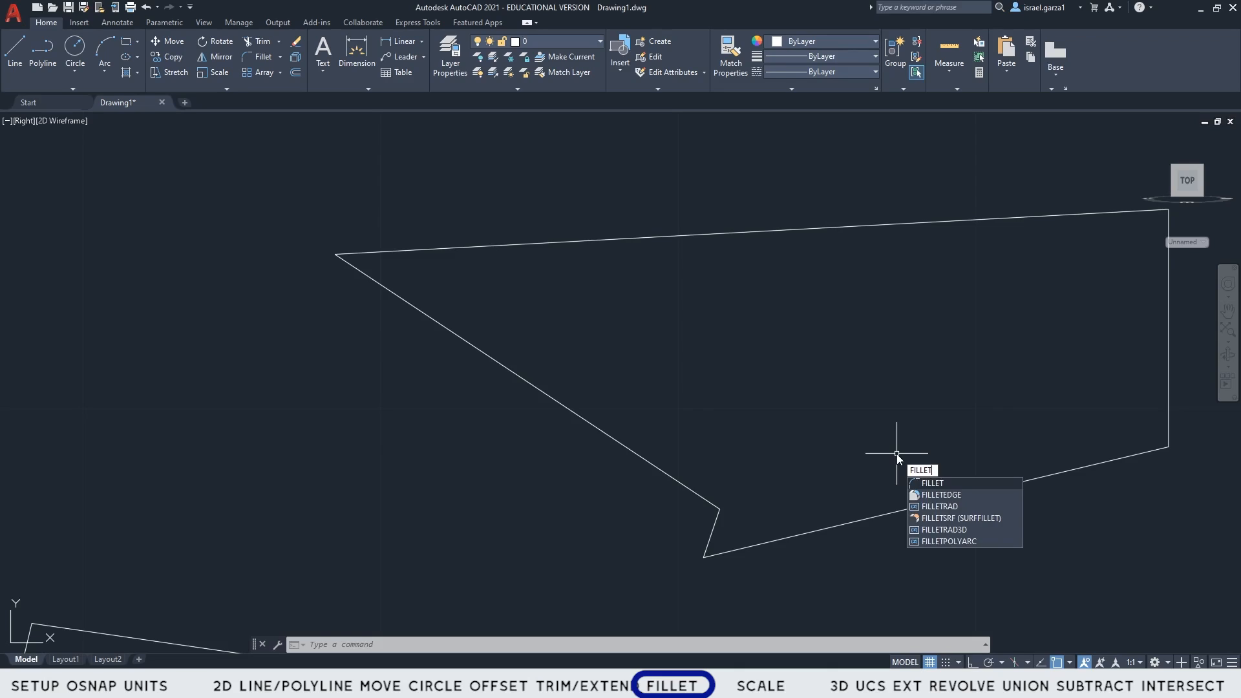
key("Return")
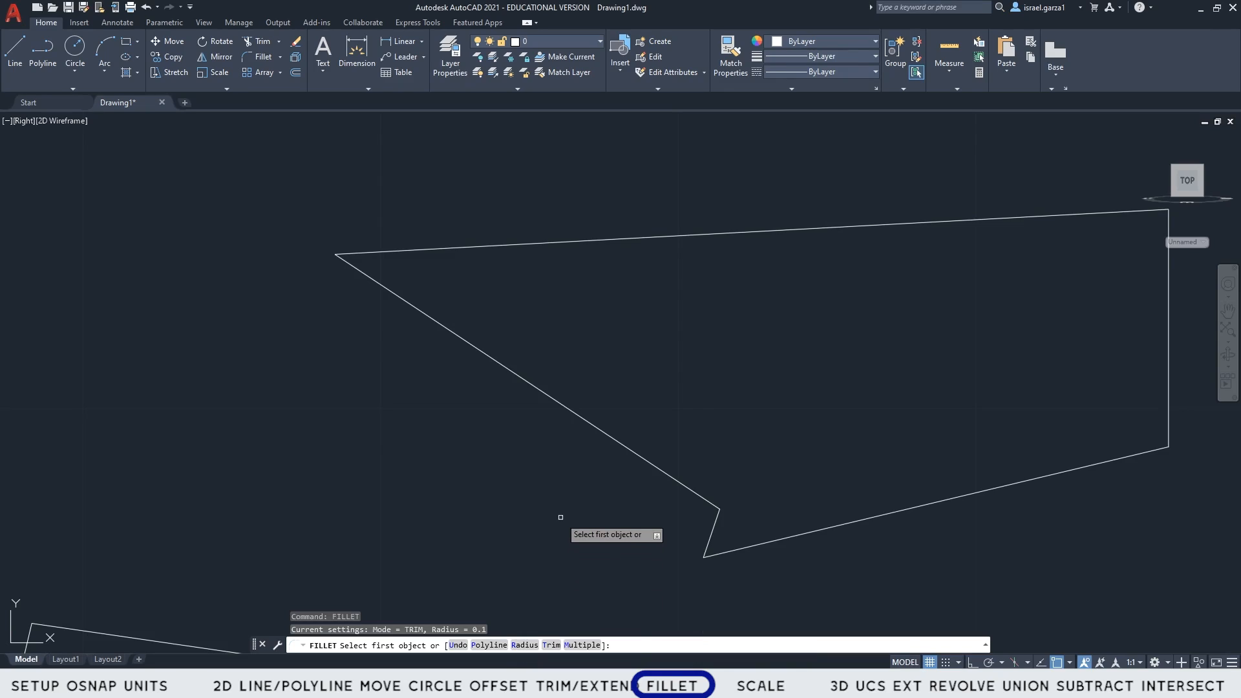
type("r")
key("Return")
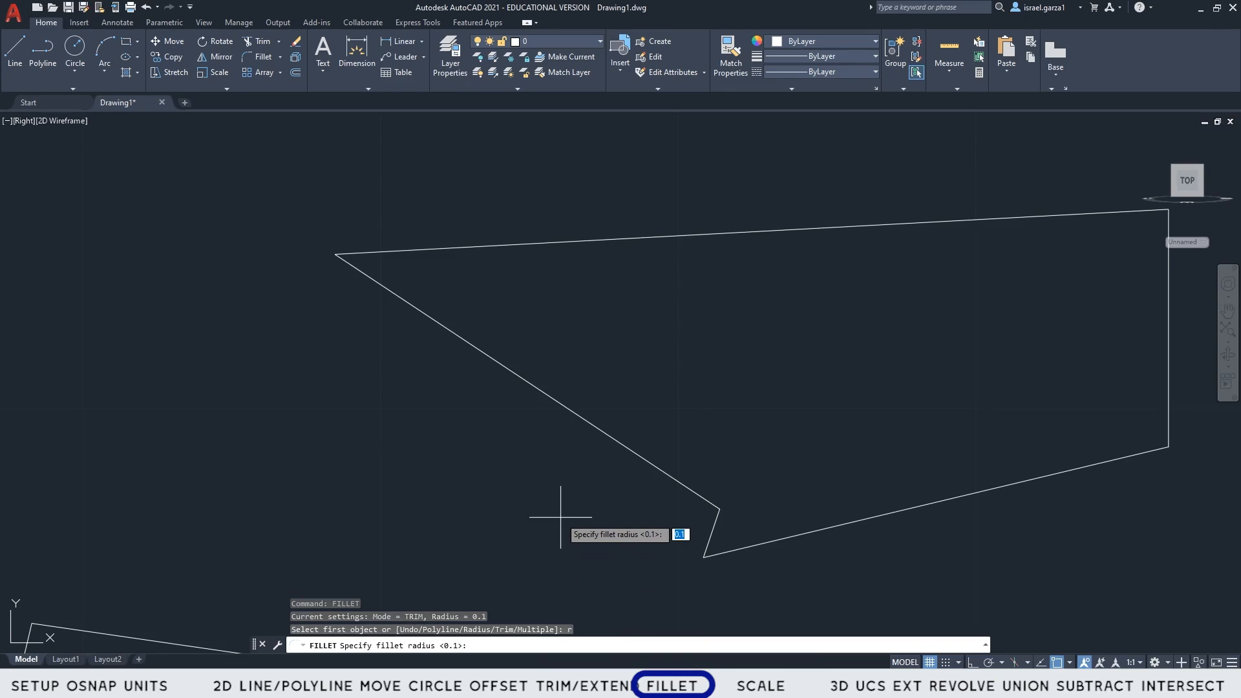
type(".1")
key("Return")
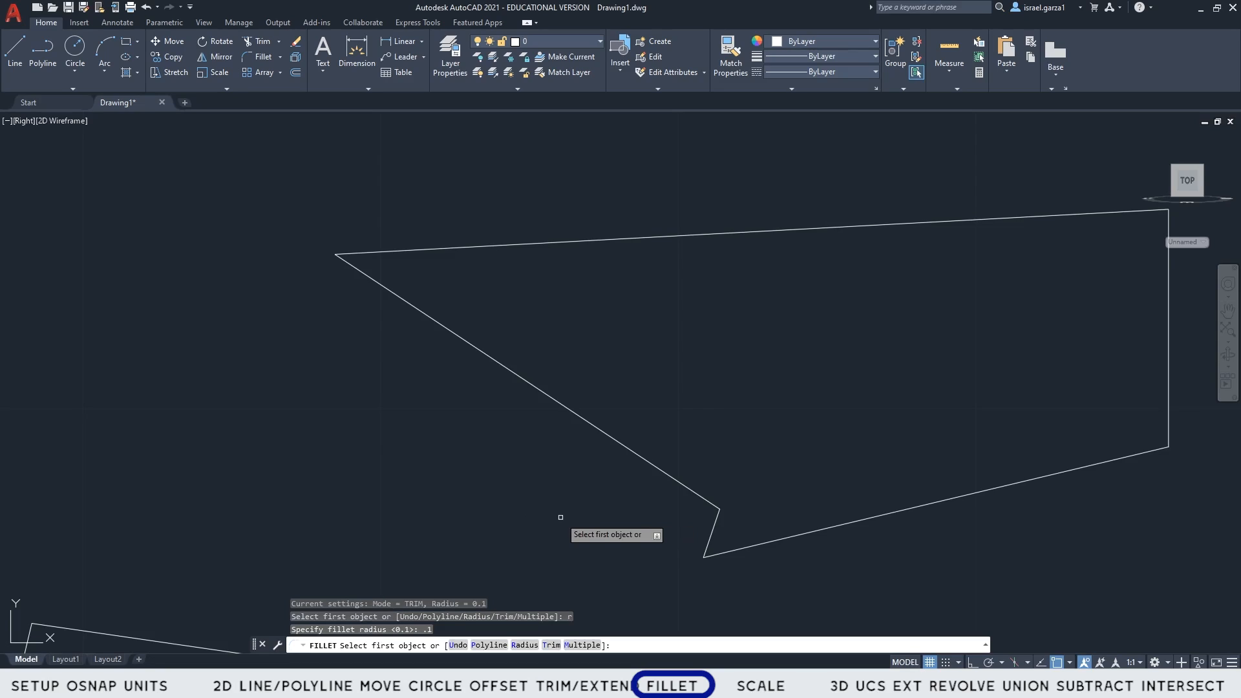
left_click(416, 307)
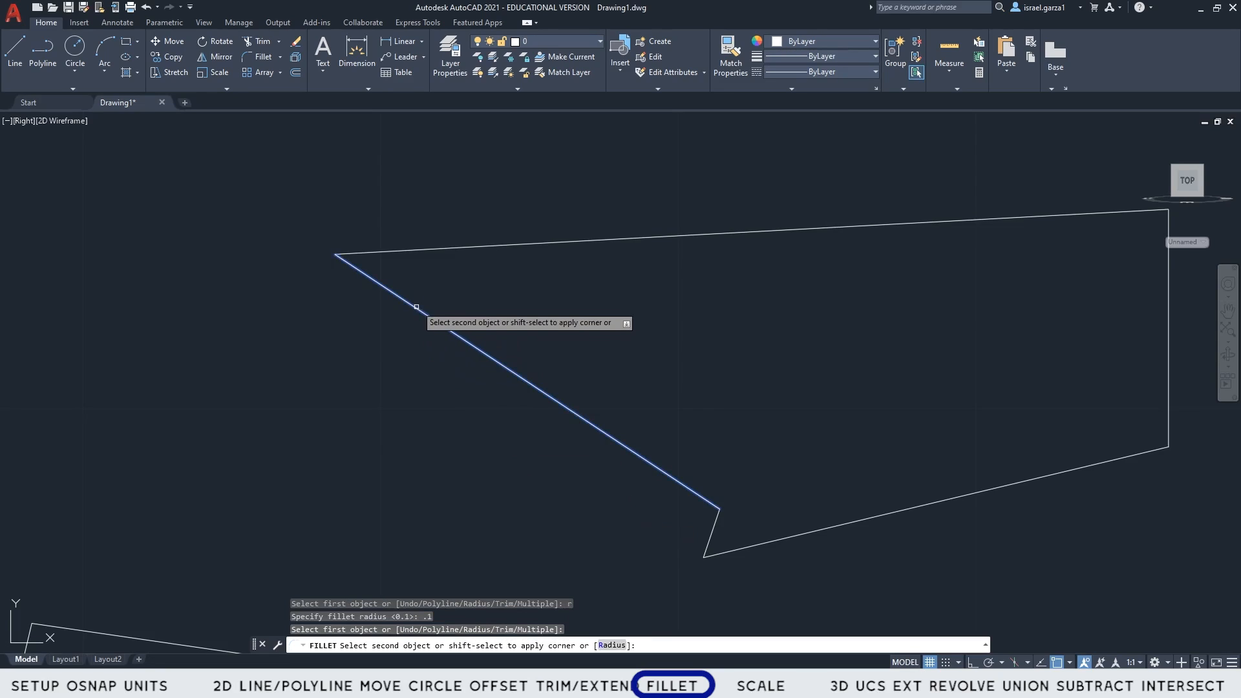
left_click(441, 249)
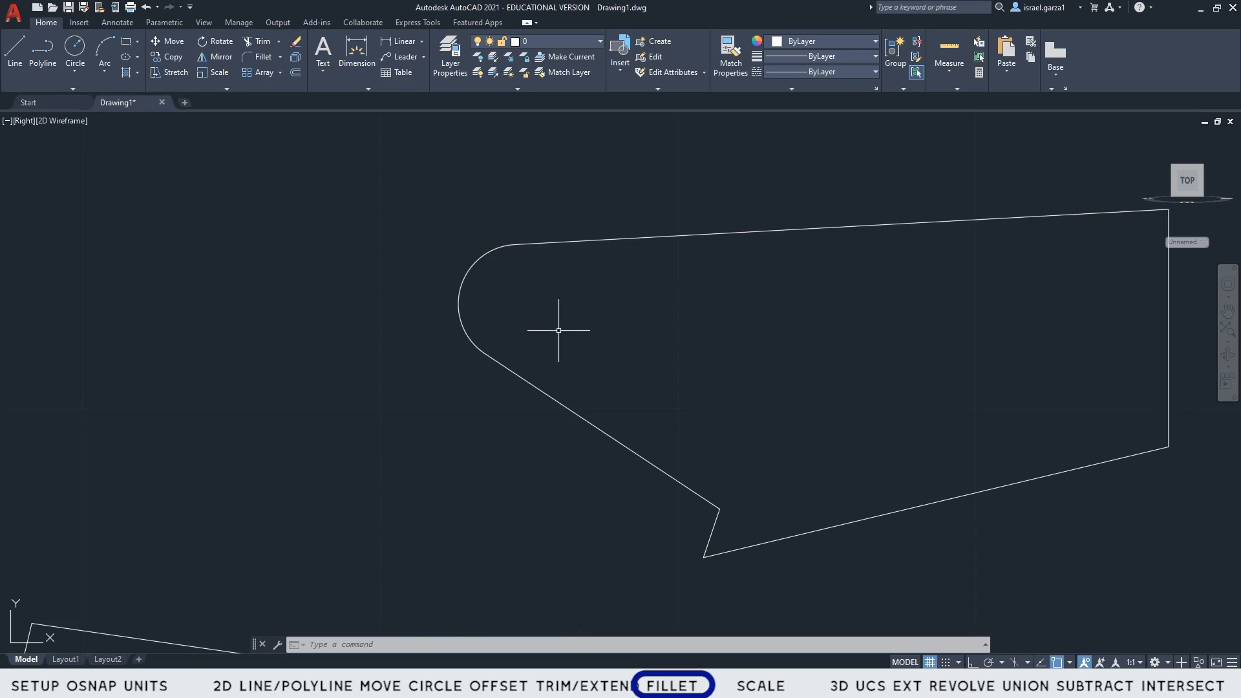
- Fillet the shape's upper-right and lower-right corners with the same 0.1 radius
middle_click_drag(981, 418, 738, 419)
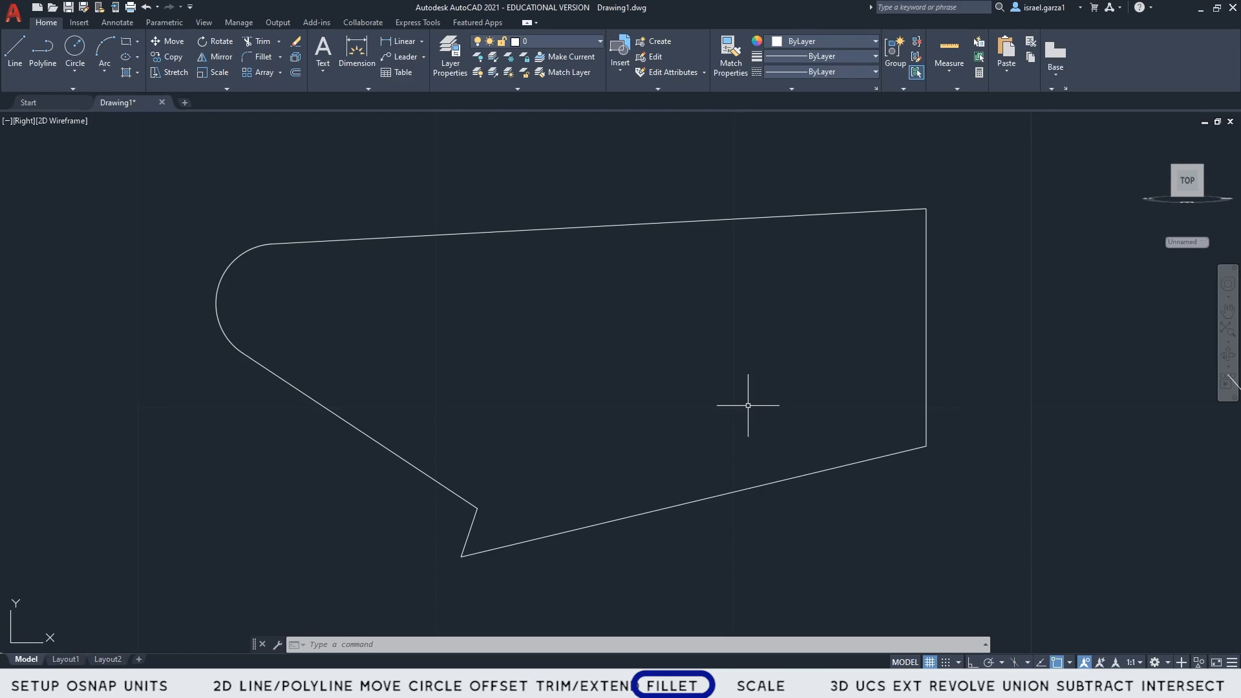
type("f")
key("Return")
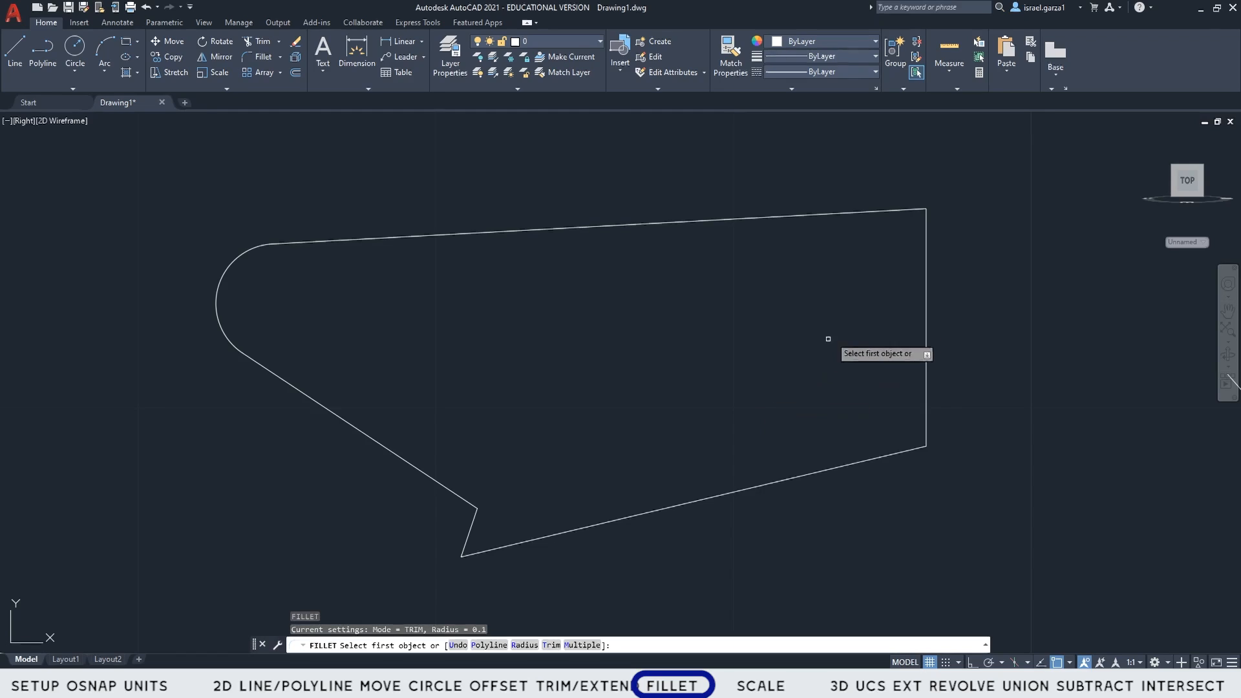
left_click(926, 249)
left_click(863, 214)
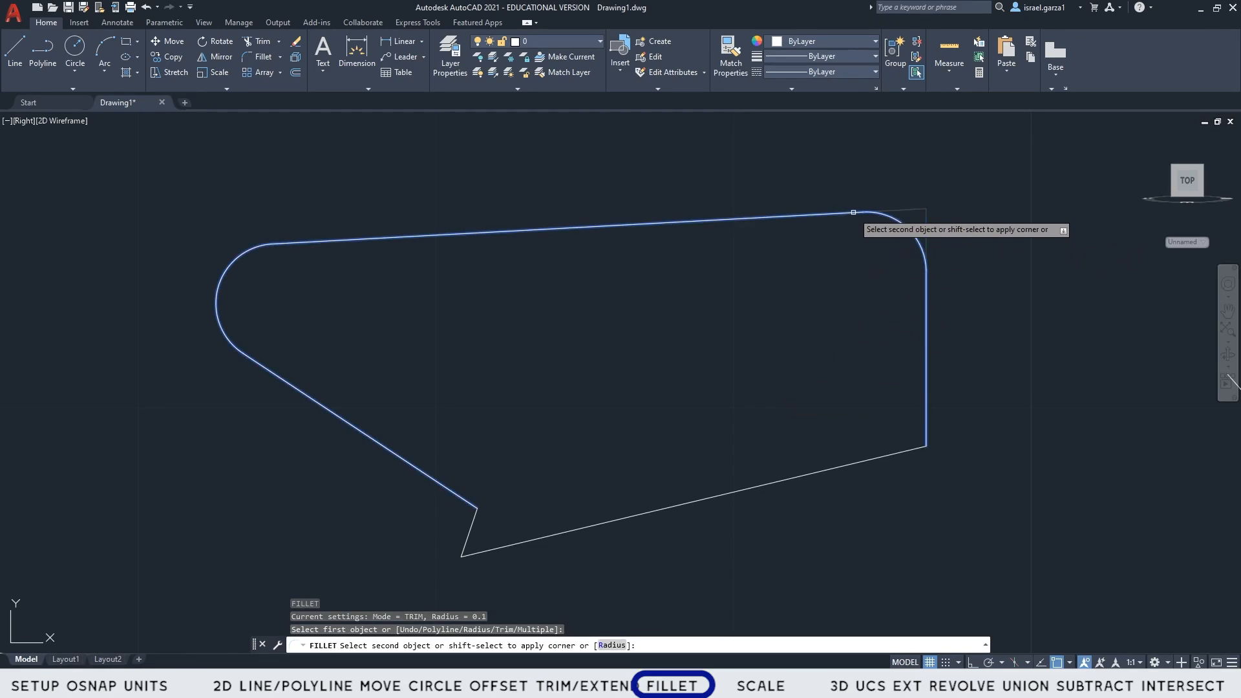
key("Return")
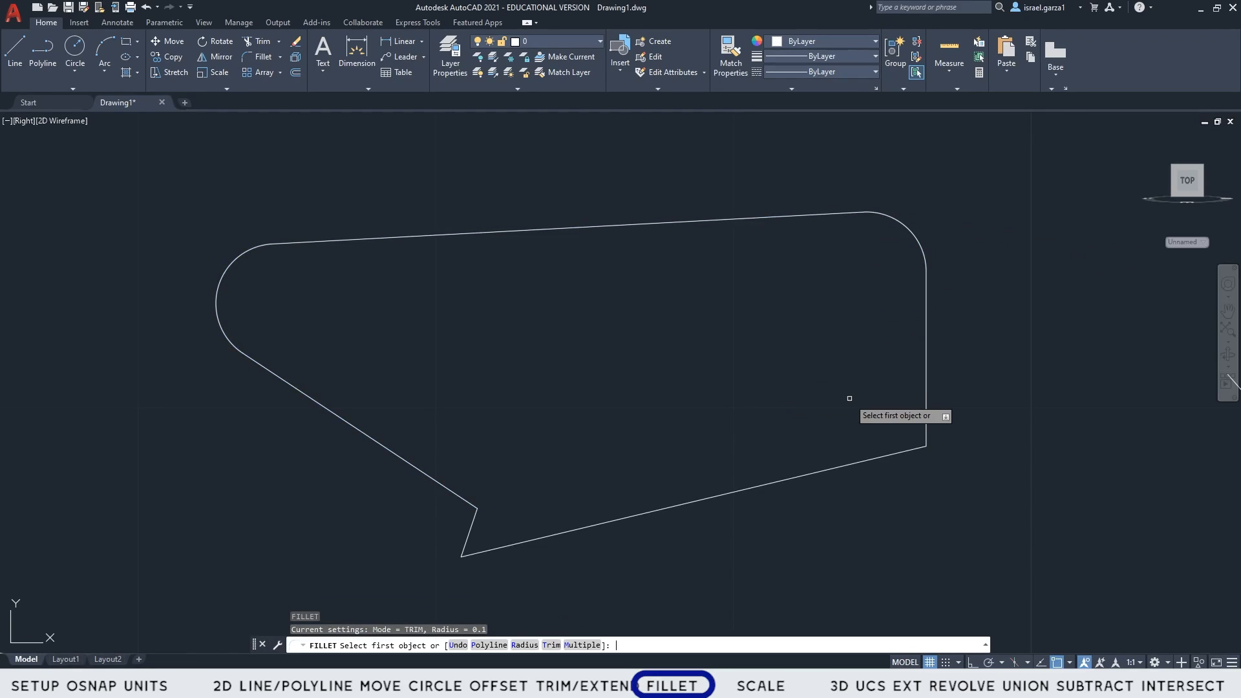
left_click(872, 458)
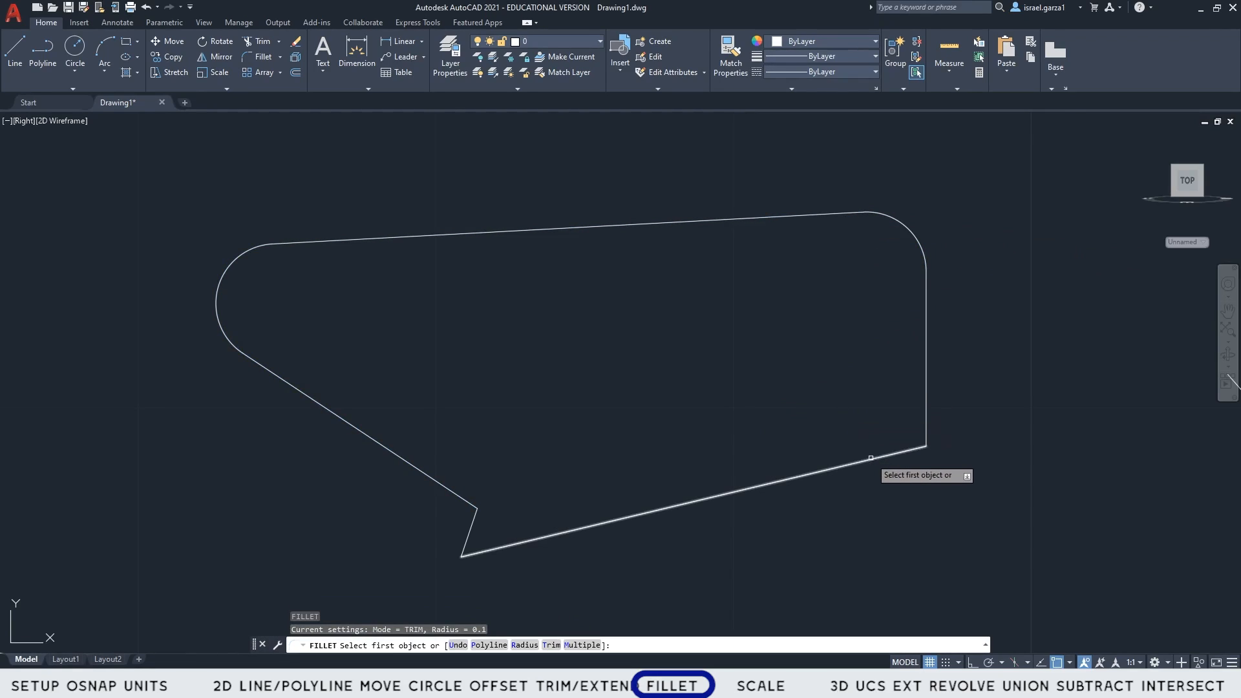
left_click(926, 385)
middle_click_drag(590, 491, 638, 360)
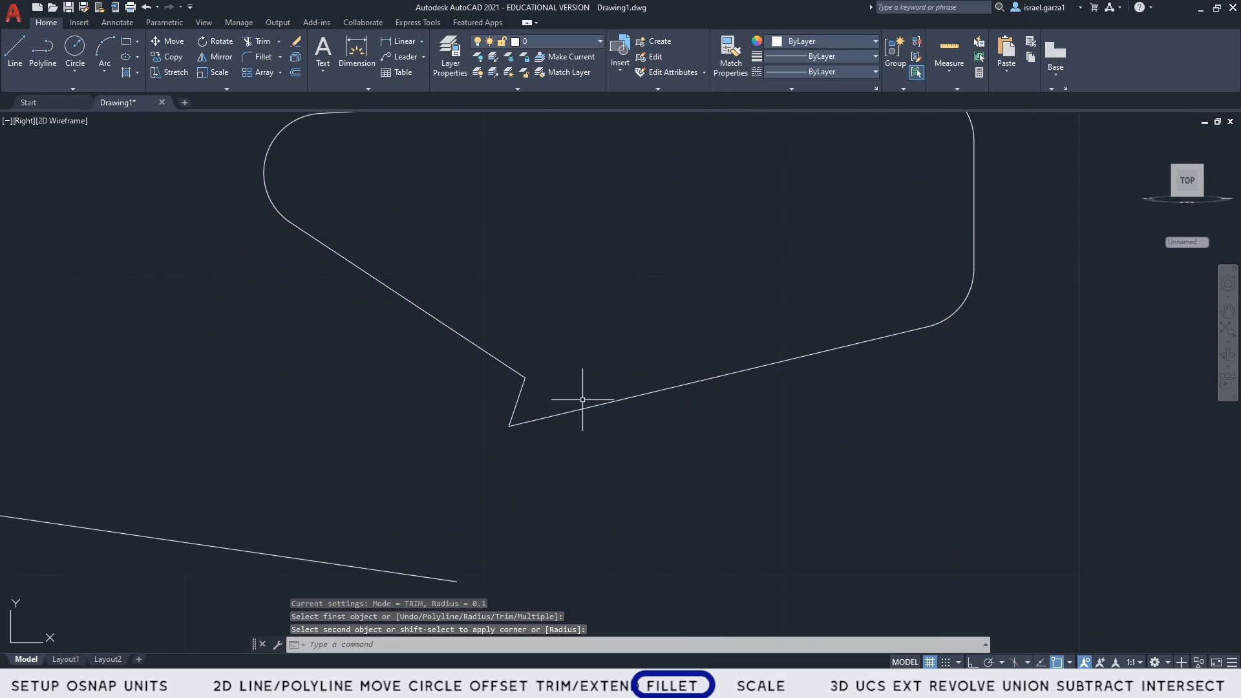
middle_click_drag(653, 257, 659, 368)
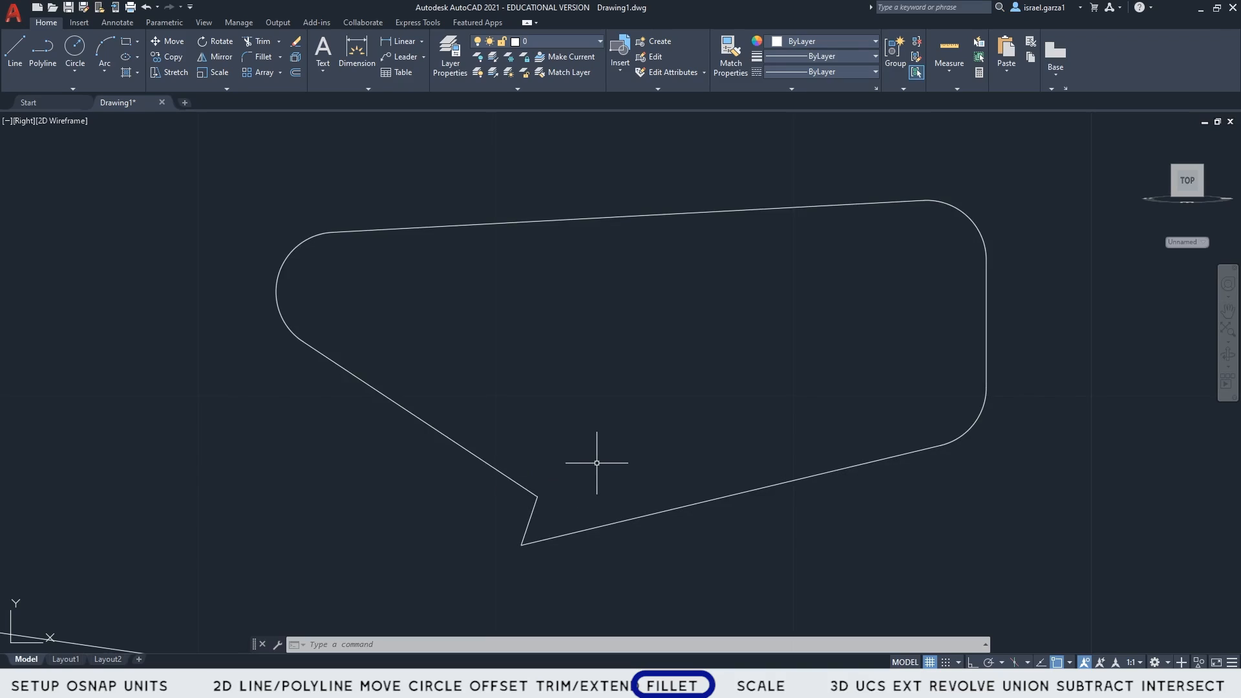
- Try a 0.1-radius fillet between the short notch edge and the long left sloping edge, and undo it
type("f")
key("Return")
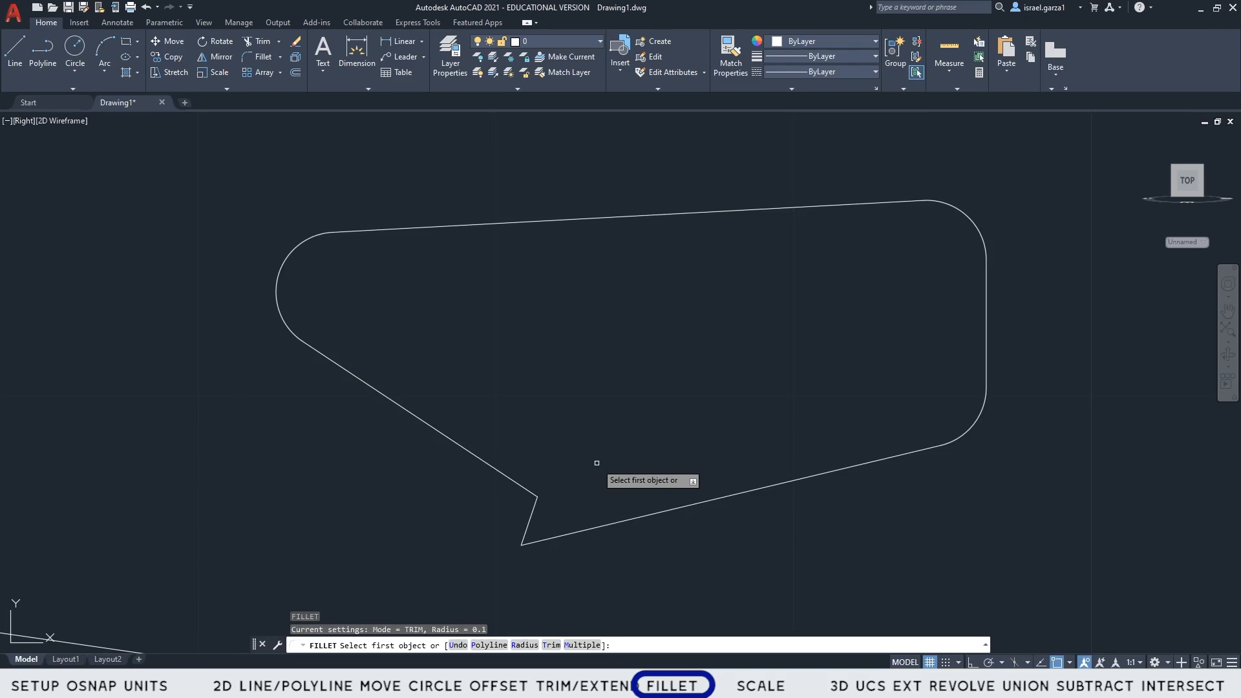
left_click(534, 512)
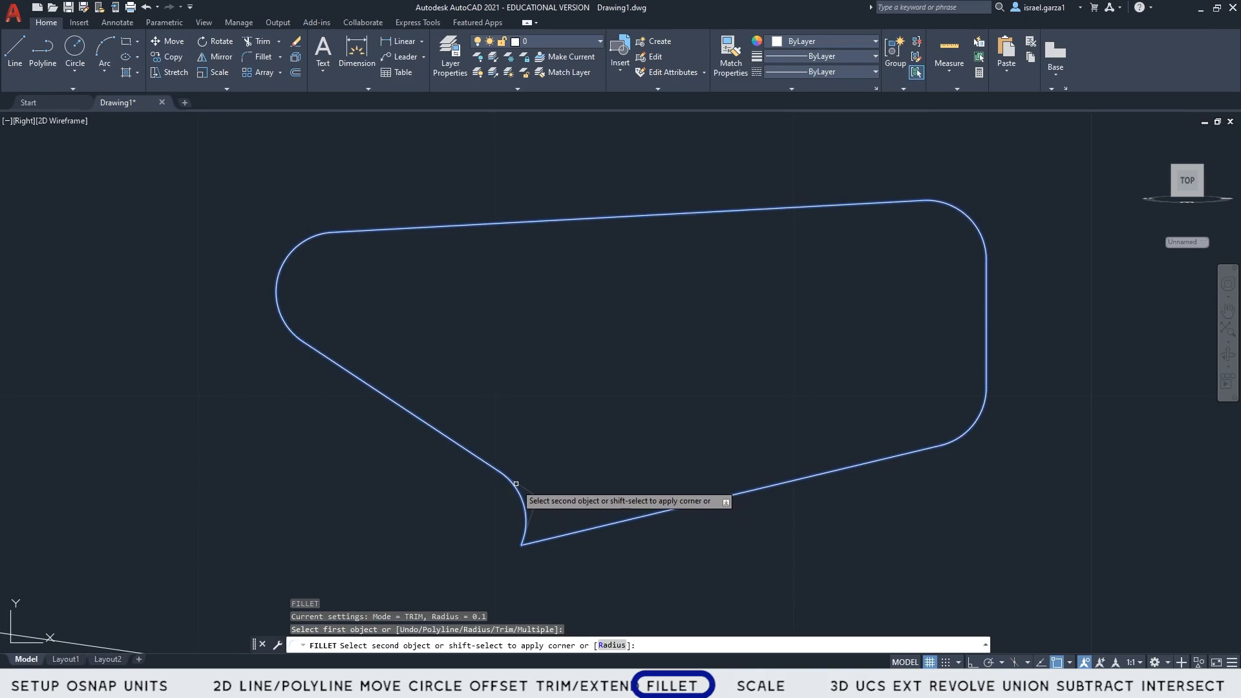
left_click(521, 486)
scroll(720, 472, "down", 1)
key("ctrl+z")
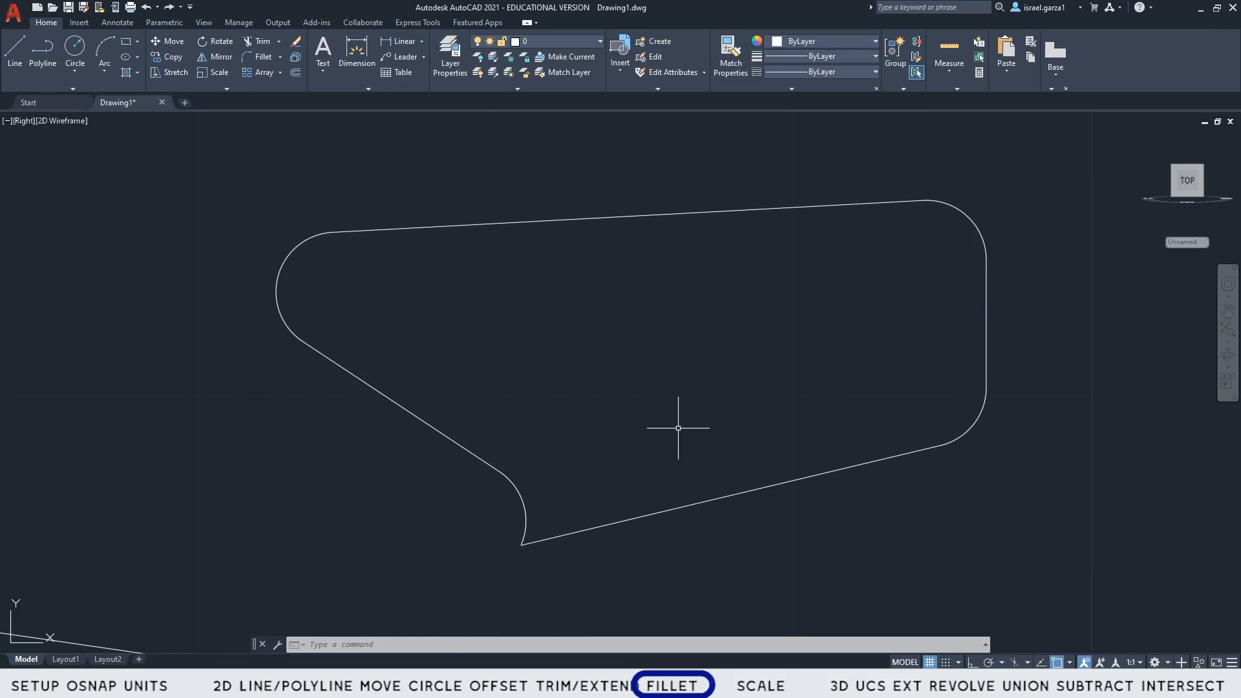
key("ctrl+z")
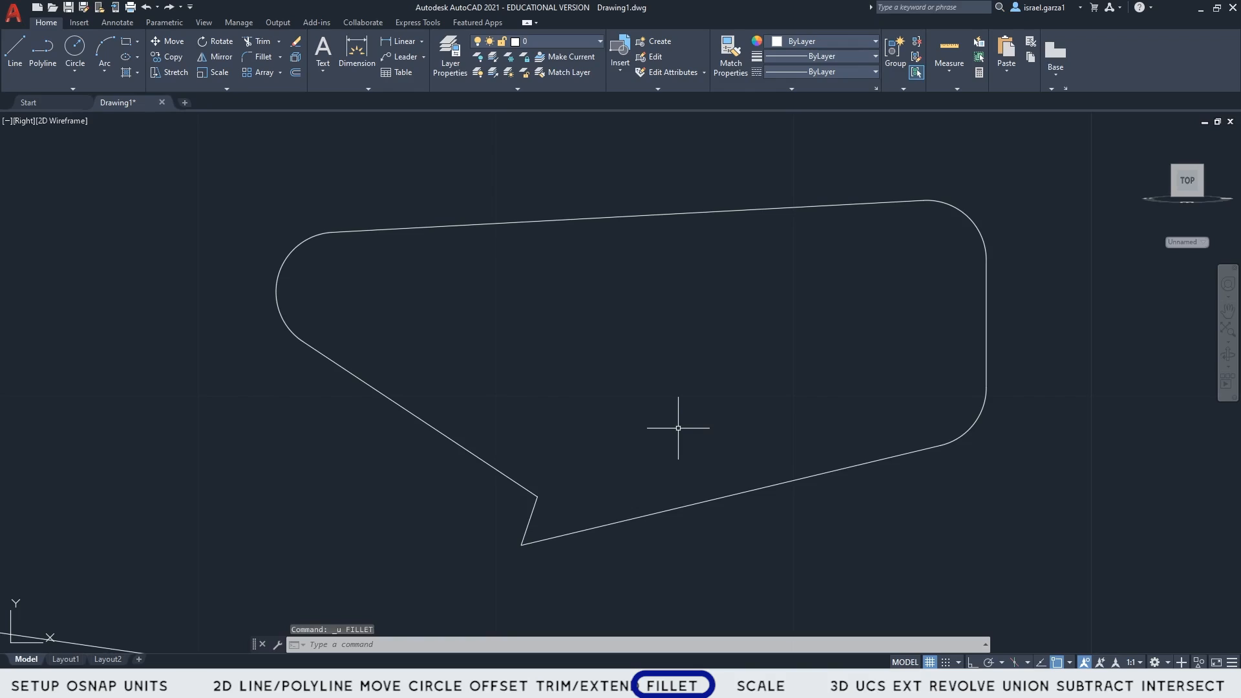
- Fillet the corner between the short notch edge and the left sloping edge with a radius of 0.05
type("filet")
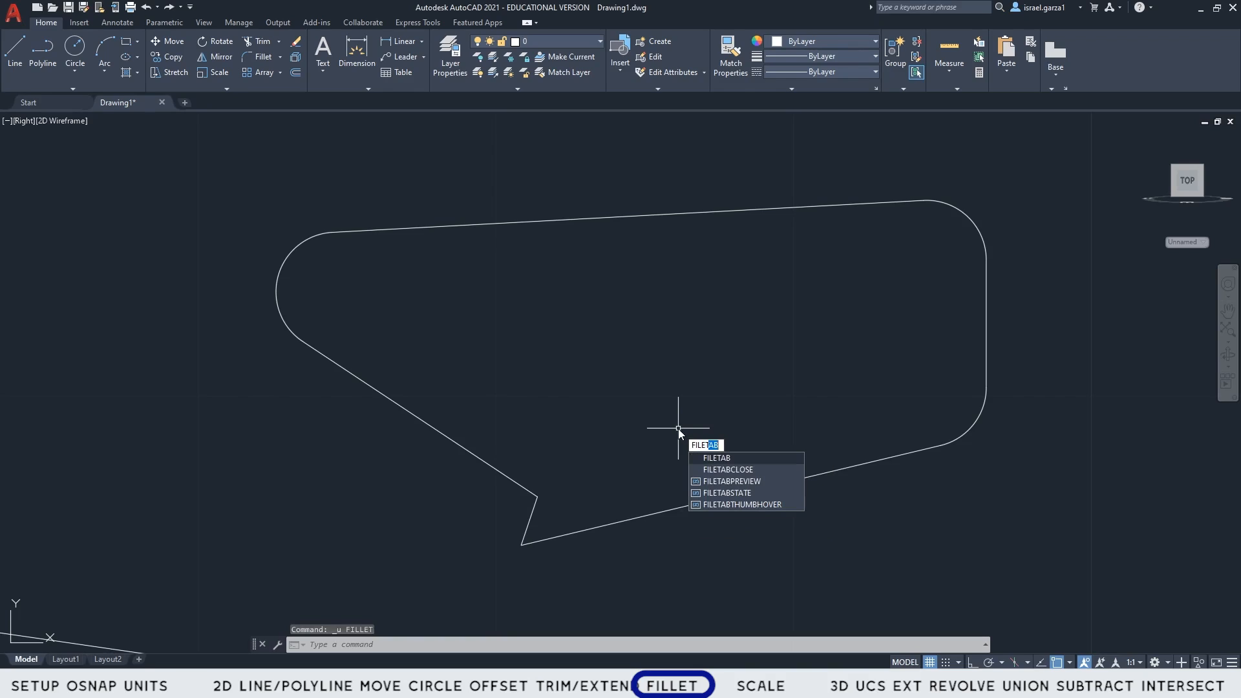
key("BackSpace")
key("BackSpace")
key("BackSpace")
key("Return")
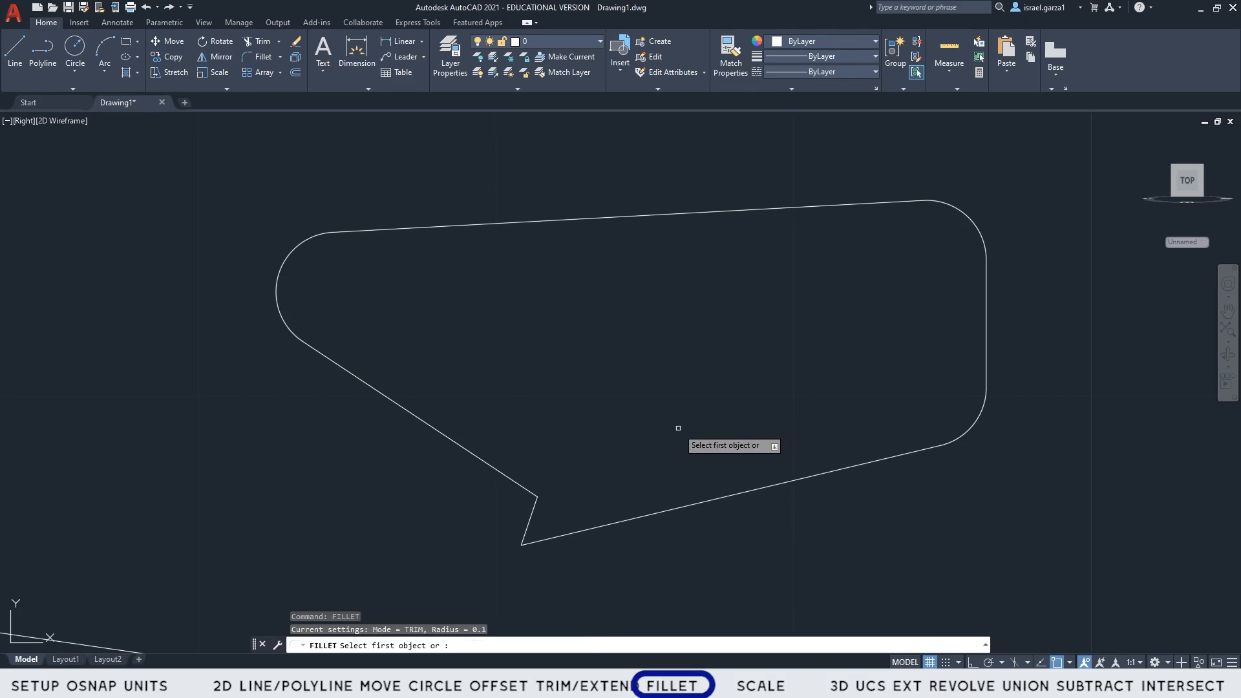
type("r")
key("Return")
type(".05")
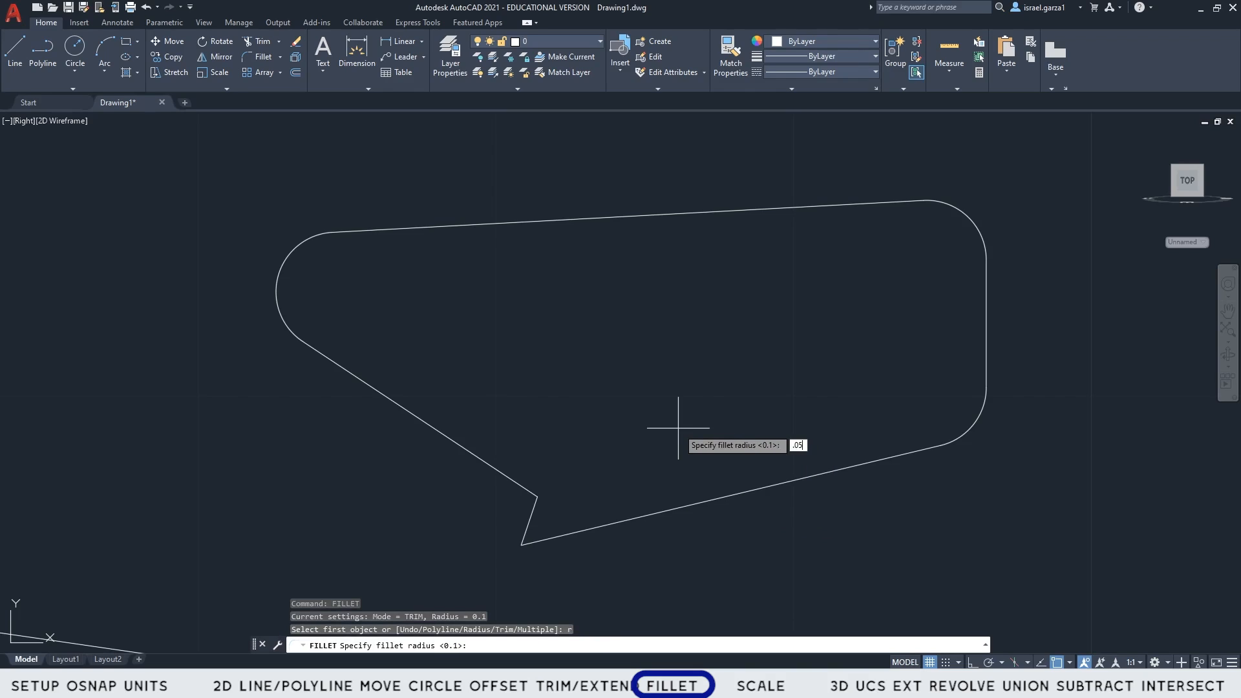
key("Return")
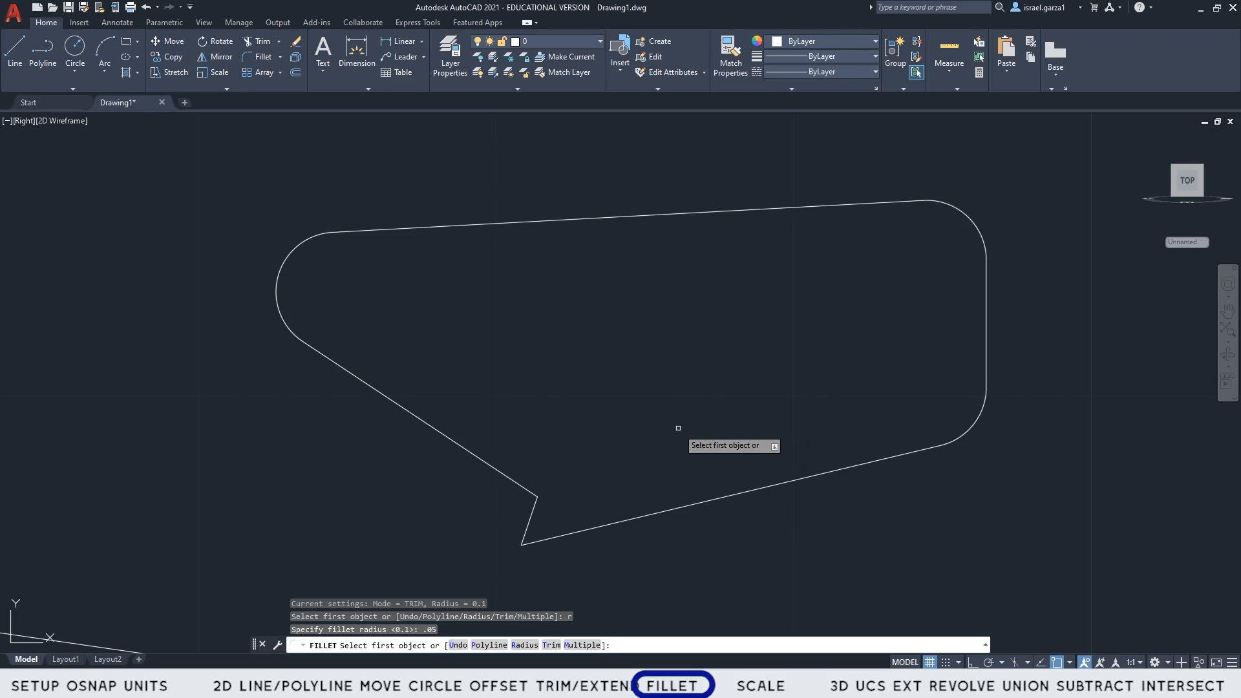
left_click(533, 514)
left_click(523, 485)
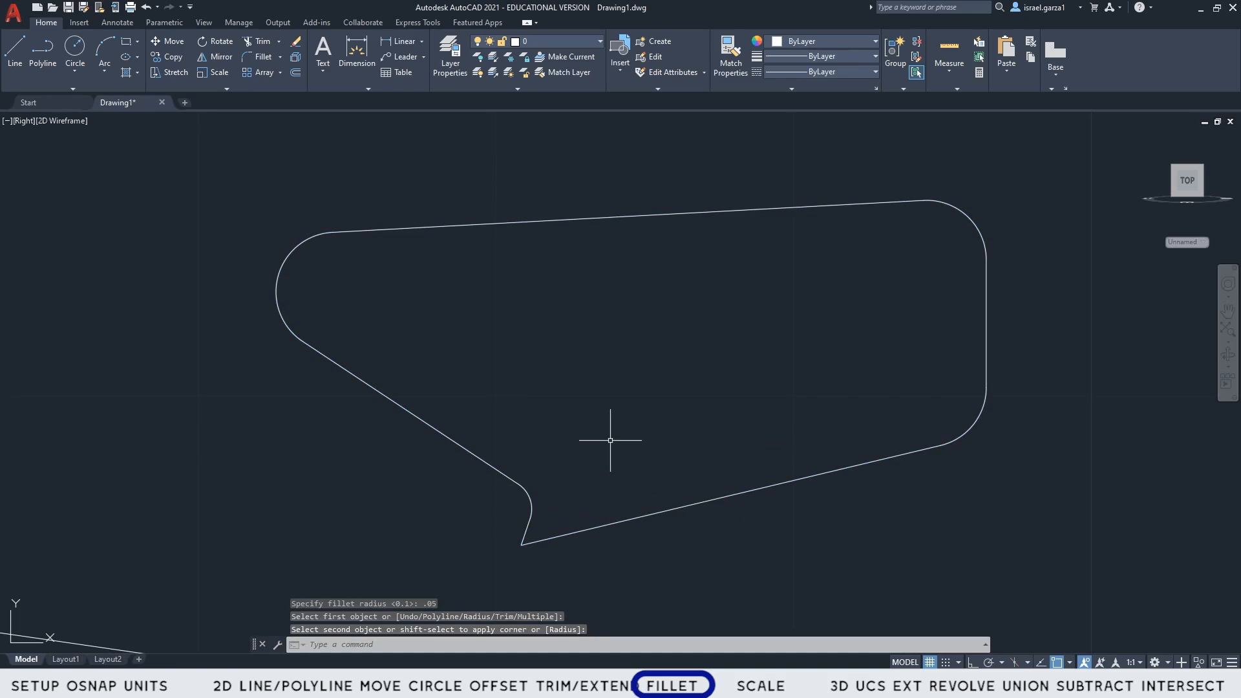
- Try to fillet the sharp bottom tip between the long lower edge and the short notch edge with a radius of 2
key("Escape")
type("fillet")
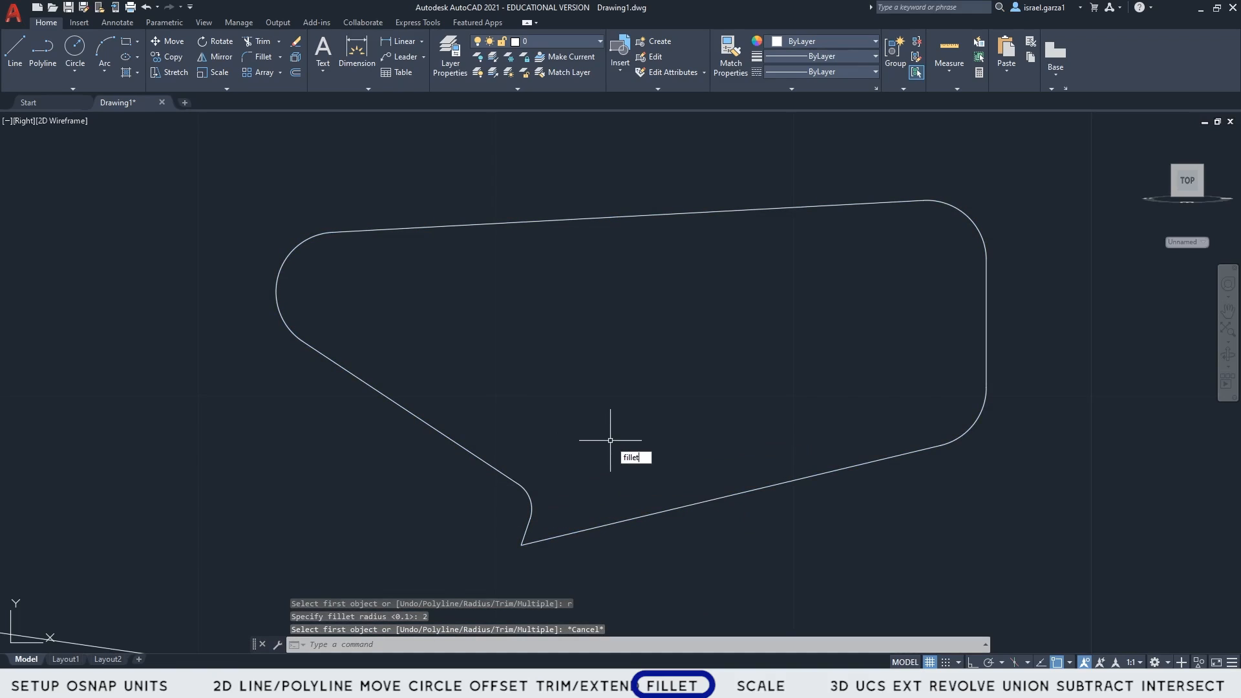
key("Return")
type("r")
key("Return")
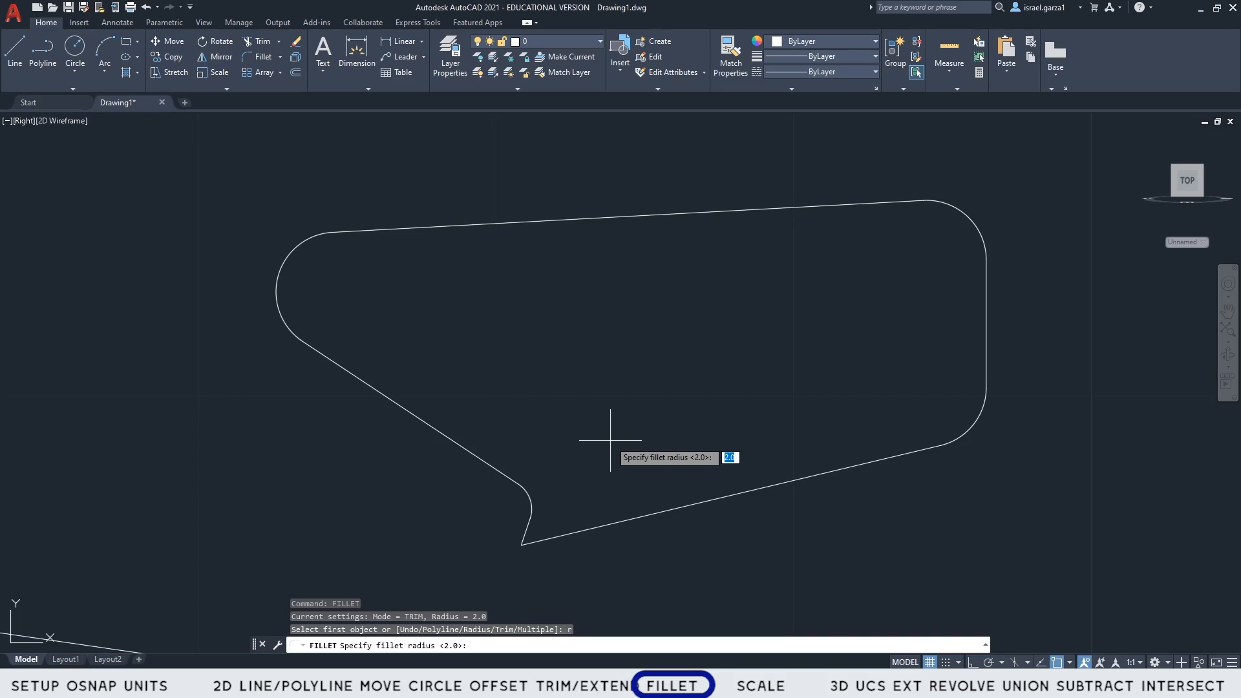
key("Return")
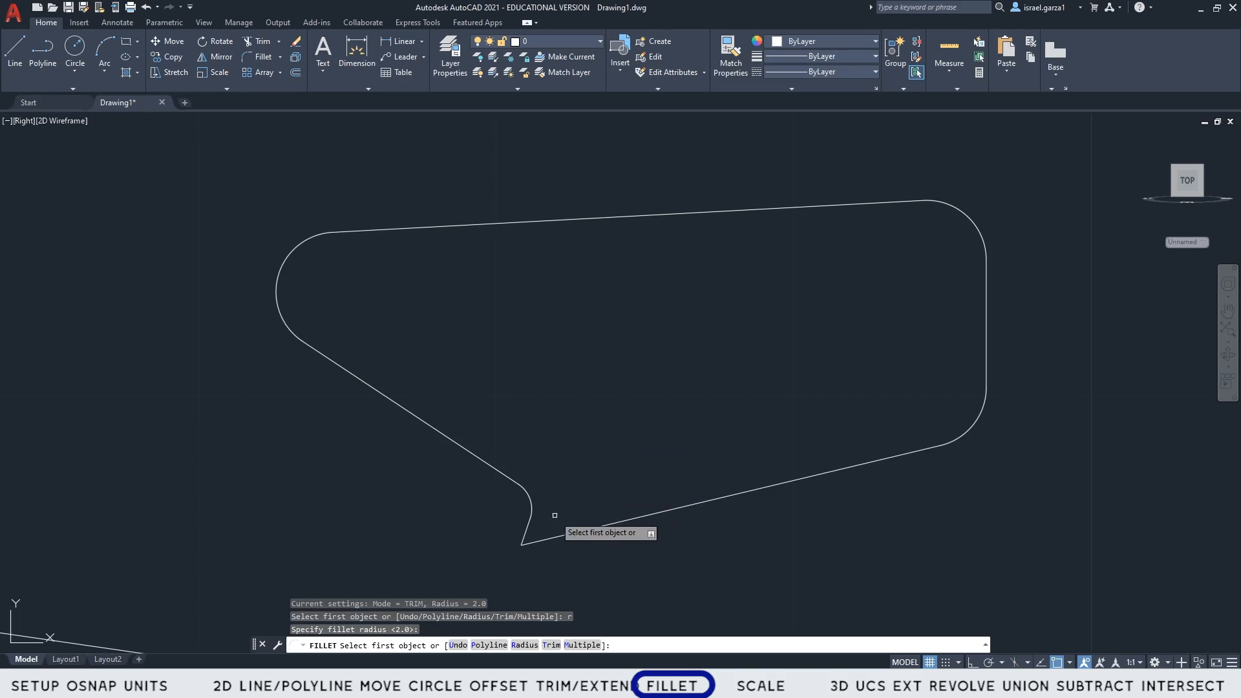
left_click(538, 536)
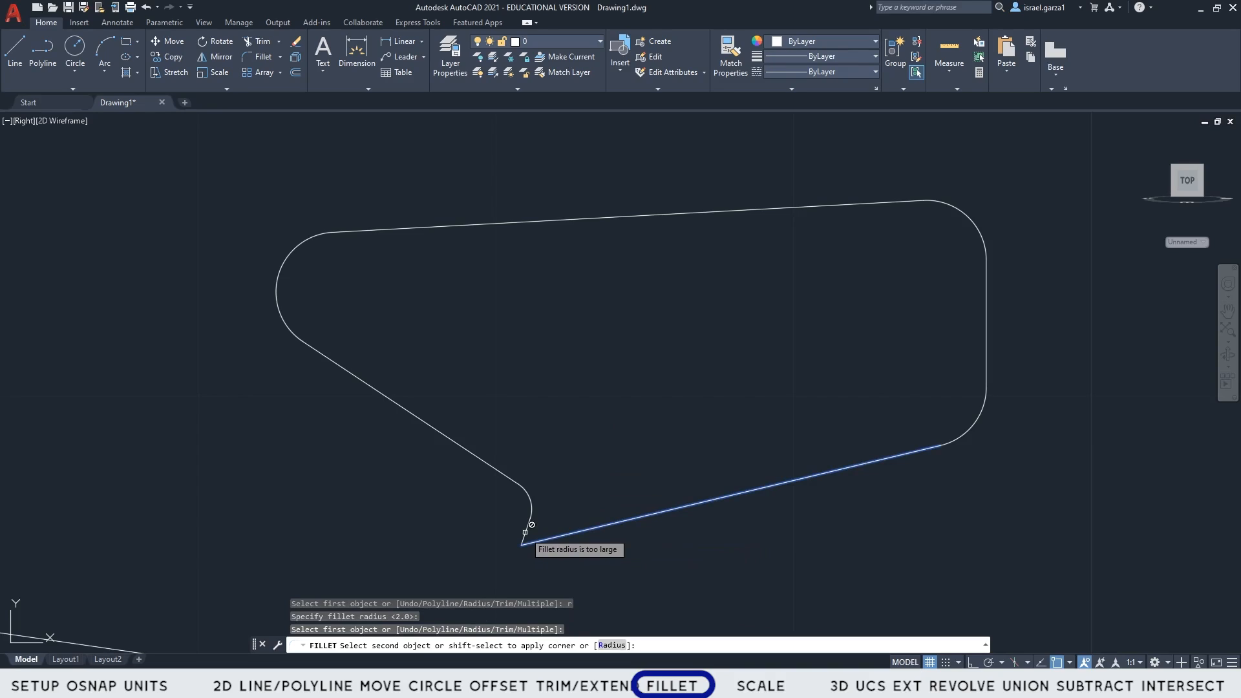
left_click(525, 532)
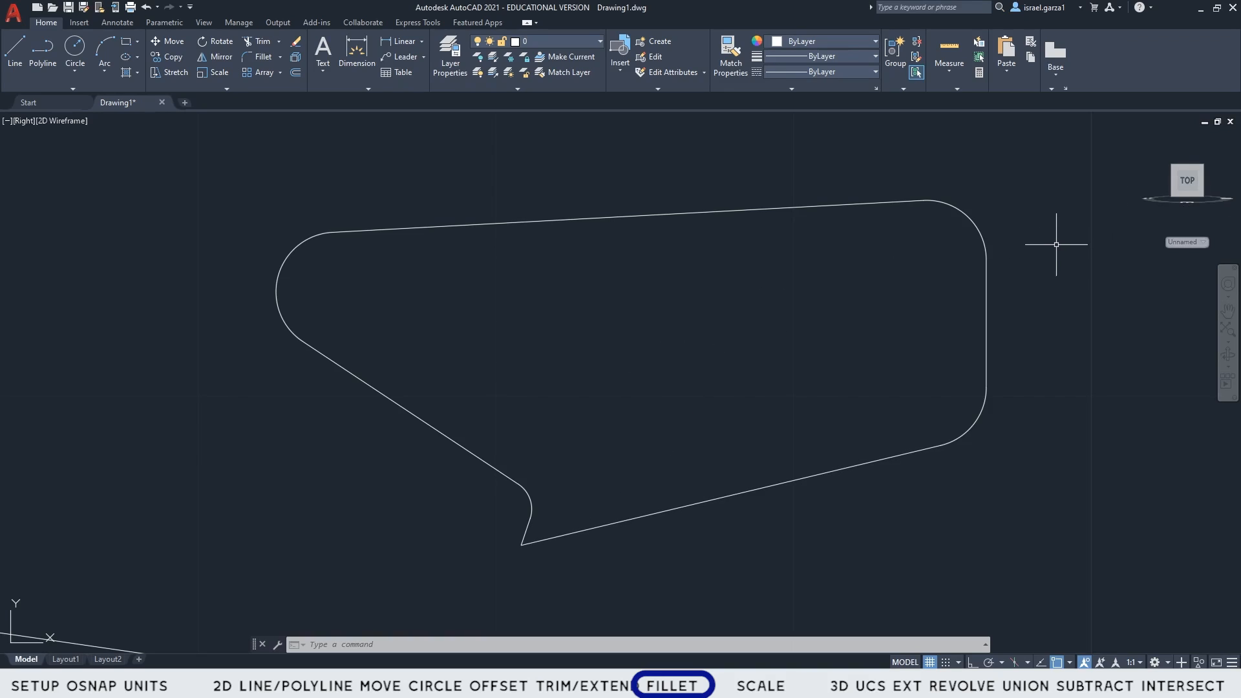
- Undo the last polyline and draw a new rectangle in the empty area to the left of the nested rectangles
left_click(1162, 173)
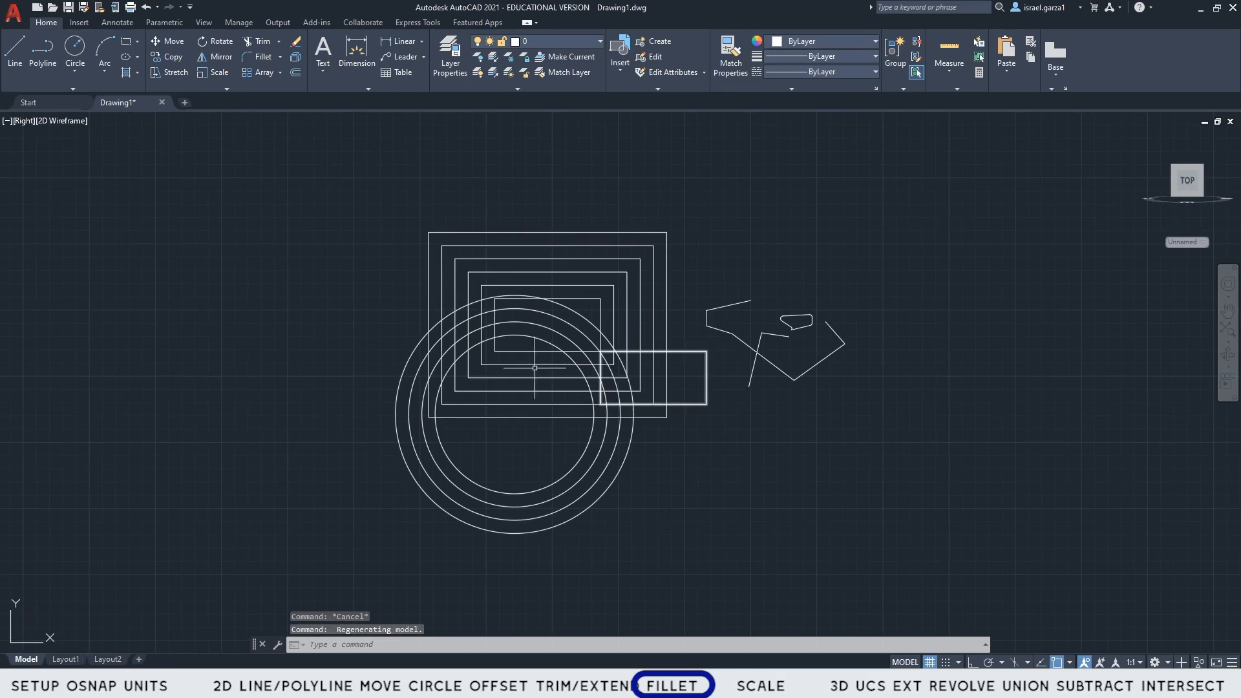
middle_click_drag(590, 377, 700, 350)
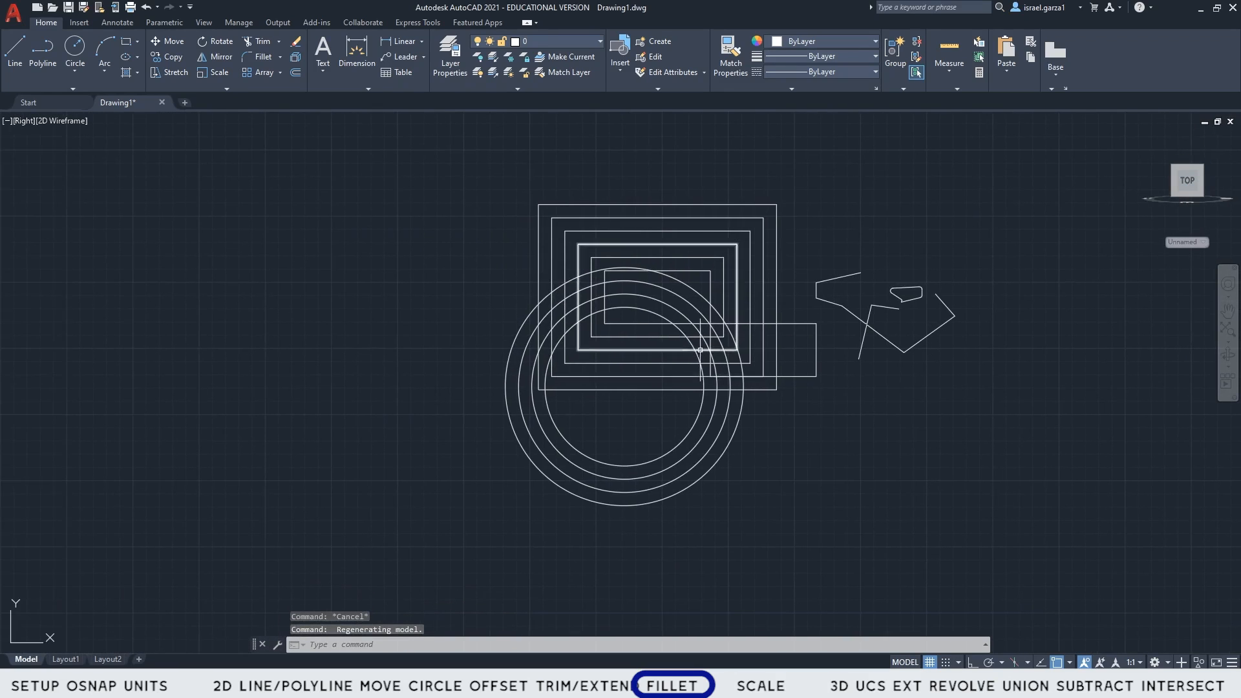
scroll(701, 350, "up", 5)
scroll(639, 400, "down", 3)
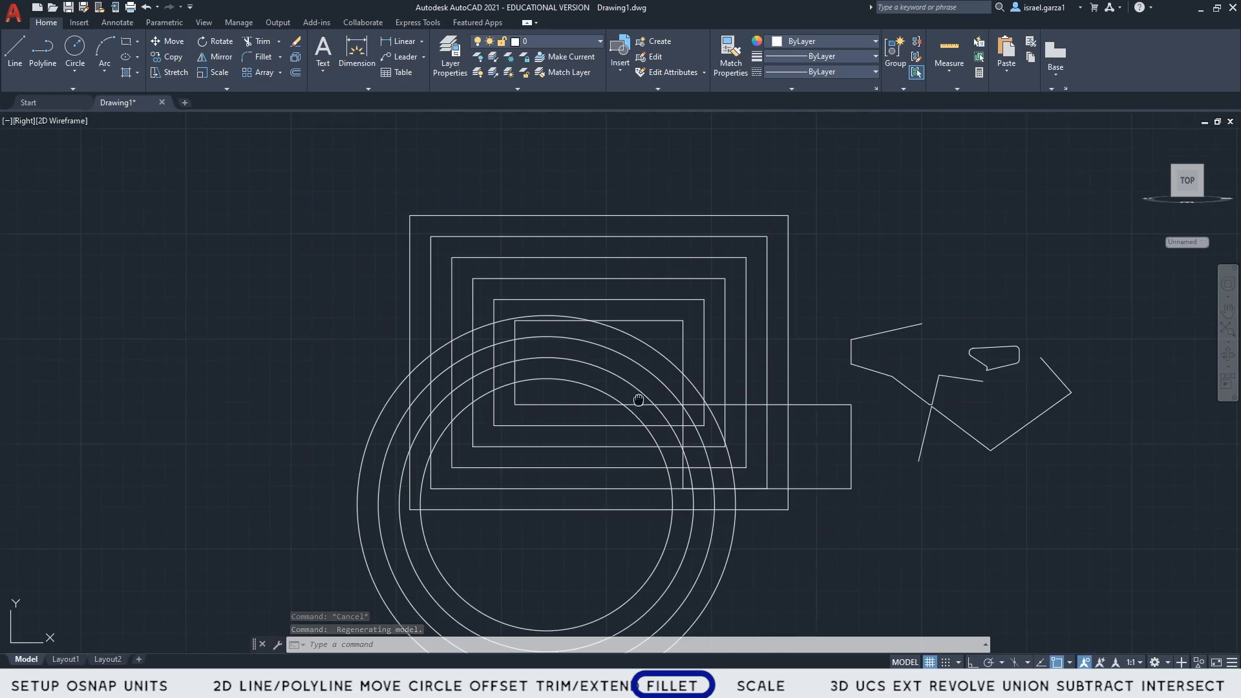
middle_click_drag(639, 400, 645, 343)
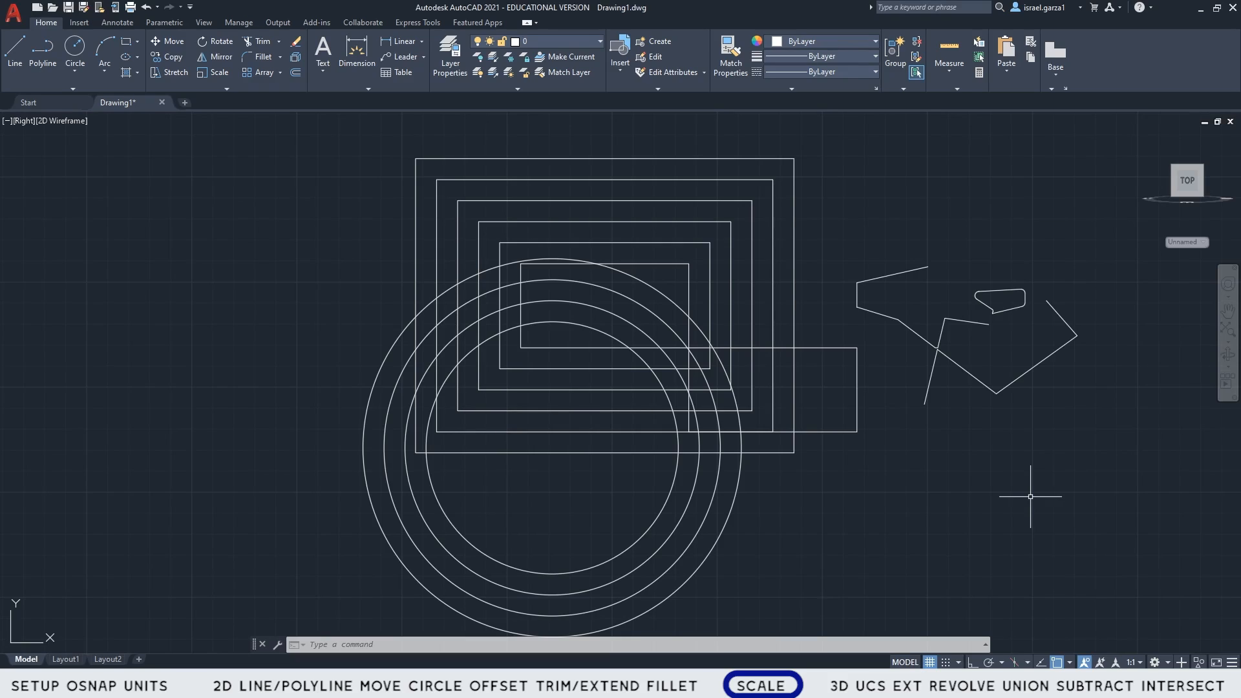
key("ctrl+z")
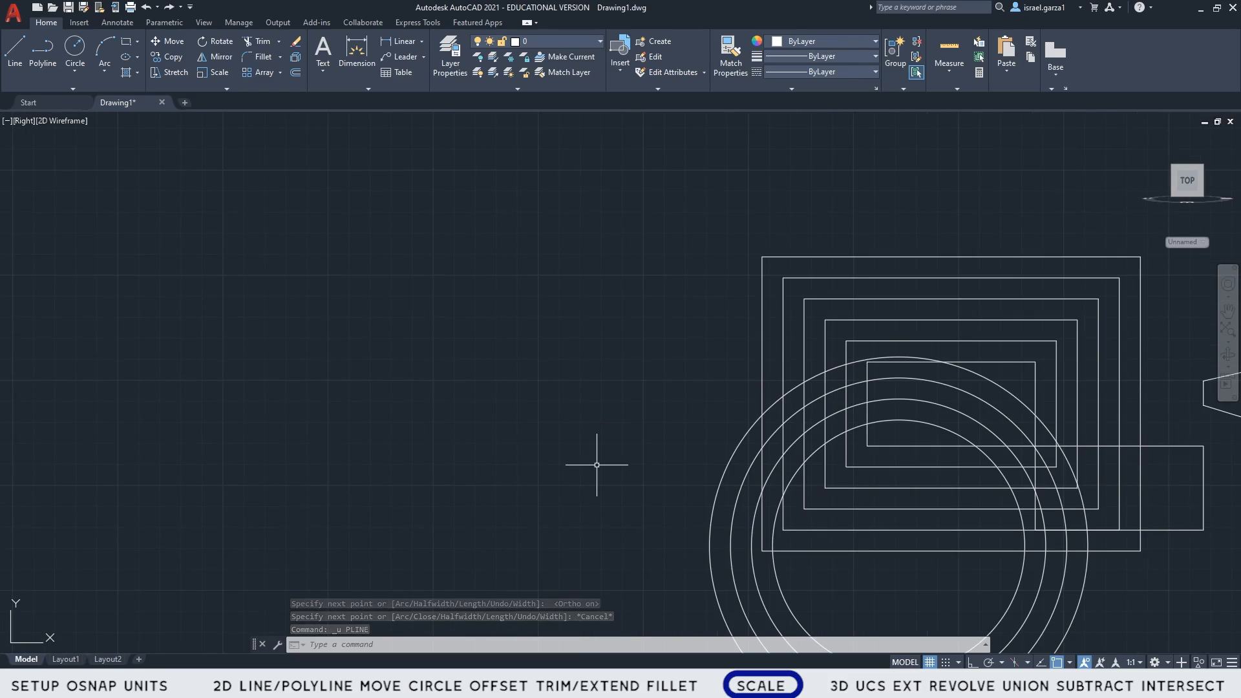
type("rectang")
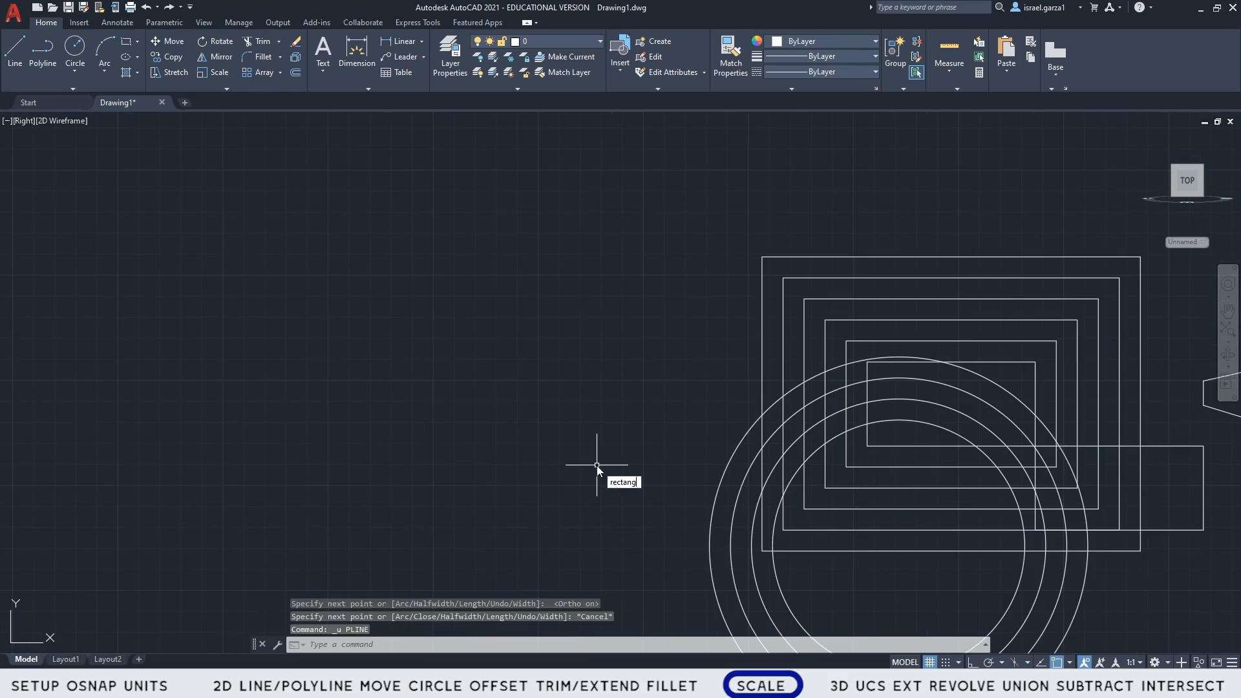
key("Return")
left_click(325, 288)
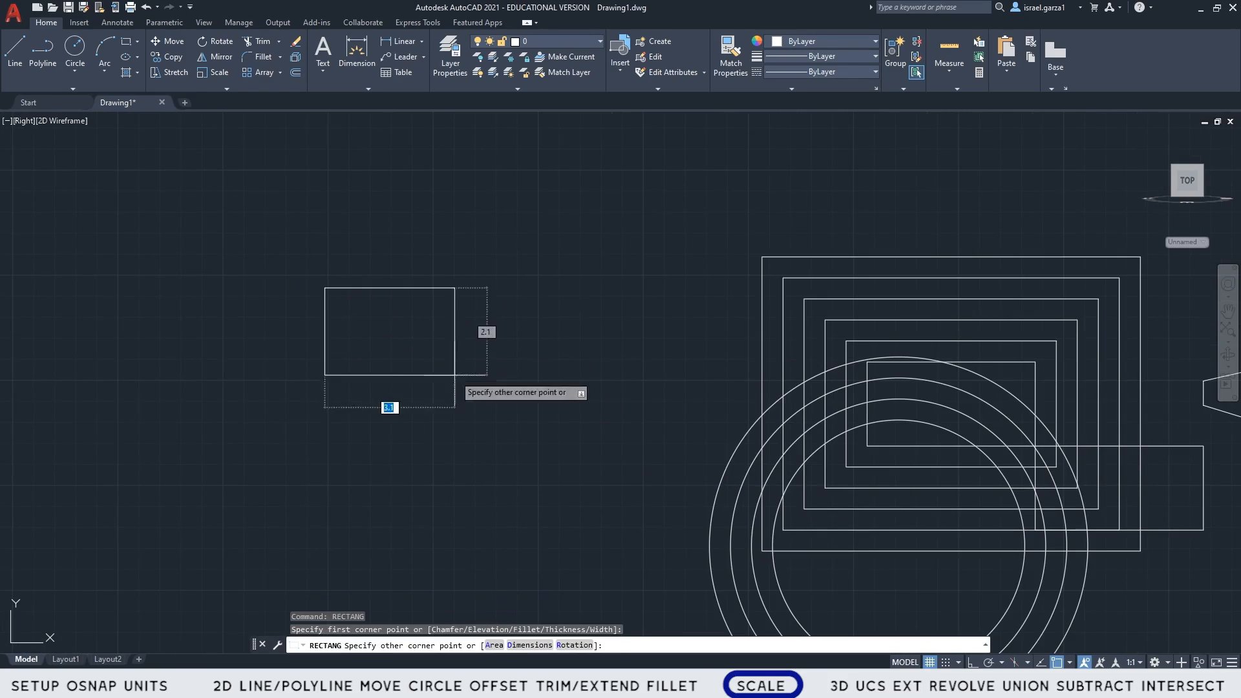
left_click(612, 417)
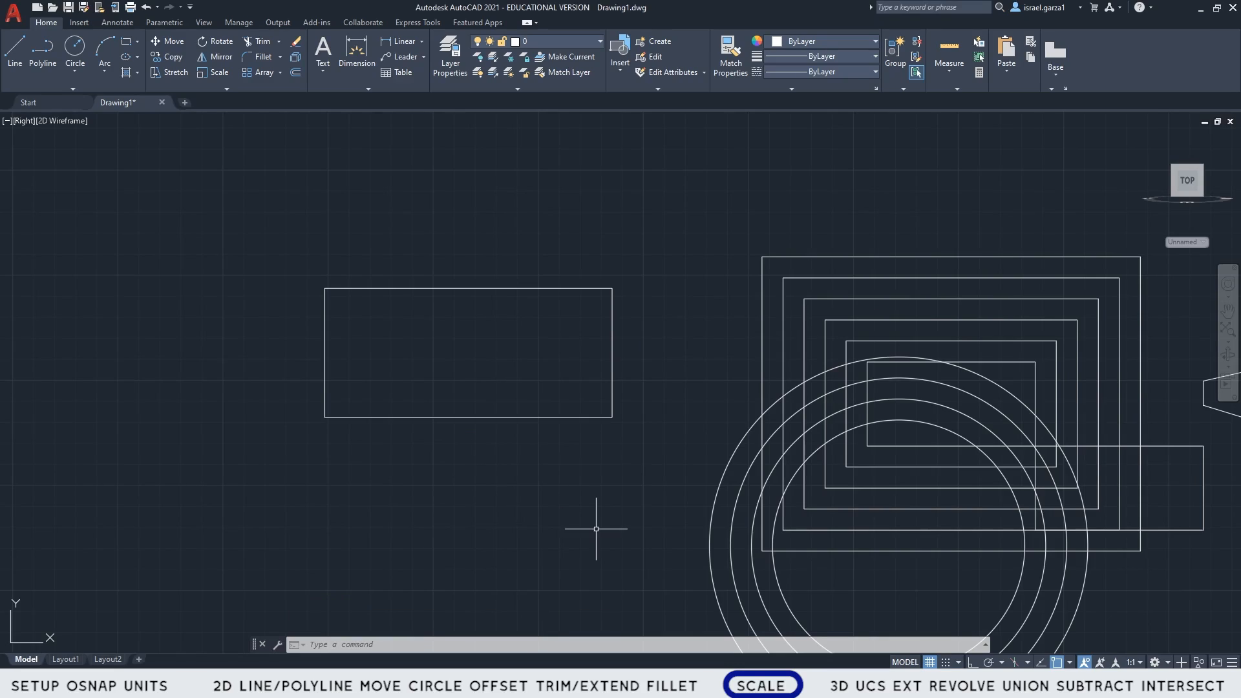
- Scale the new rectangle up freehand to about 9.4 by 4.2, using a base point outside its lower-left corner
type("SCALE")
key("Return")
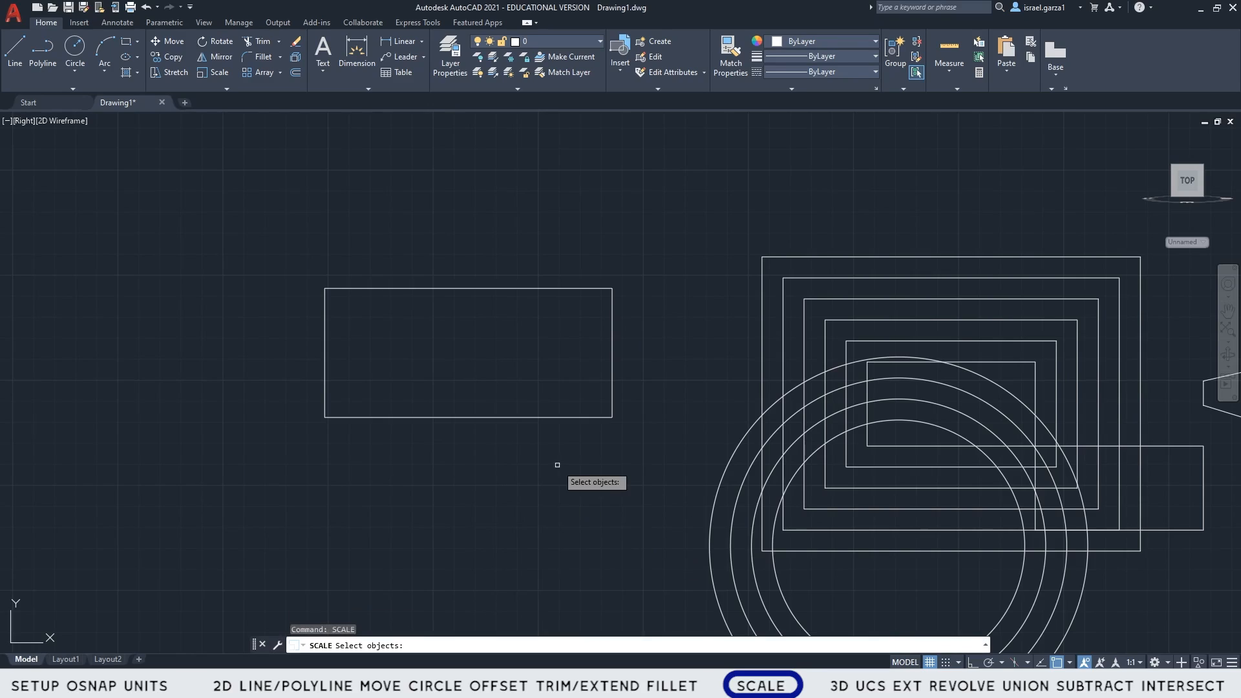
left_click(557, 465)
left_click(517, 388)
key("Return")
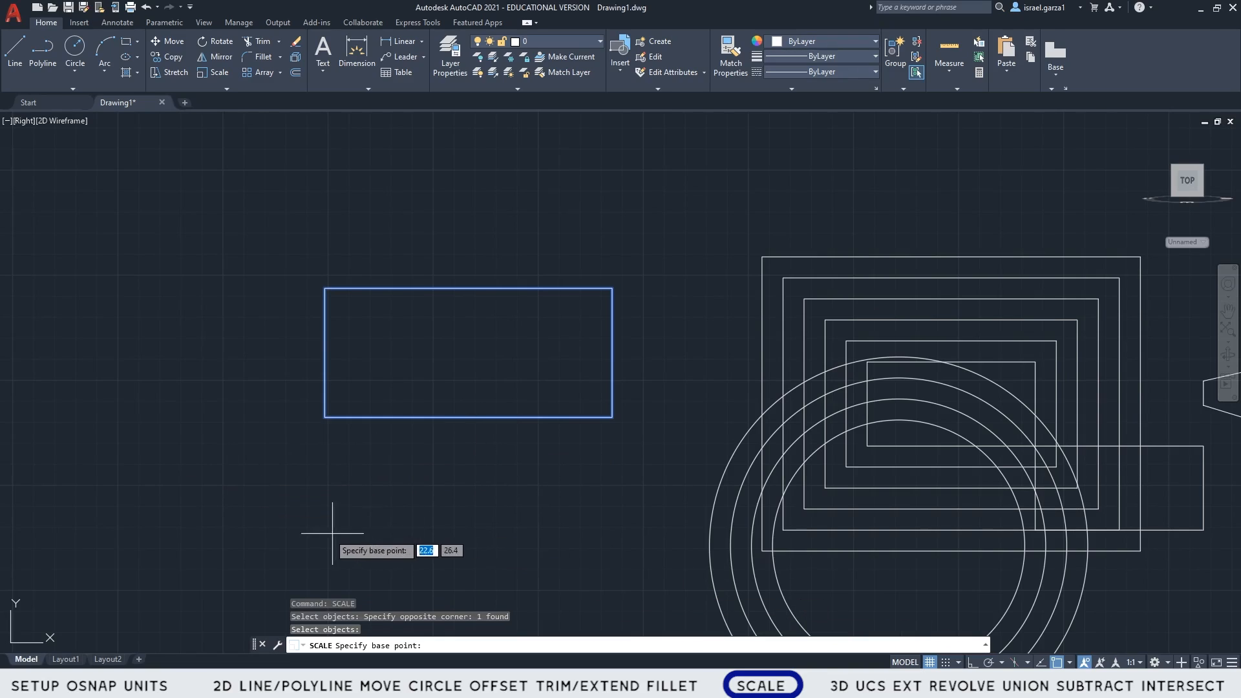
left_click(245, 495)
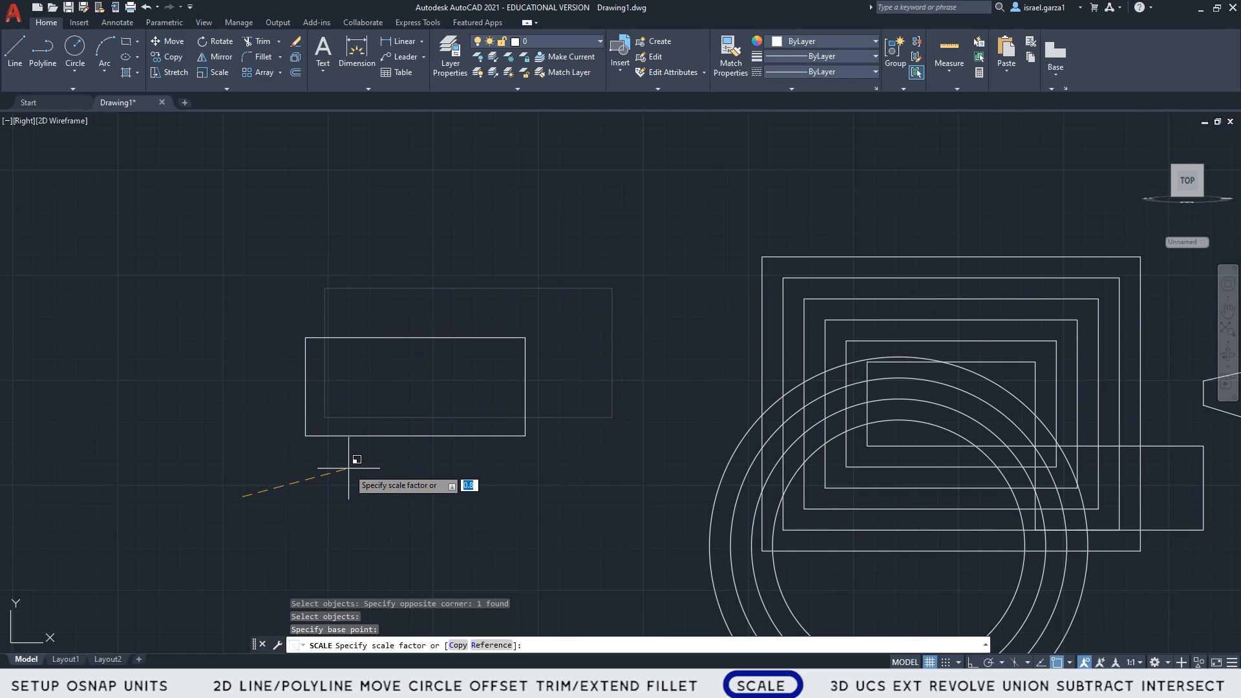
left_click(428, 425)
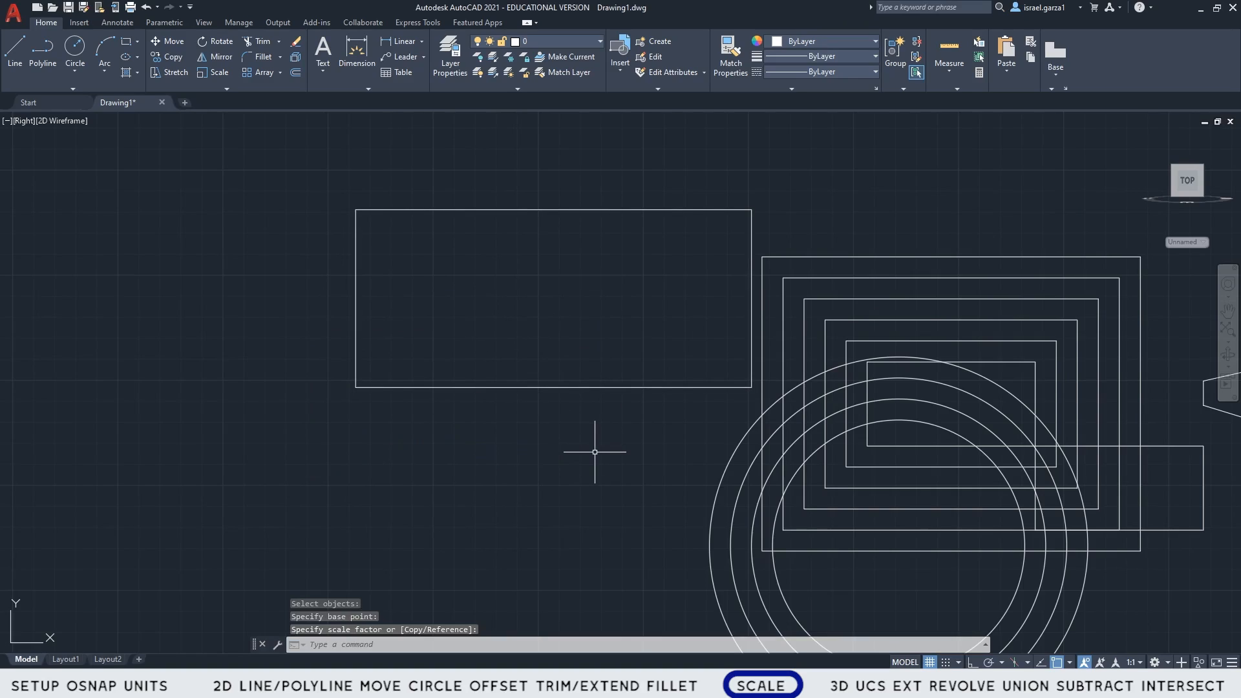
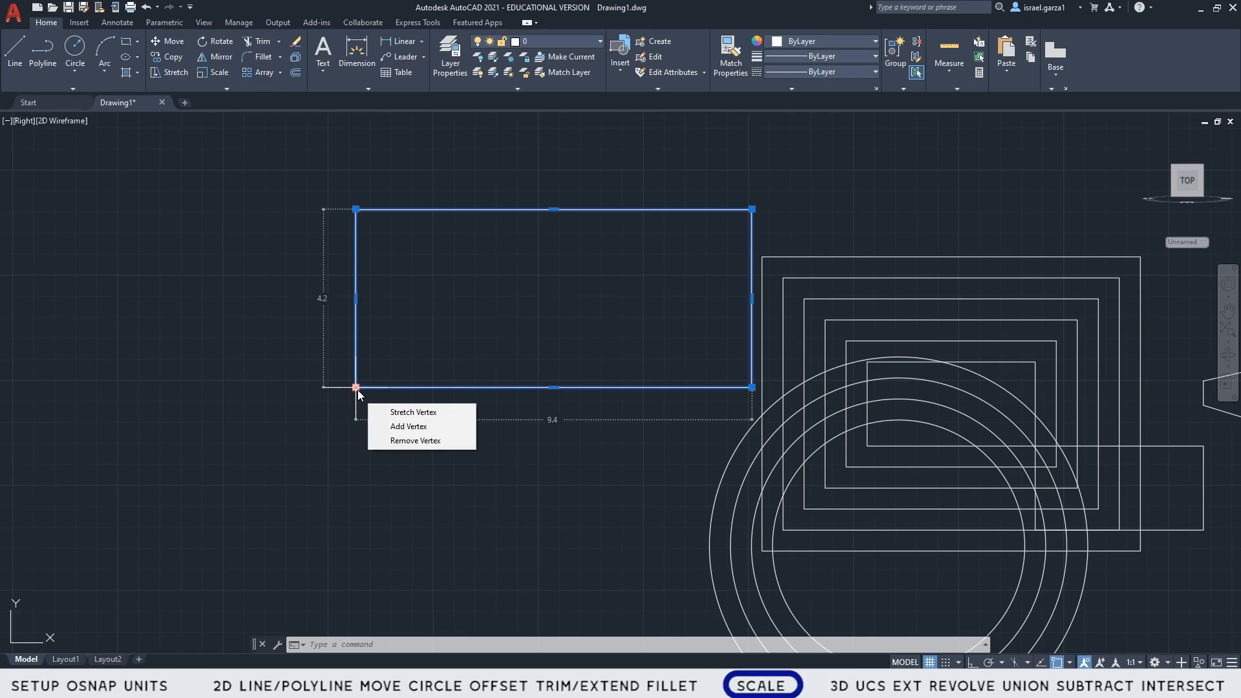
- Switch to Calculator and divide 4 by 9.4 to get the scale factor for a 4-unit-wide rectangle
key("XF86Calculator")
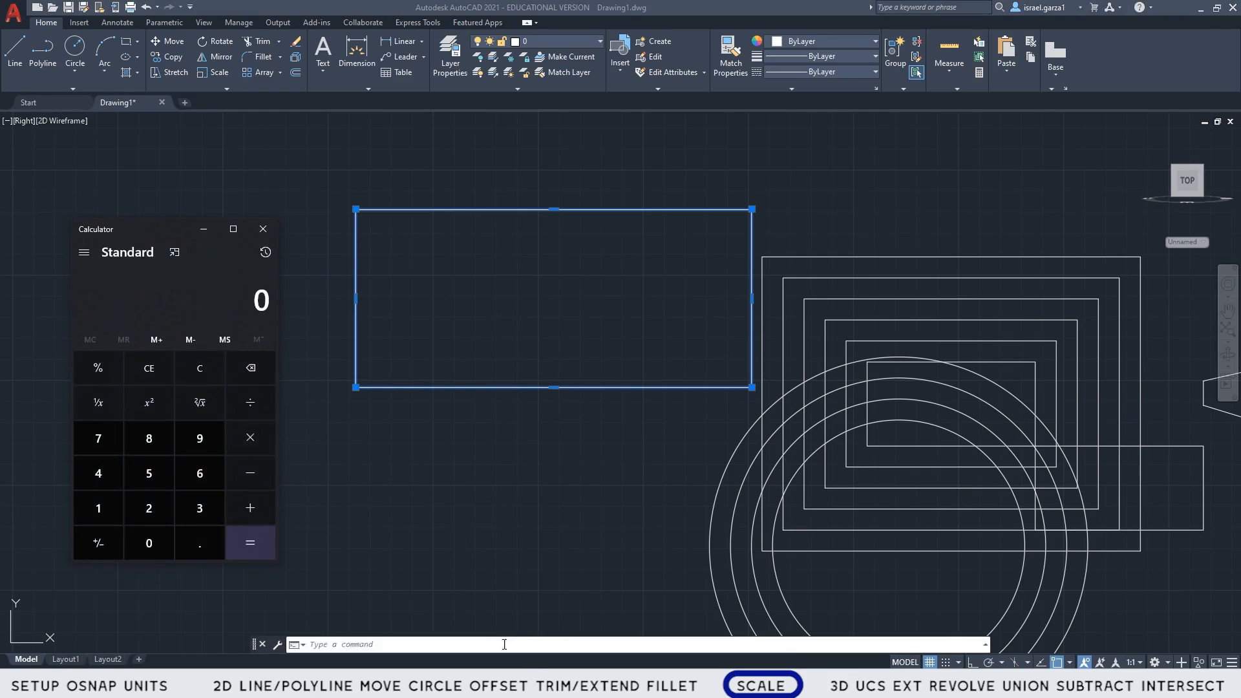
type("4")
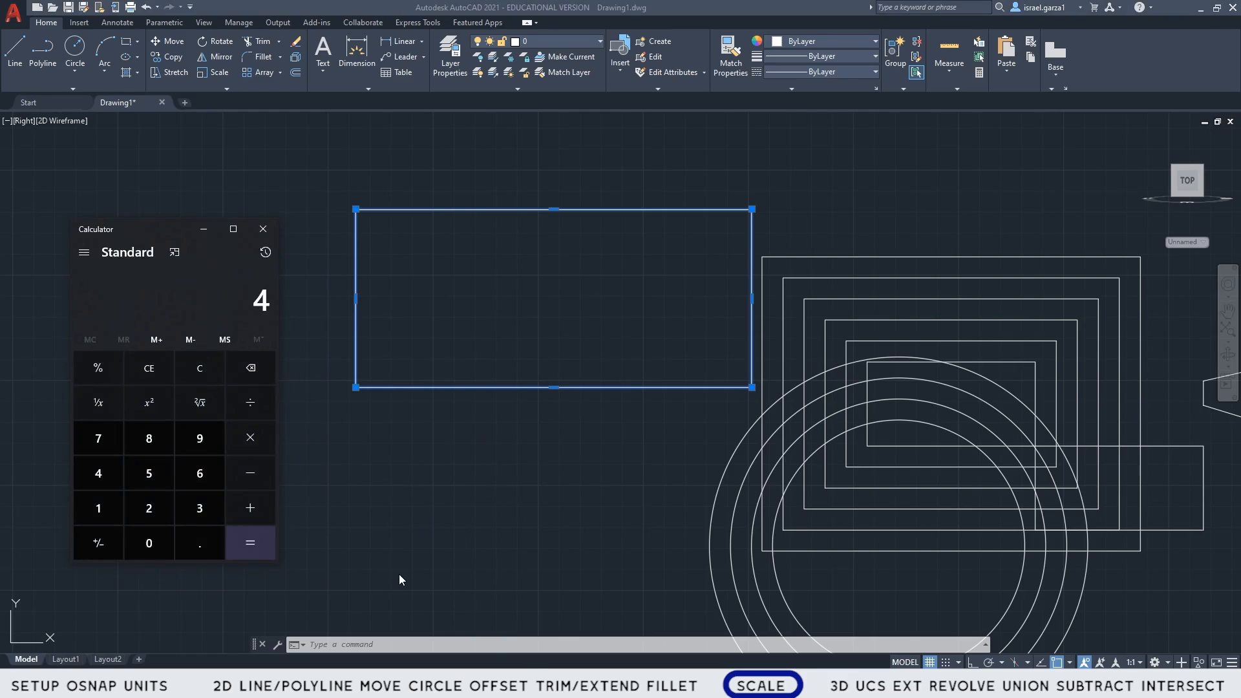
key("slash")
type("9.4")
key("Return")
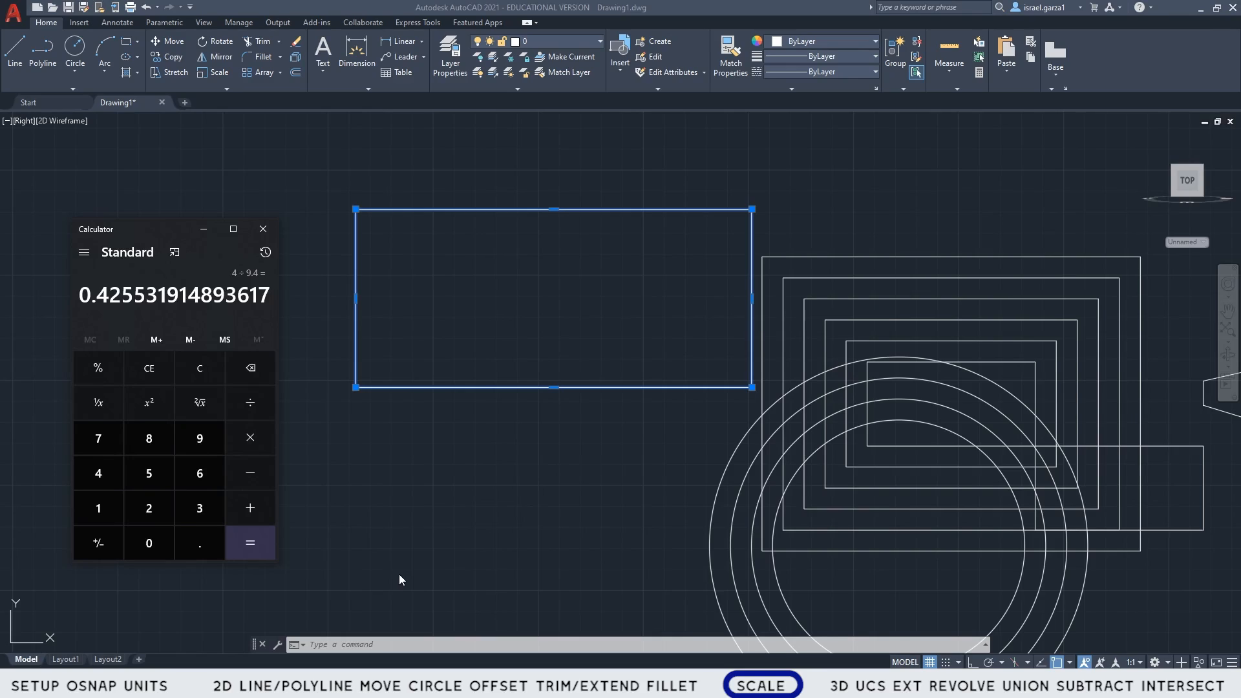
- Scale the selected rectangle by a factor of .425531914893617 from its lower-left corner
left_click(406, 557)
type("scale")
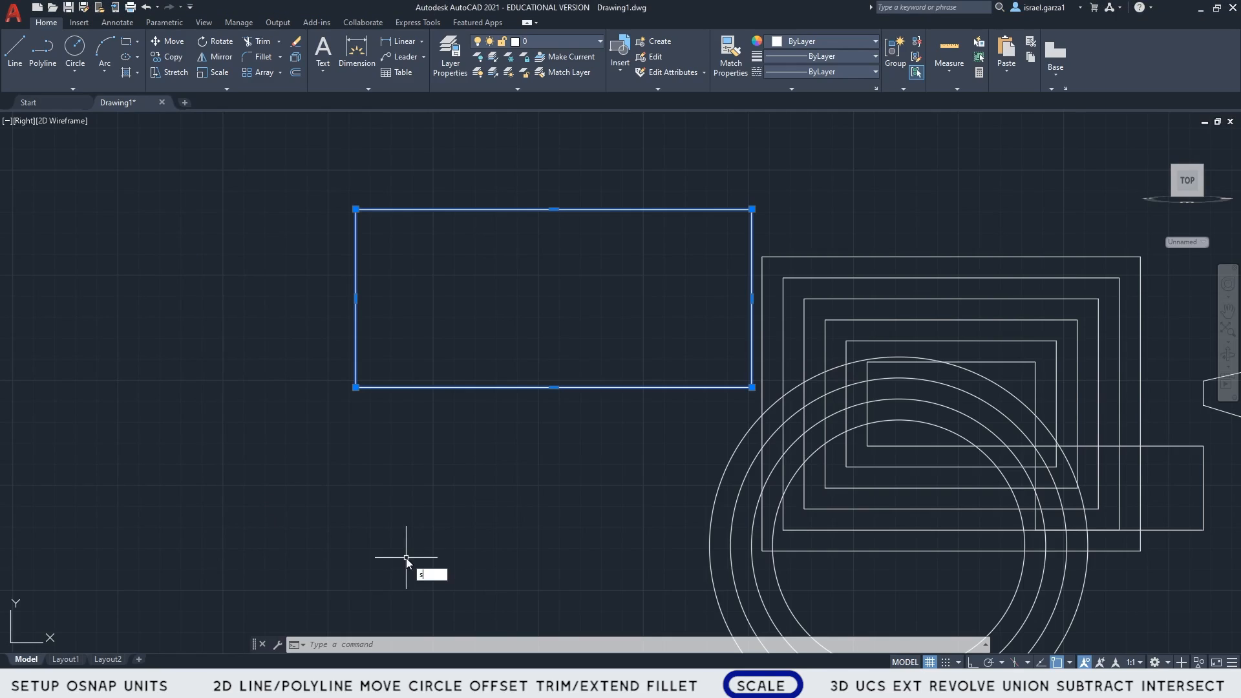
key("Return")
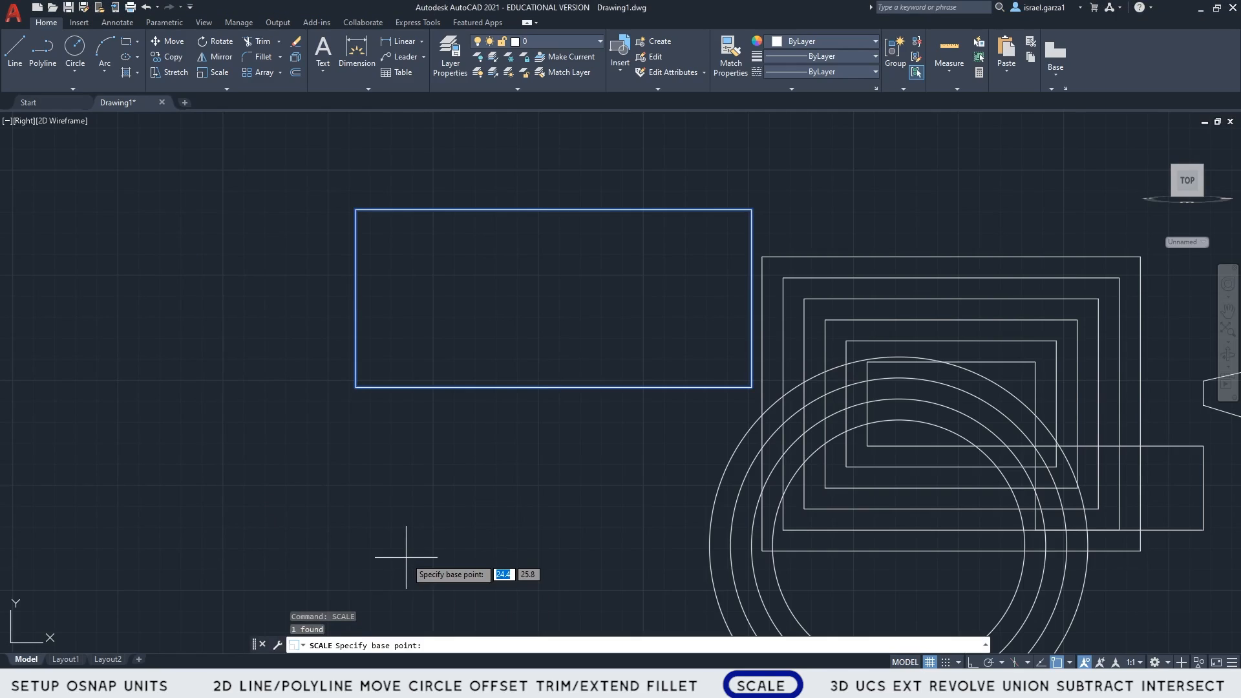
left_click(356, 387)
double_click(356, 388)
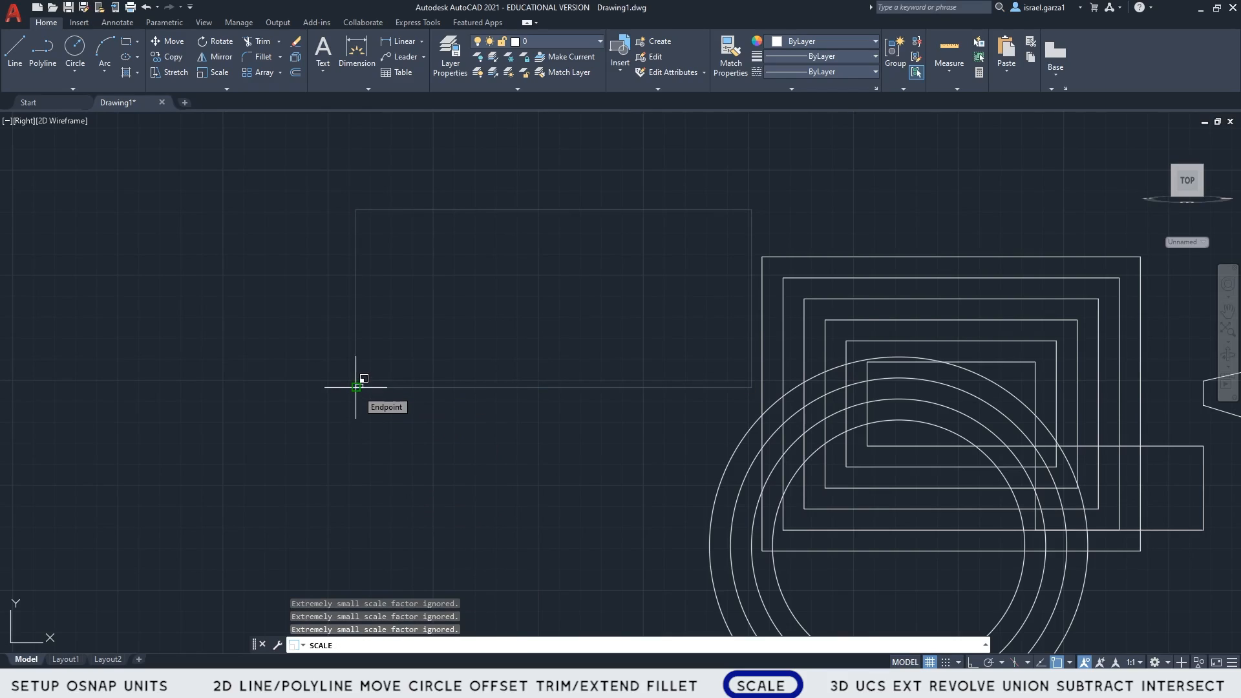
type(".42553")
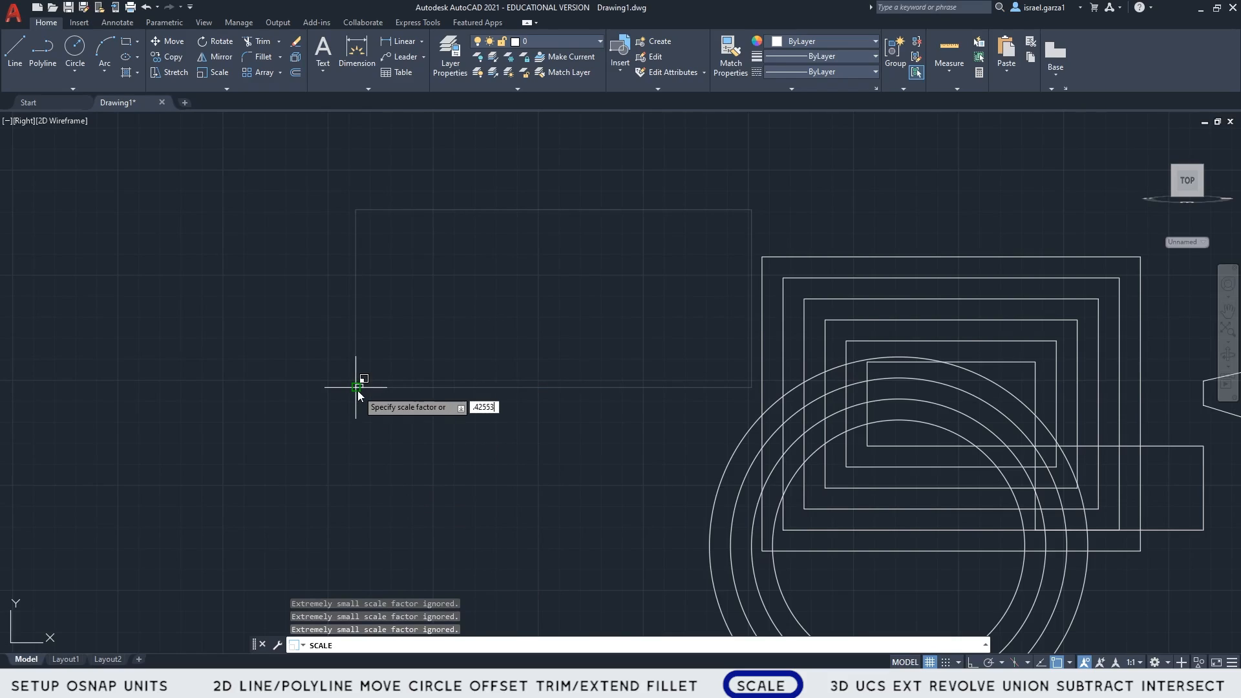
type("1914893617")
key("Return")
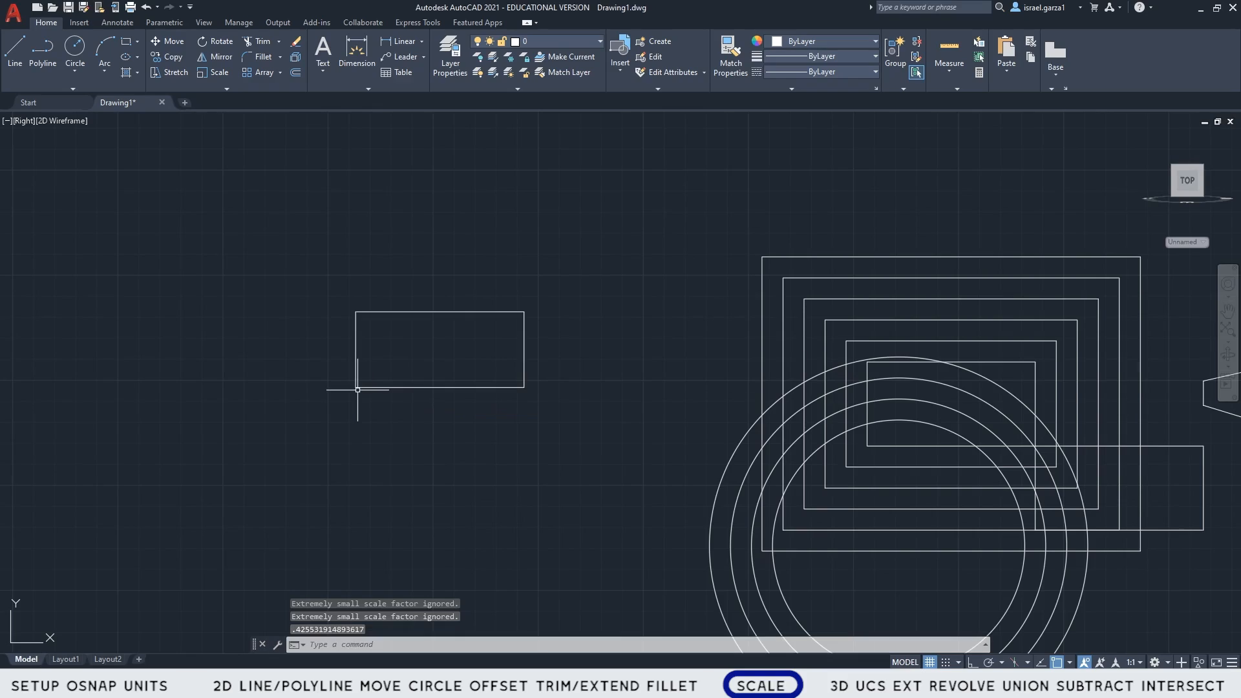
key("Escape")
key("Escape")
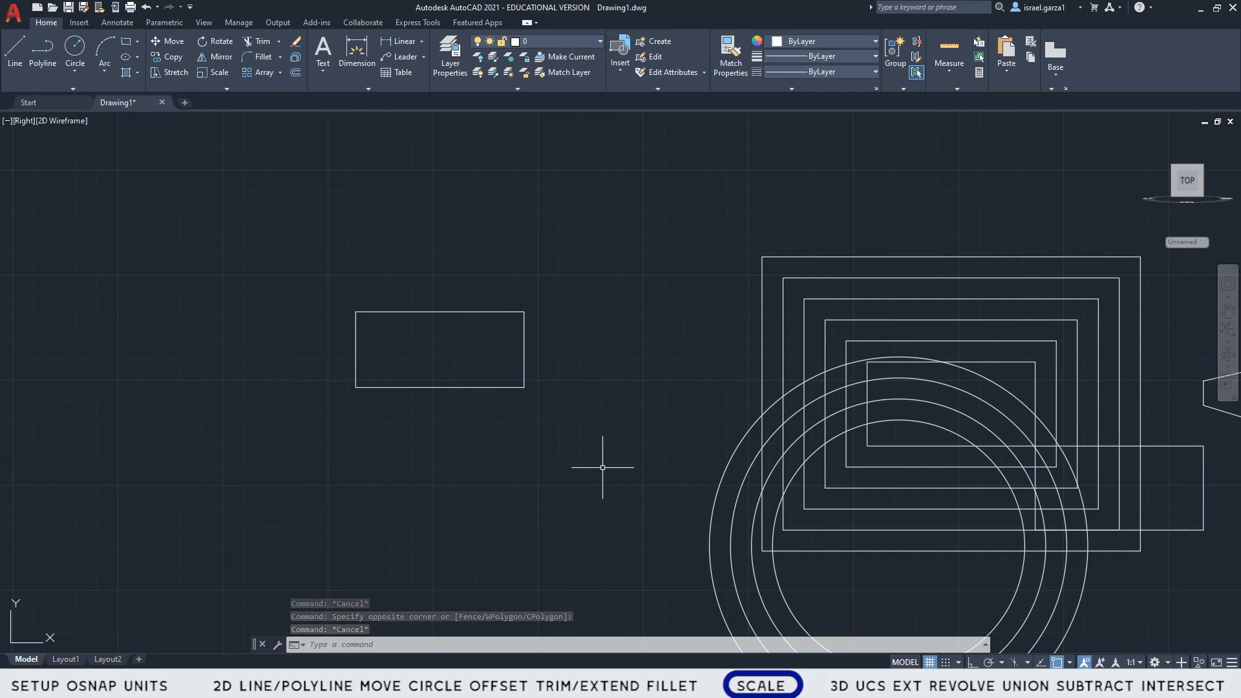
- Select the scaled rectangle and check its side lengths at the lower-right corner
left_click(581, 442)
left_click(519, 379)
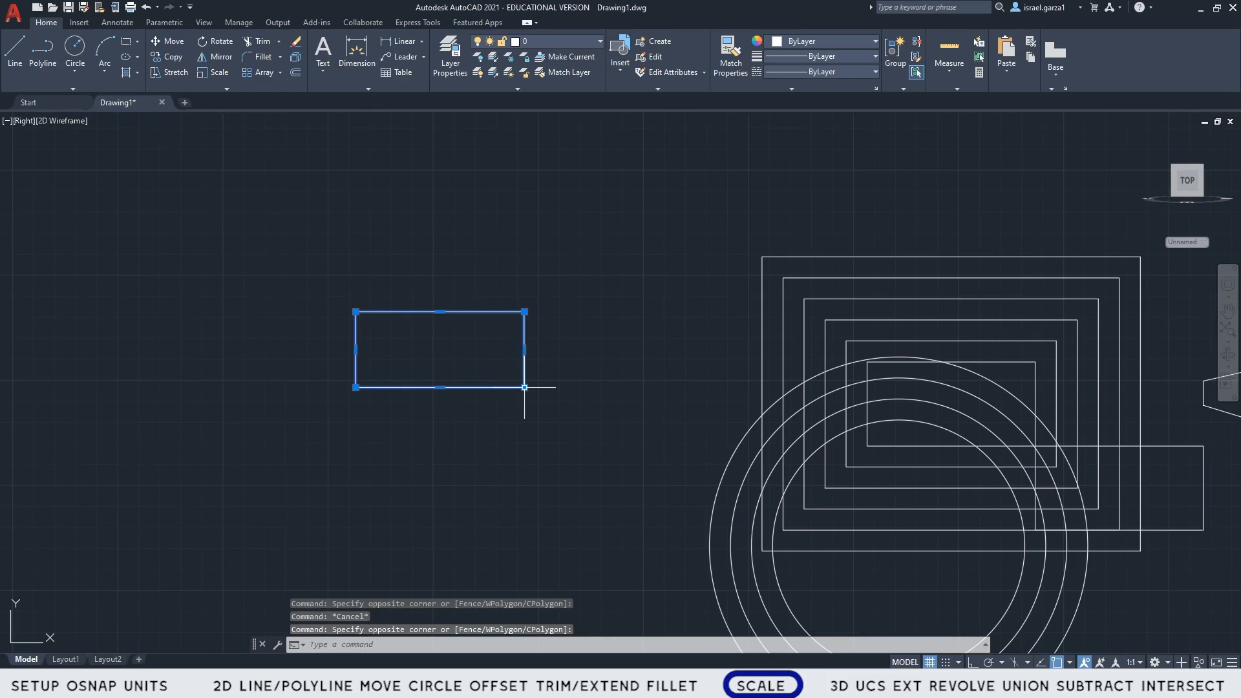
mouse_move(525, 387)
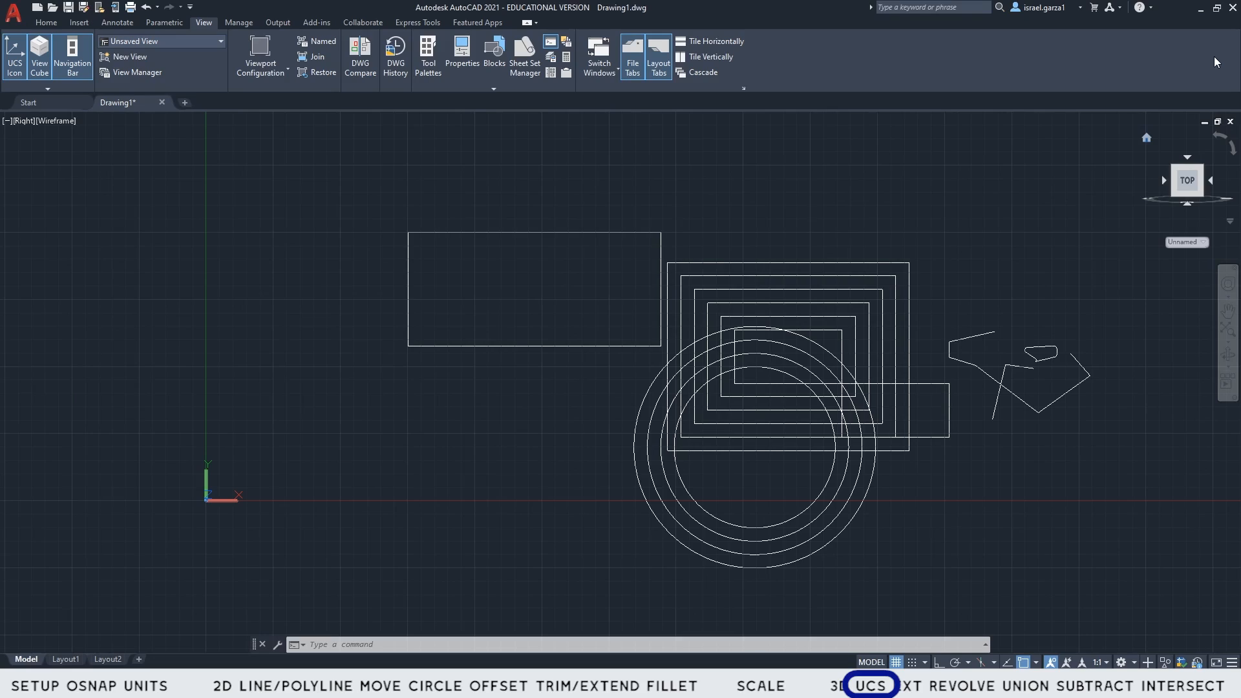
- Redo the undone view changes and orbit the drawing into a tilted 3D view to examine the UCS axes
key("ctrl+y")
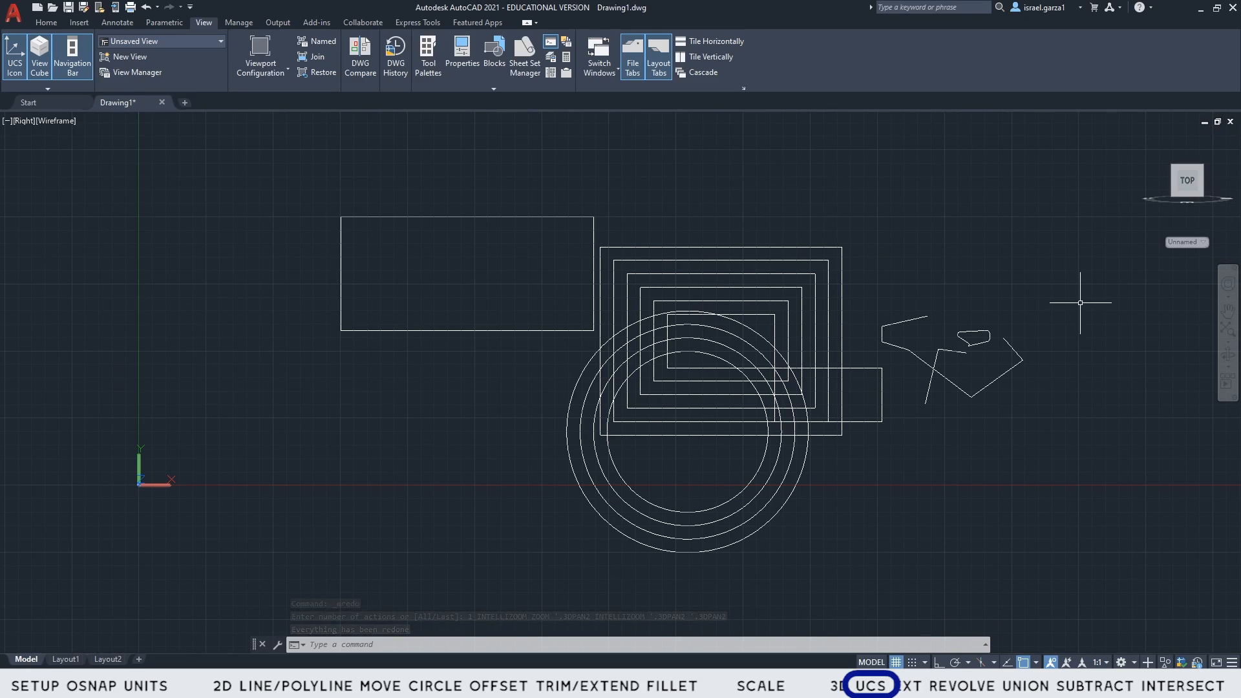
mouse_move(1009, 508)
middle_mouse_down("shift")
mouse_move(975, 465)
mouse_move(991, 429)
mouse_move(1005, 510)
mouse_move(951, 471)
mouse_move(967, 433)
mouse_move(995, 441)
mouse_move(958, 452)
middle_mouse_up("shift")
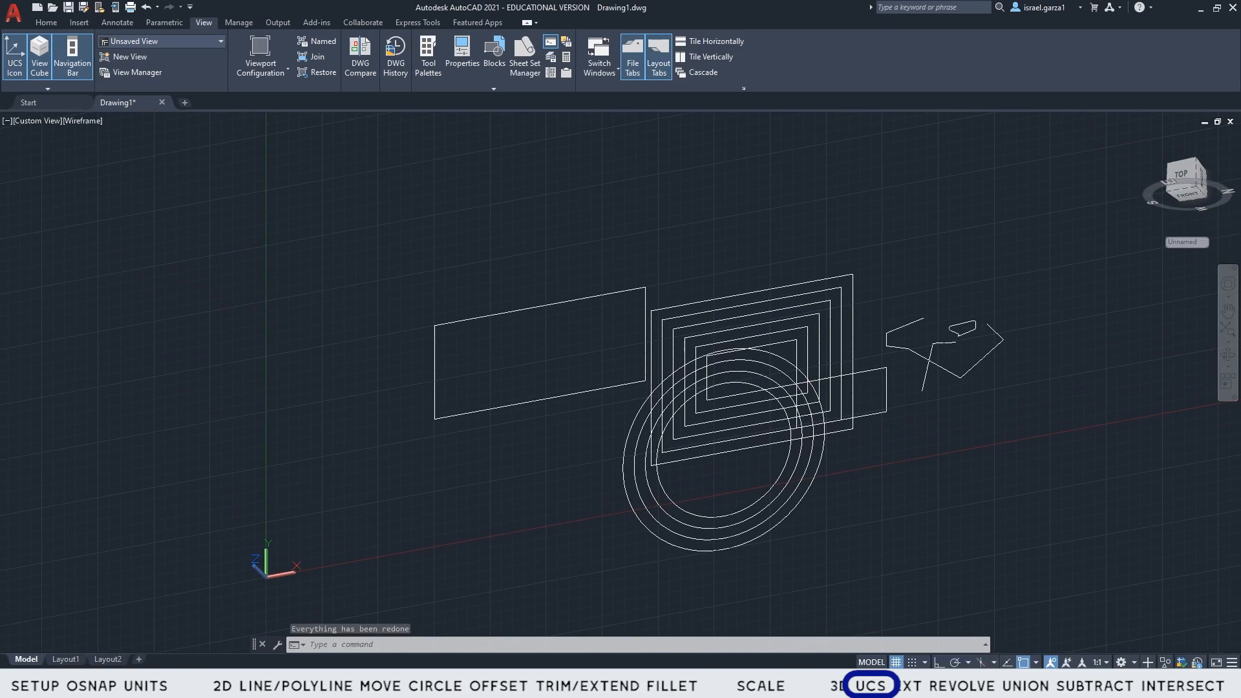
mouse_move(468, 569)
middle_mouse_down()
mouse_move(518, 518)
mouse_move(651, 435)
middle_mouse_up()
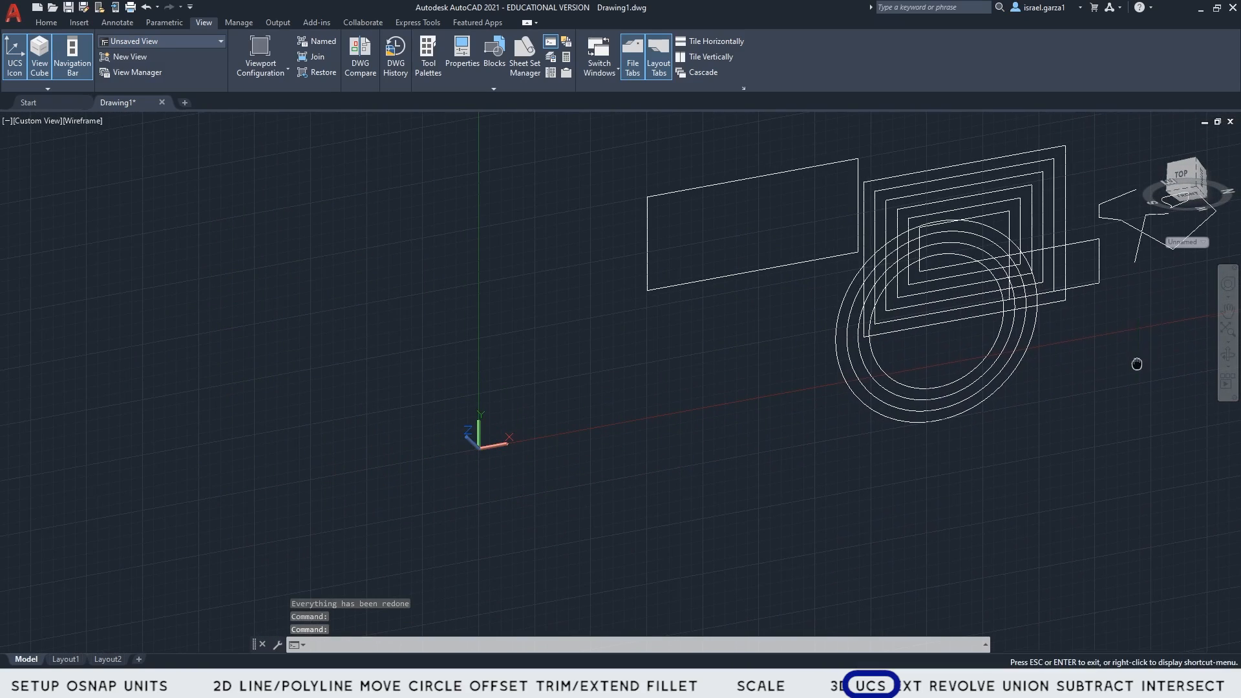
middle_click_drag(1136, 360, 956, 410)
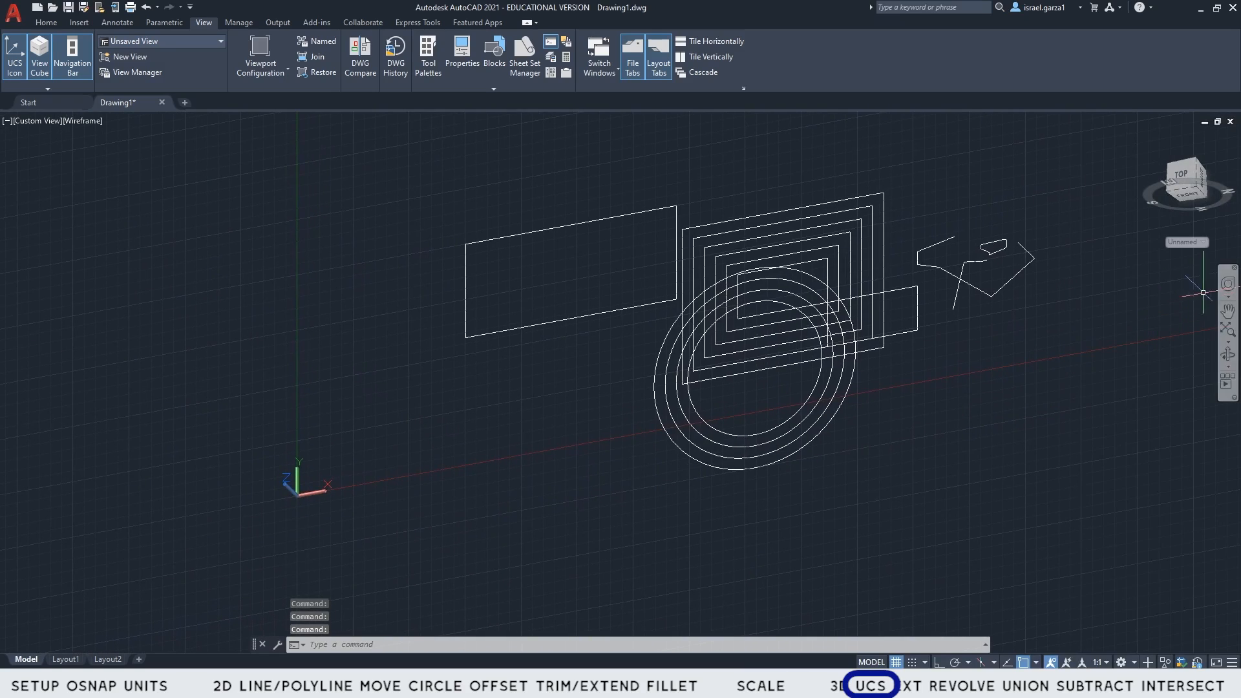
left_click(1227, 286)
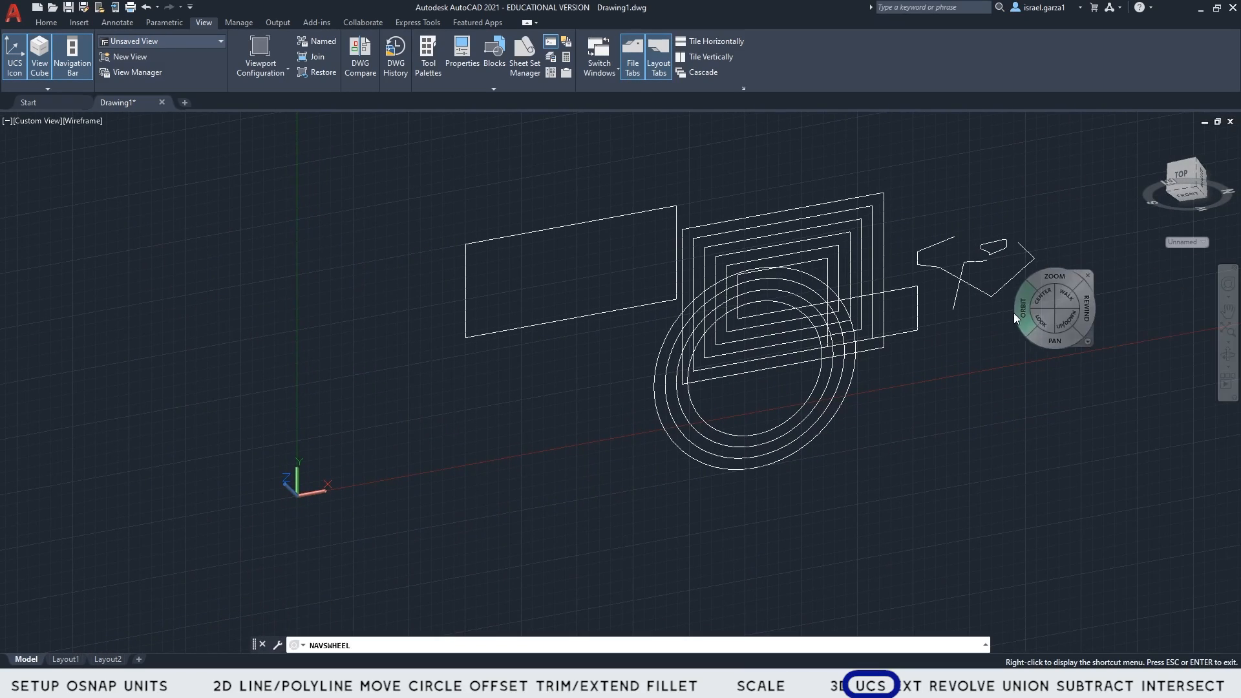
left_click_drag(1083, 302, 1028, 388)
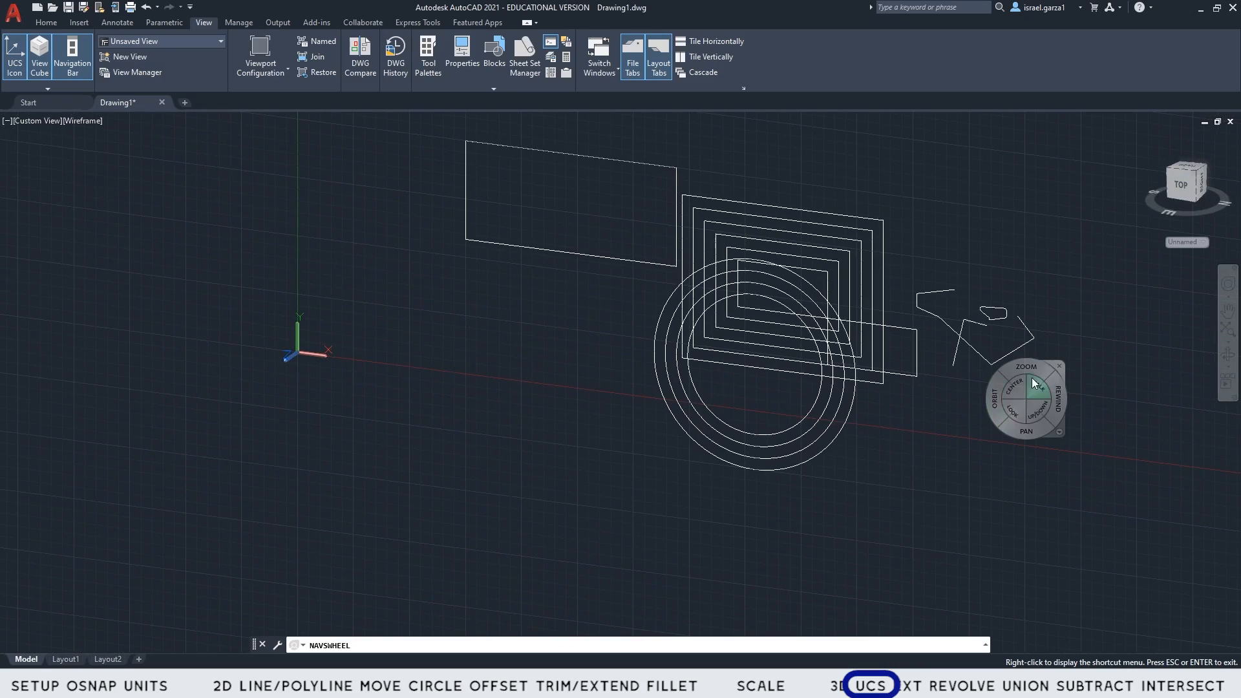
key("Escape")
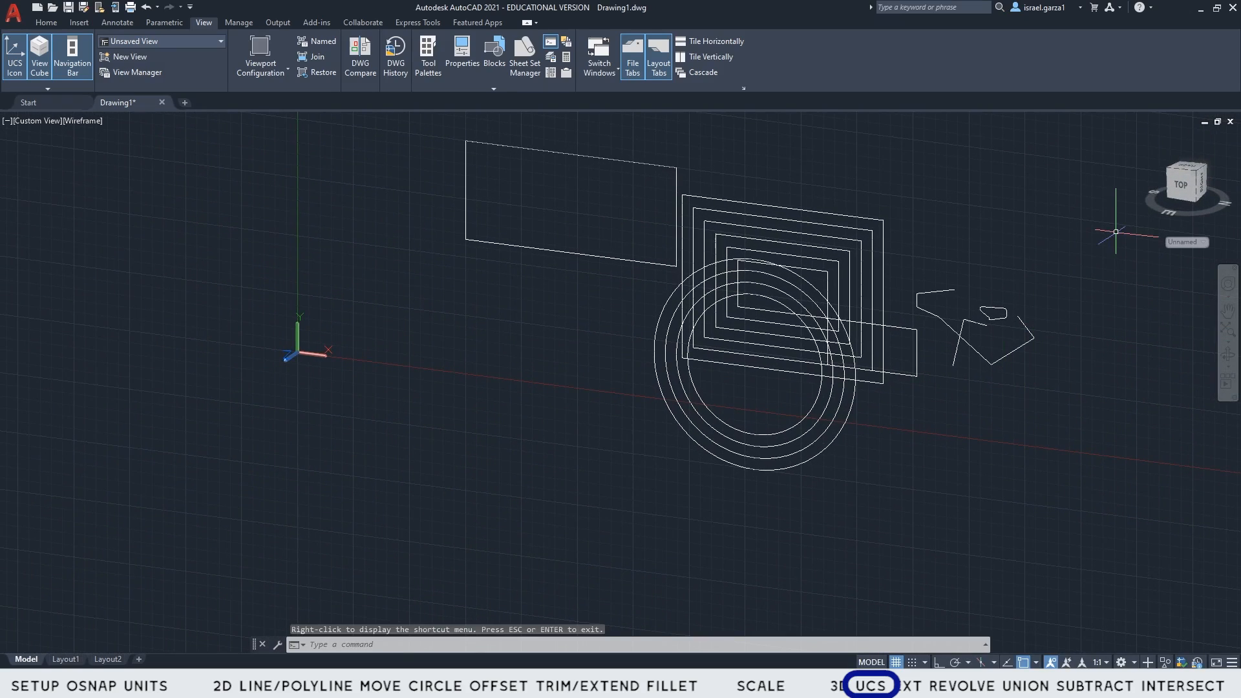
middle_click_drag(464, 356, 434, 386)
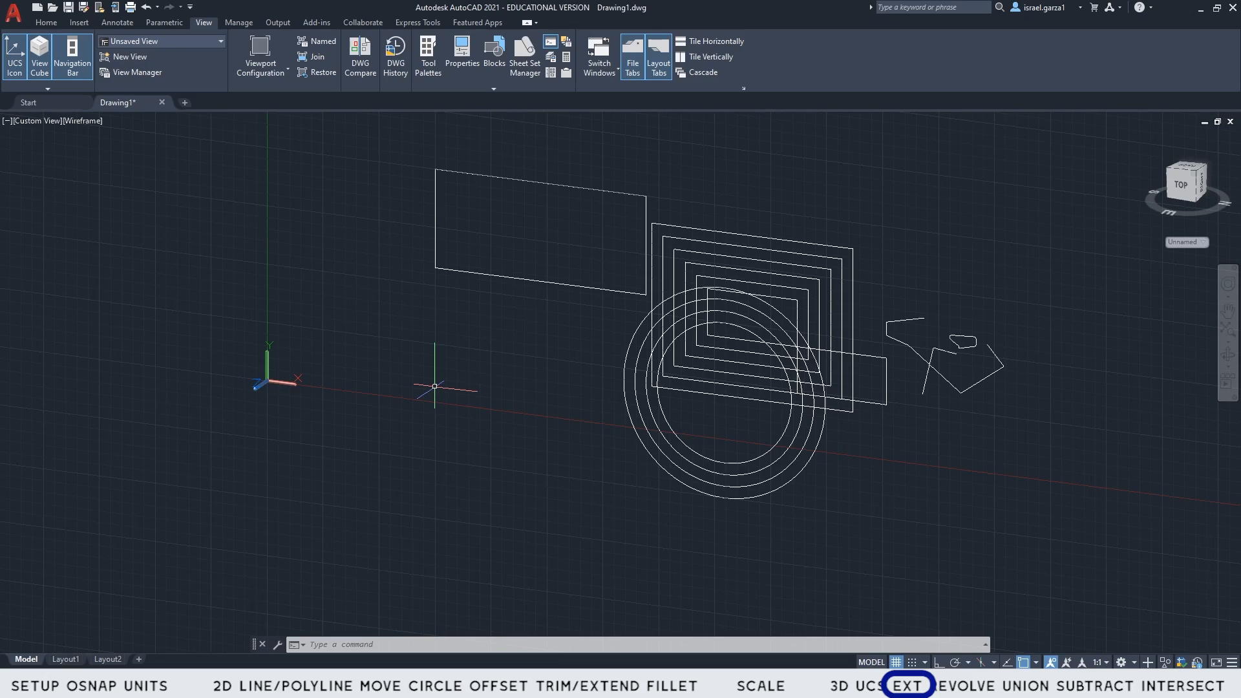
- Erase all the drawn rectangles, circles and polylines to leave the drawing empty
left_click(396, 134)
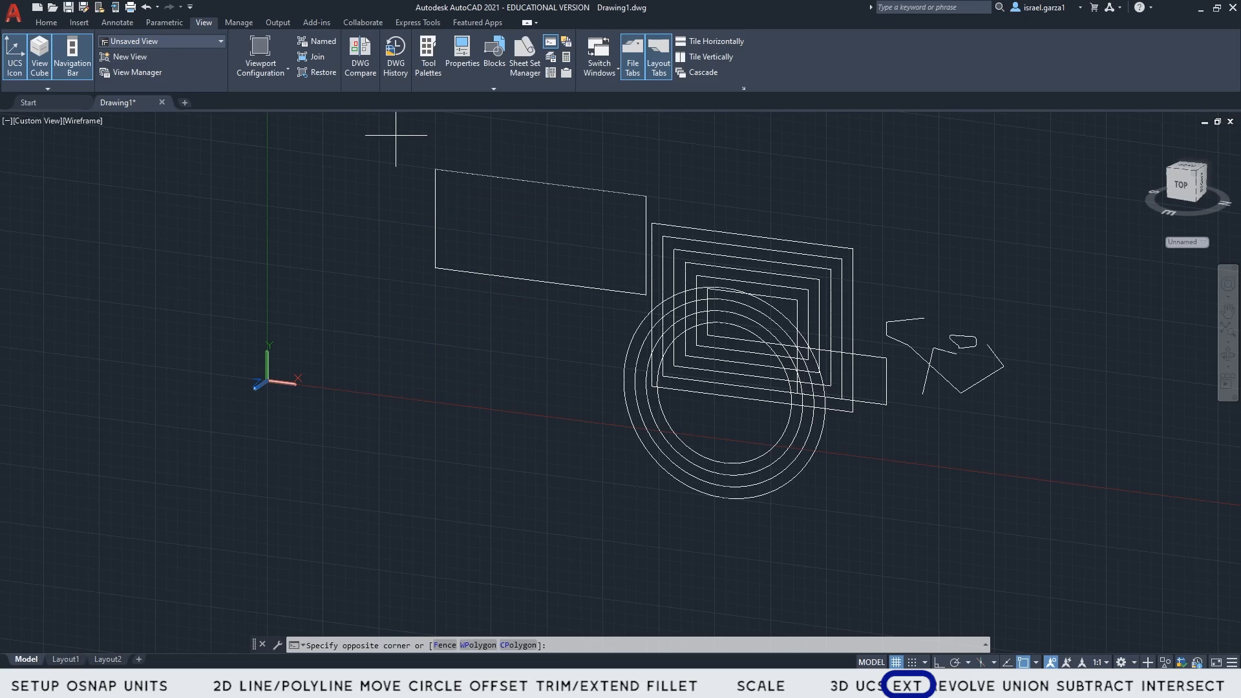
left_click(1077, 537)
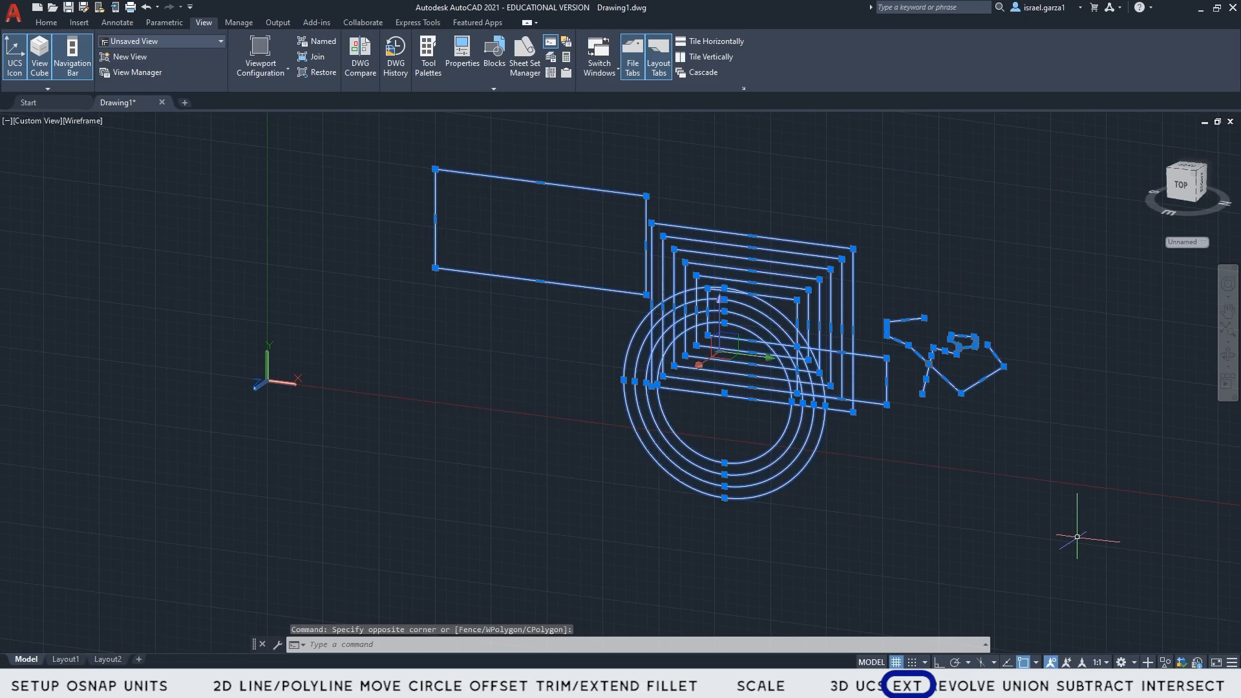
key("Delete")
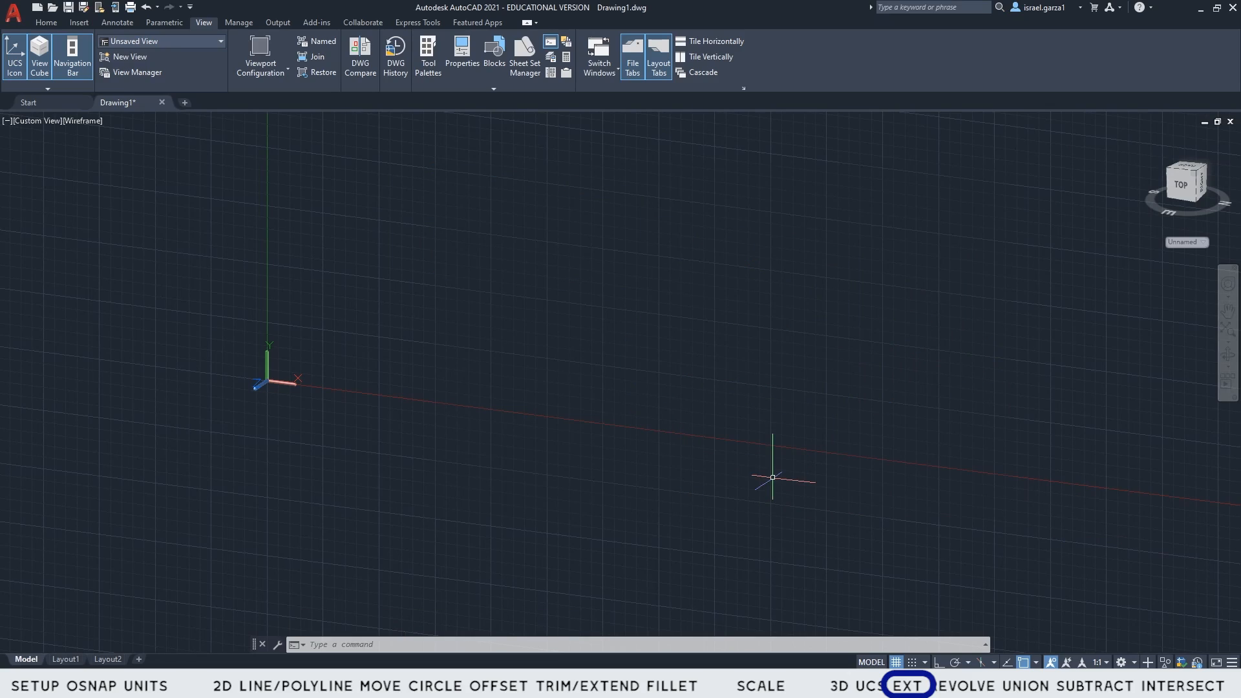
- Switch to the Right view and draw an irregular twelve-sided polyline, ending it on its start point so the outline is closed
left_click(1200, 183)
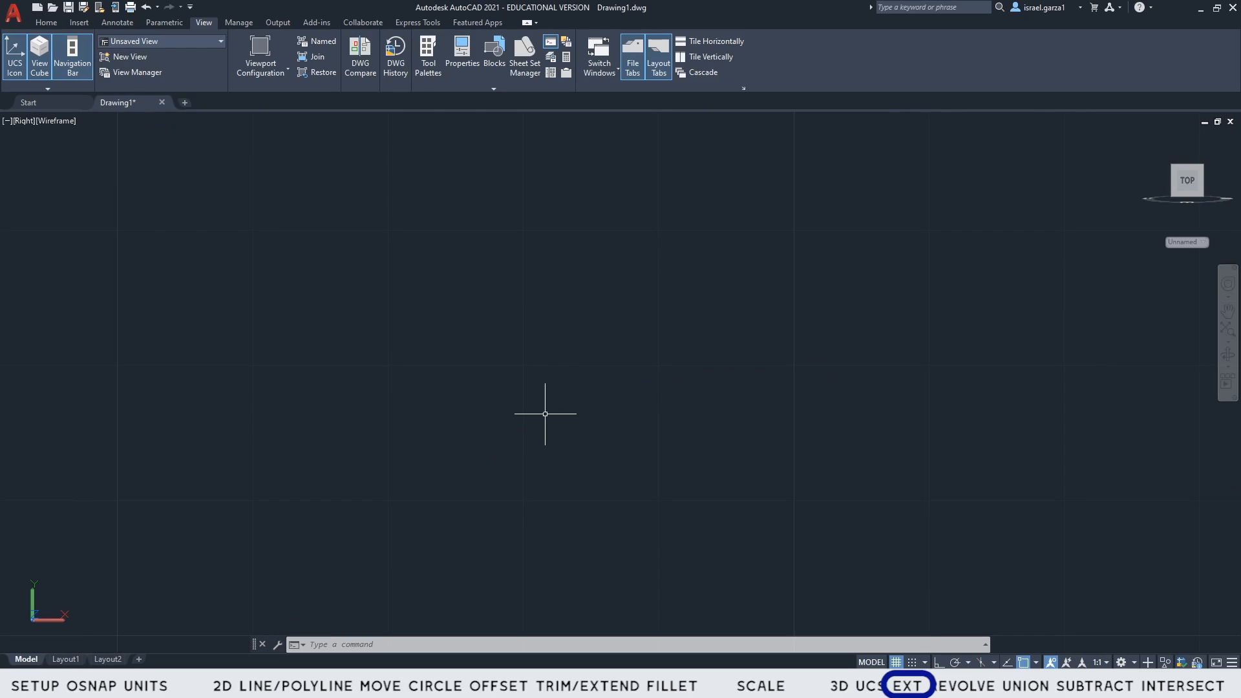
type("pline")
key("Return")
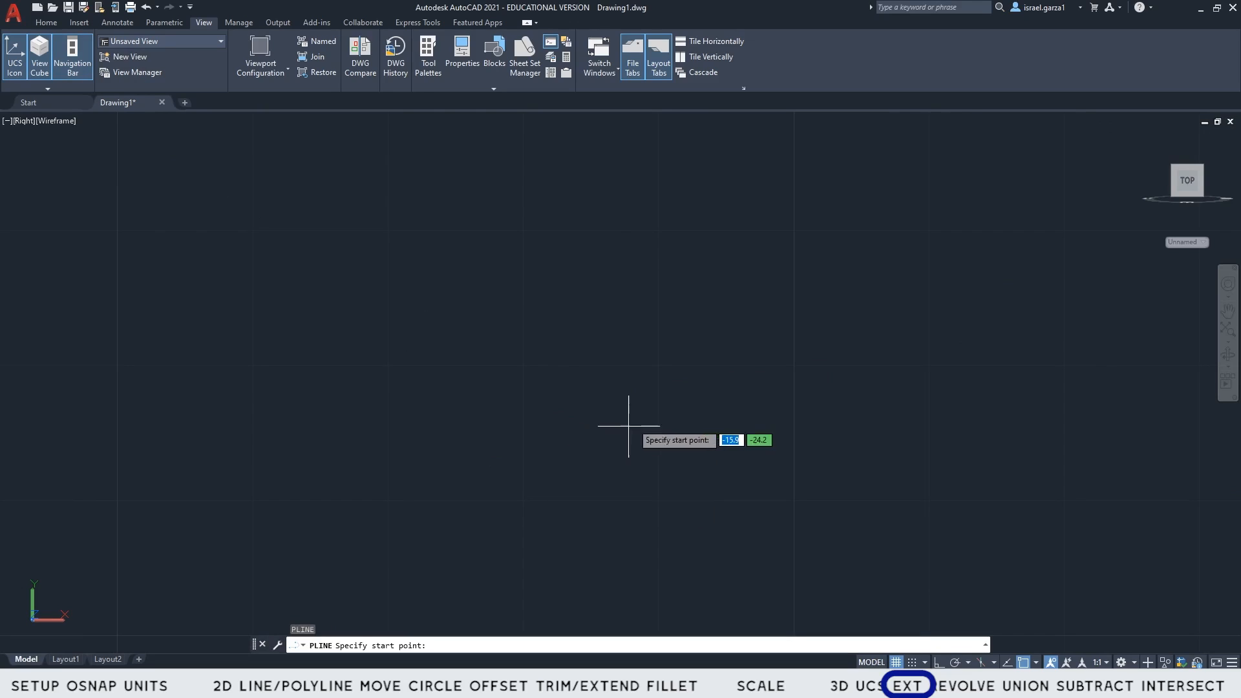
left_click(647, 234)
left_click(829, 323)
left_click(758, 394)
left_click(557, 357)
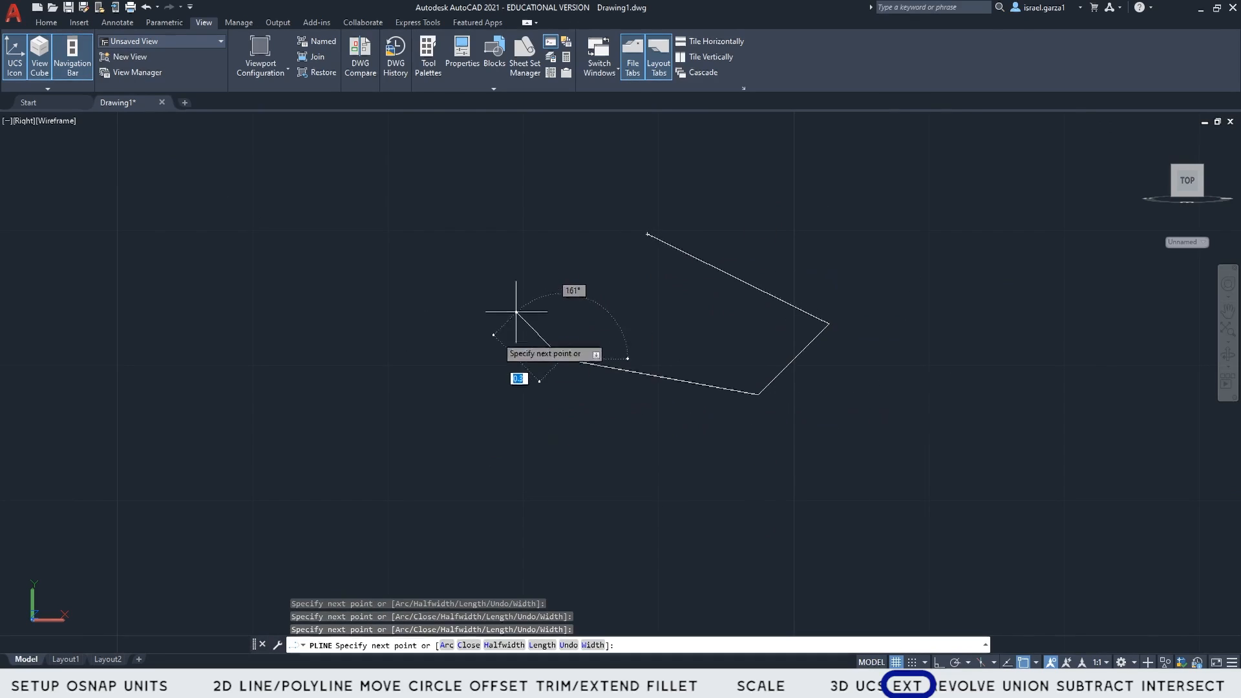
left_click(449, 396)
left_click(294, 477)
left_click(257, 334)
left_click(401, 317)
left_click(526, 346)
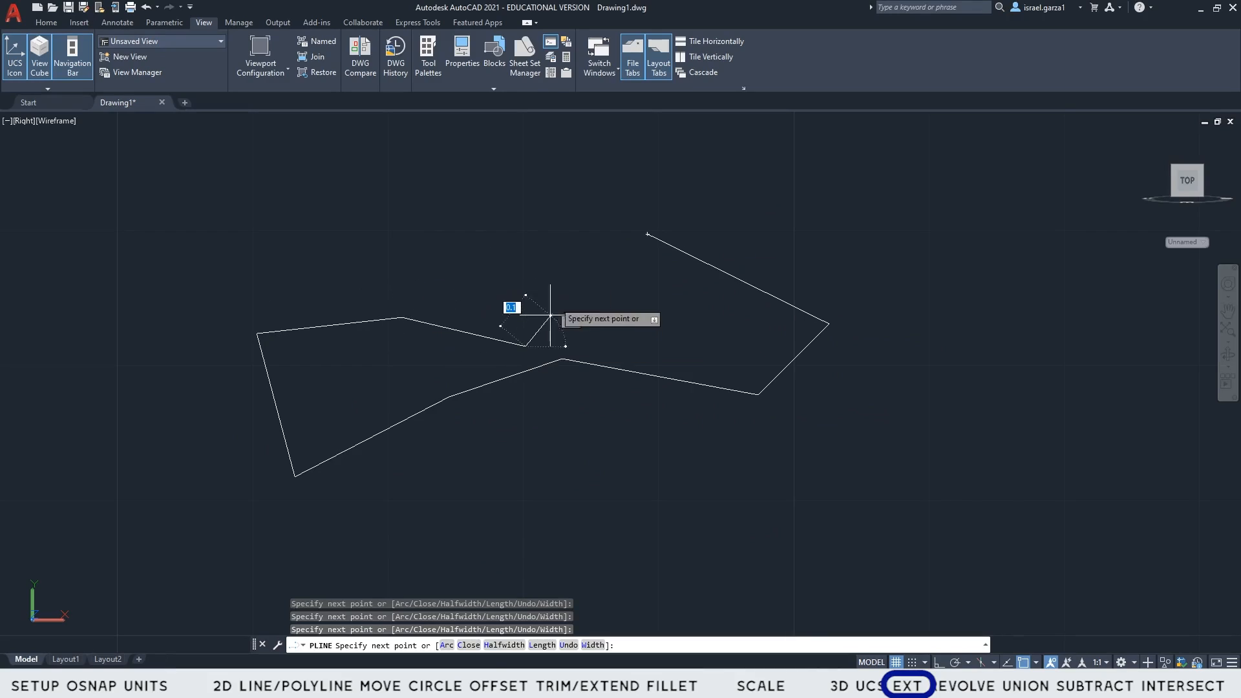
left_click(555, 300)
left_click(527, 182)
left_click(650, 179)
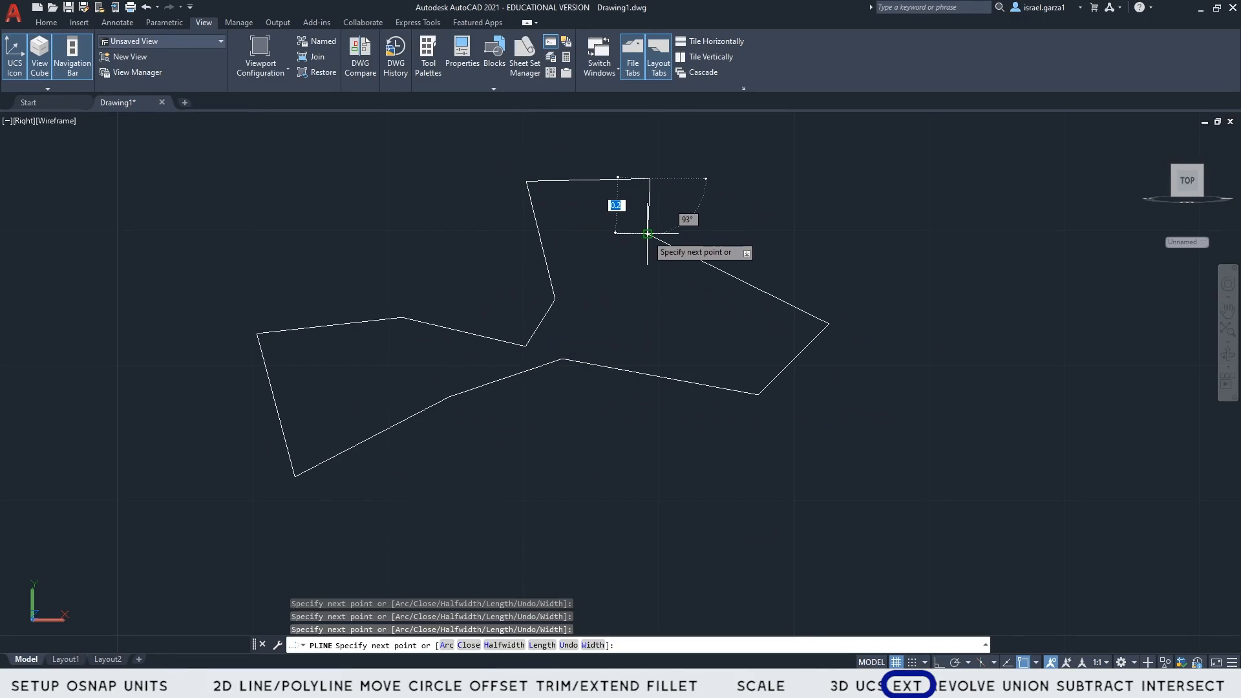
left_click(648, 234)
key("Escape")
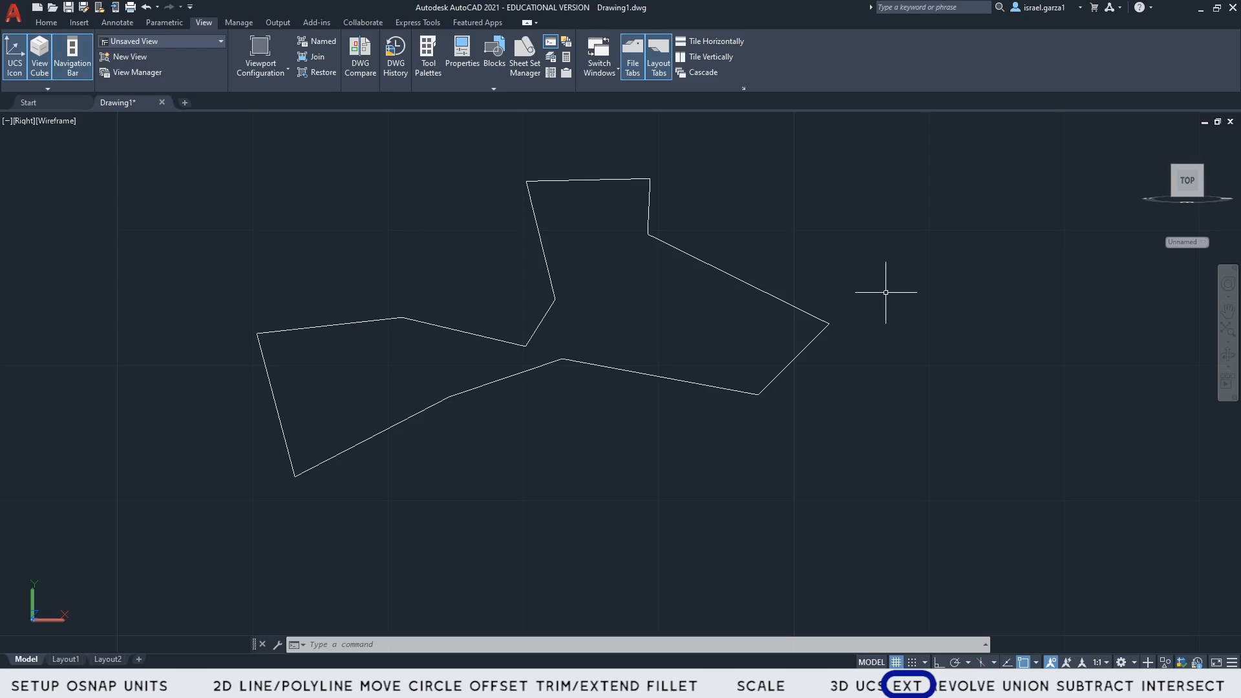
scroll(886, 292, "down", 3)
middle_click_drag(887, 286, 749, 316)
left_click(423, 225)
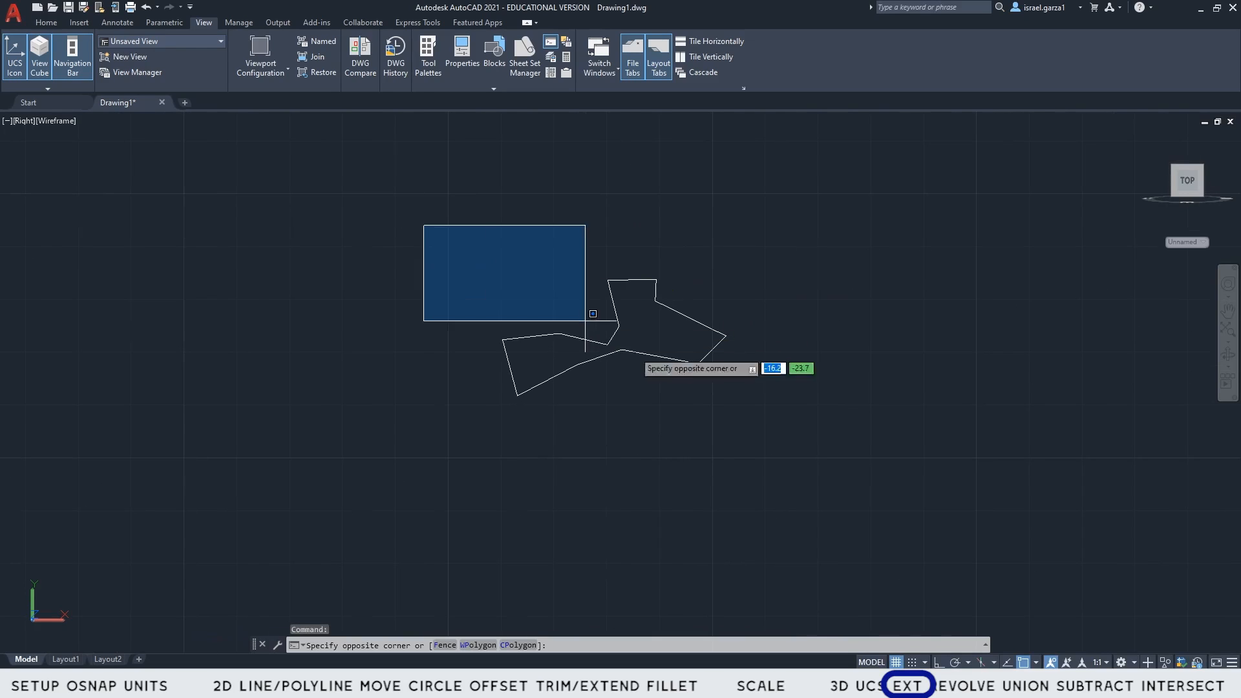
left_click(807, 434)
key("Escape")
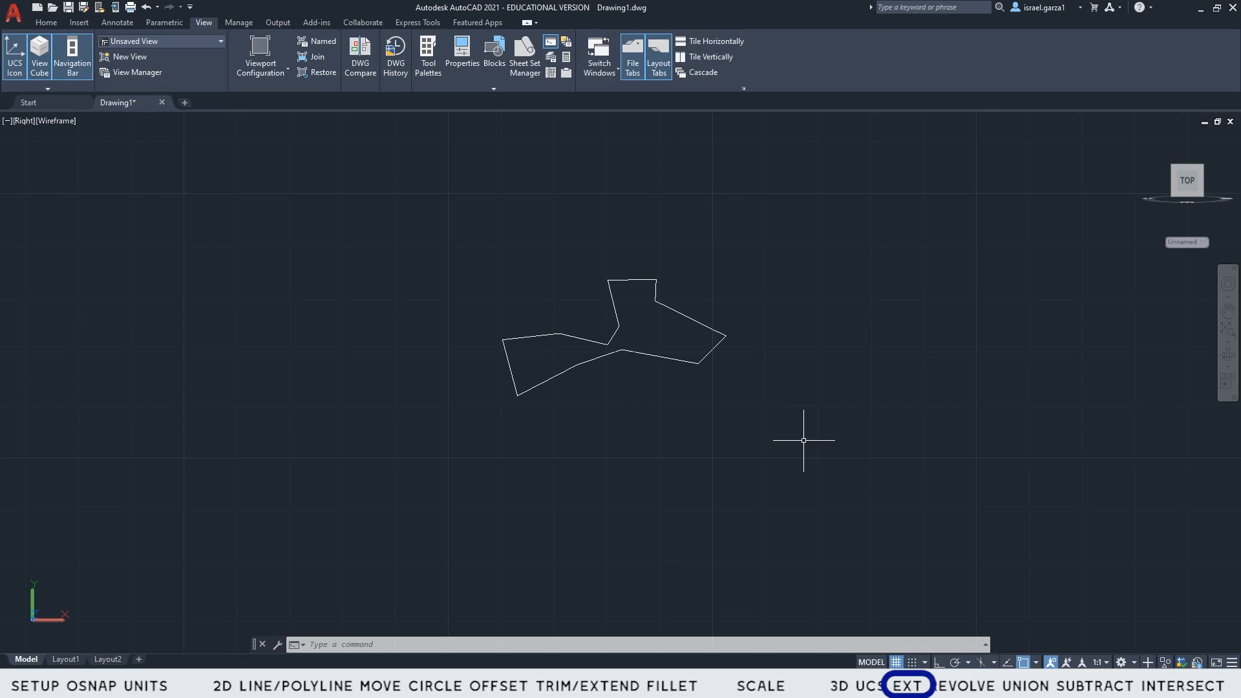
- Copy the closed polyline to the clipboard and paste a duplicate beside the original, clear of its pointed end
left_click(452, 210)
left_click(782, 431)
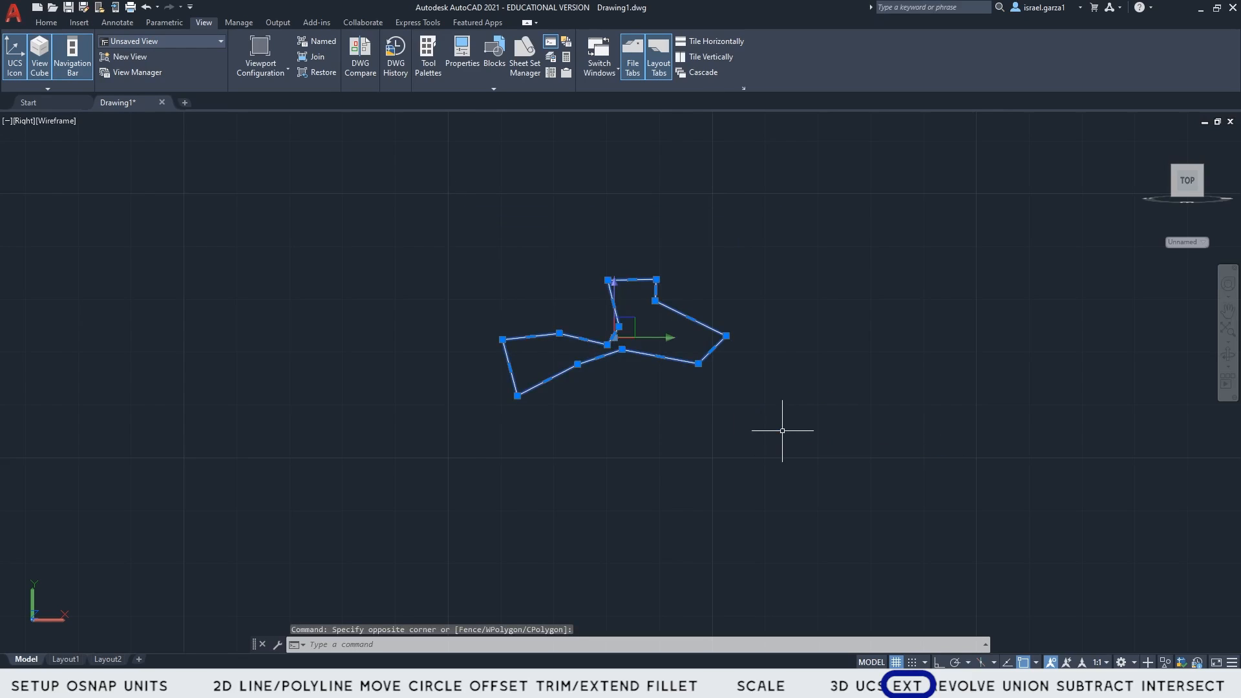
key("ctrl+c")
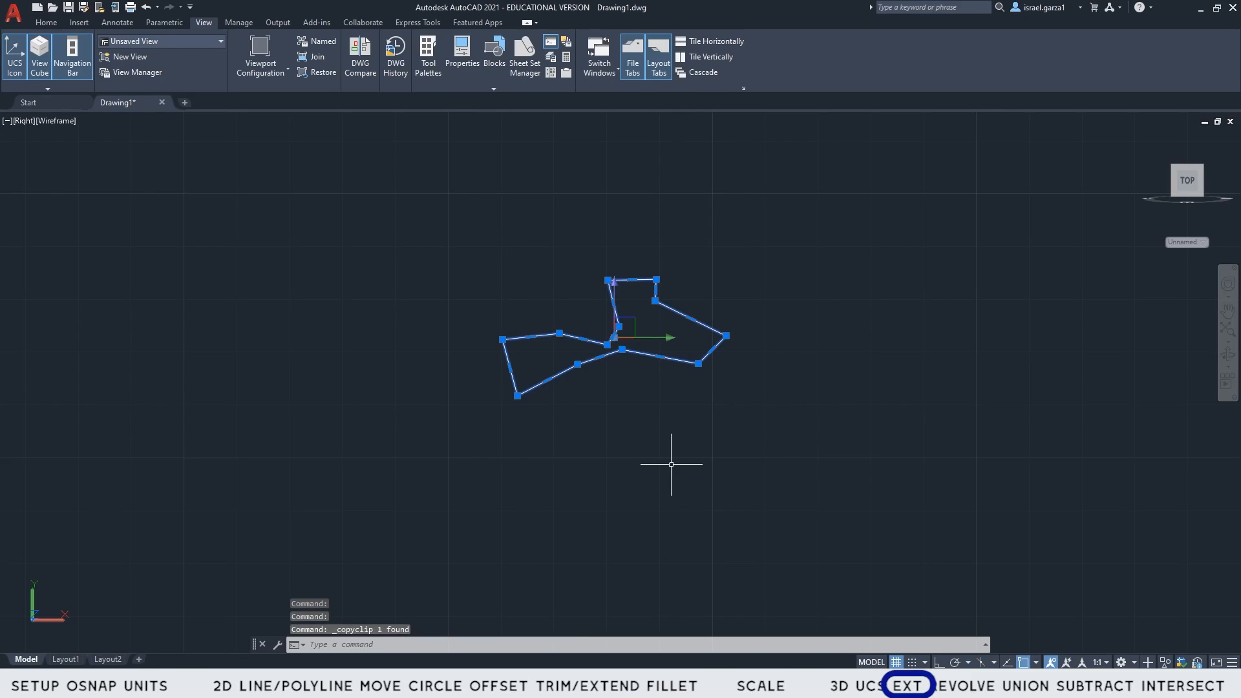
key("ctrl+v")
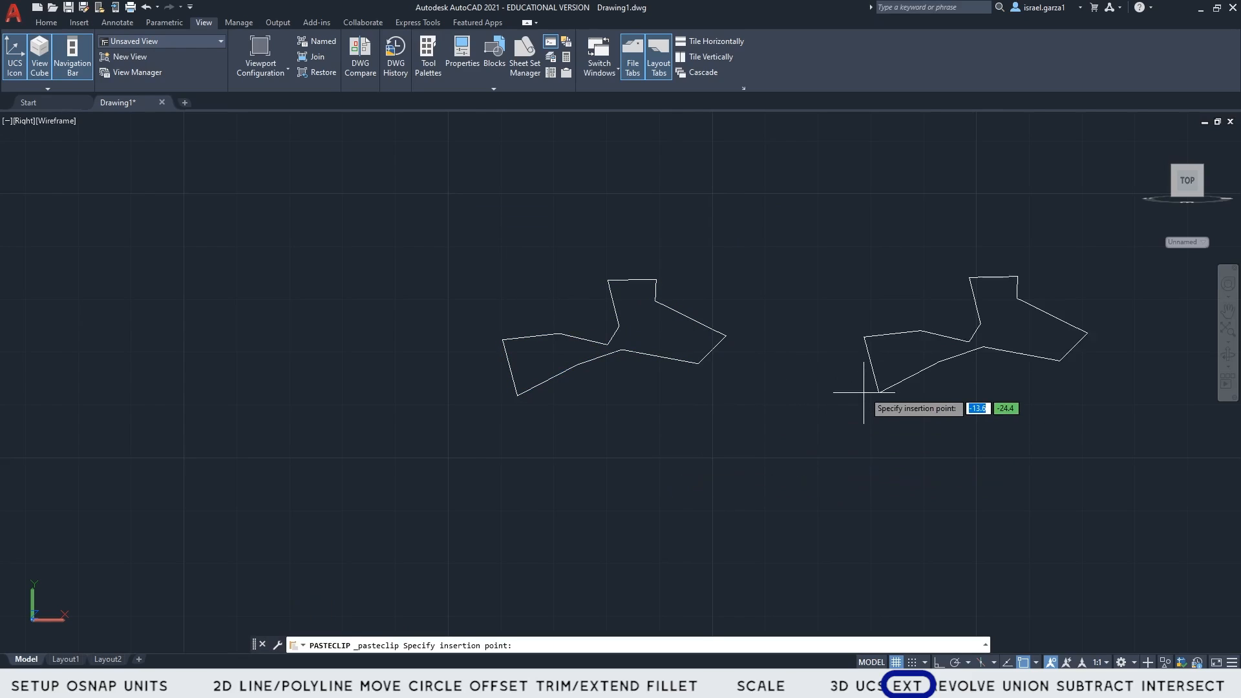
left_click(879, 377)
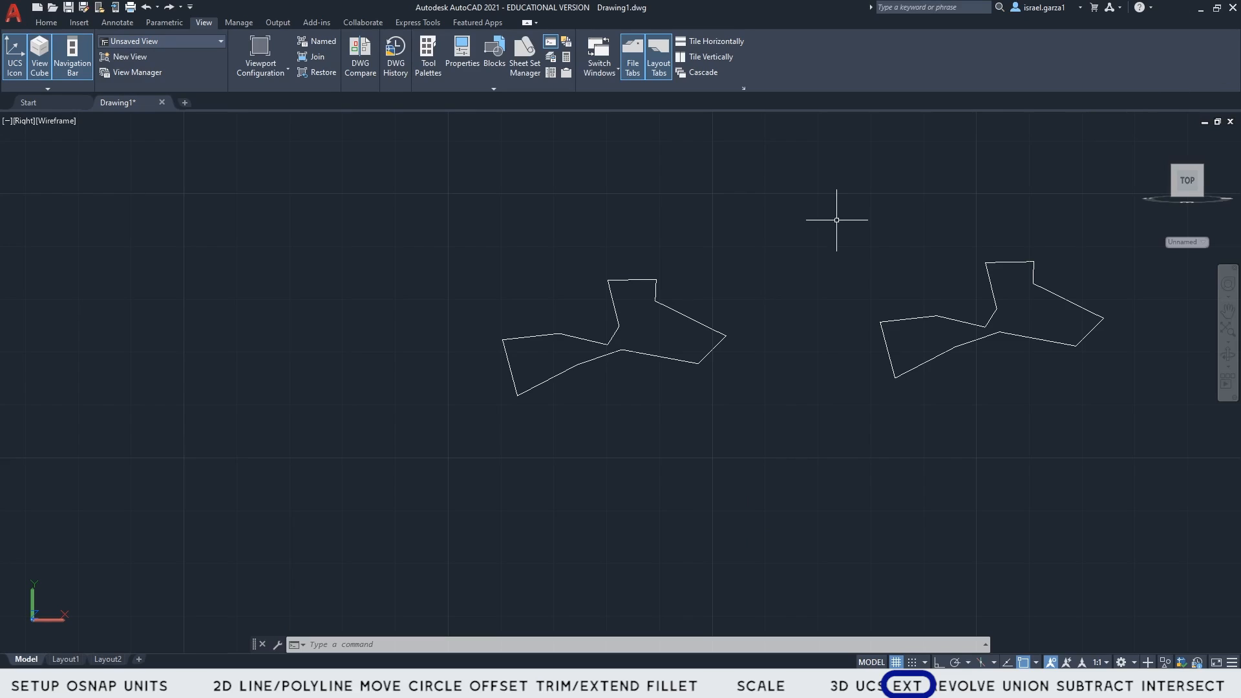
- Extrude the original closed polyline along its Z axis into a solid, working from a tilted 3D view
middle_click_drag(402, 479, 369, 403, "shift")
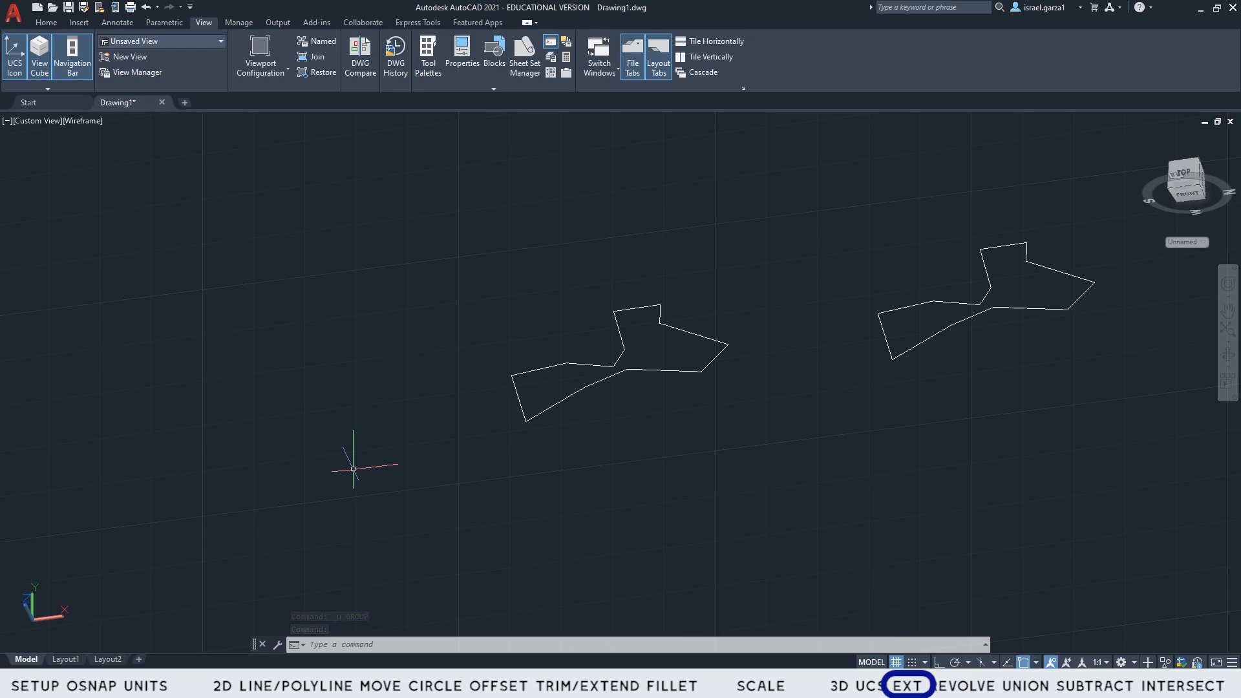
type("ext")
key("Return")
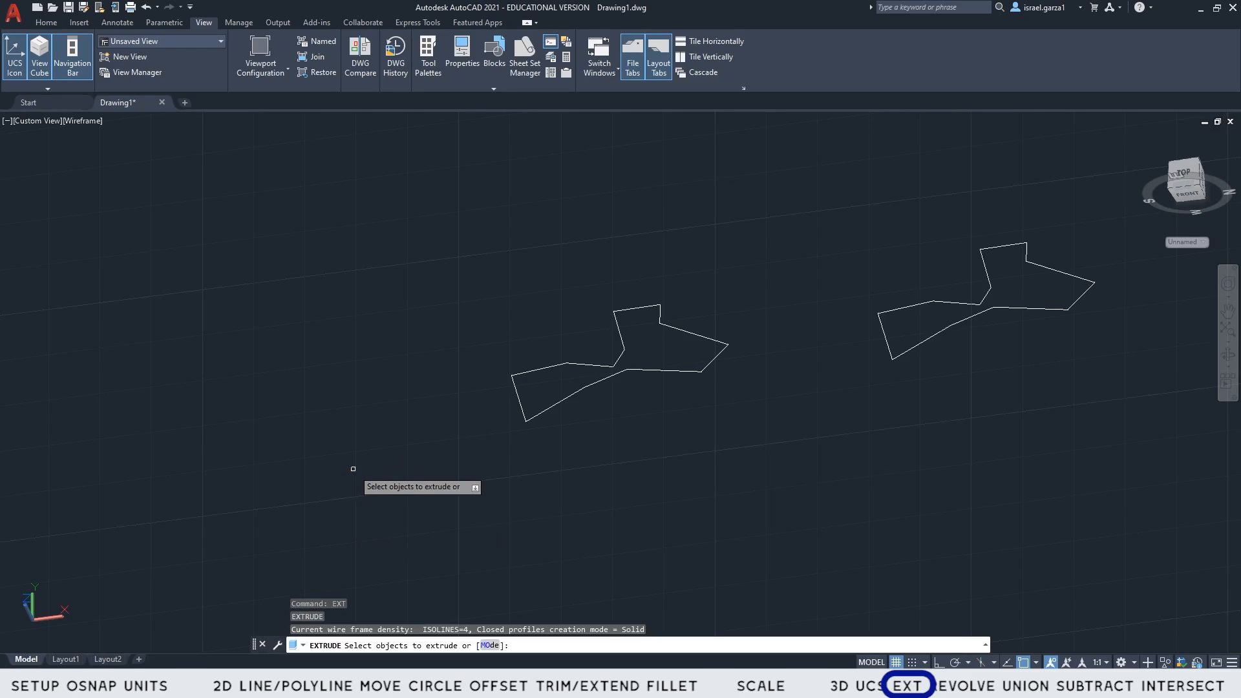
left_click(554, 405)
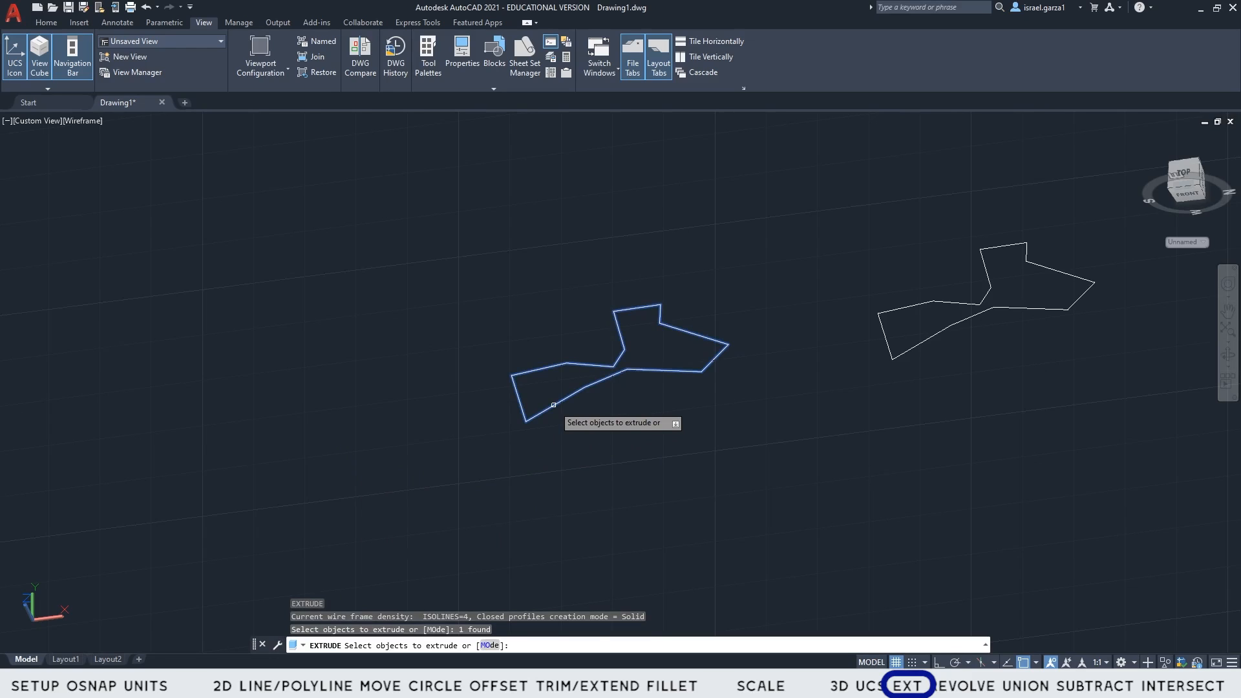
key("Return")
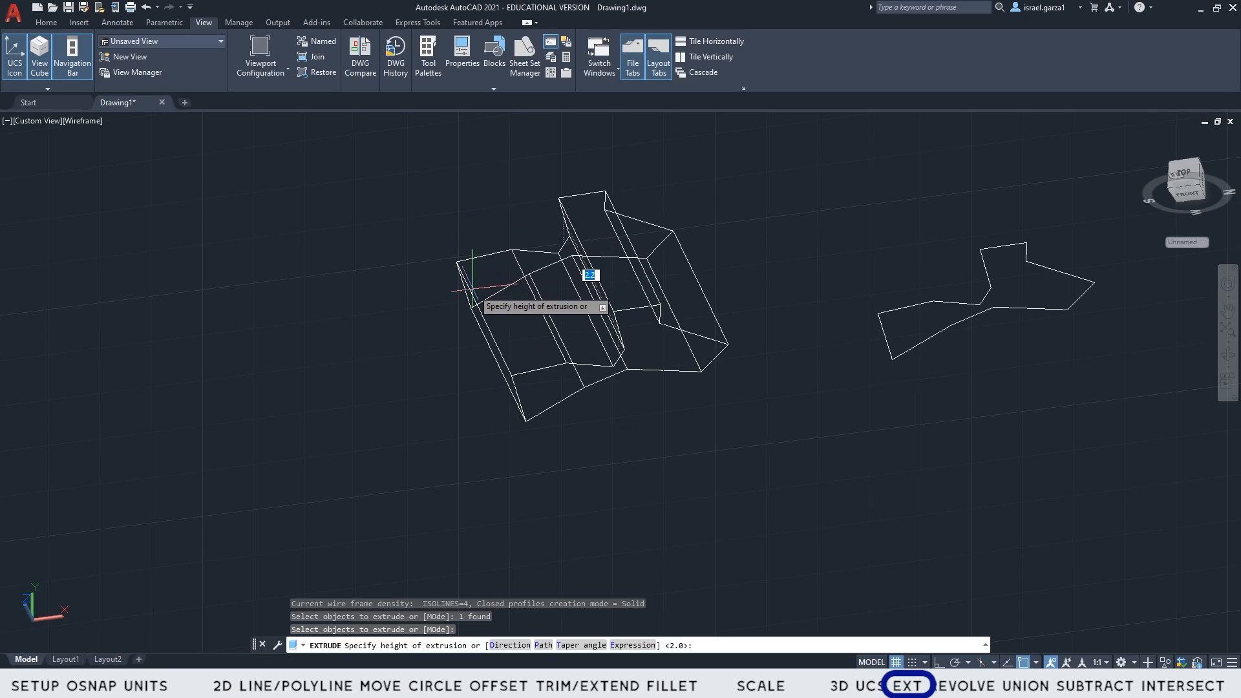
key("Return")
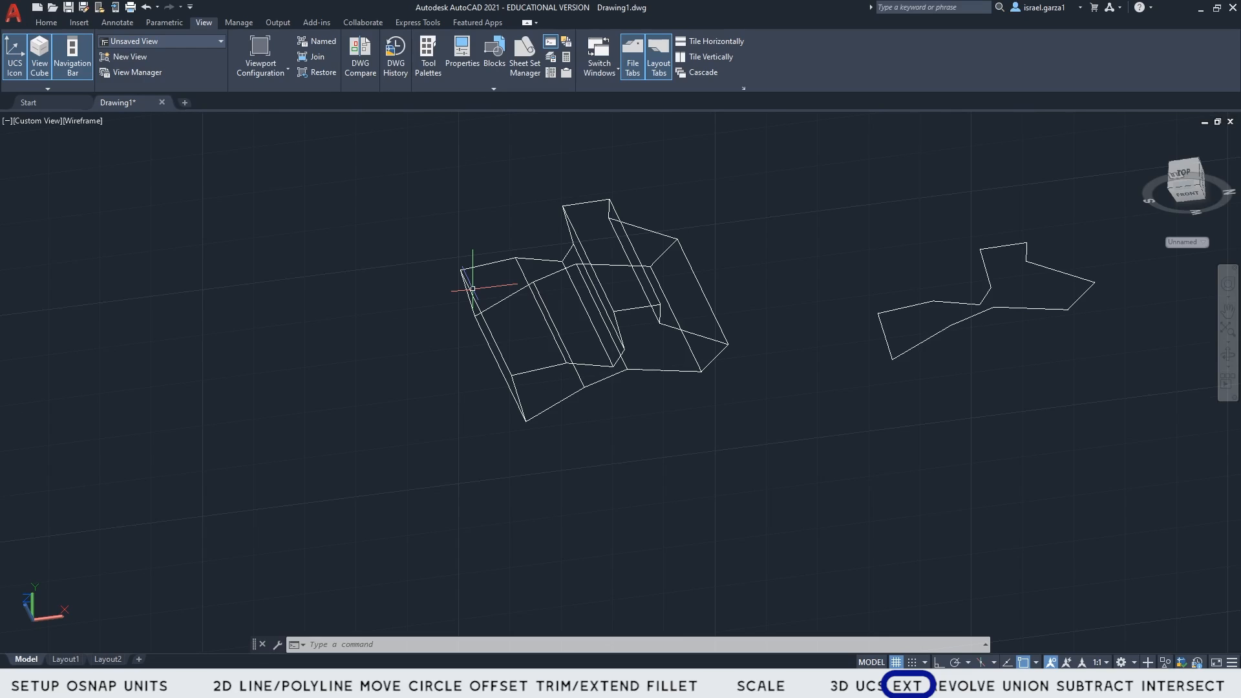
- Set the visual style to Conceptual and orbit around the shaded extruded solid
middle_click_drag(473, 289, 379, 349, "shift")
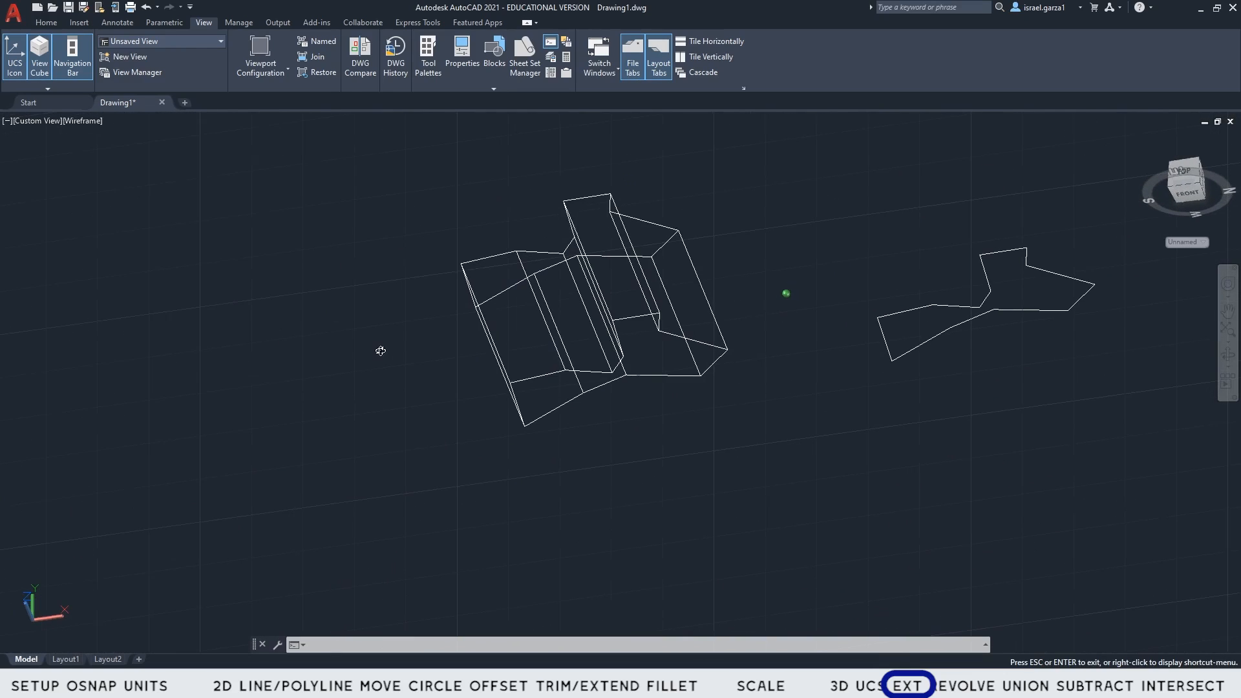
left_click(87, 122)
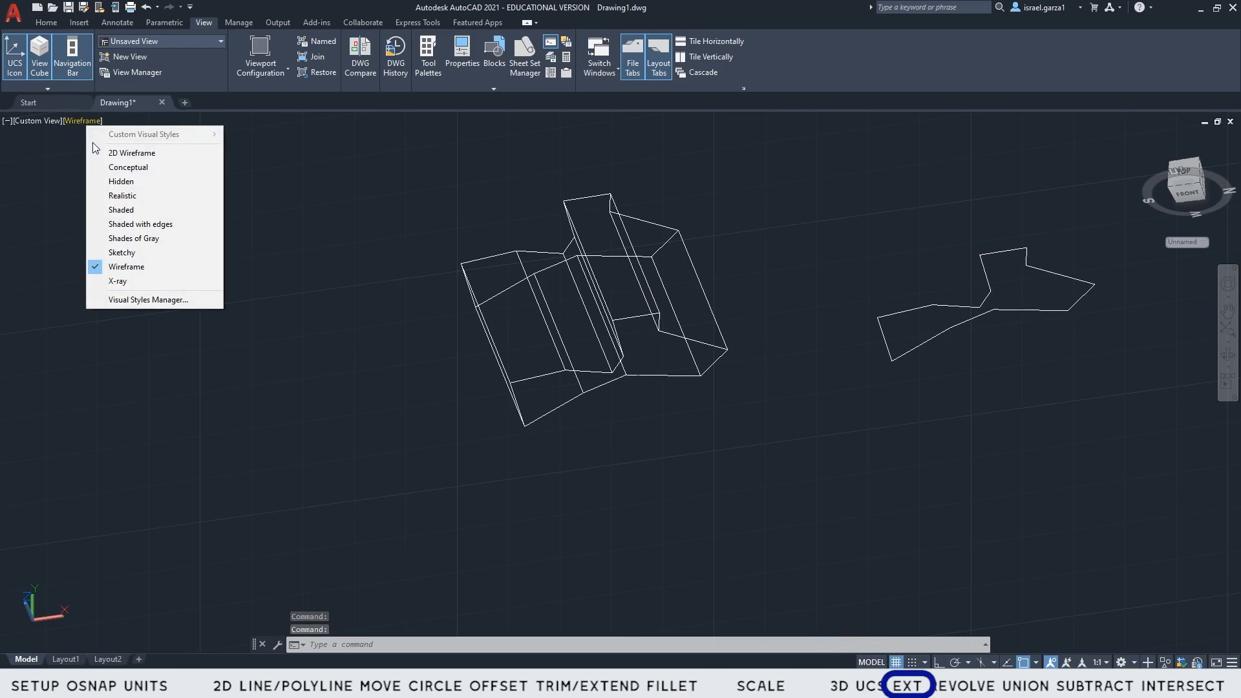
left_click(114, 168)
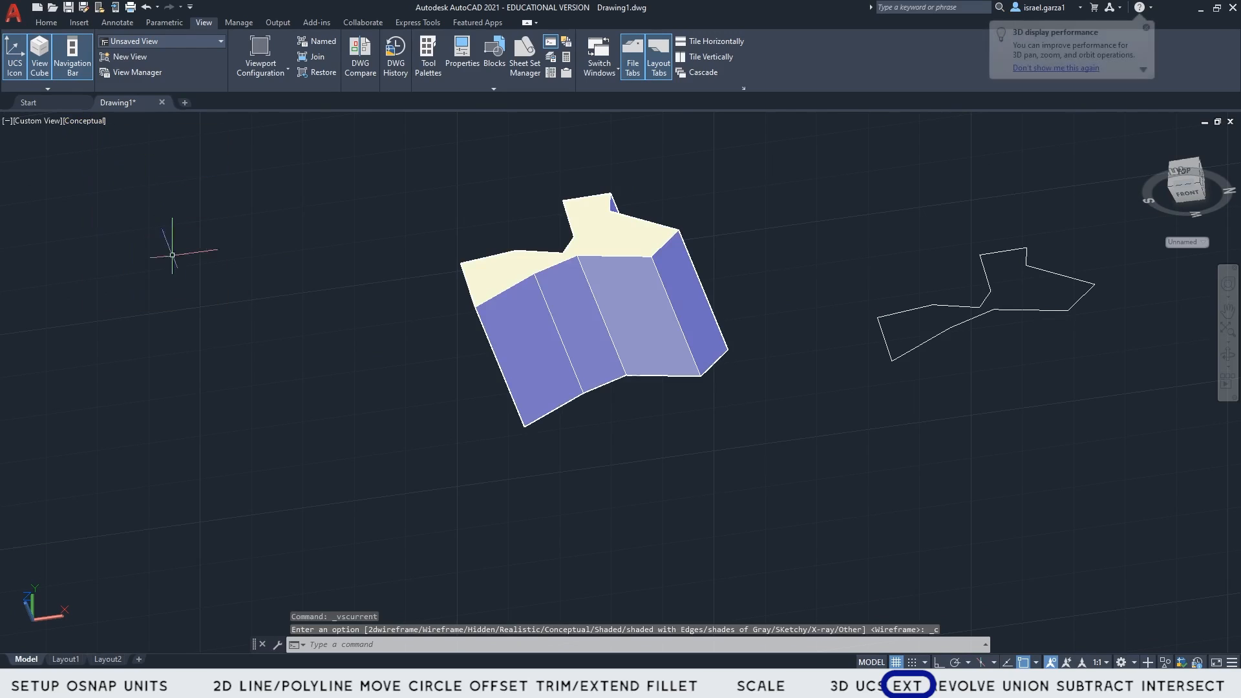
mouse_move(180, 255)
middle_mouse_down("shift")
mouse_move(318, 352)
mouse_move(347, 390)
mouse_move(349, 450)
mouse_move(715, 595)
mouse_move(526, 535)
mouse_move(352, 400)
mouse_move(299, 332)
mouse_move(239, 300)
middle_mouse_up("shift")
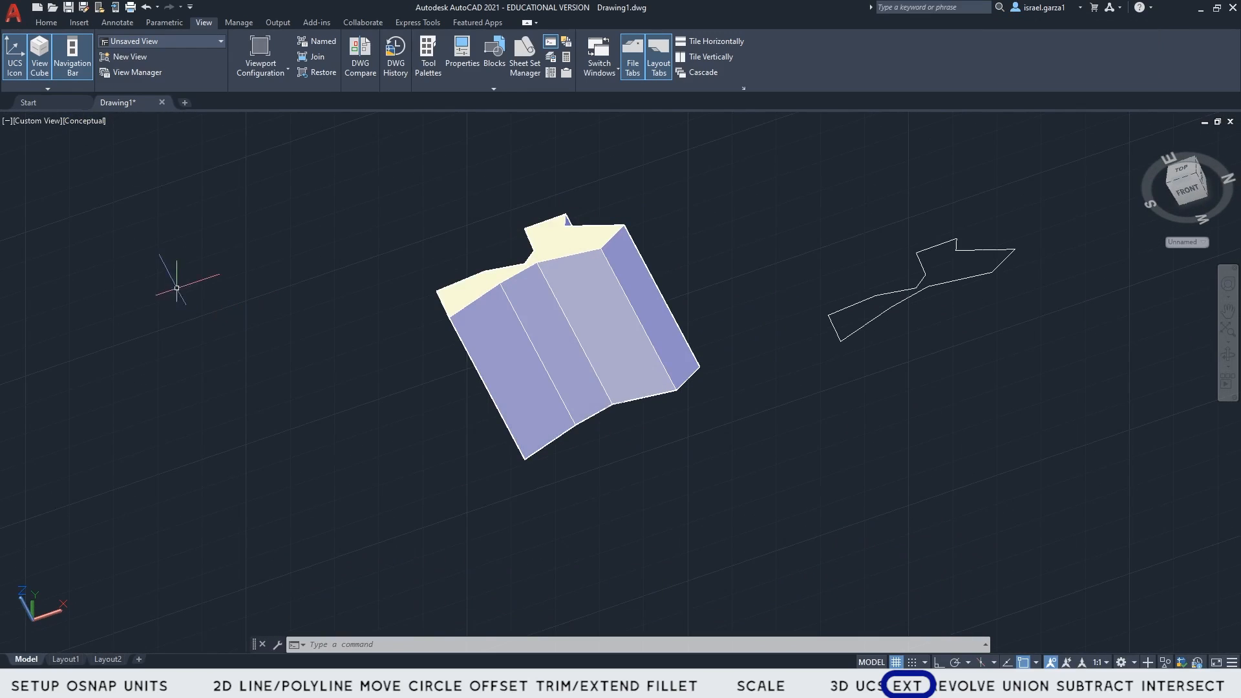
- Explode the duplicate polyline into separate line segments
middle_click_drag(1061, 313, 978, 383)
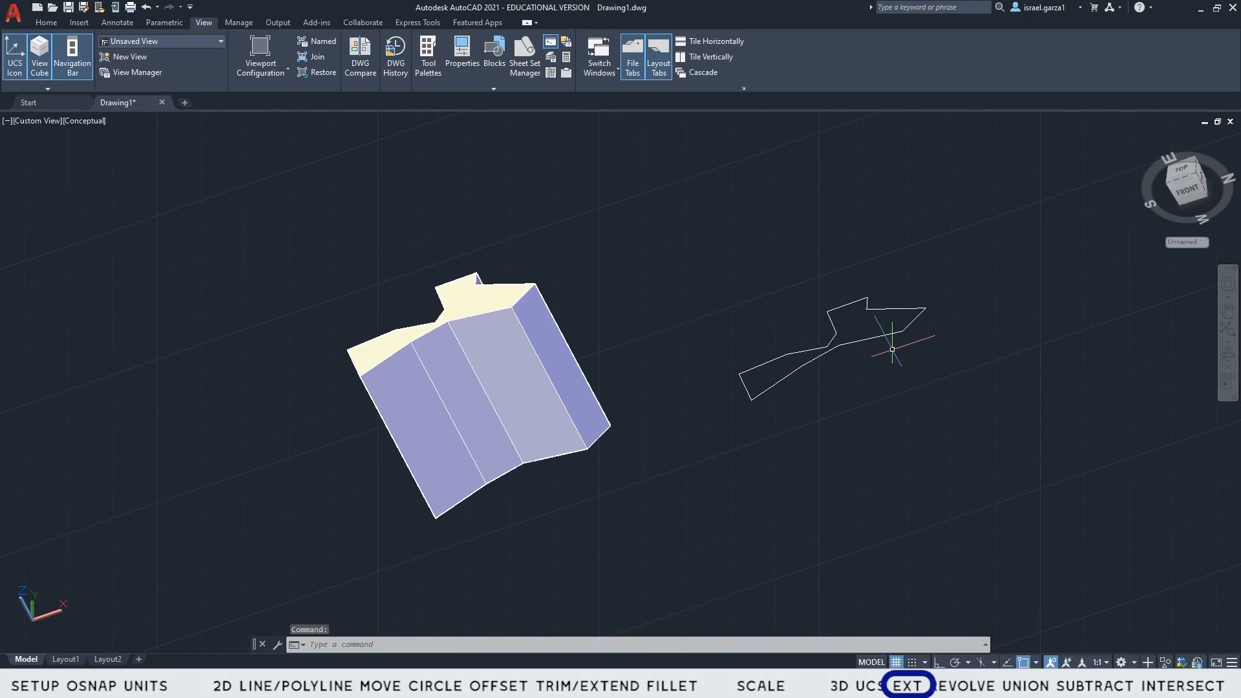
middle_click_drag(900, 338, 948, 479, "shift")
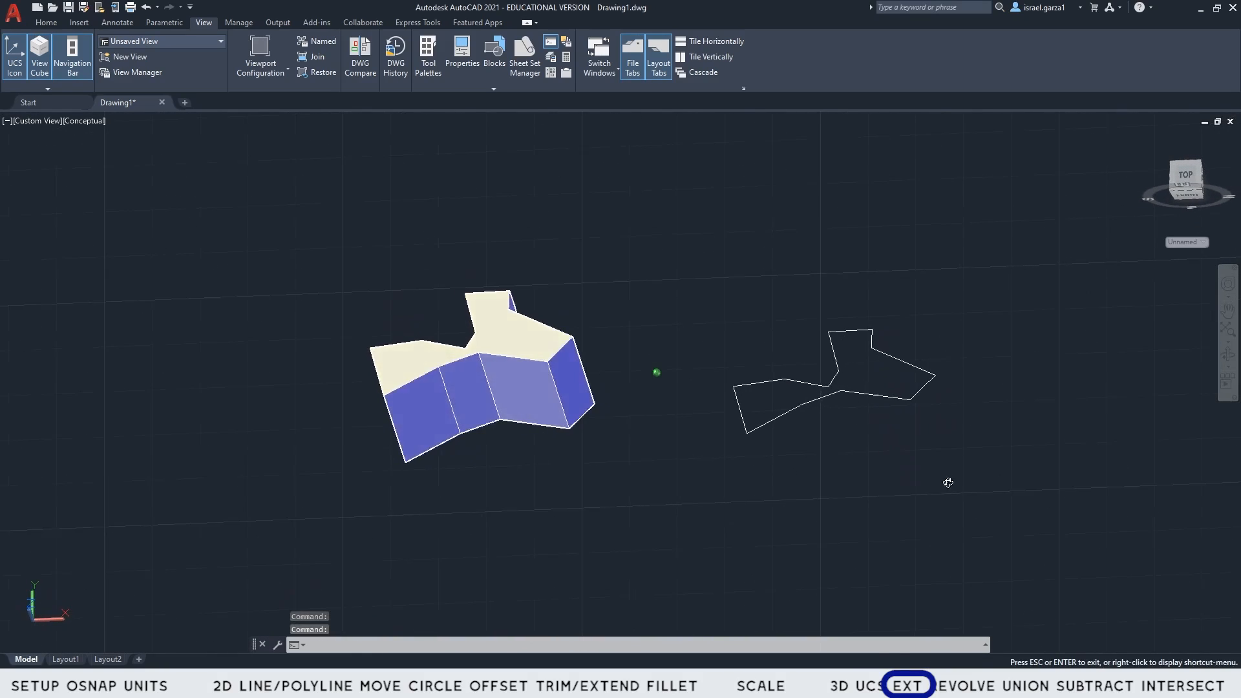
scroll(944, 517, "up", 3)
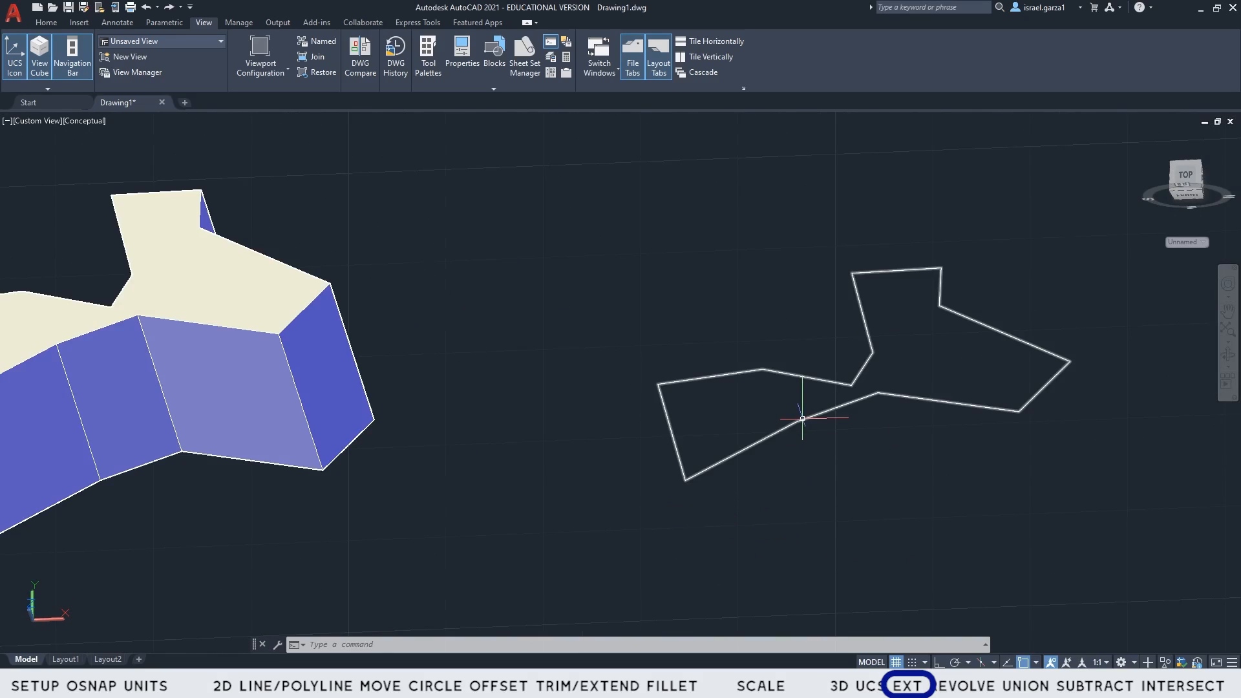
left_click(1022, 483)
left_click(988, 390)
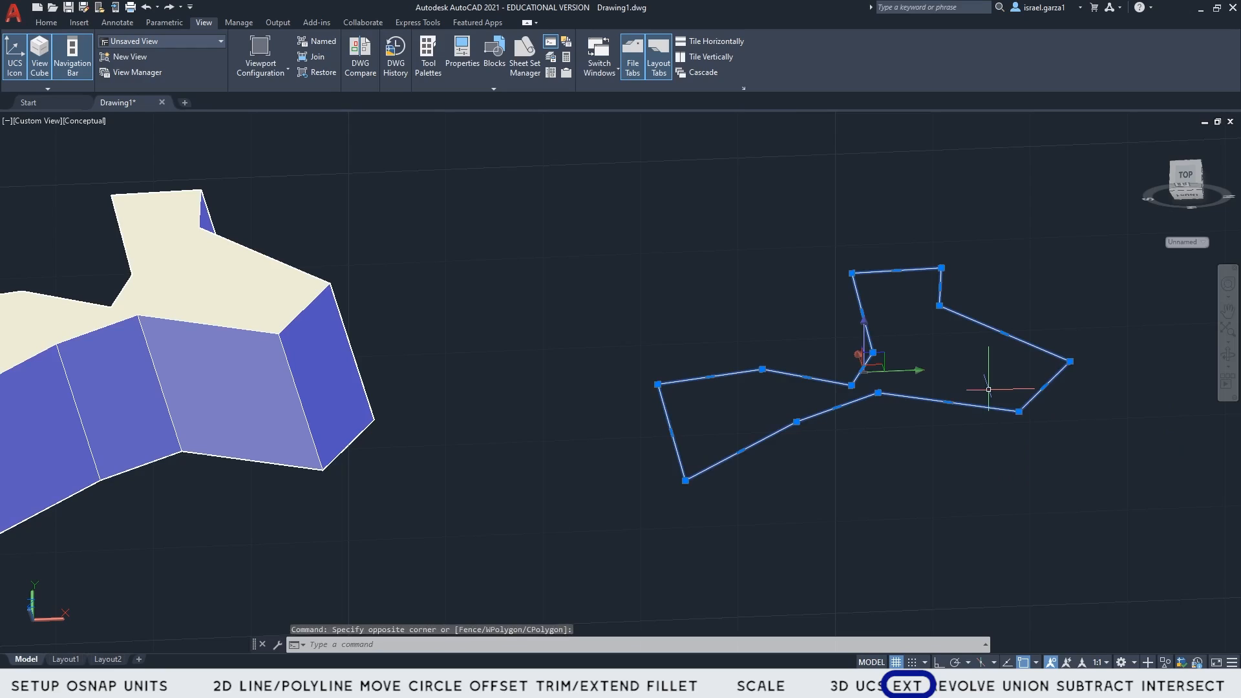
key("Return")
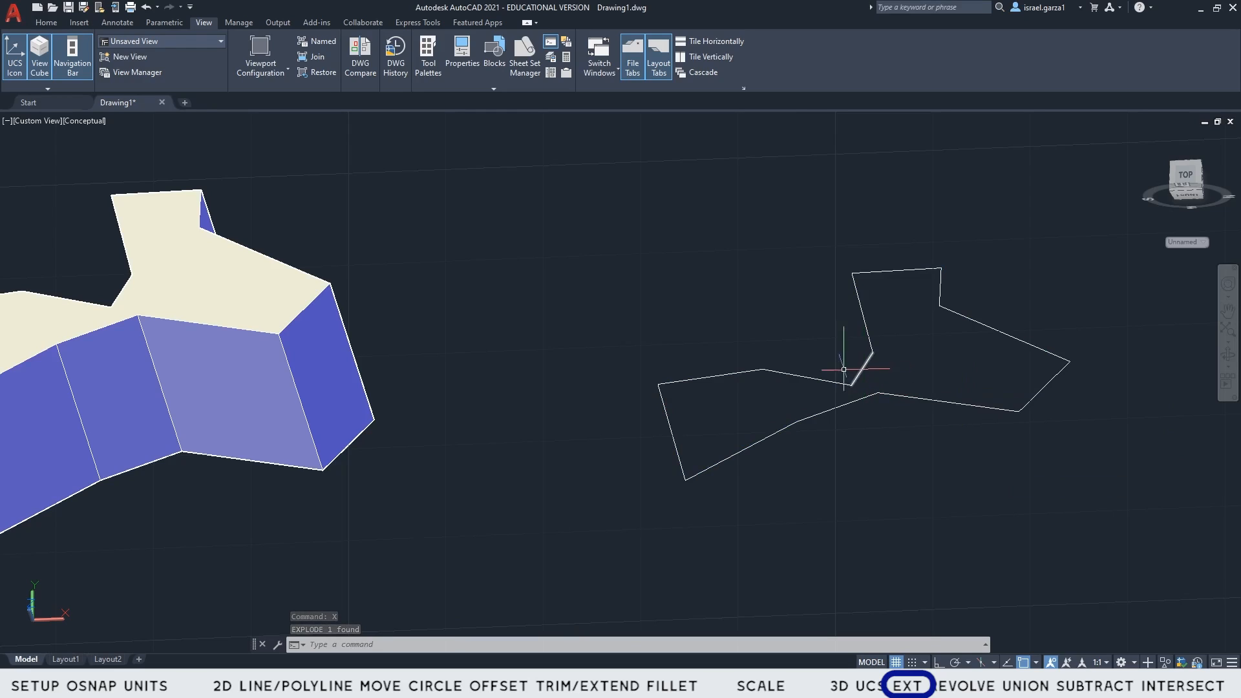
- Extrude all twelve separate line segments of the exploded outline together as surfaces
left_click(562, 192)
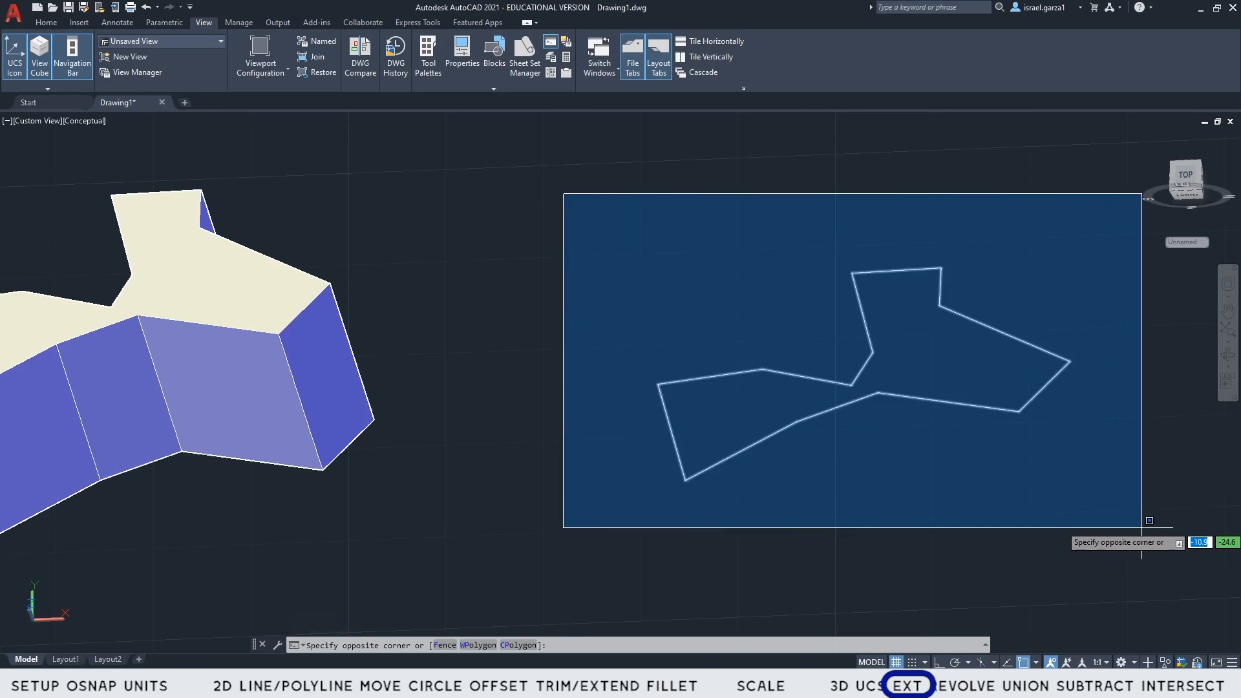
left_click(1134, 530)
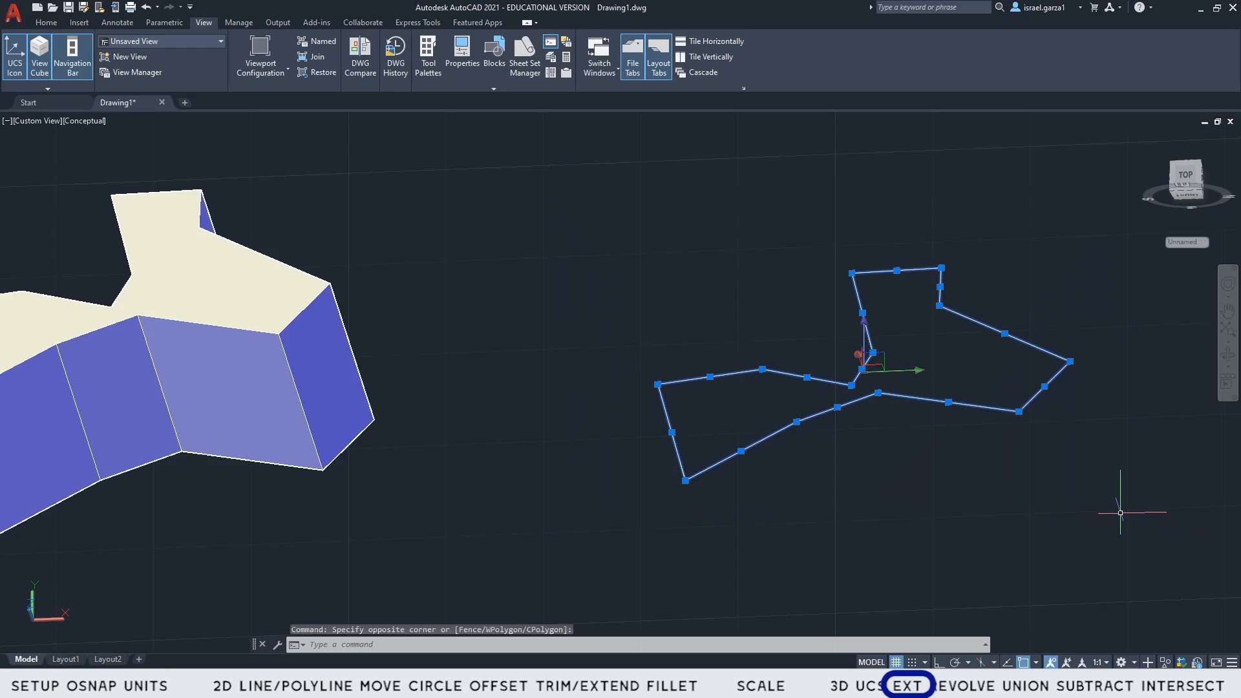
type("ext")
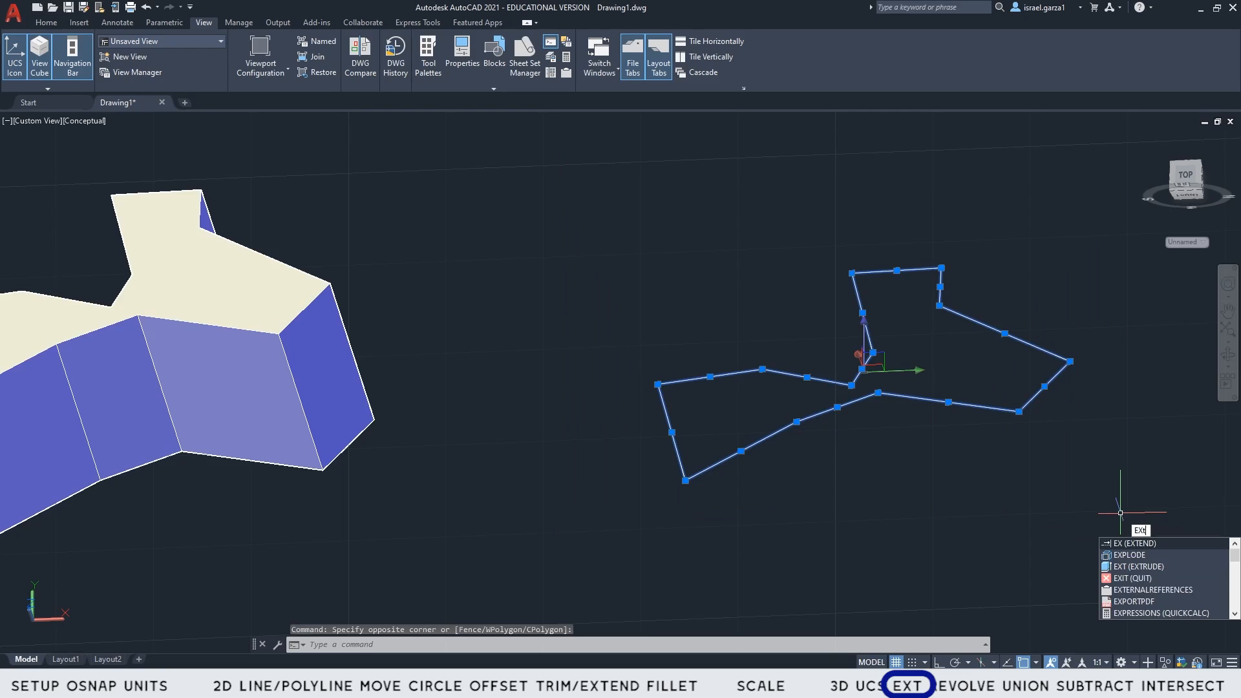
key("Return")
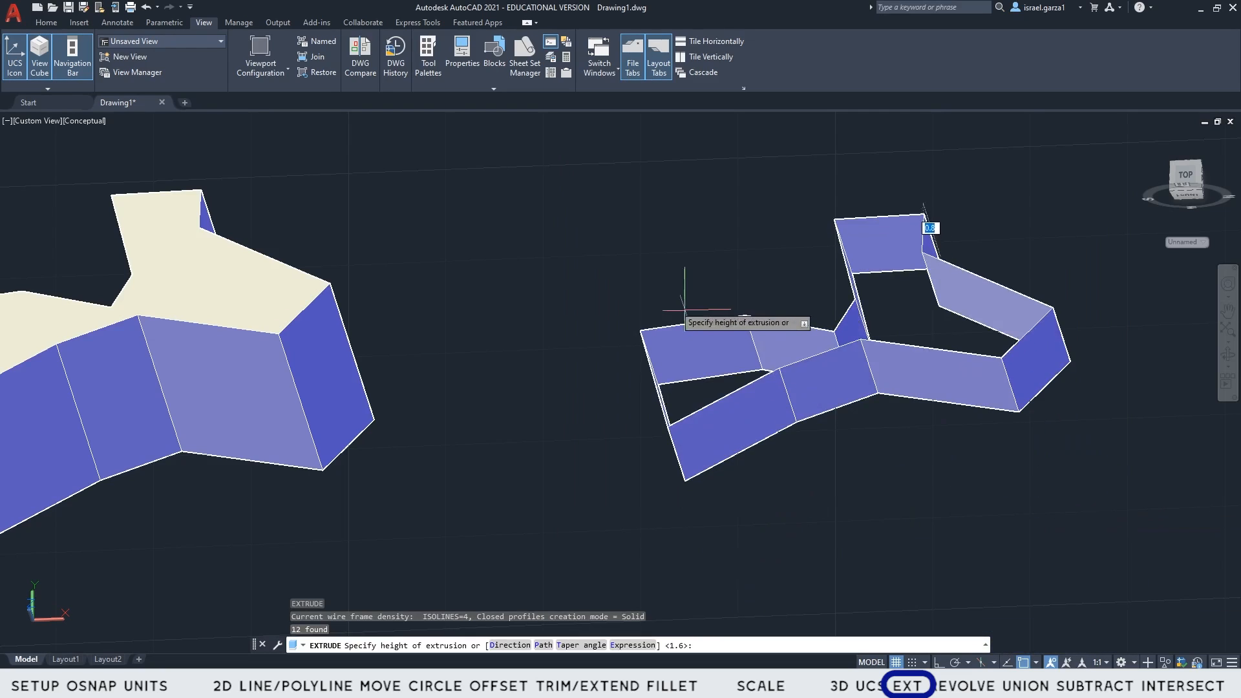
- Extrude the outline's separate lines upward as surfaces and inspect the open shape from different angles
left_click(594, 279)
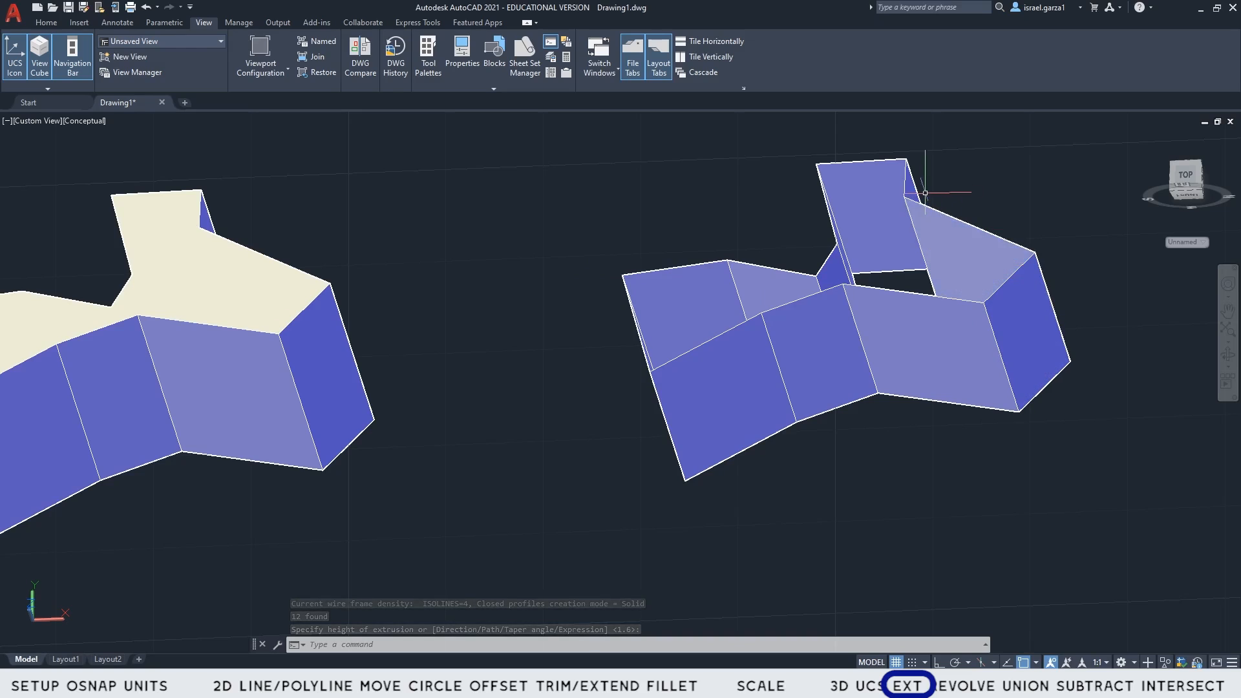
mouse_move(849, 388)
middle_mouse_down("shift")
mouse_move(856, 435)
mouse_move(840, 438)
mouse_move(842, 418)
mouse_move(920, 442)
mouse_move(840, 421)
middle_mouse_up("shift")
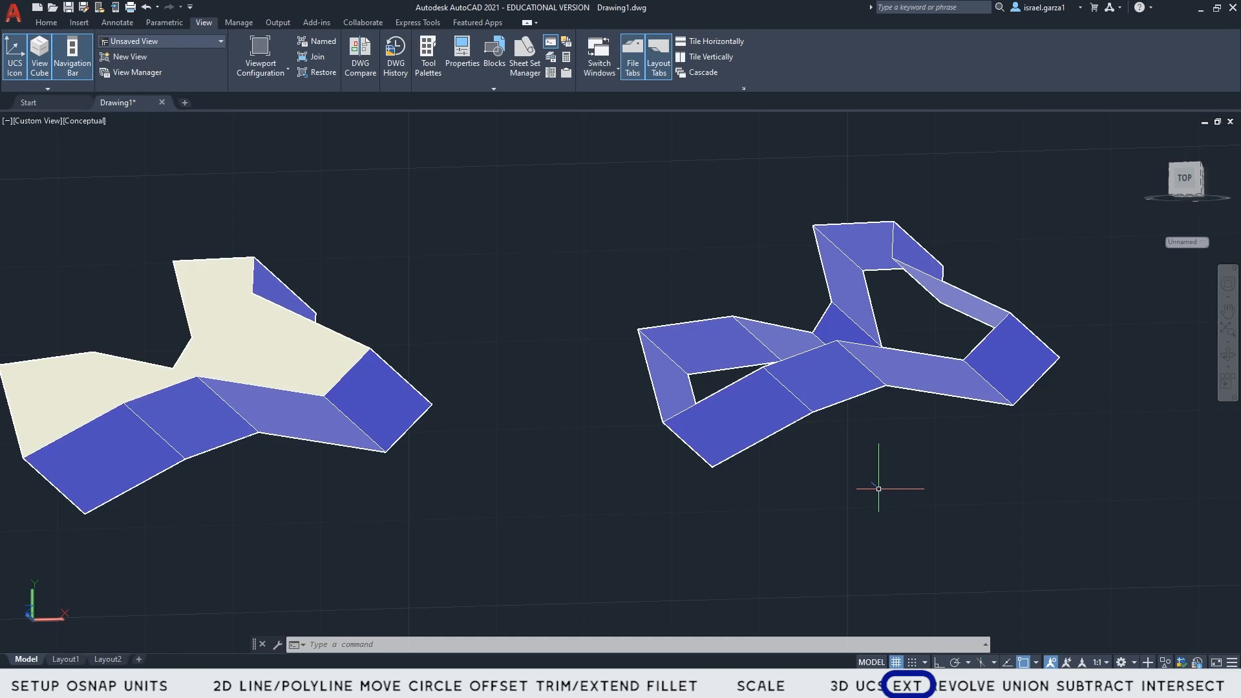
middle_click_drag(879, 489, 879, 517, "shift")
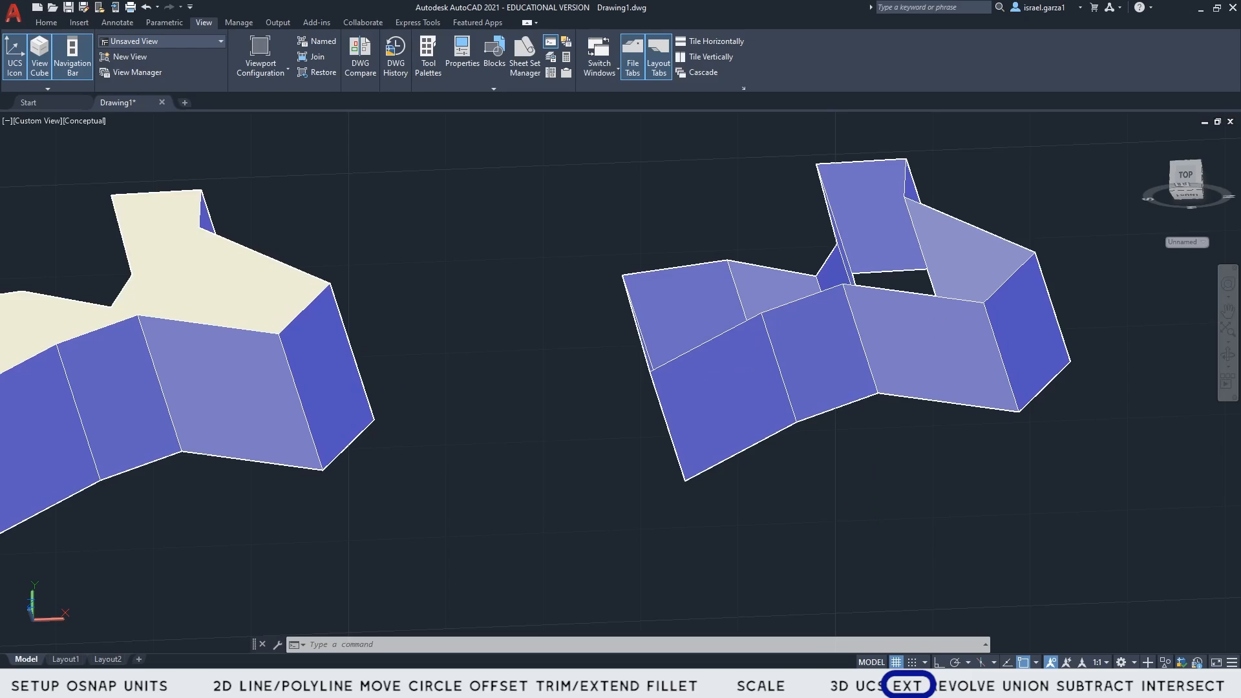
- Undo the surface extrusion and check the flat outline's individual line segments
key("ctrl+z")
key("ctrl+z")
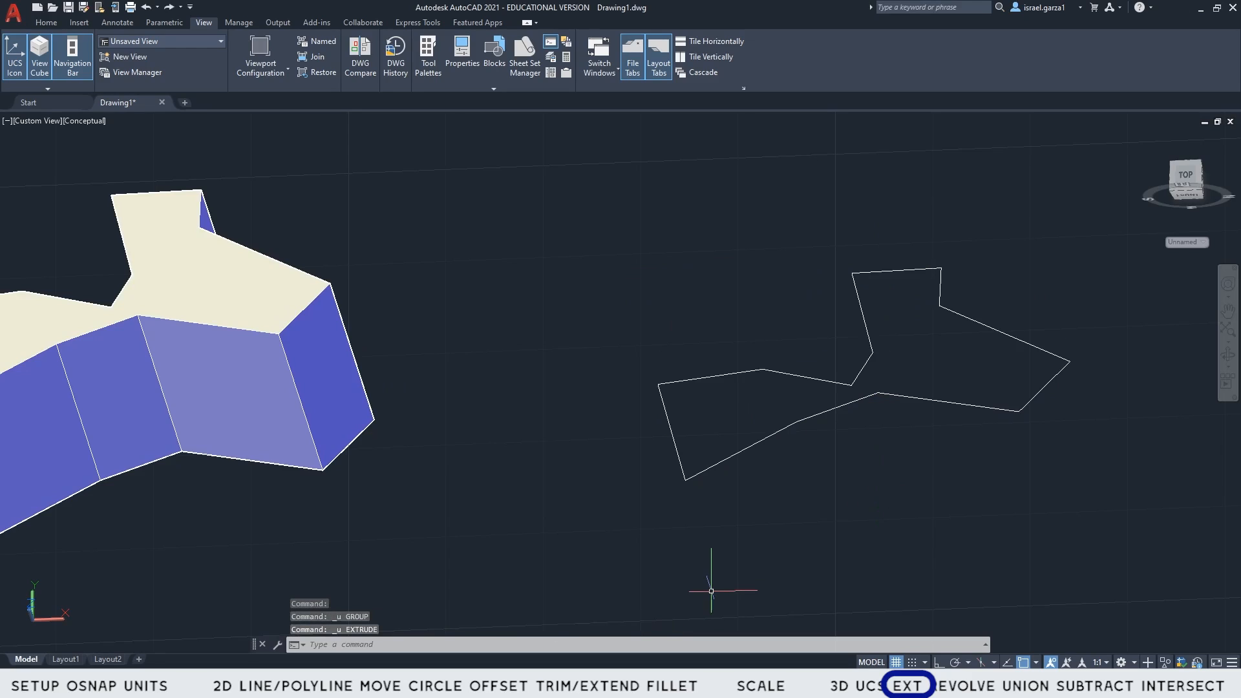
left_click(822, 416)
left_click(734, 447)
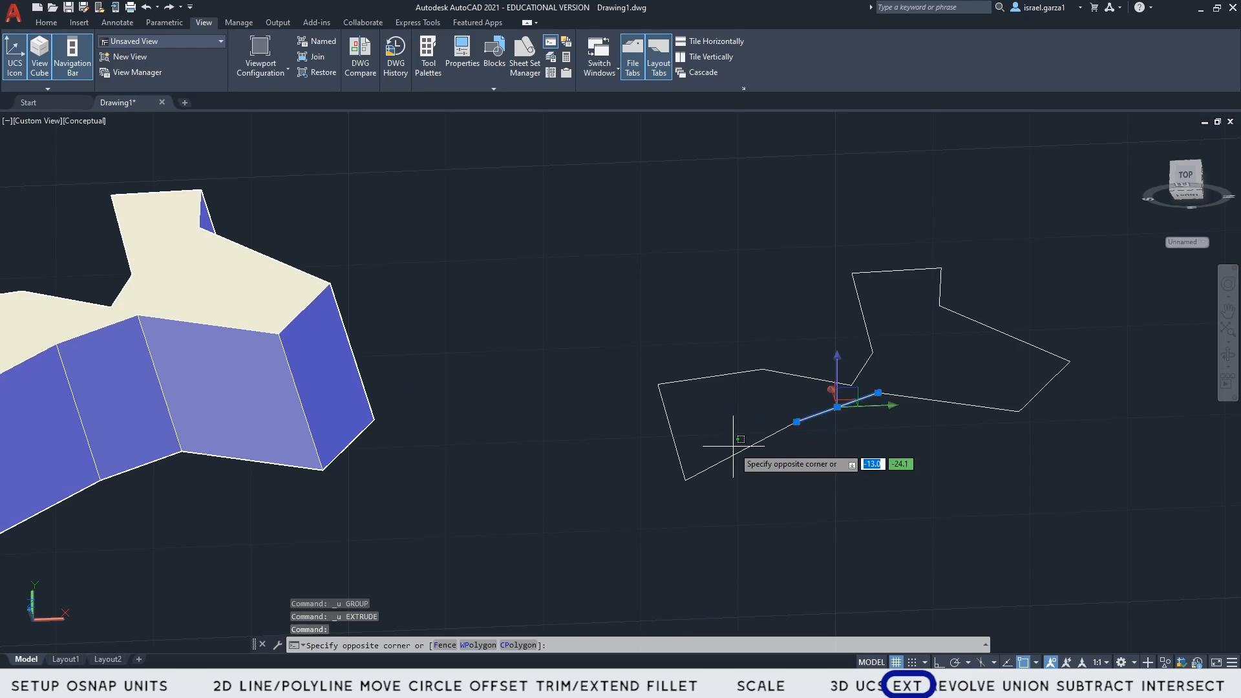
left_click(714, 460)
middle_click_drag(872, 342, 876, 352, "shift")
key("Escape")
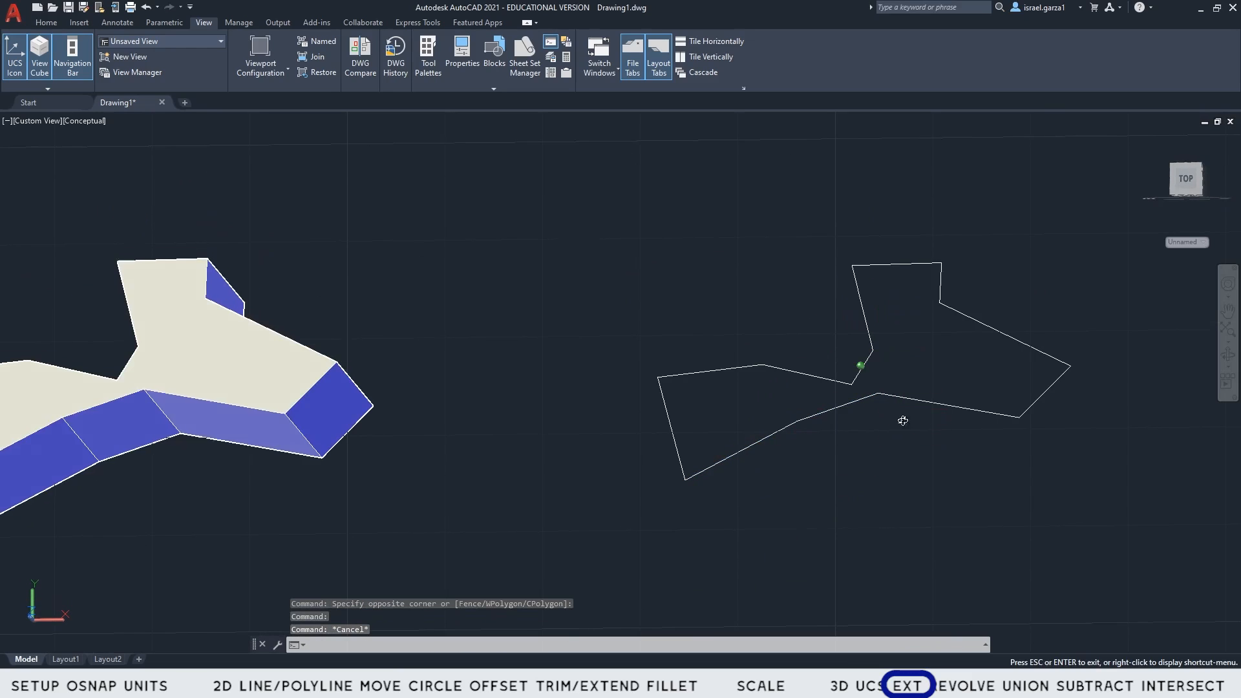
middle_click_drag(903, 421, 911, 362, "shift")
middle_click_drag(923, 278, 931, 459)
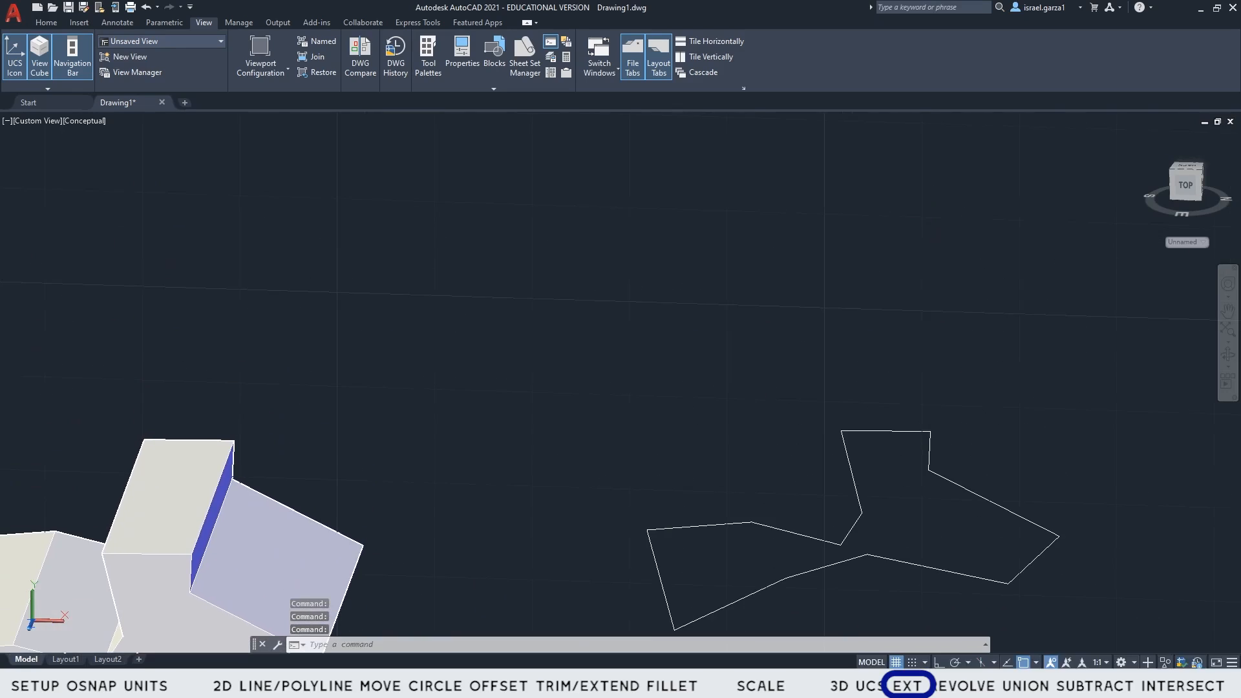
middle_click_drag(856, 430, 874, 417, "shift")
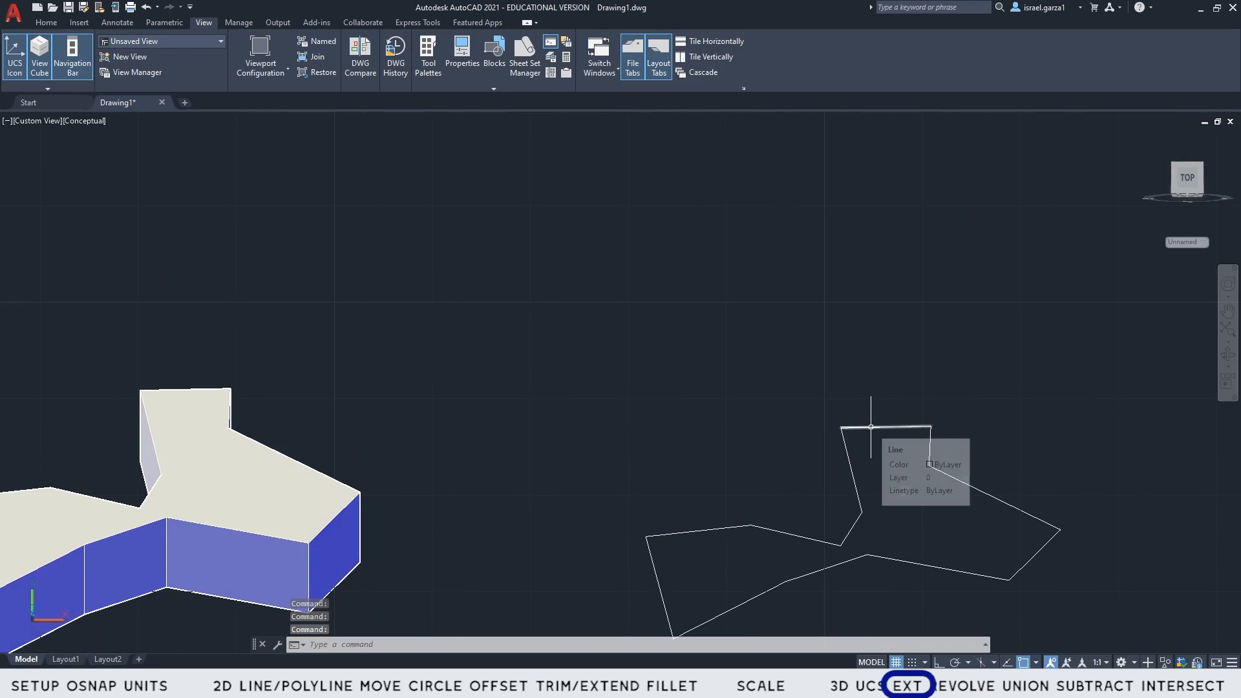
- Draw a line from the lower inner corner of the outline's neck to a point partway along the neck's top edge
type("l")
key("Return")
scroll(879, 494, "up", 3)
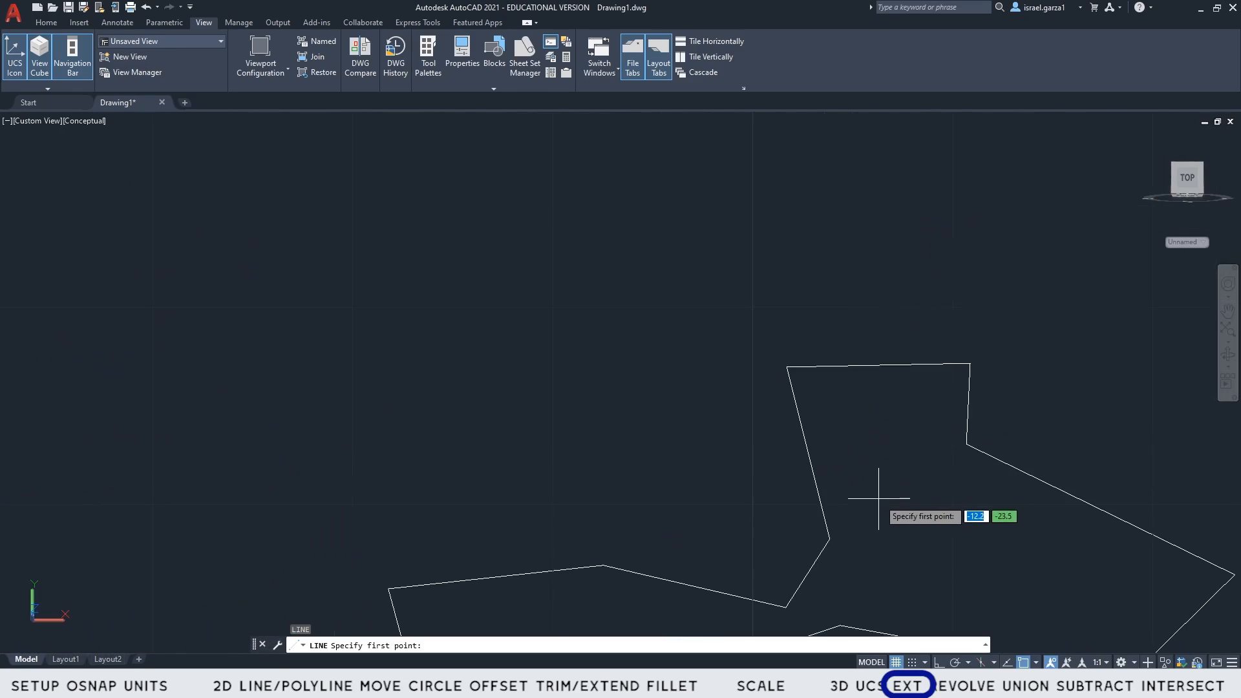
left_click(829, 538)
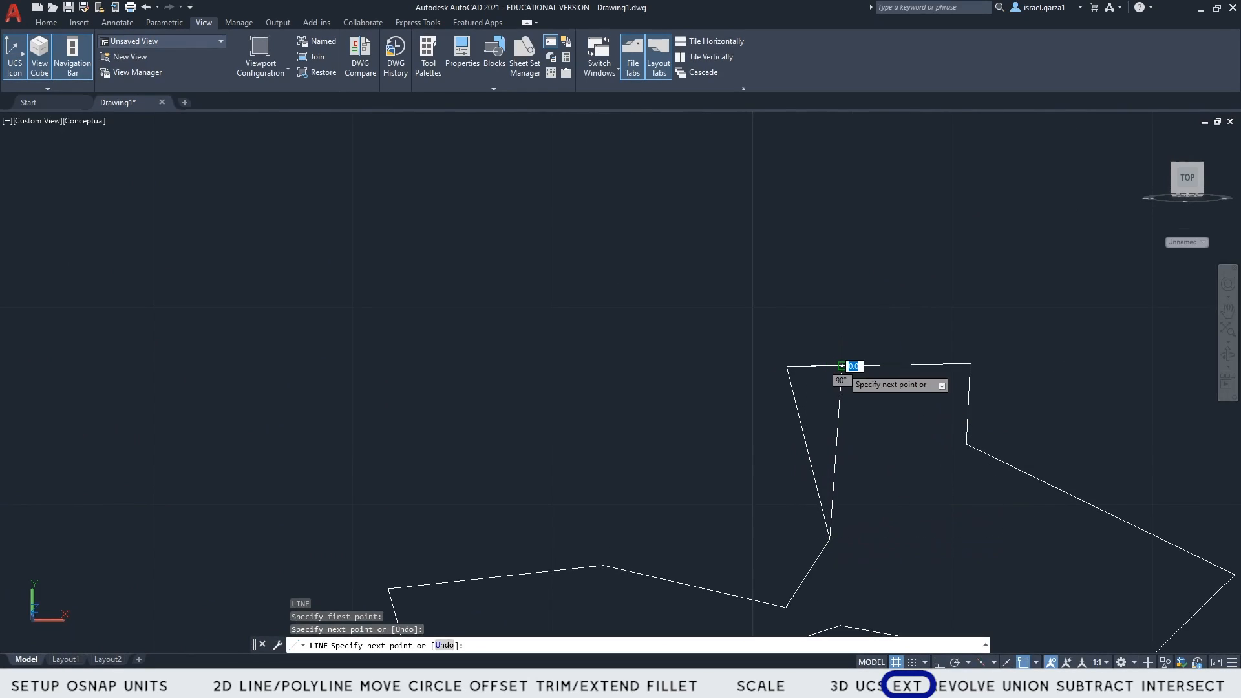
key("Escape")
- Delete the original slanted line on the left side of the outline's neck
left_click(818, 420)
left_click(776, 398)
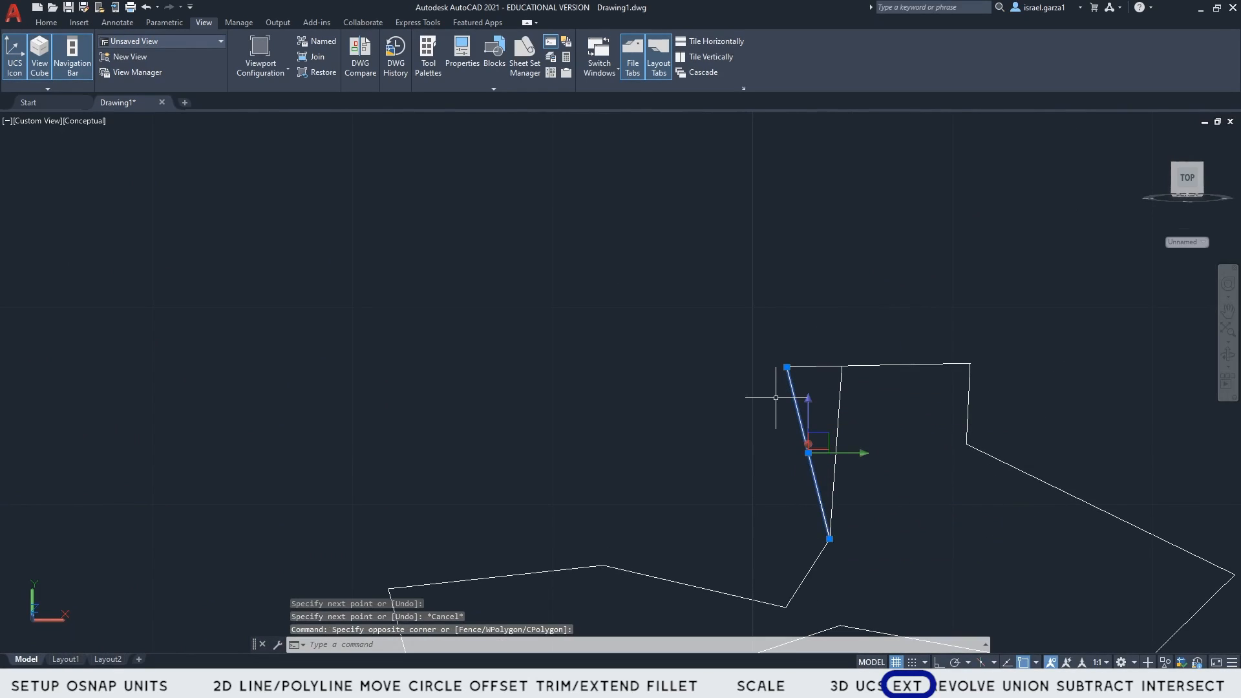
key("Delete")
- Try to join all lines of the outline, including the overhanging top edge
middle_click_drag(804, 471, 832, 241)
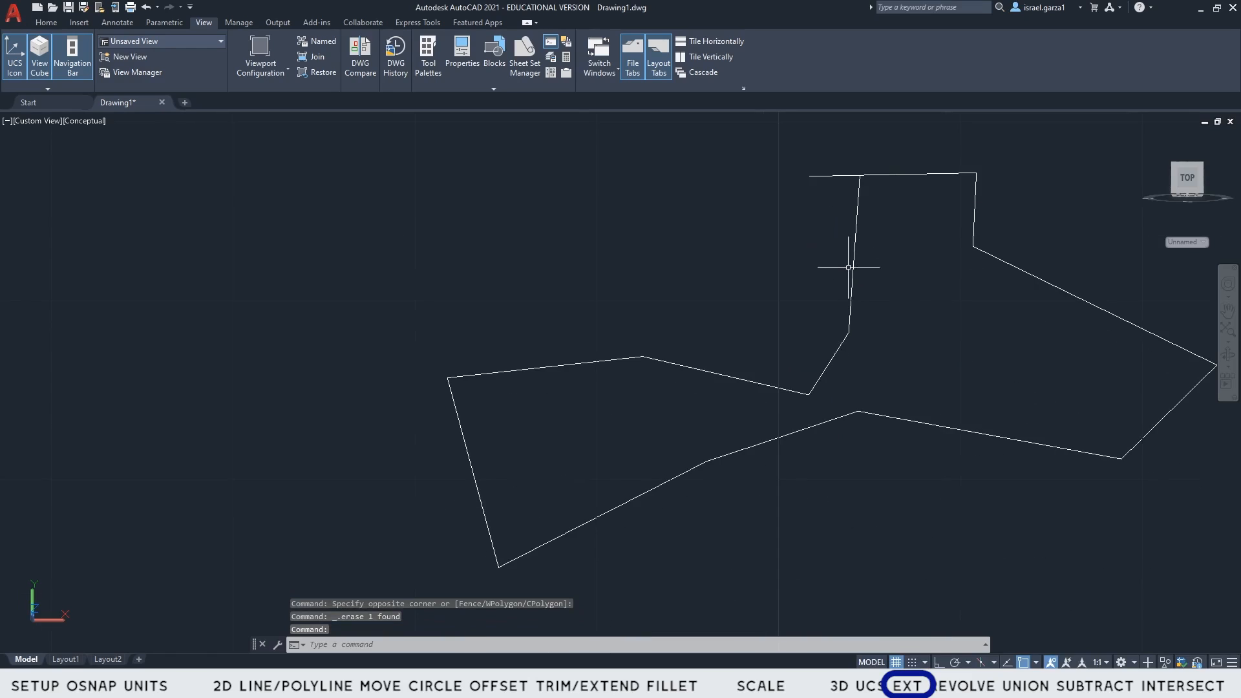
middle_click_drag(892, 343, 738, 377)
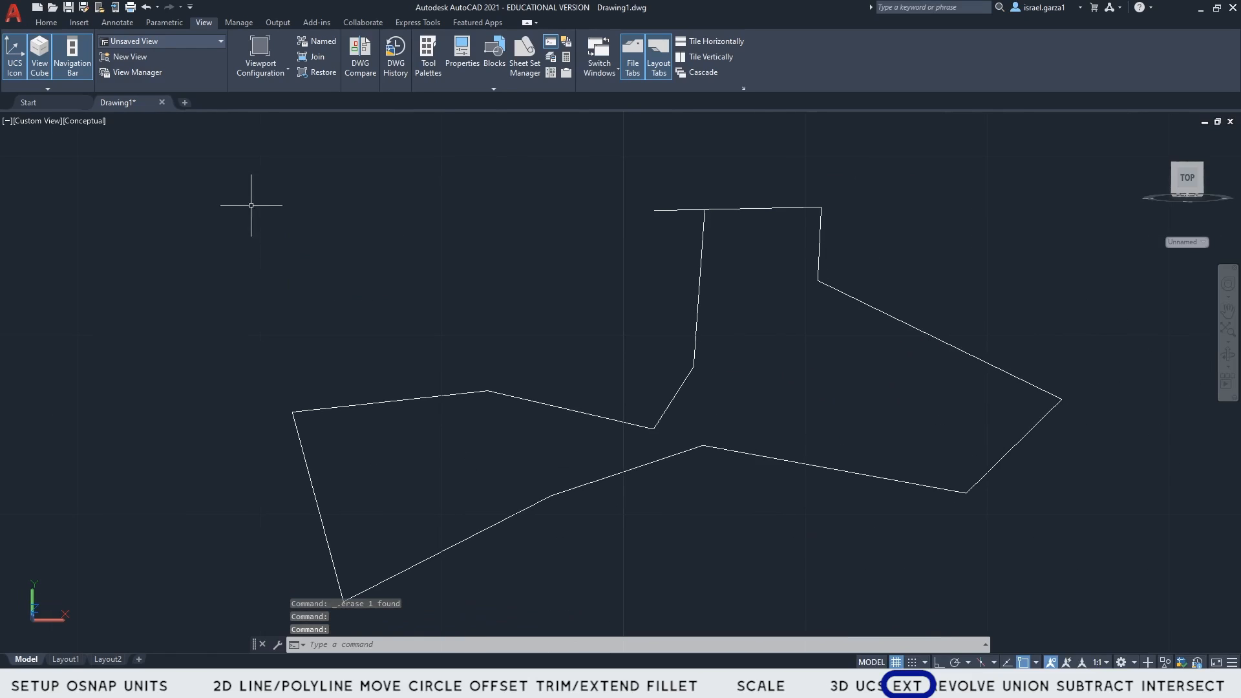
middle_click_drag(491, 305, 535, 252)
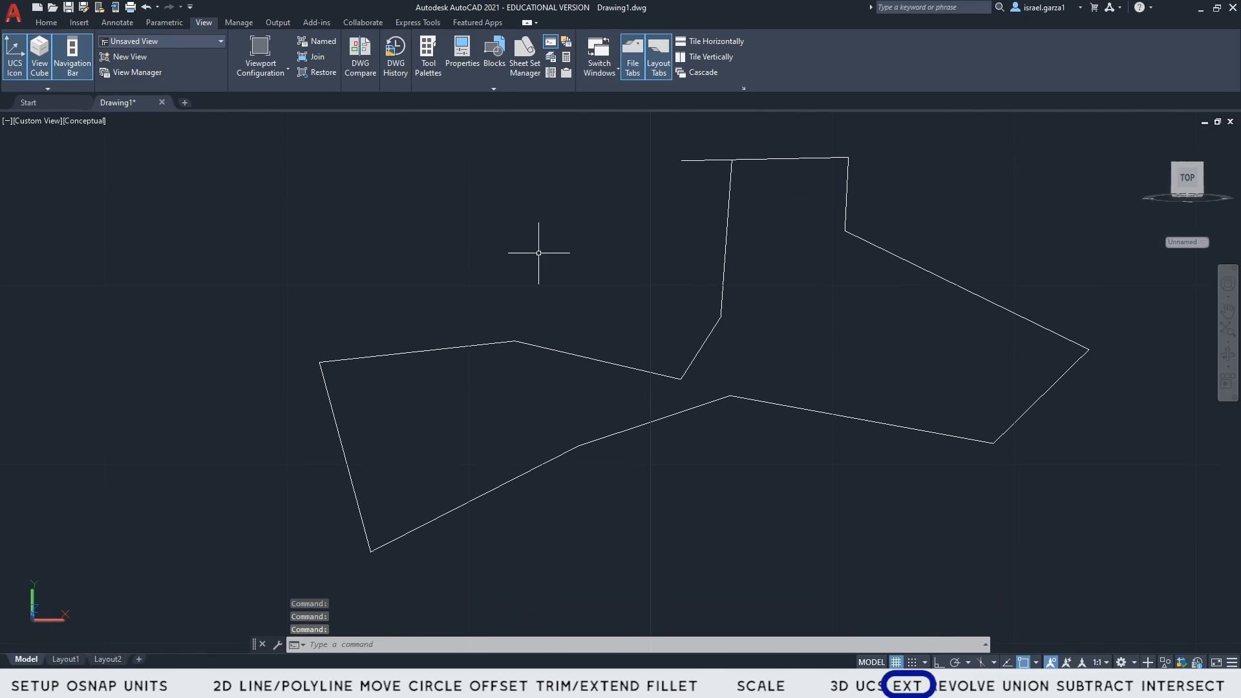
left_click(270, 138)
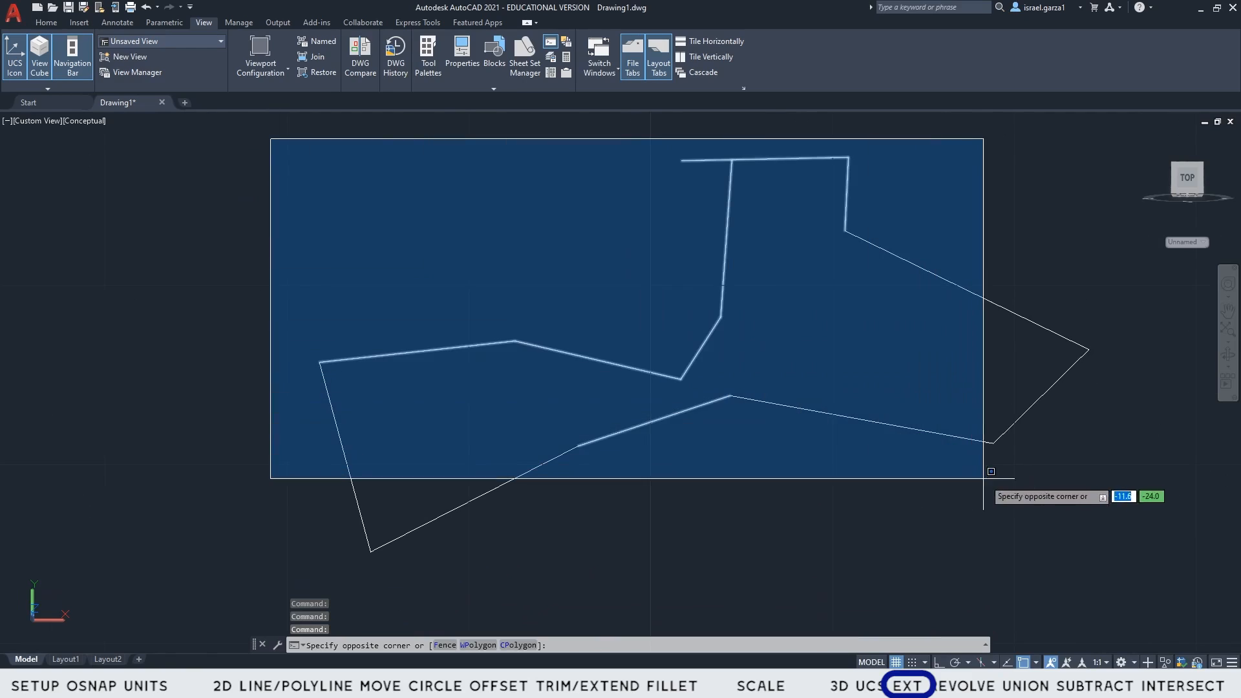
left_click(1108, 574)
type("join")
key("Return")
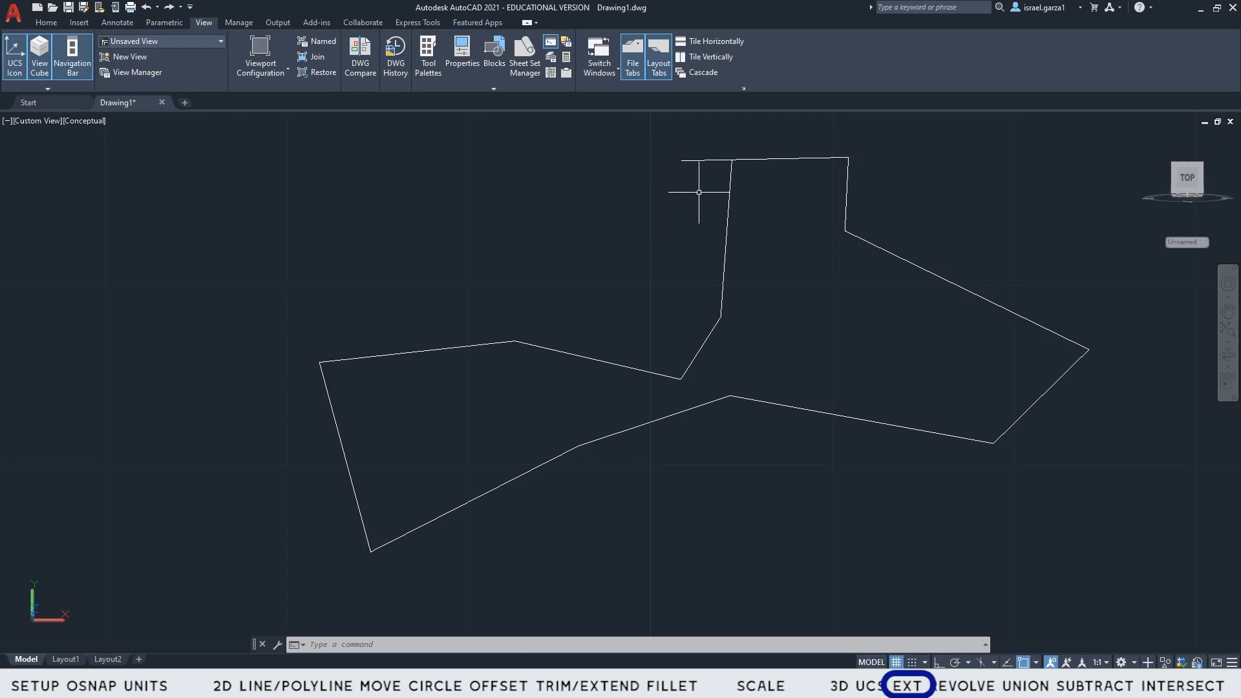
- Join all twelve lines of the outline with the overhanging top edge into one polyline
scroll(699, 192, "down", 5)
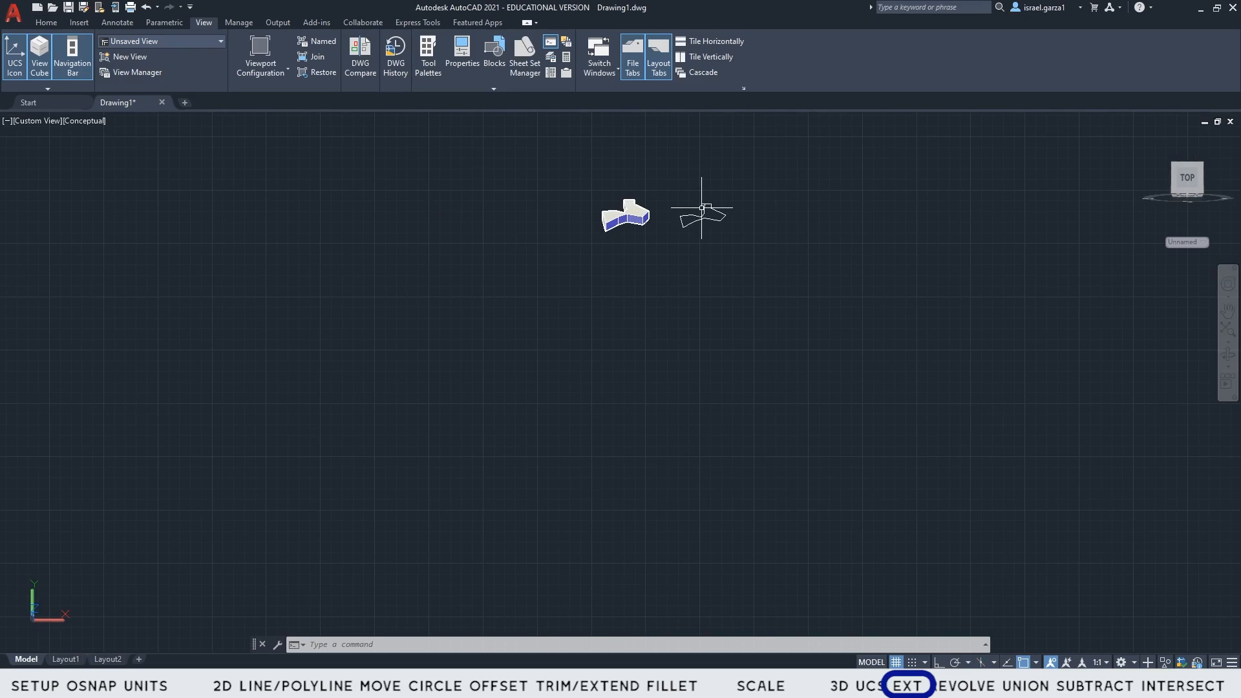
scroll(701, 208, "up", 5)
scroll(696, 208, "up", 2)
key("ctrl+y")
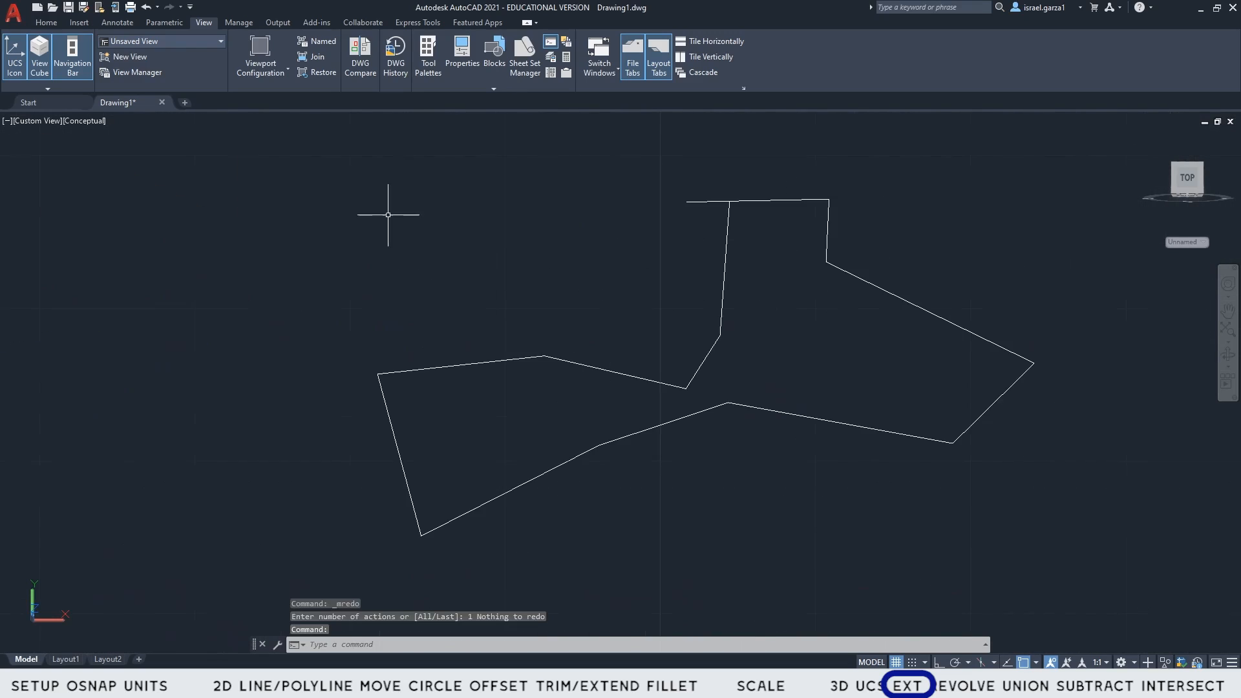
left_click(319, 164)
left_click(1063, 542)
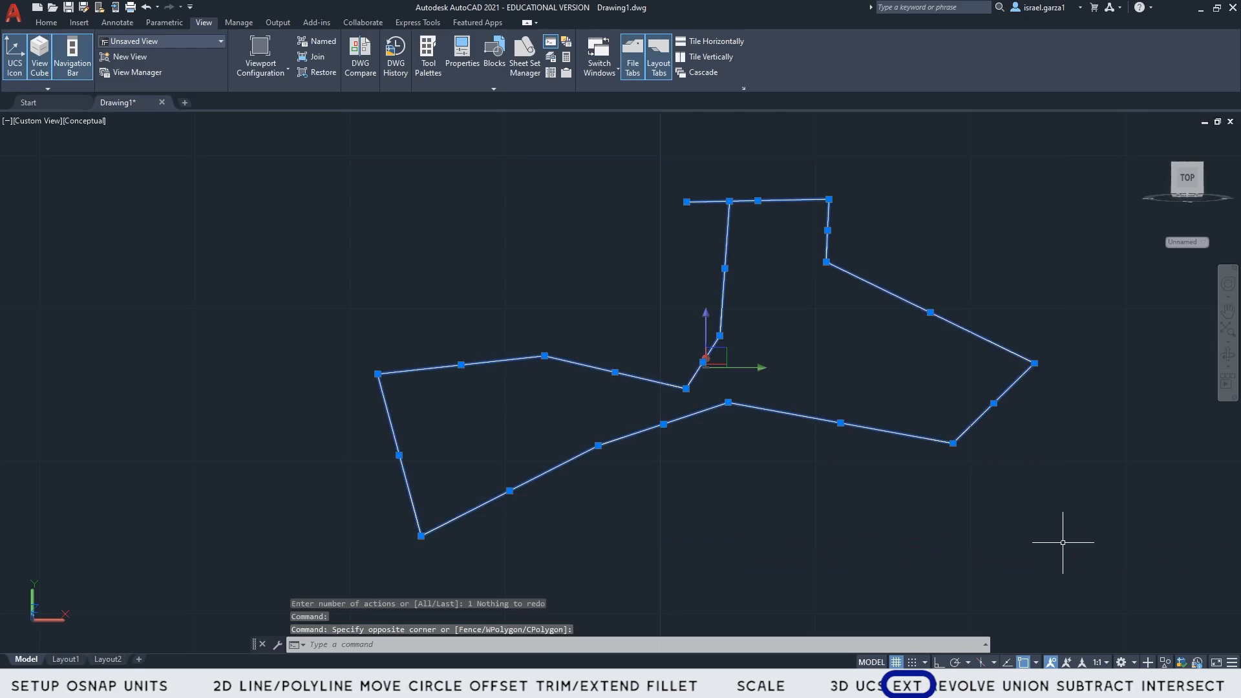
type("join")
key("Return")
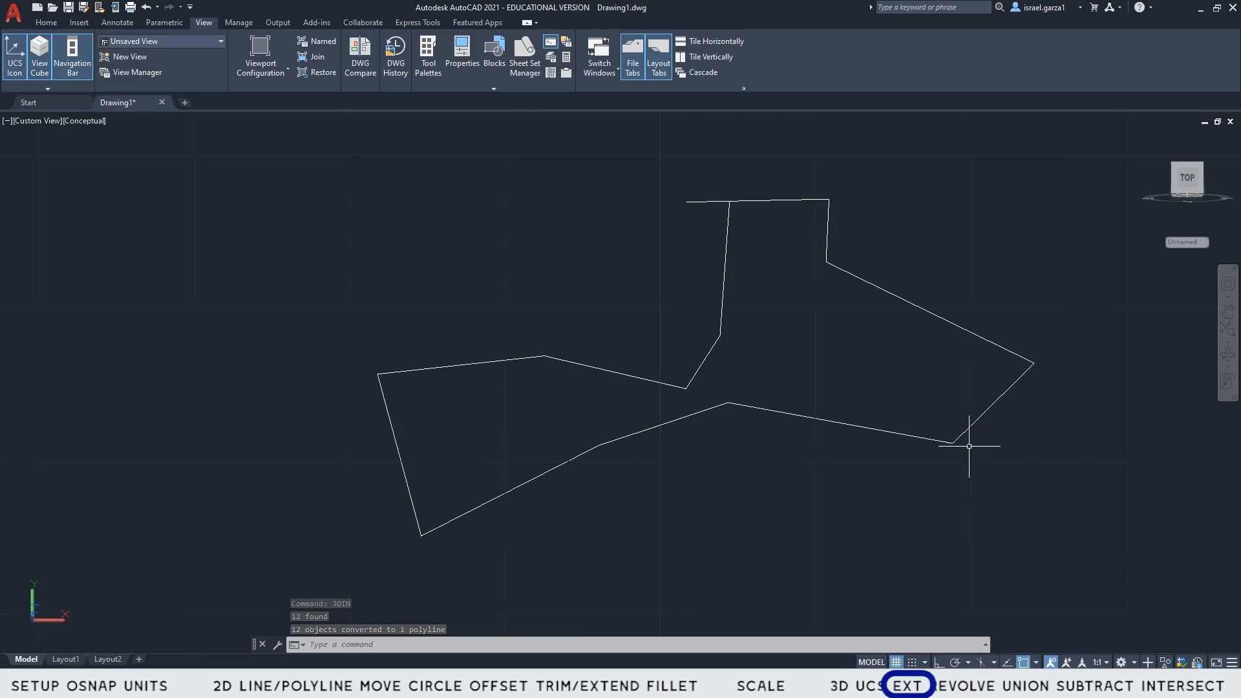
- Try to extrude the joined polyline whose top edge overhangs the neck
middle_click_drag(885, 564, 821, 521, "shift")
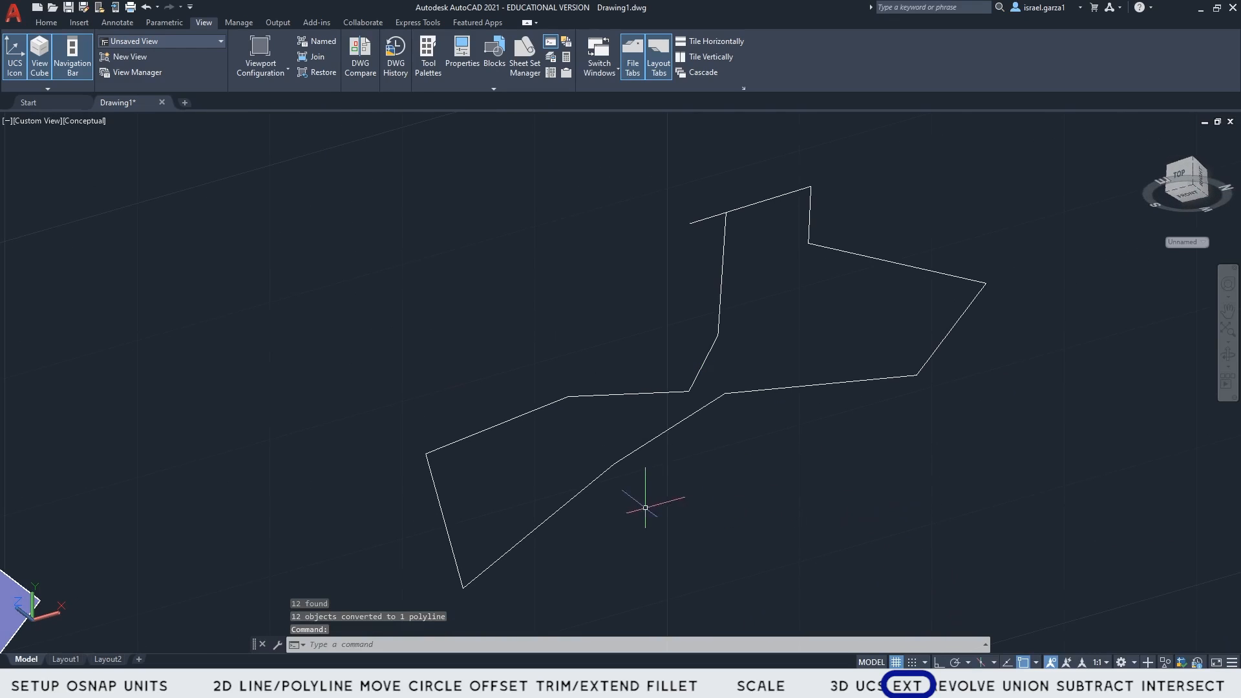
left_click_drag(643, 498, 530, 435)
key("Return")
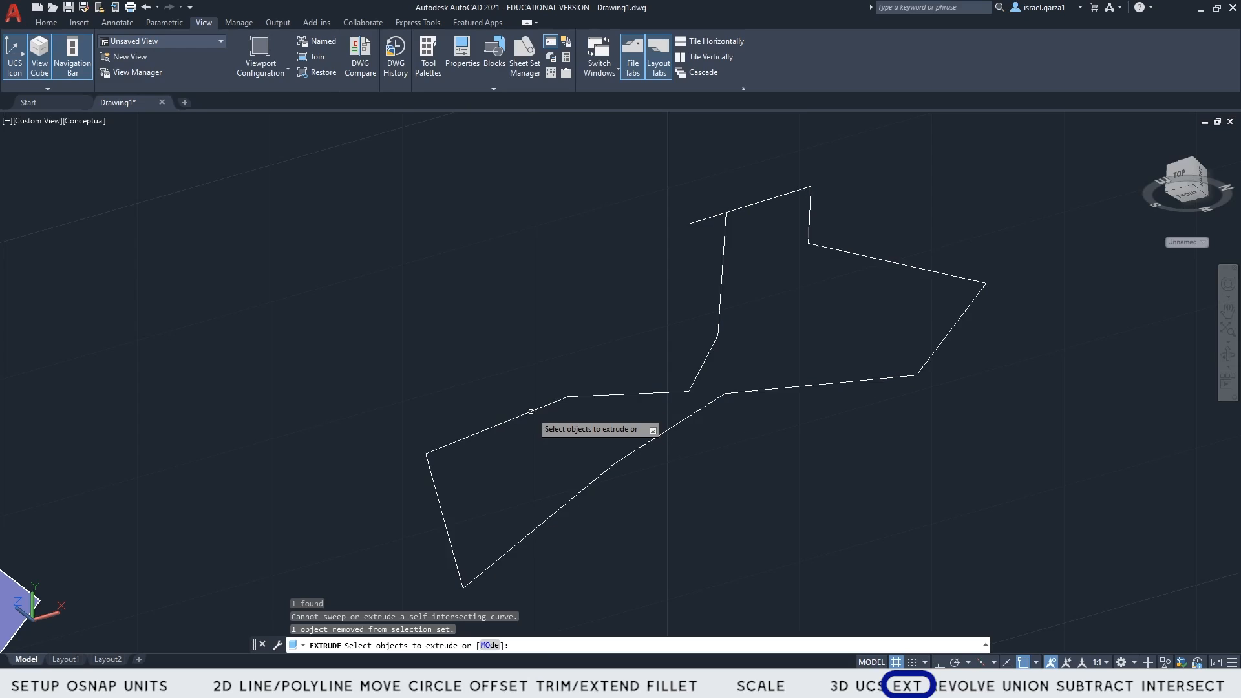
key("ctrl+z")
key("ctrl+z")
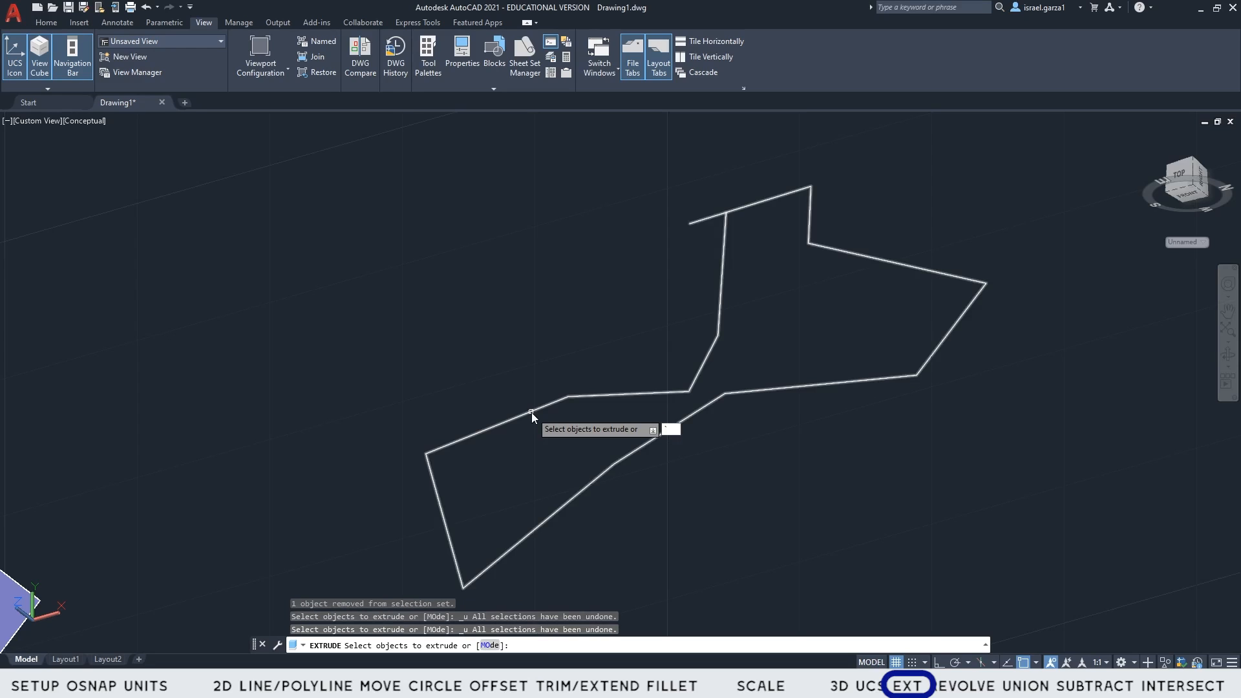
left_click(554, 338)
key("Escape")
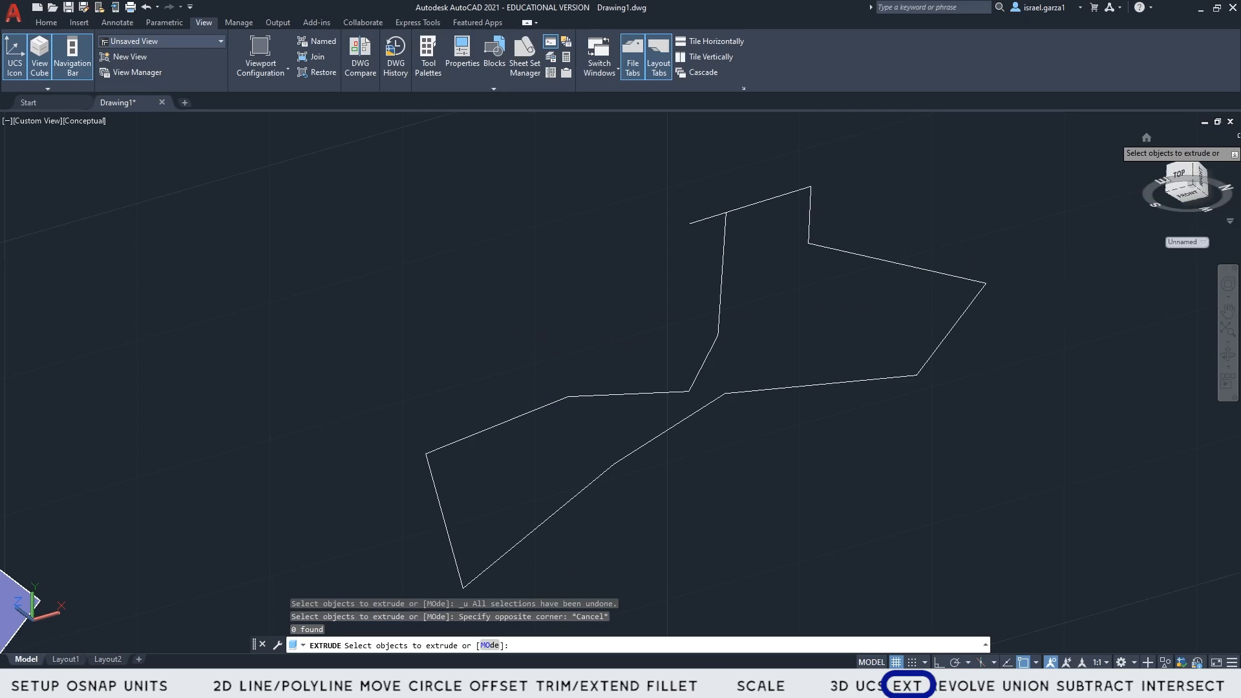
- Leave the Extrude command and explode the overhanging polyline back into separate lines
left_click(1201, 178)
scroll(810, 381, "up", 5)
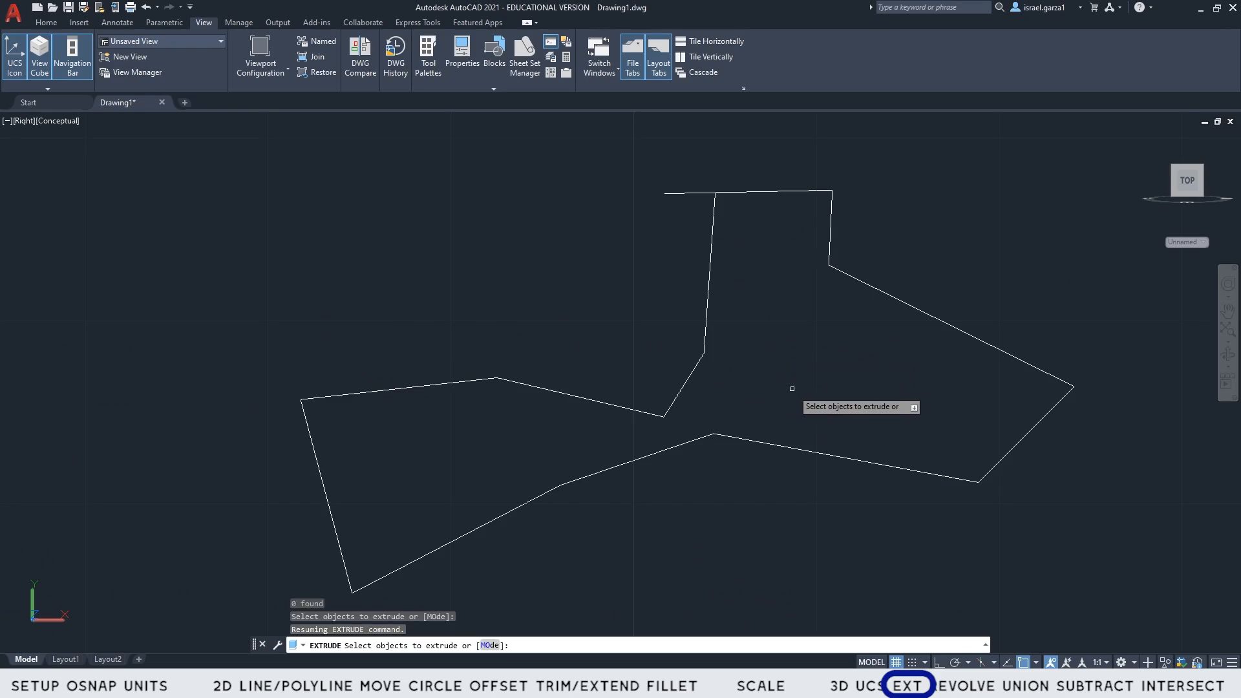
key("Escape")
left_click(789, 390)
left_click(670, 310)
type("x")
key("Return")
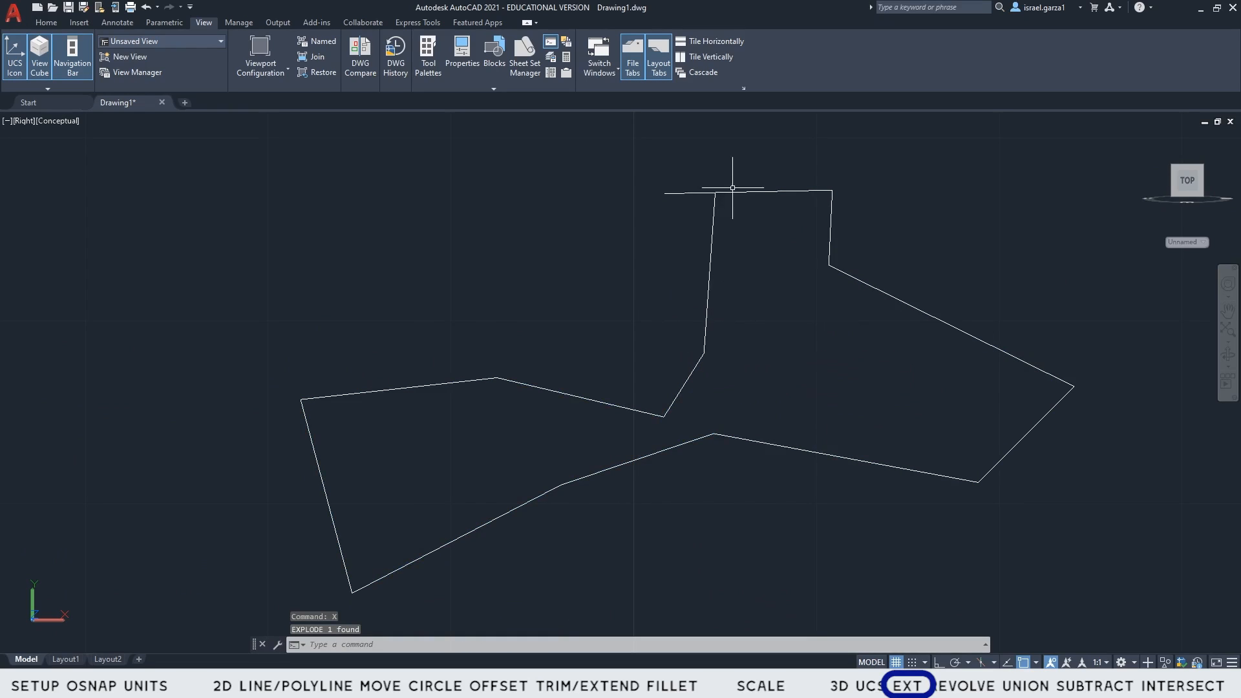
scroll(711, 192, "up", 2)
scroll(709, 192, "up", 3)
left_click(654, 240)
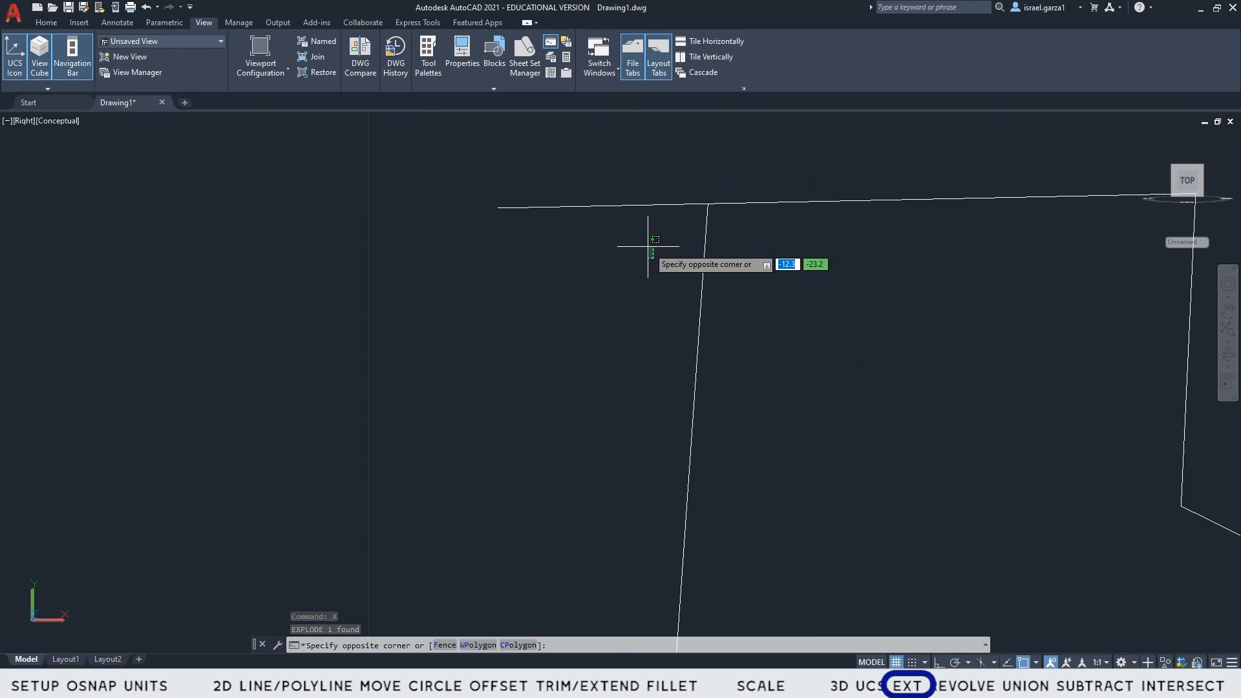
key("Escape")
type("pline")
key("Return")
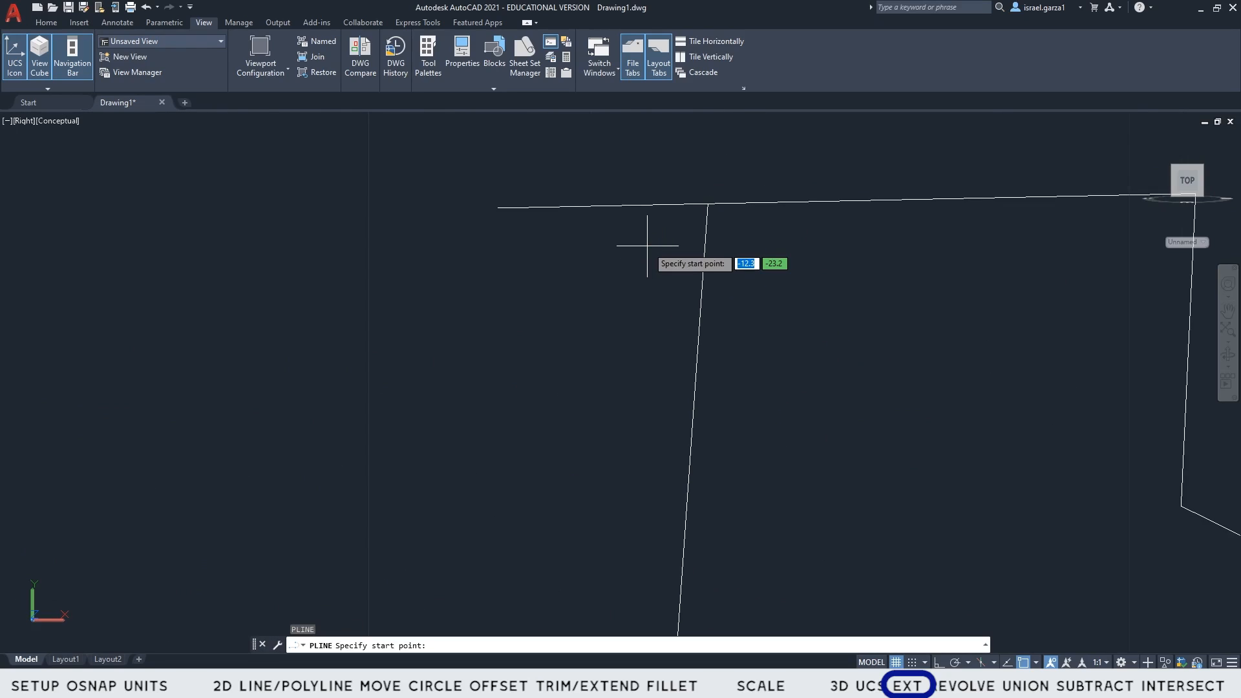
- Stretch the upper end of the neck's left line to just beyond the top edge's free end, leaving a small gap
left_click(773, 275)
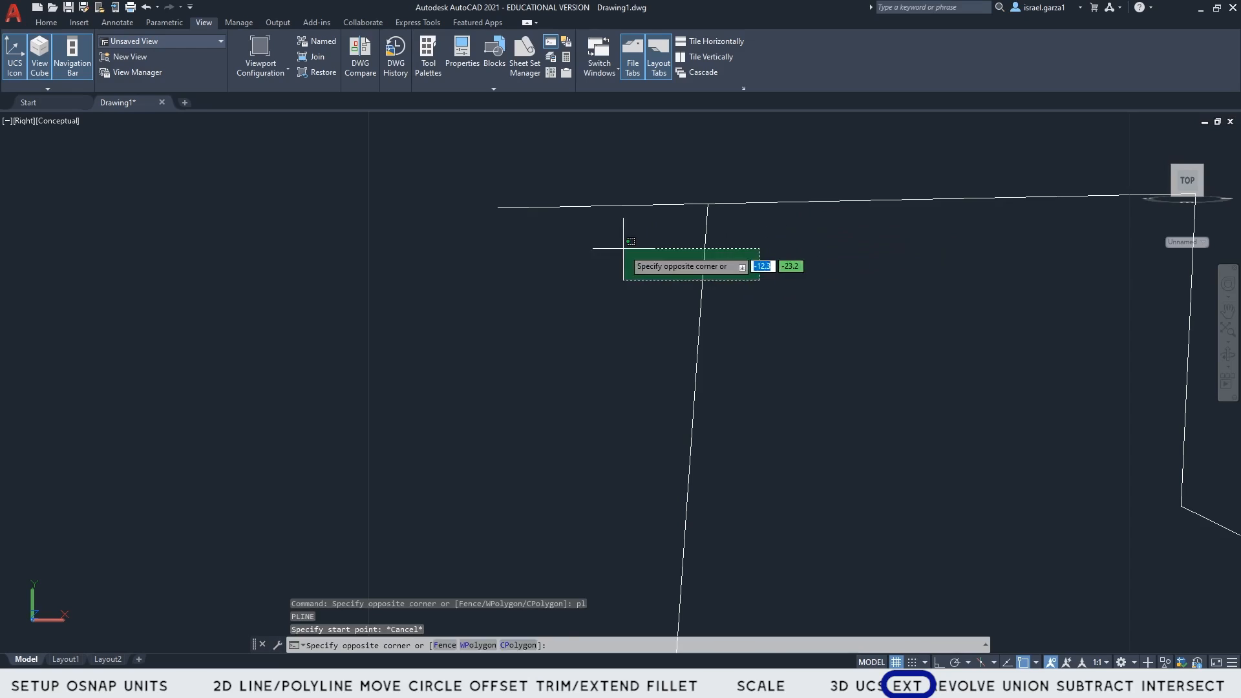
left_click(614, 239)
left_click(708, 204)
left_click(457, 224)
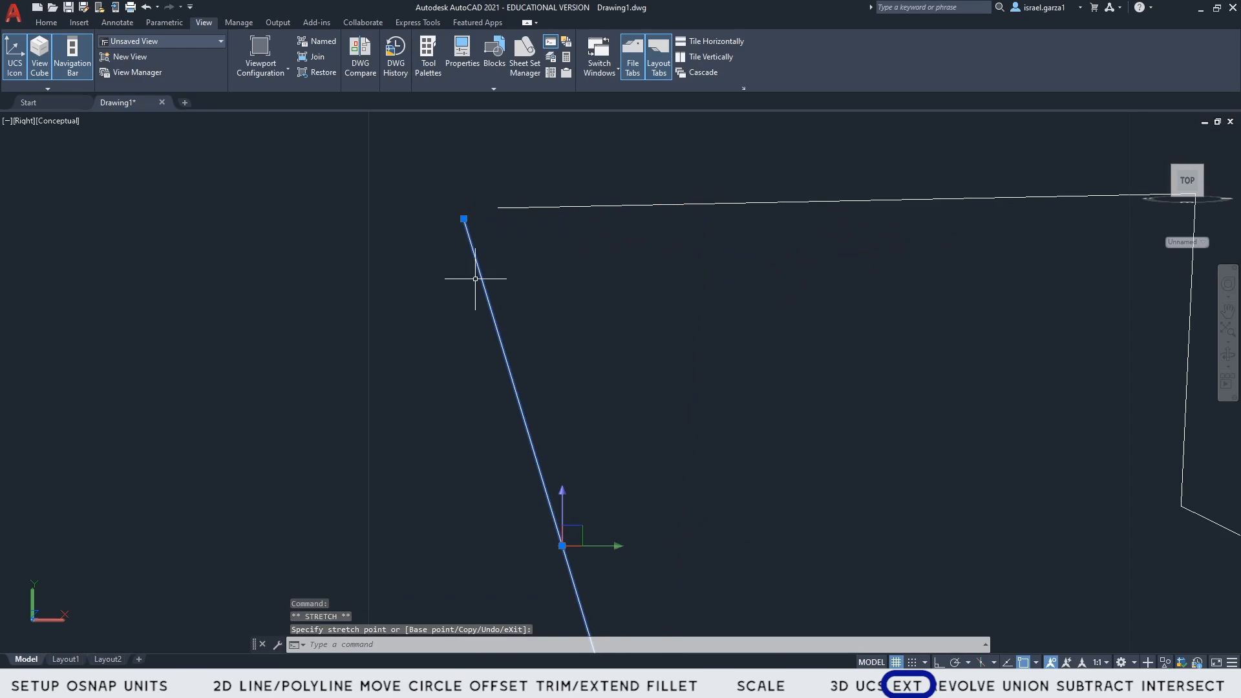
key("Escape")
- Join all the outline's lines into one polyline, keeping the small gap at the neck's upper corner
scroll(705, 189, "down", 6)
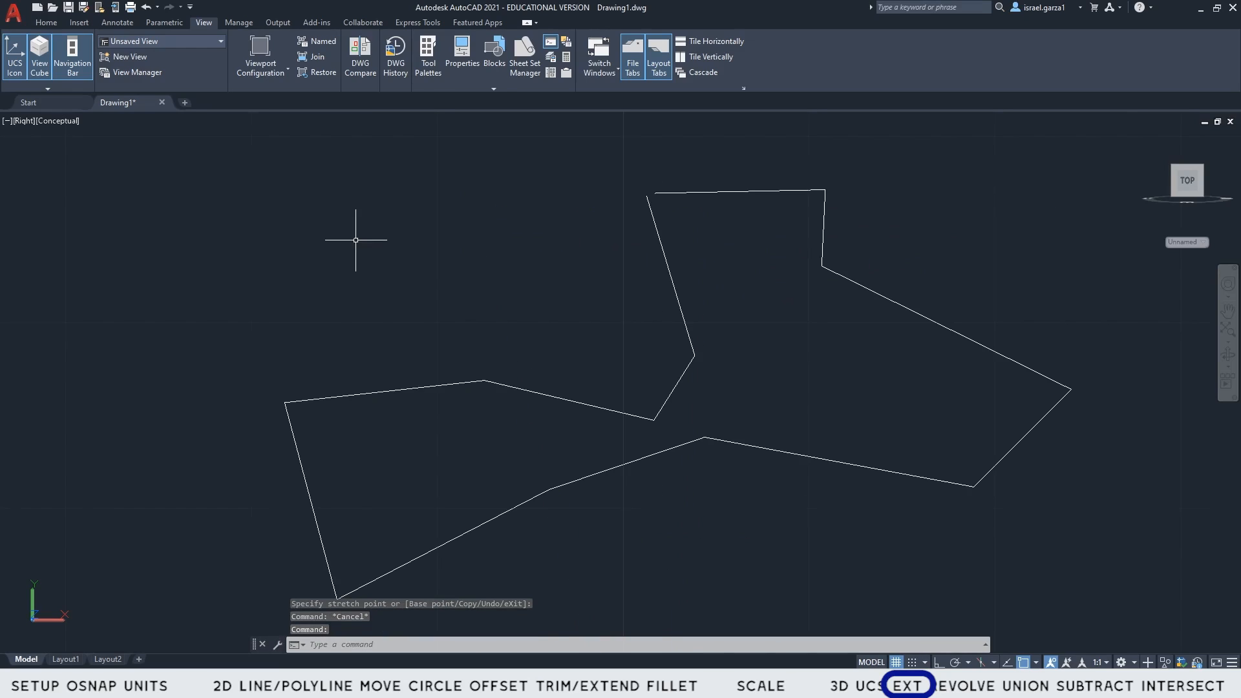
left_click(241, 169)
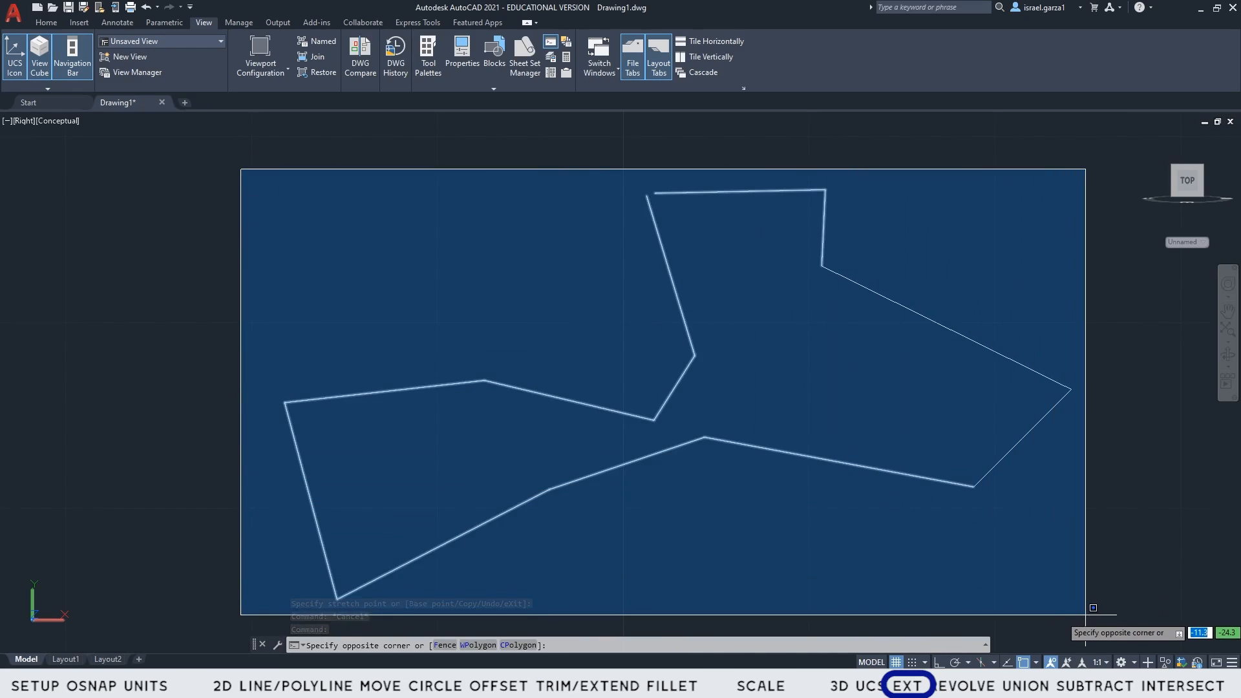
left_click(1086, 614)
type("joi")
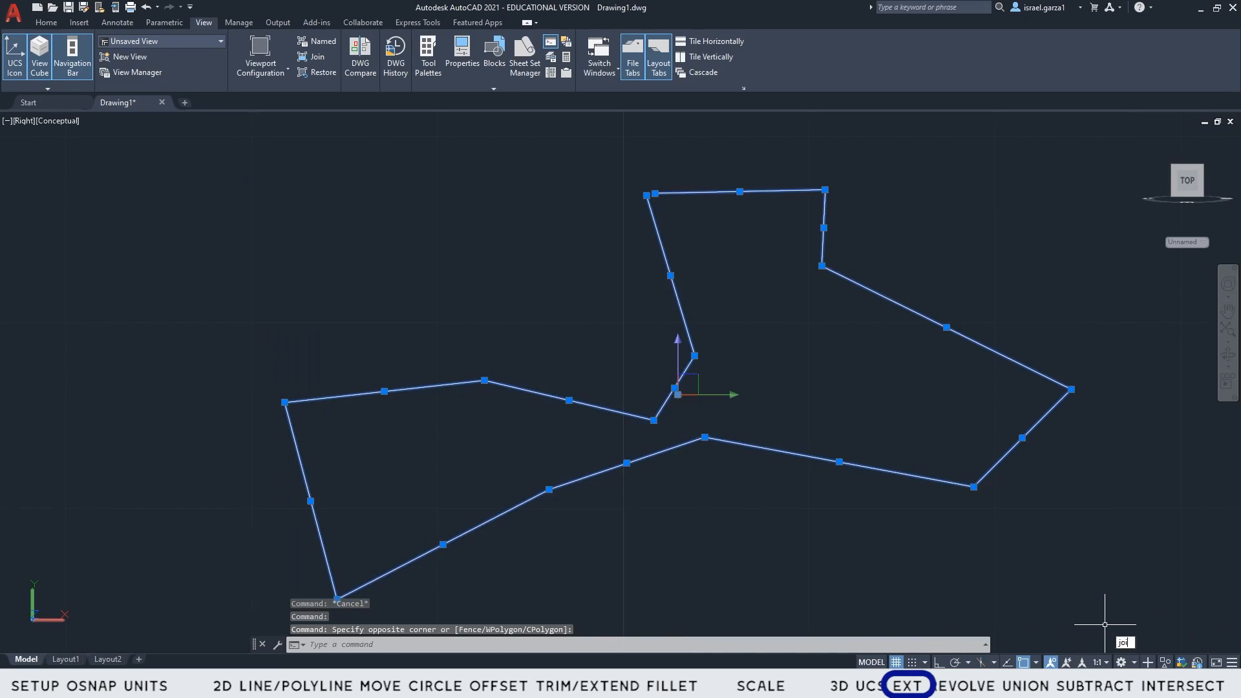
type("n")
key("Return")
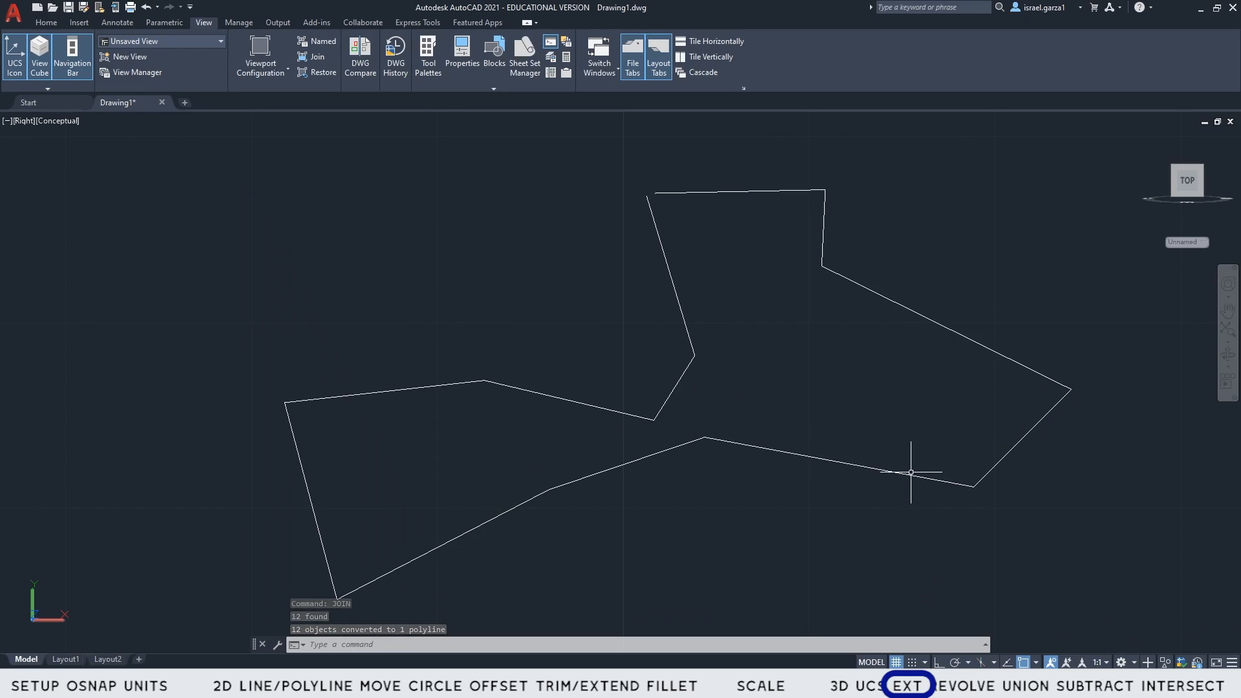
- Extrude the gapped polyline at the default height of 1.6, inspect the open corner, and undo the extrusion
middle_click_drag(905, 517, 890, 502, "shift")
left_click(954, 505)
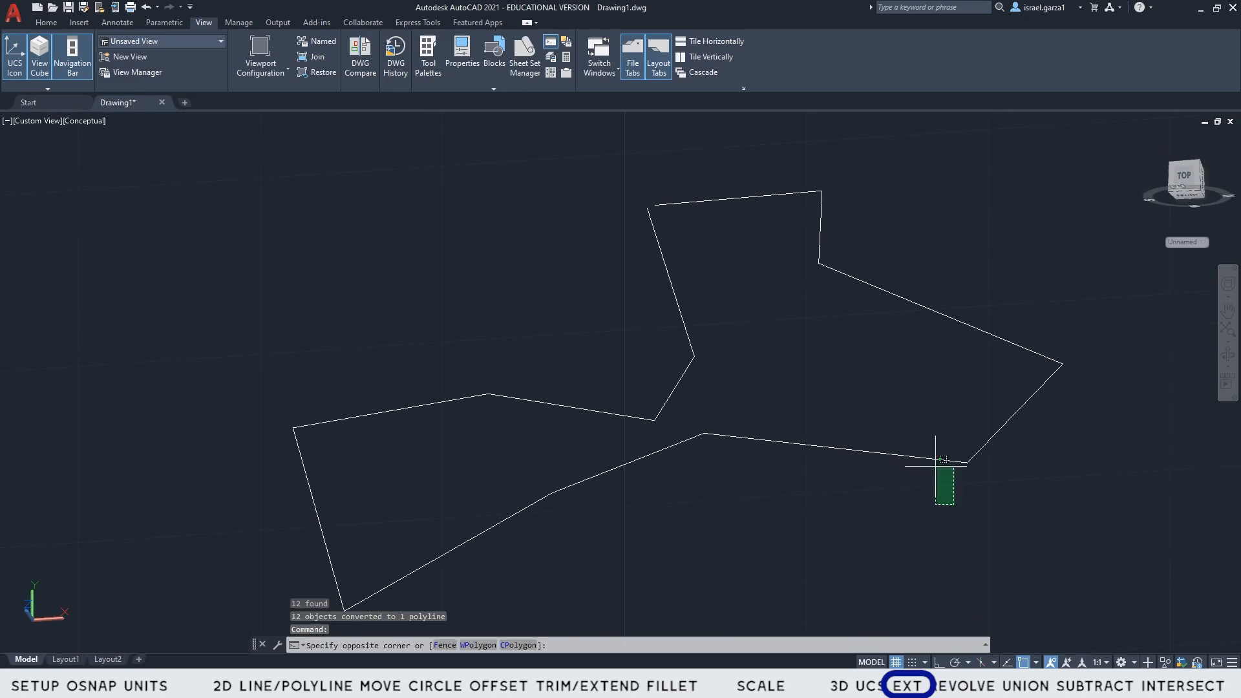
left_click(934, 455)
type("ext")
key("Return")
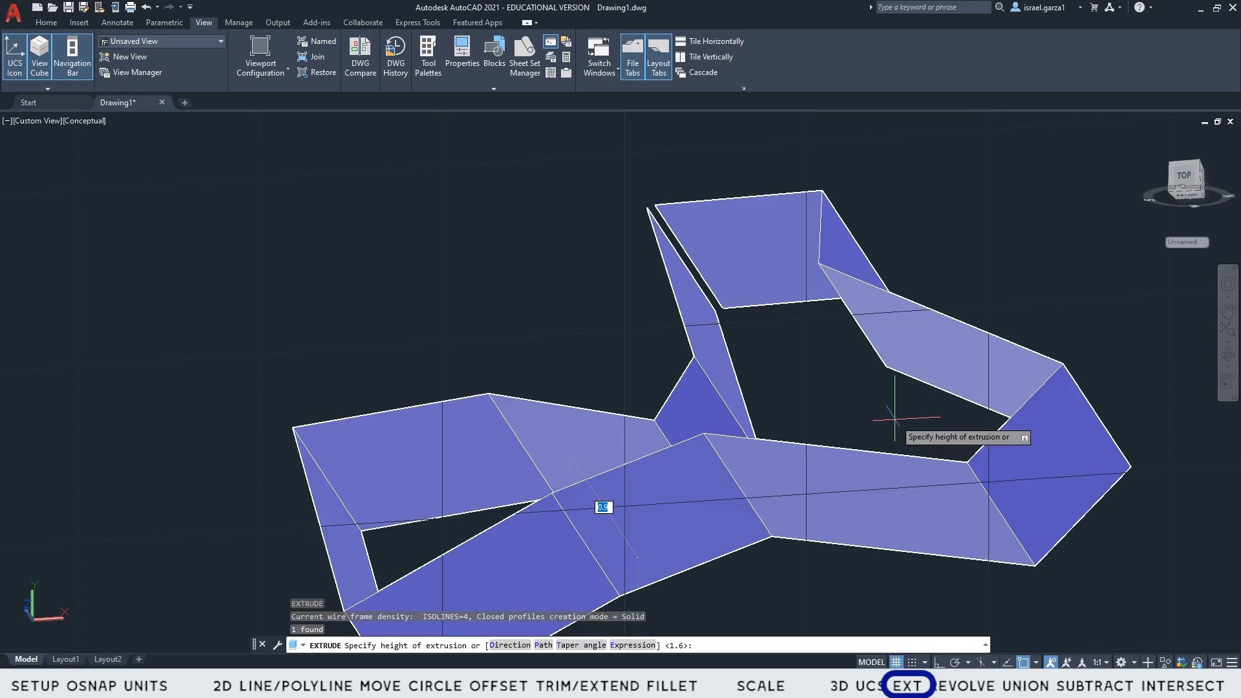
middle_click_drag(895, 417, 494, 410, "shift")
middle_click_drag(788, 355, 668, 340, "shift")
key("Return")
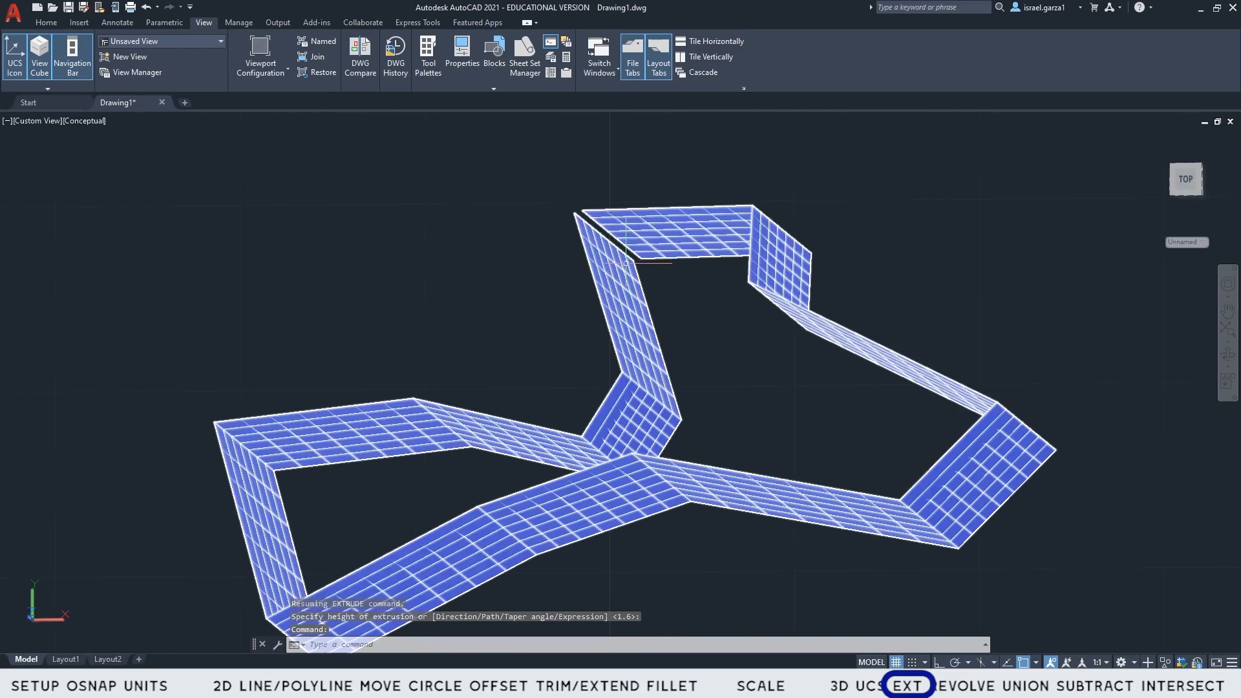
scroll(626, 263, "up", 5)
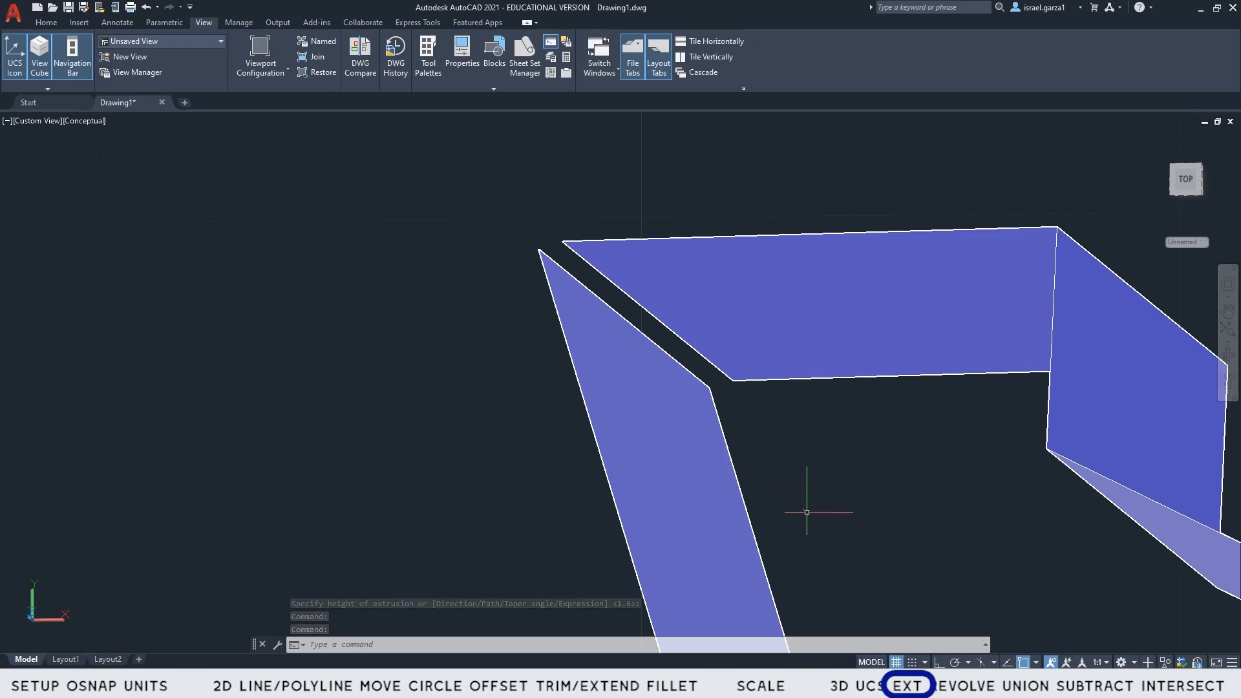
key("ctrl+z")
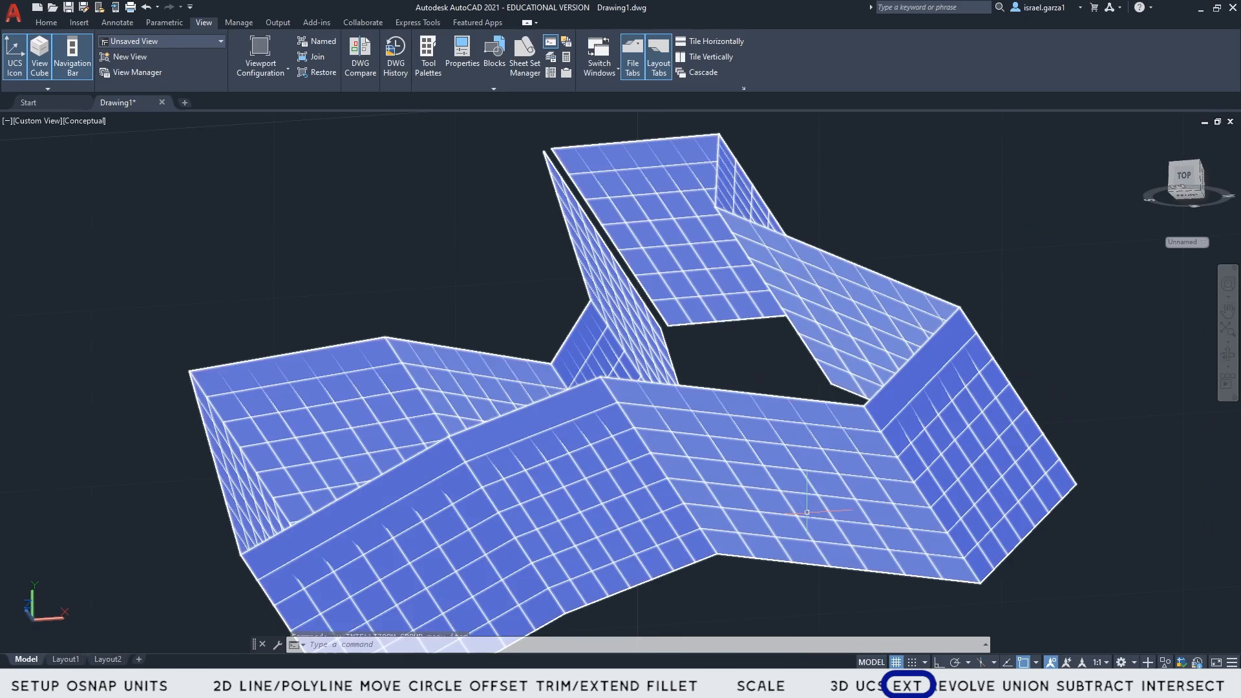
key("ctrl+z")
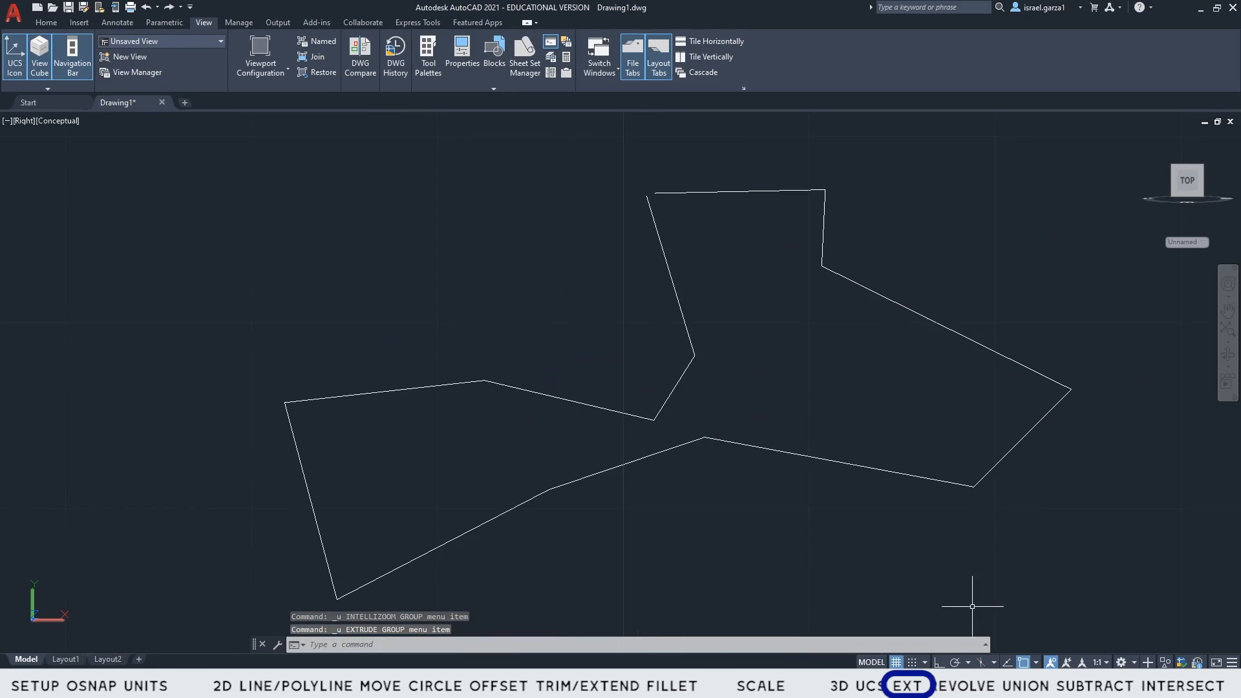
- Stretch the free upper end of the neck's left segment onto the top edge's free endpoint to close the gap
left_click(684, 244)
left_click(609, 235)
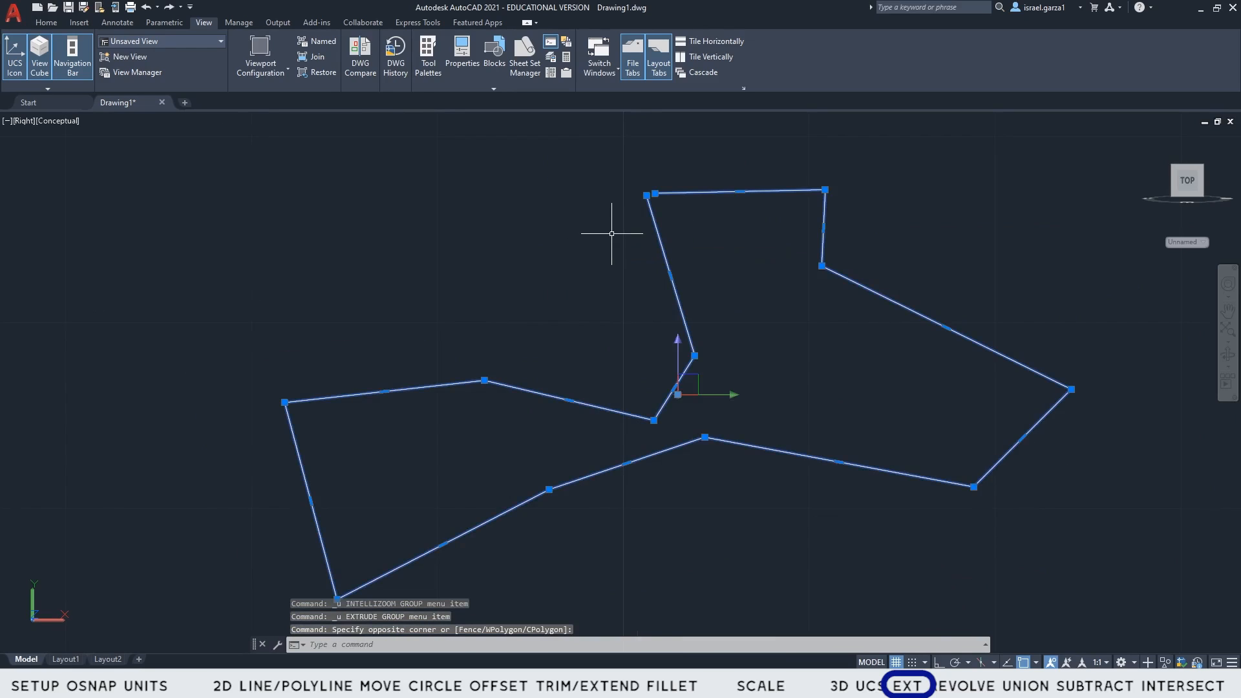
scroll(671, 182, "up", 5)
left_click(658, 183)
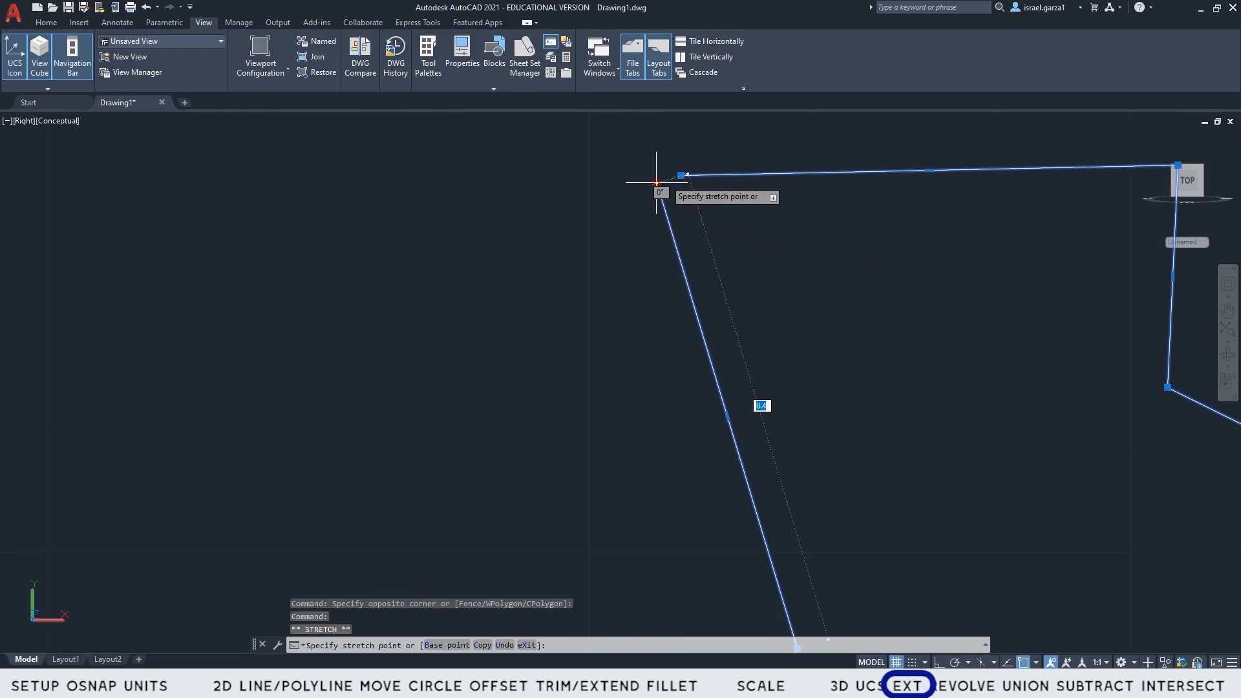
left_click(681, 175)
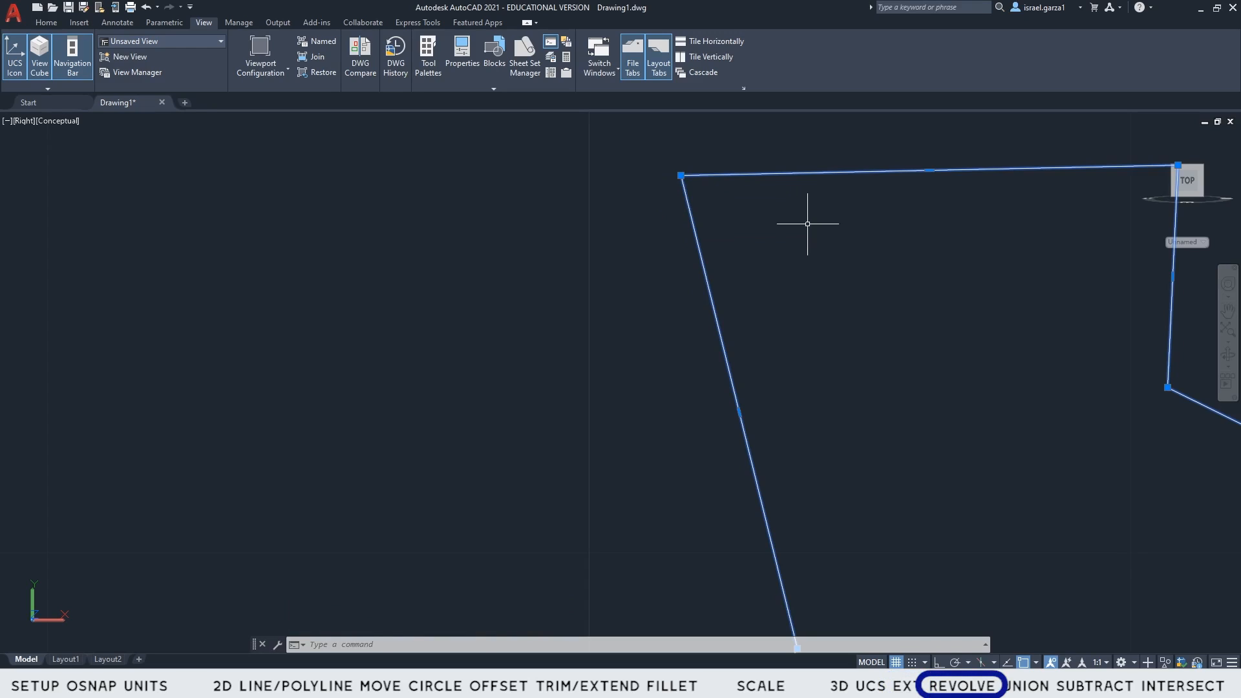
key("Escape")
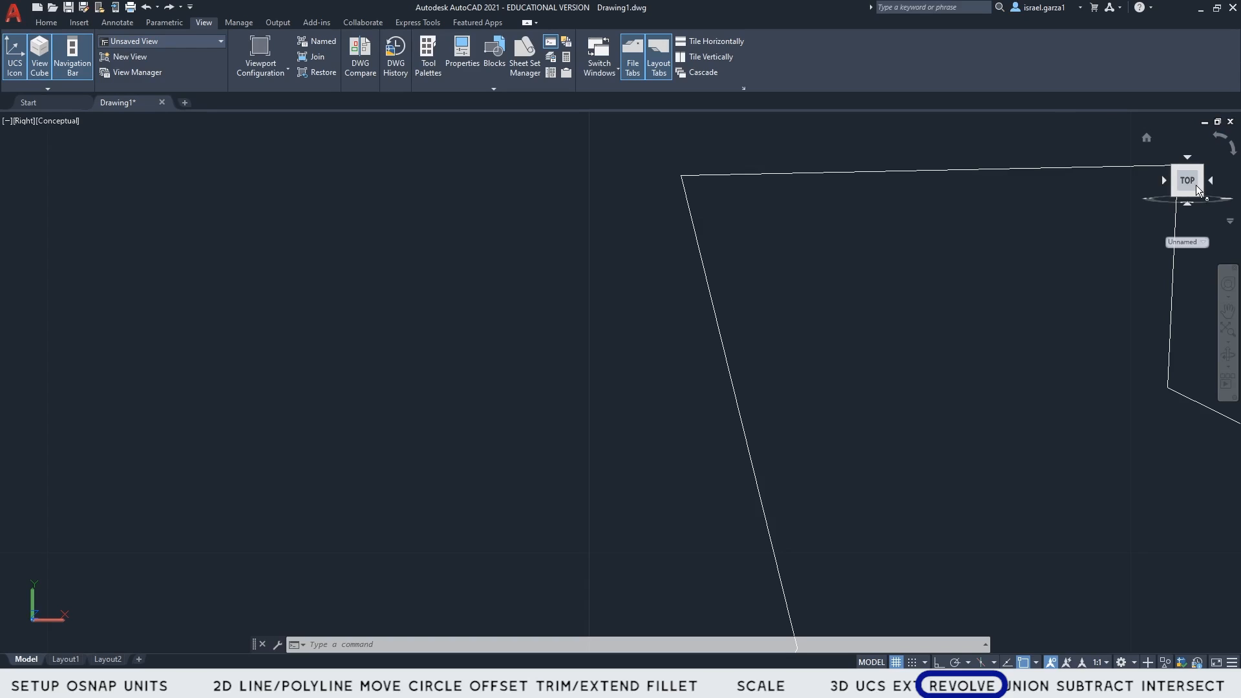
- Draw a rectangle in the empty space below the extruded solid and the flat outline
left_click(1162, 175)
middle_click_drag(751, 405, 748, 280)
key("Escape")
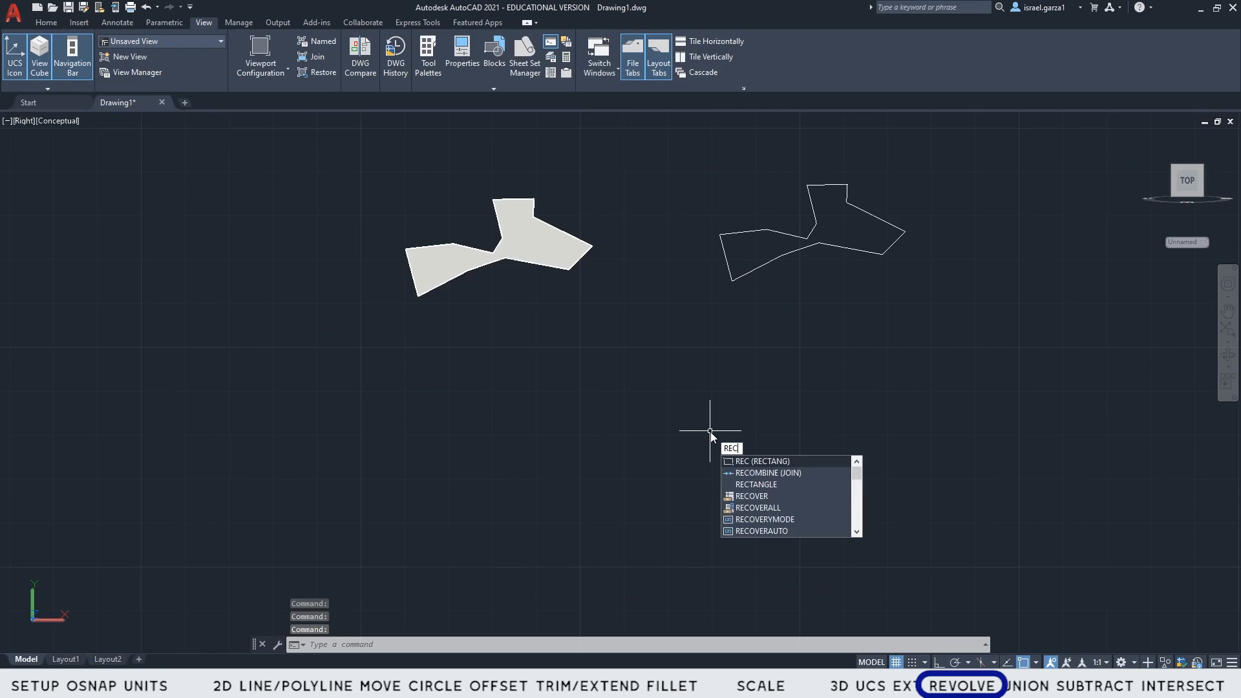
key("Return")
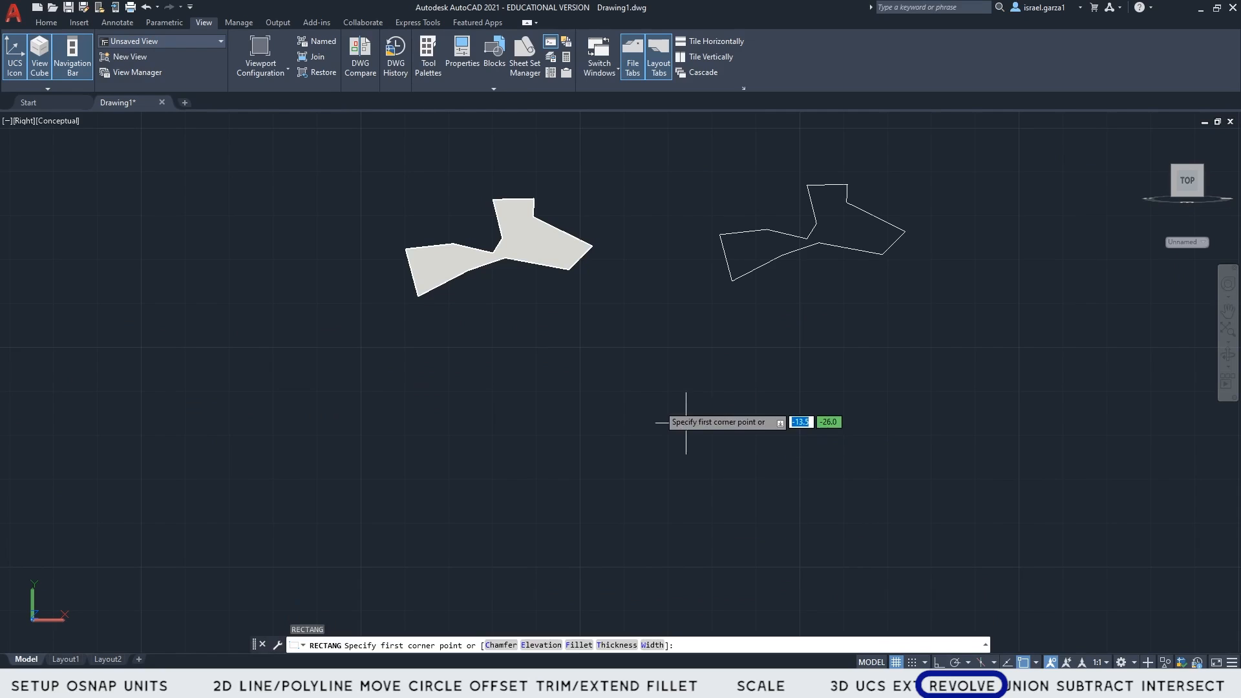
left_click(640, 393)
left_click(761, 452)
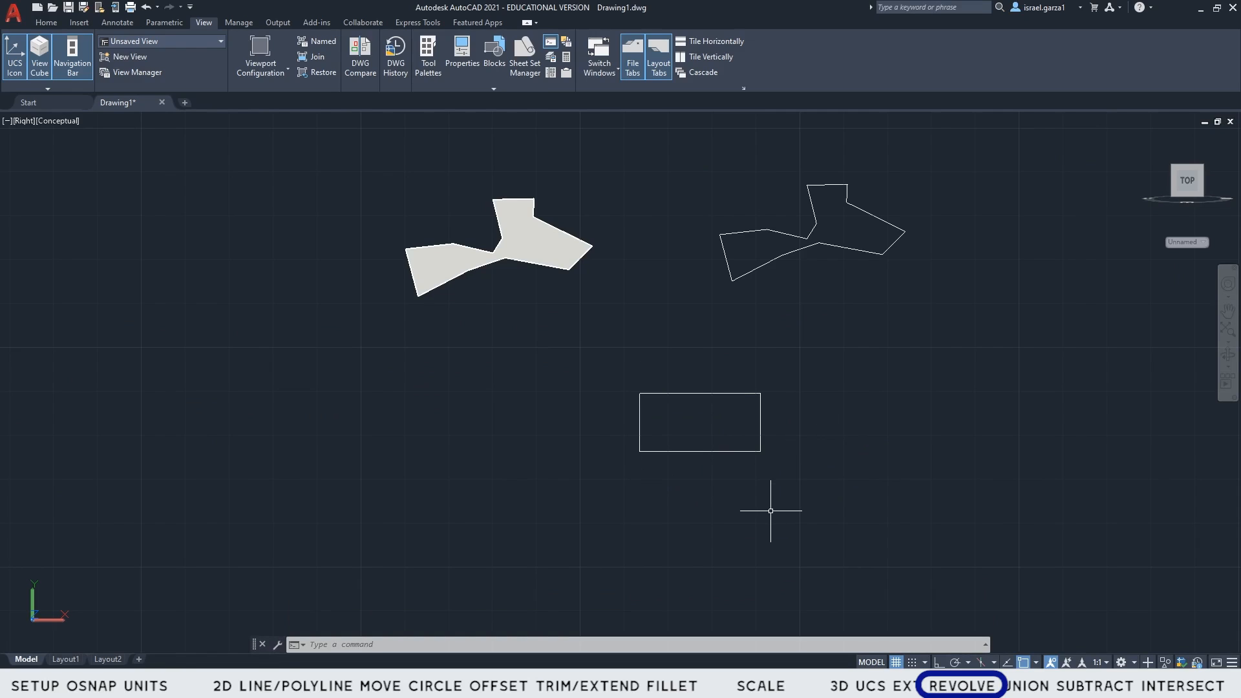
- Revolve the rectangle 27 degrees about its own left edge and undo the revolve
scroll(770, 507, "up", 2)
middle_click_drag(751, 474, 748, 505)
middle_click_drag(745, 549, 744, 454, "shift")
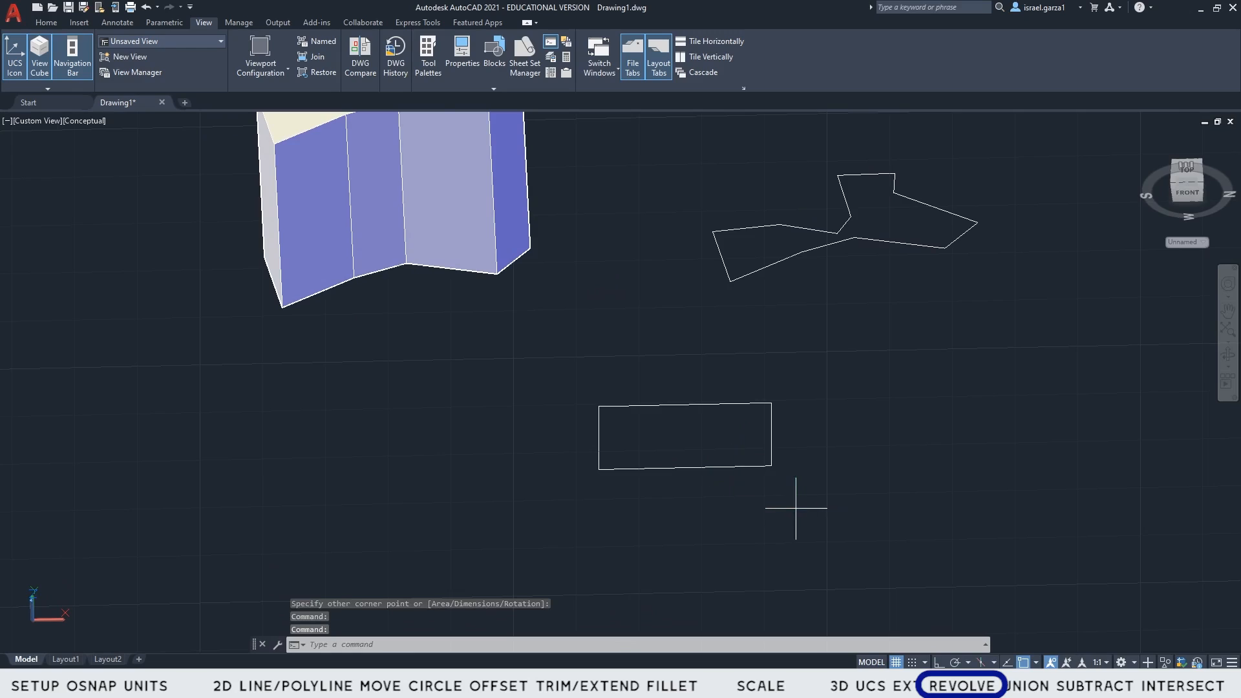
left_click_drag(824, 520, 745, 444)
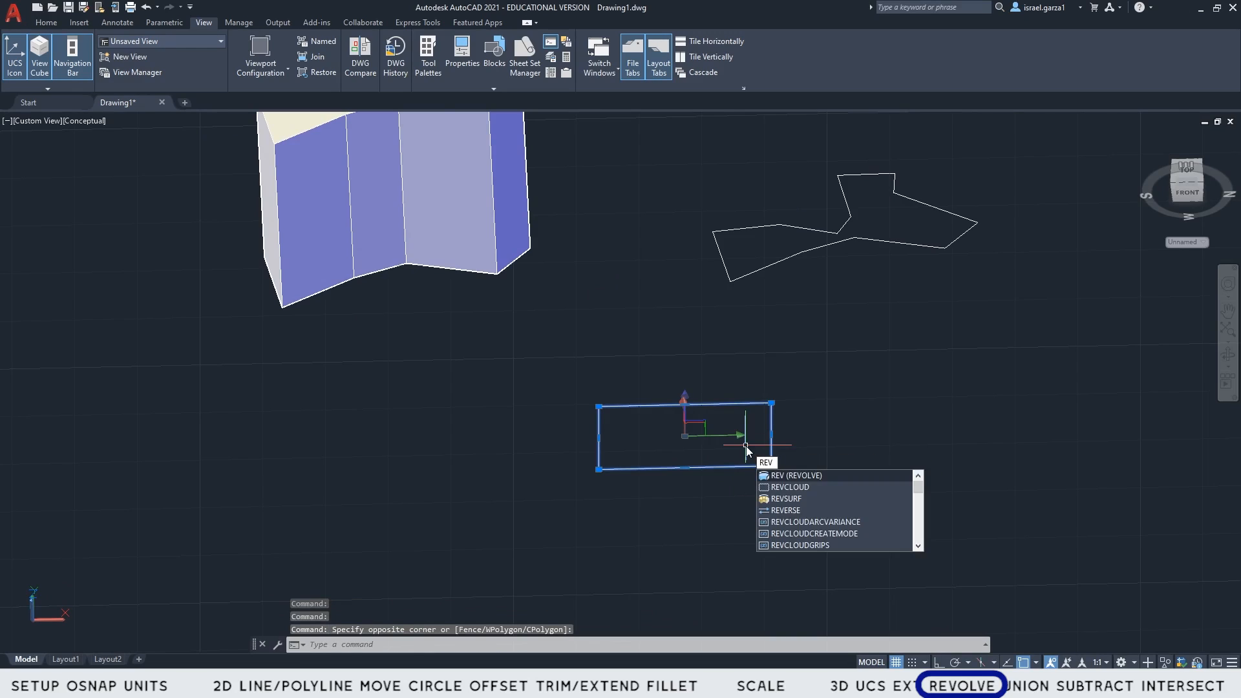
key("Return")
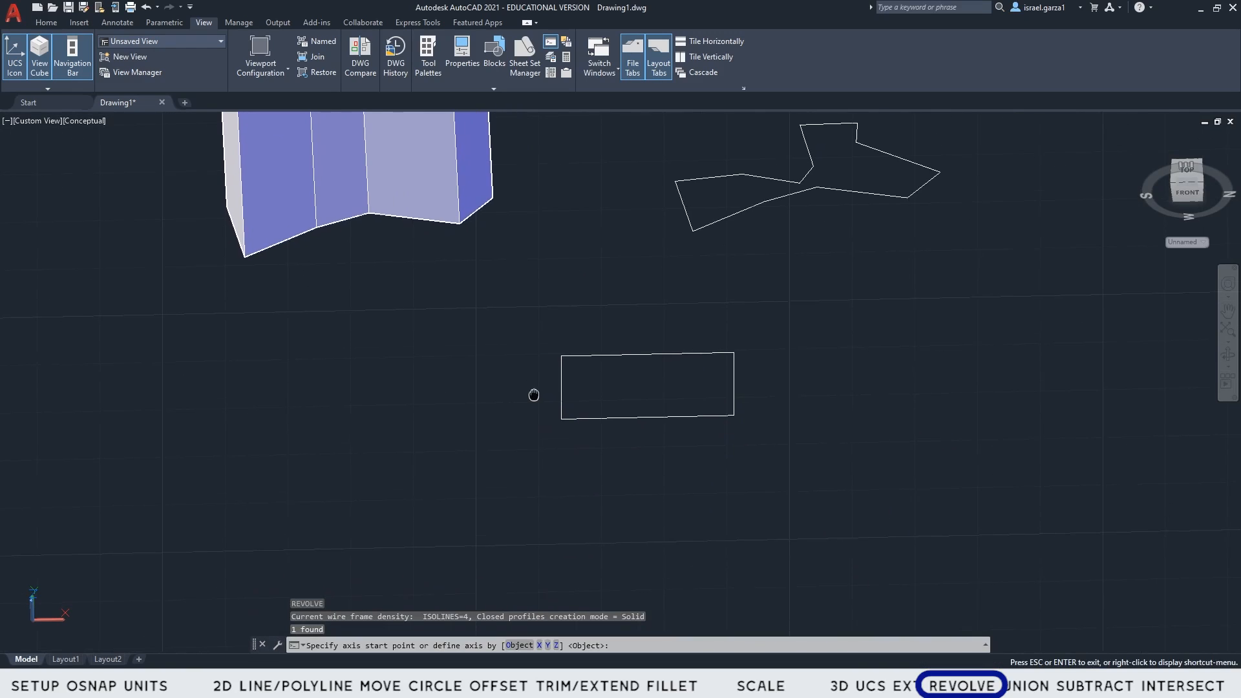
scroll(535, 388, "up", 3)
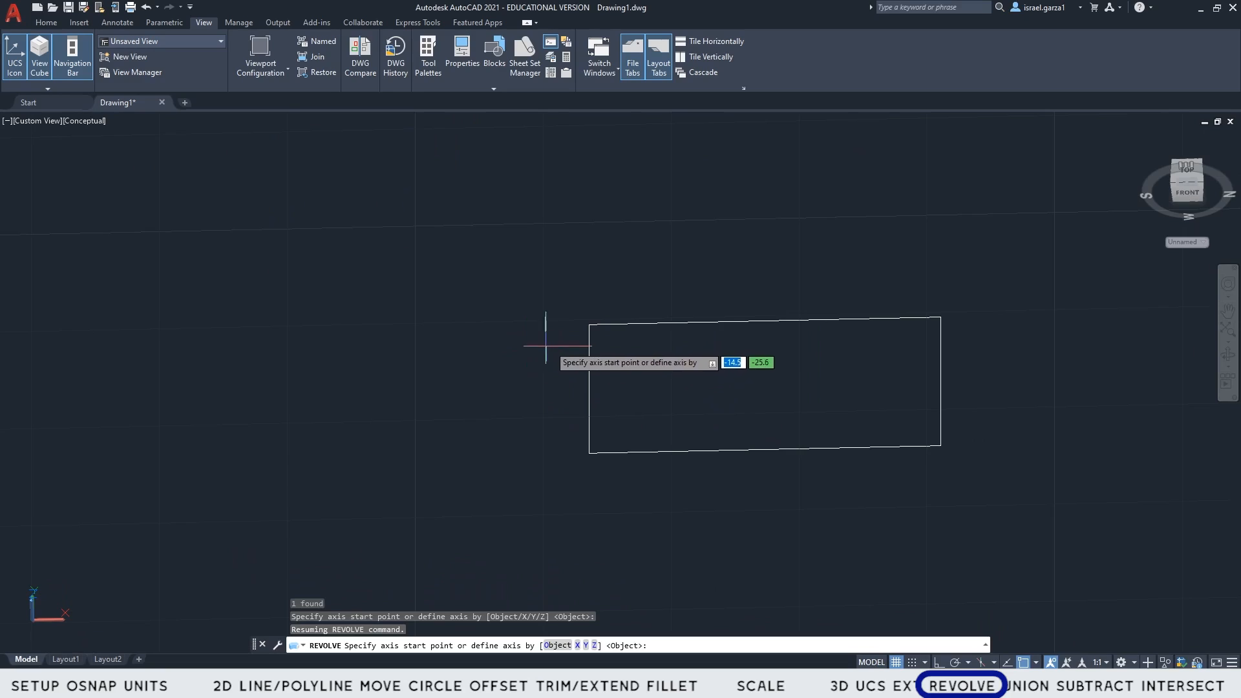
left_click(589, 324)
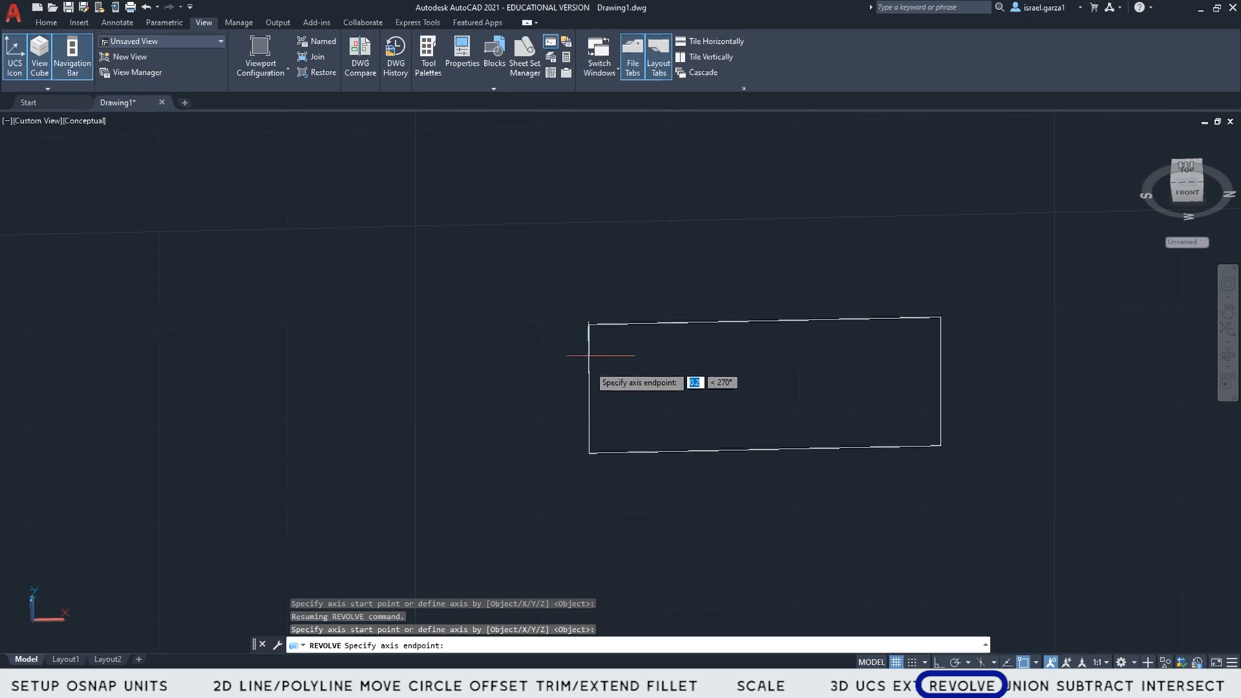
left_click(589, 454)
middle_click_drag(798, 507, 804, 393, "shift")
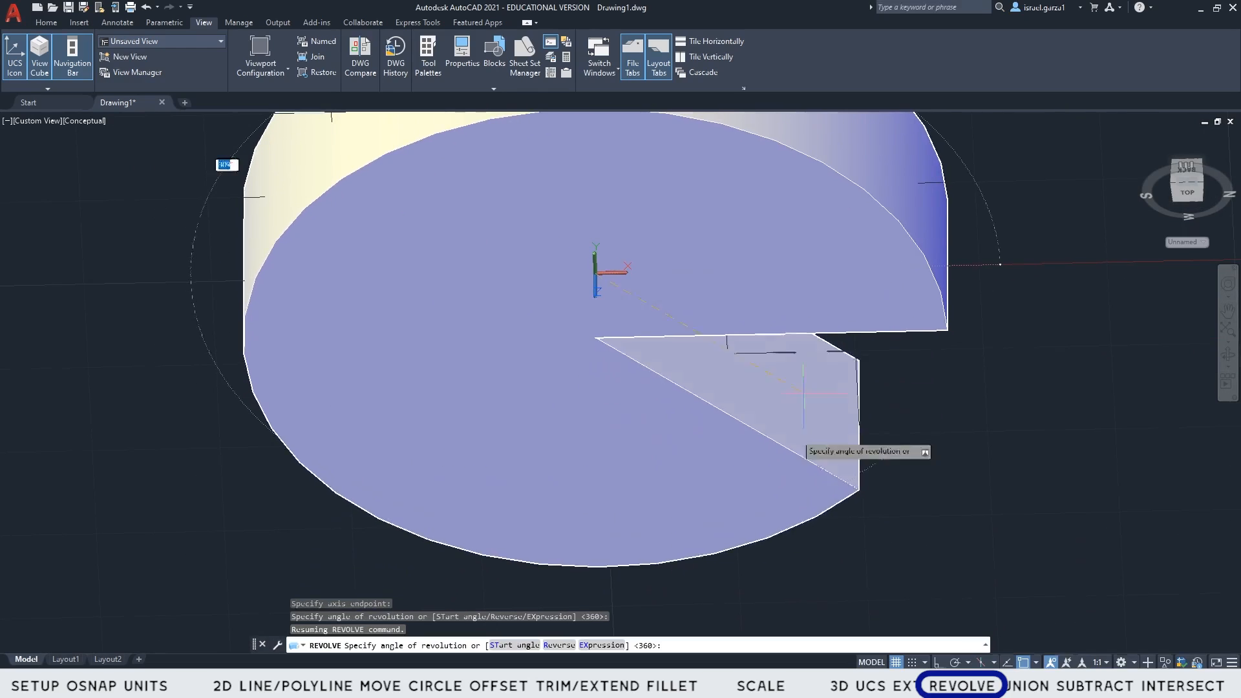
scroll(492, 420, "down", 5)
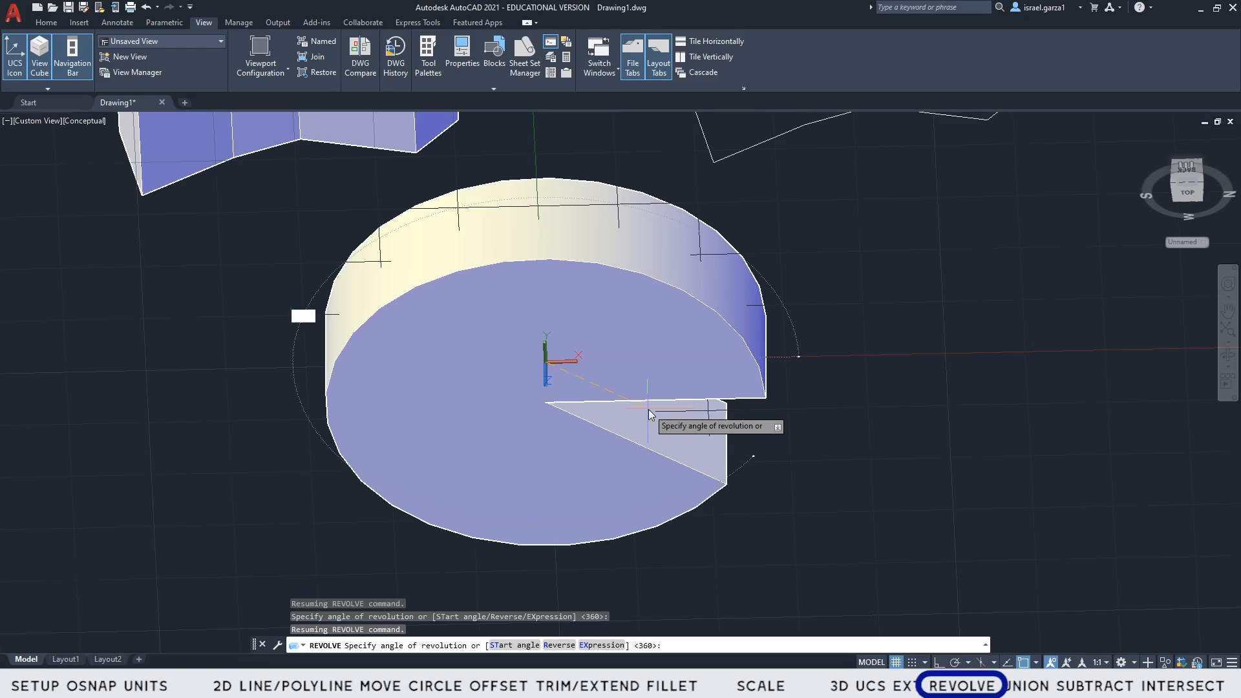
type("27")
key("Return")
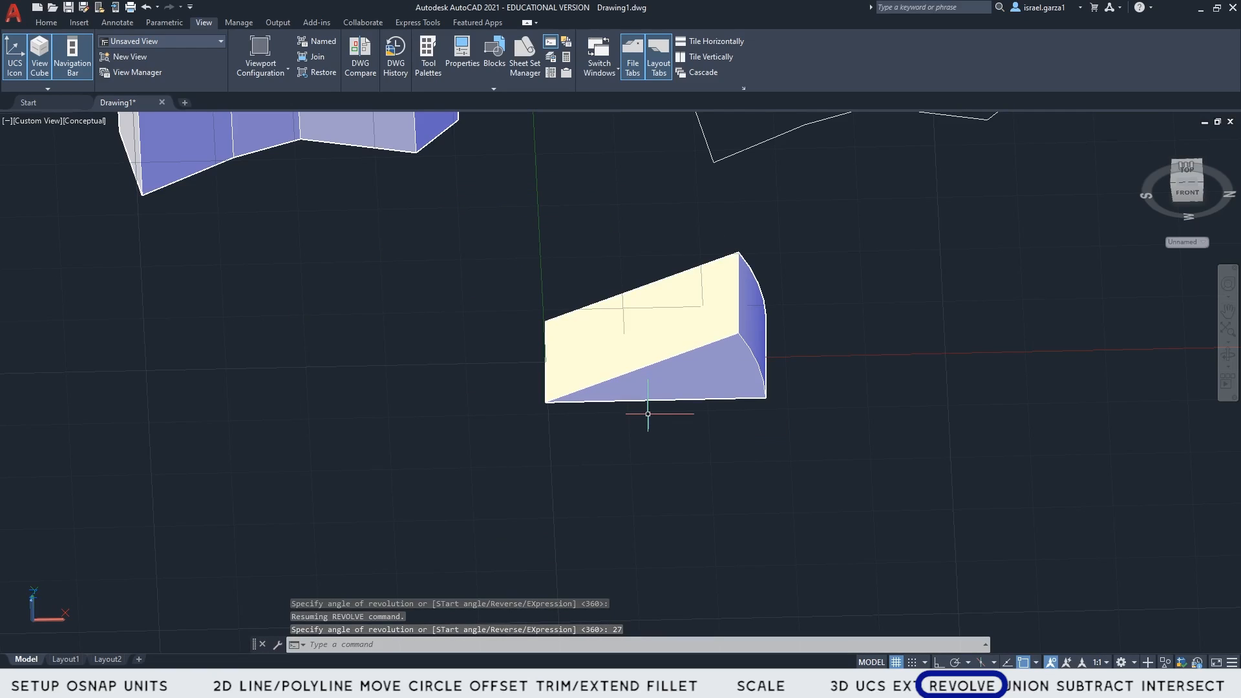
key("ctrl+z")
- Revolve the rectangle 370 degrees about its left edge, inspect the resulting disc, and undo the revolve
left_click(748, 502)
left_click(732, 450)
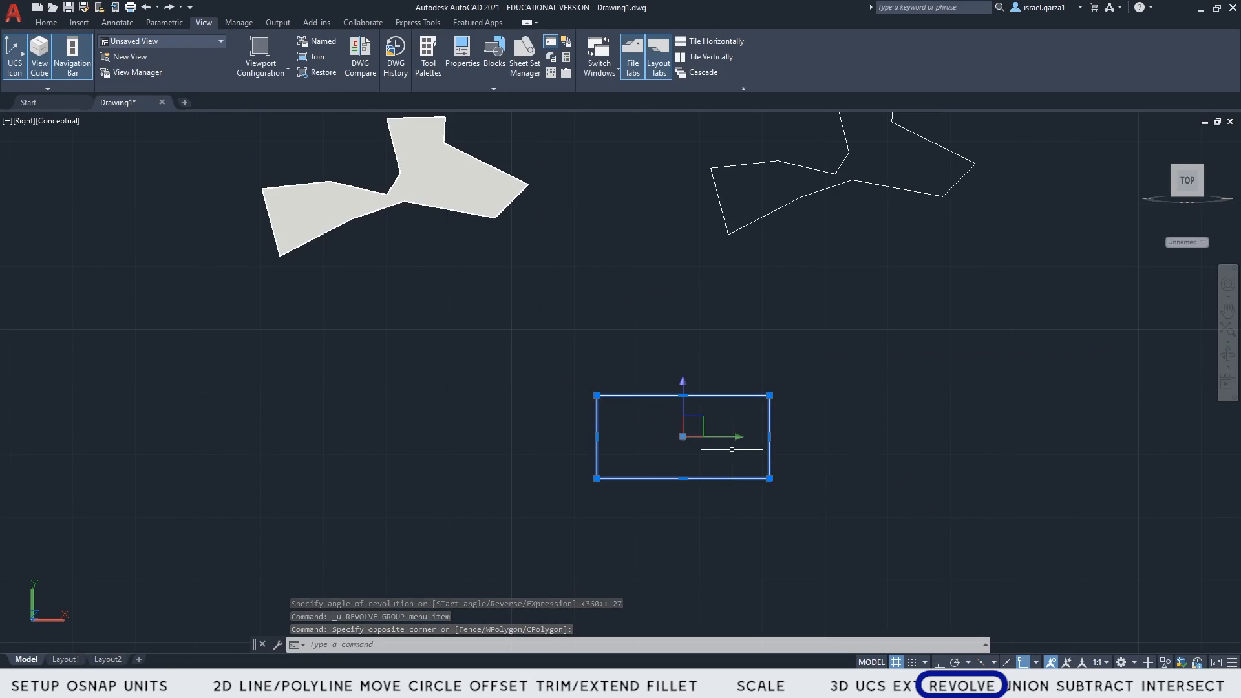
type("rev")
key("Return")
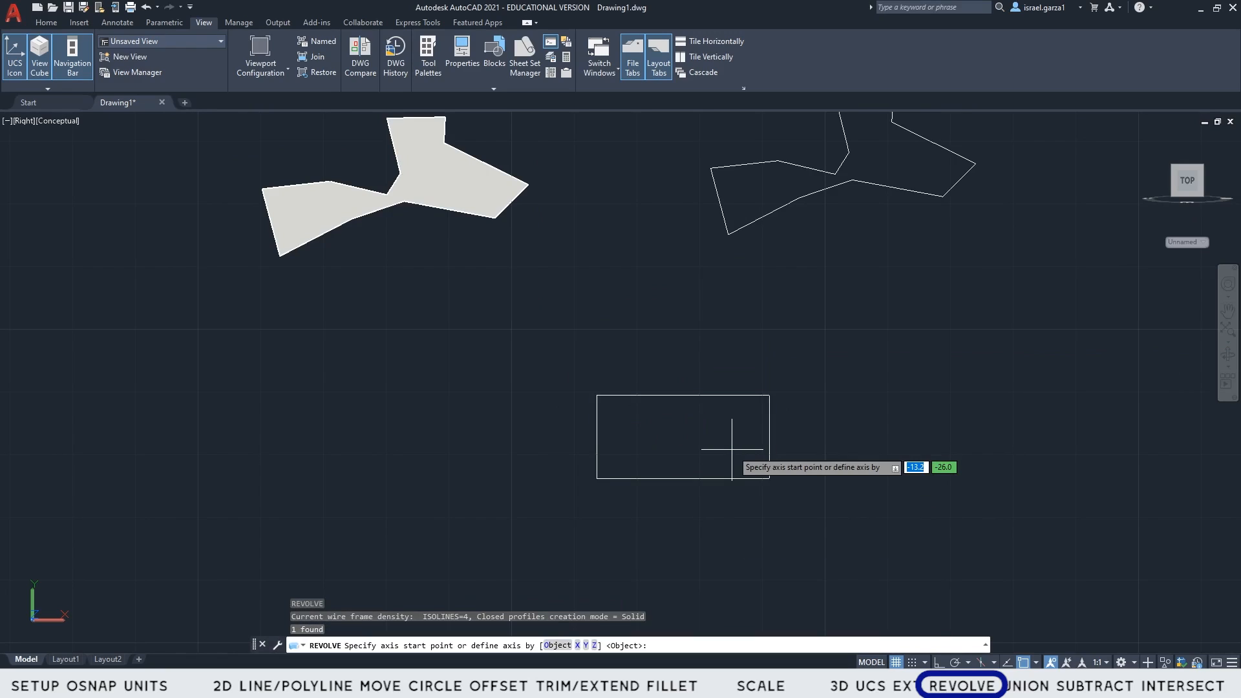
middle_click_drag(726, 540, 596, 425, "shift")
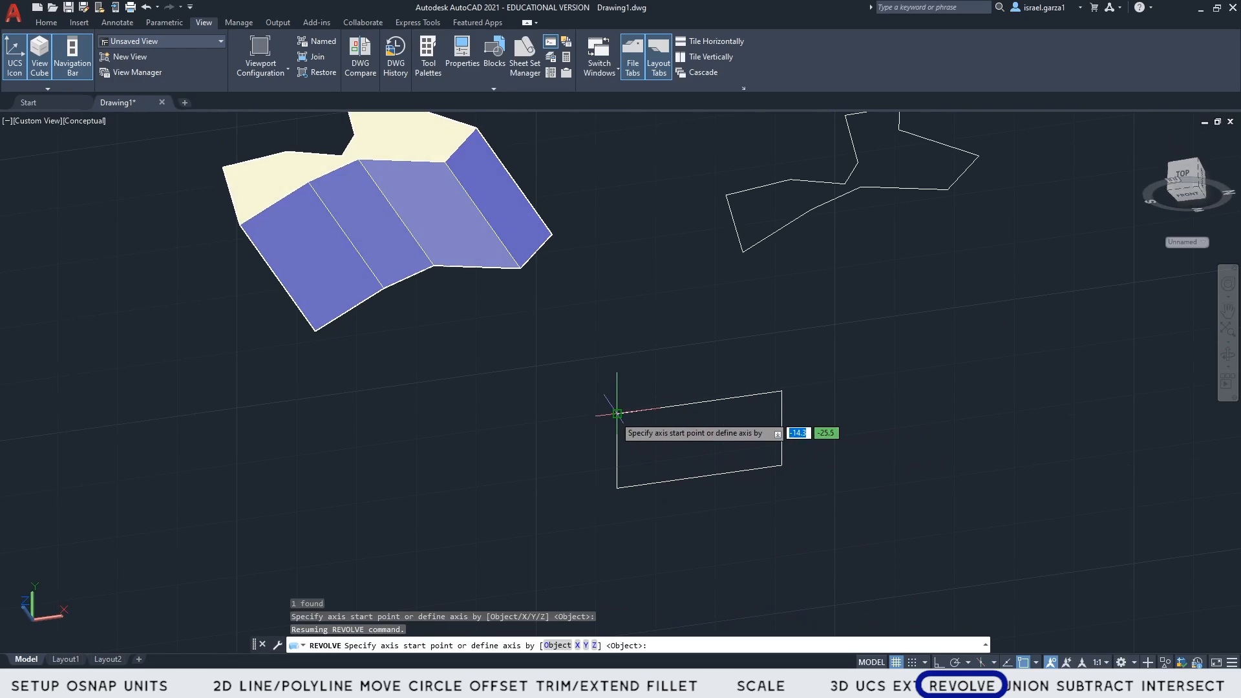
left_click(618, 414)
left_click(617, 488)
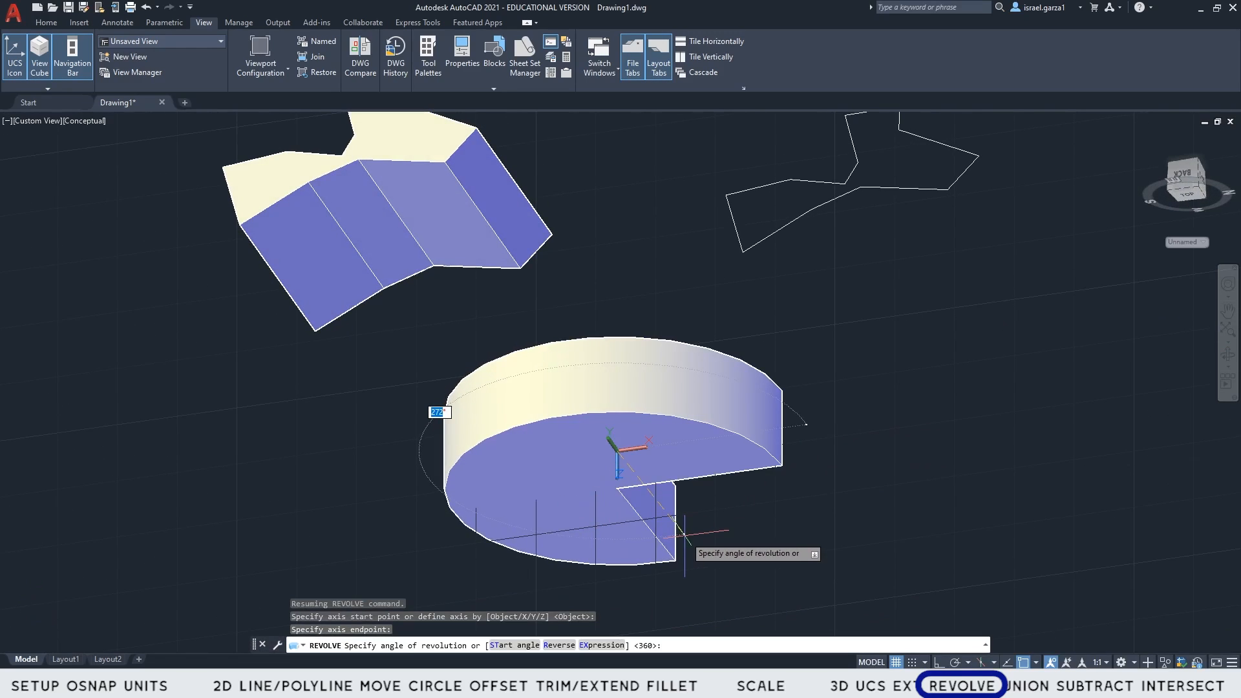
type("370")
key("Return")
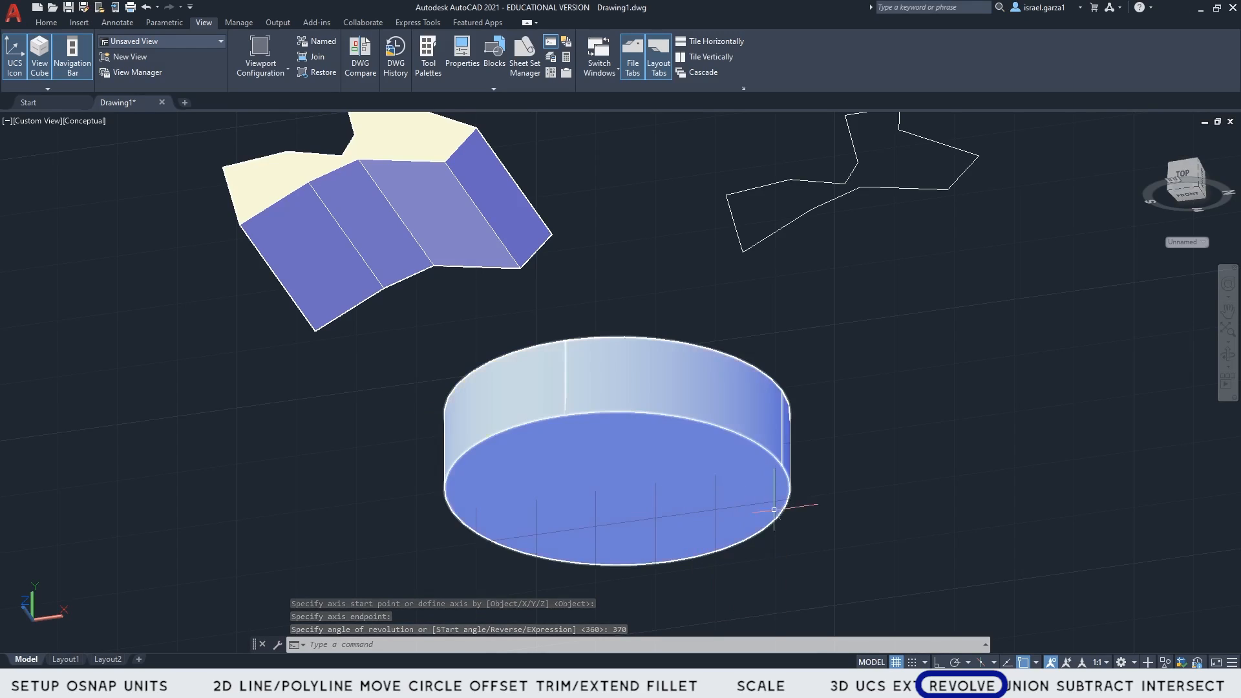
left_click(785, 424)
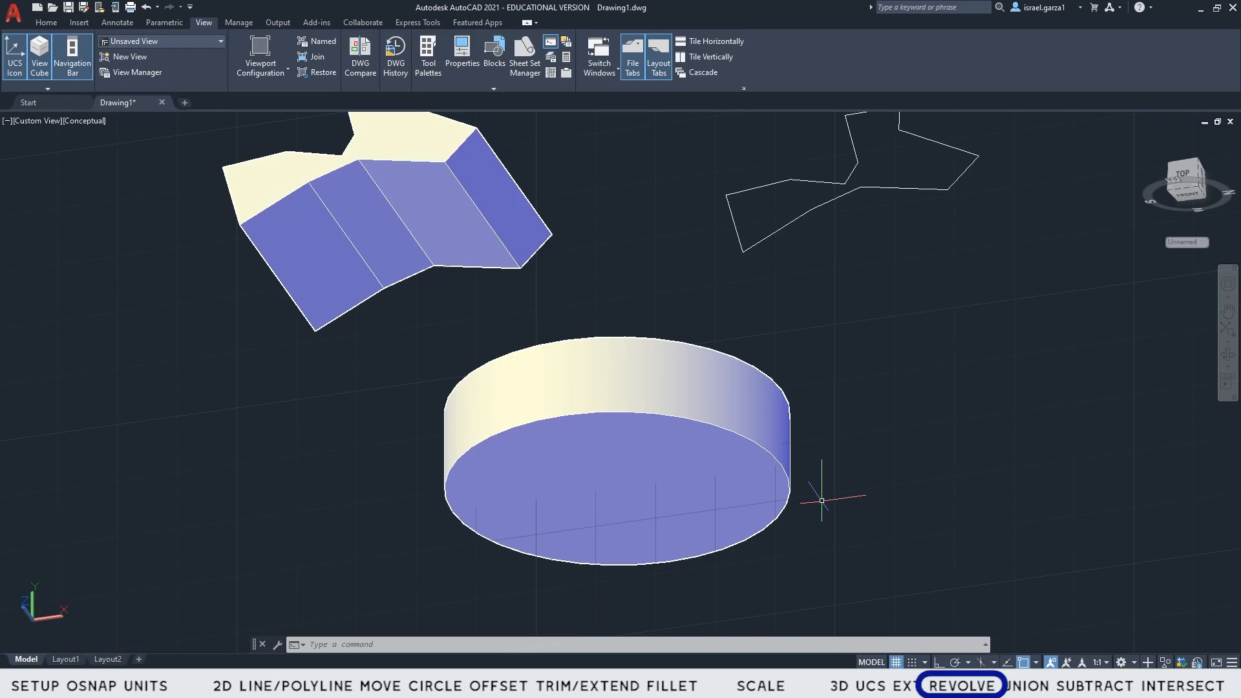
key("ctrl+z")
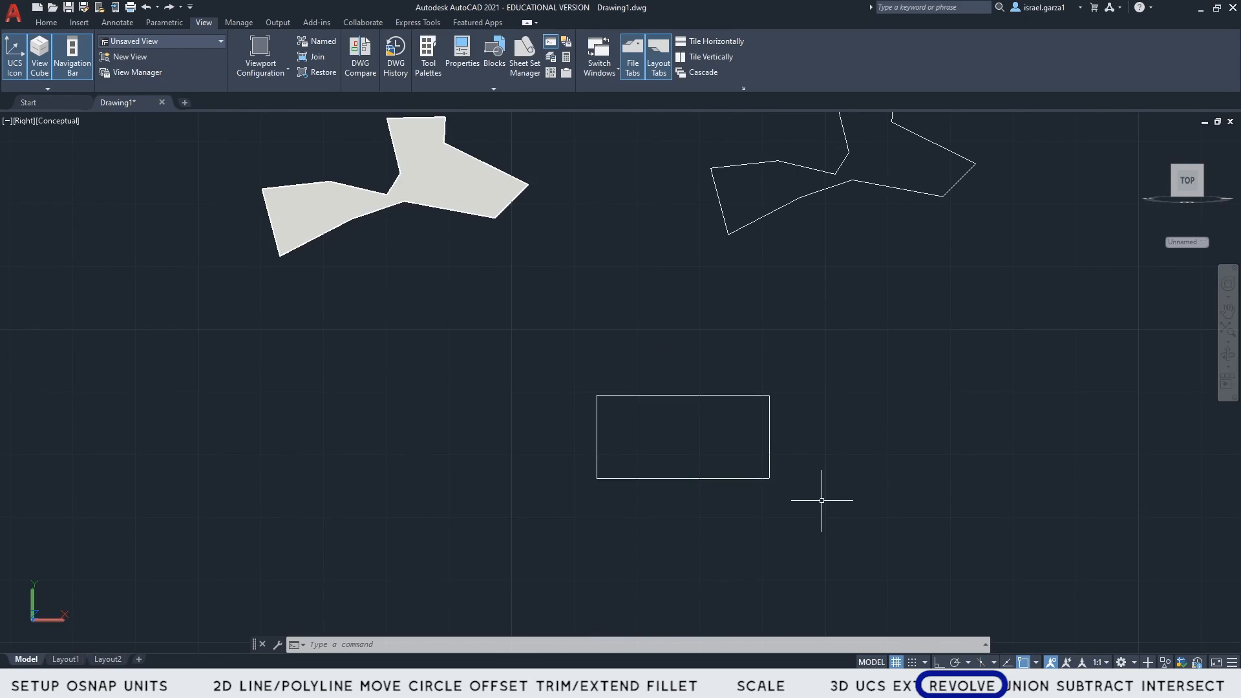
- Revolve the rectangle about three quarters of a turn around a vertical axis just outside its left edge, and undo the revolve
left_click(828, 513)
left_click(752, 440)
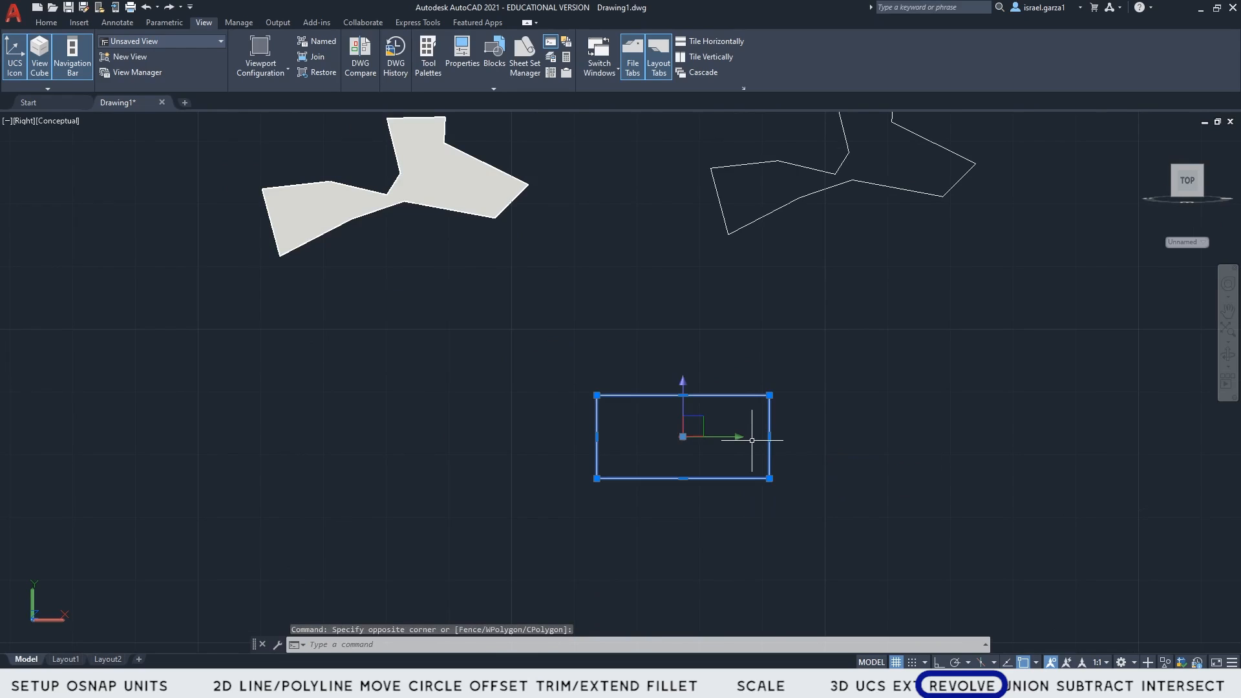
type("rev")
key("Return")
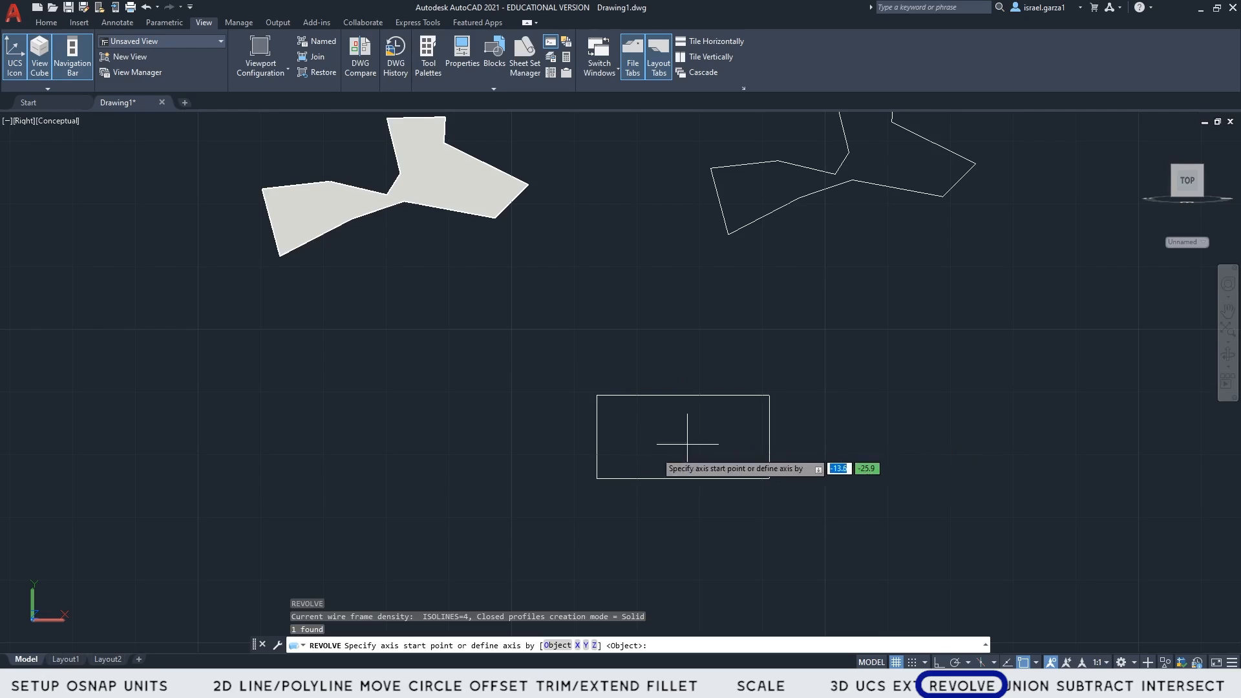
left_click(566, 379)
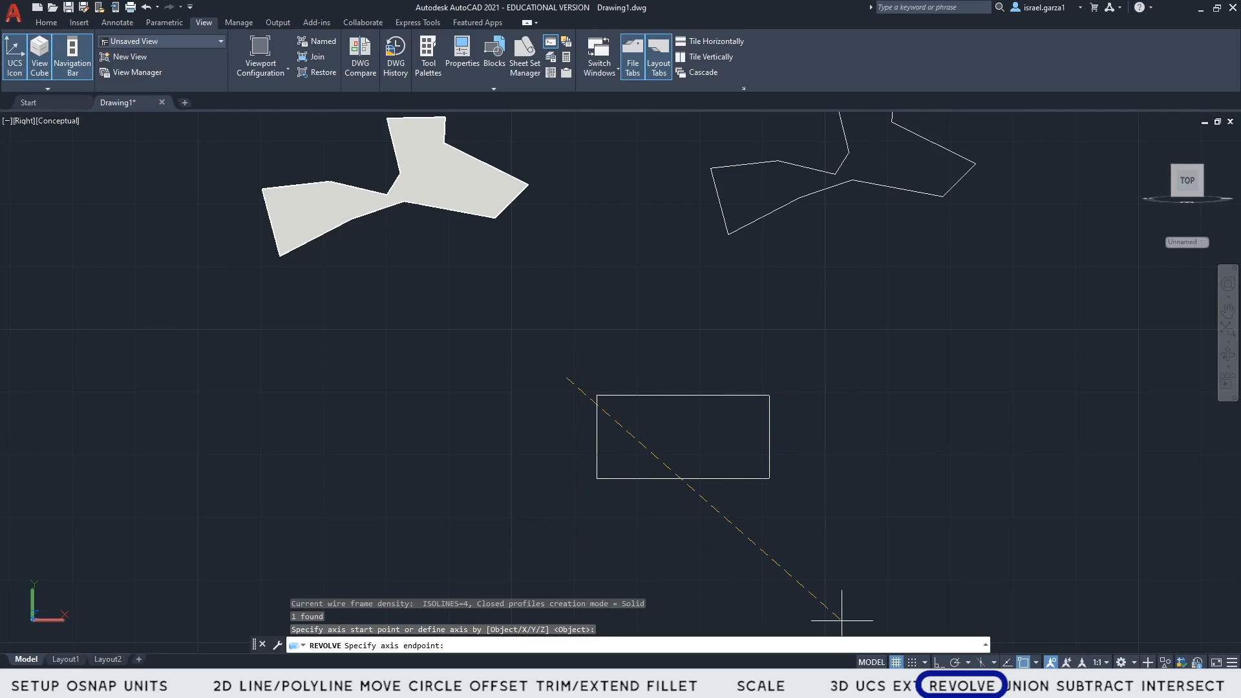
left_click(939, 662)
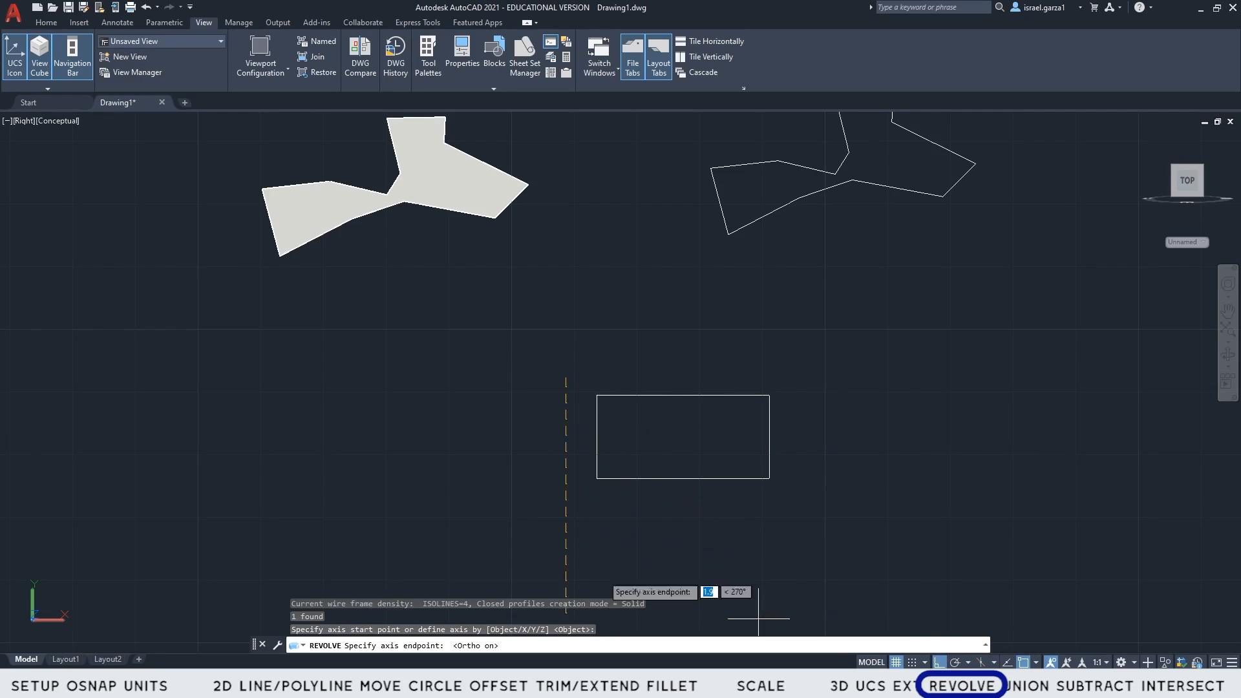
middle_click_drag(569, 546, 563, 446)
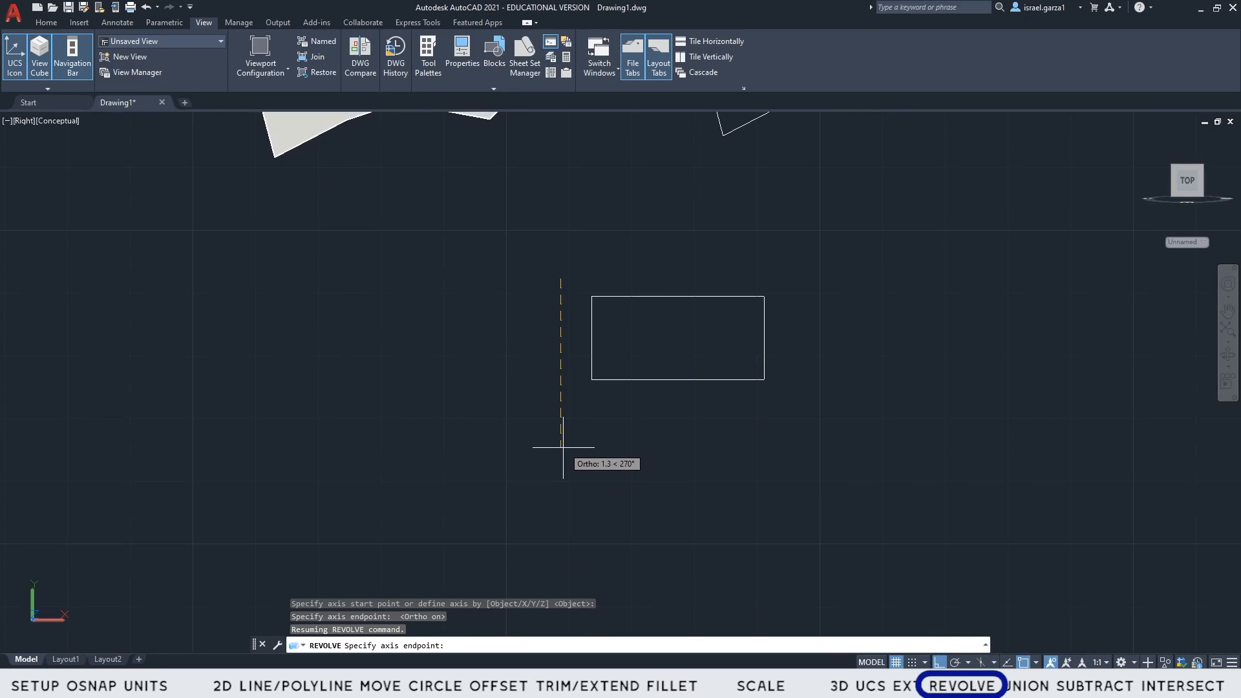
left_click(563, 447)
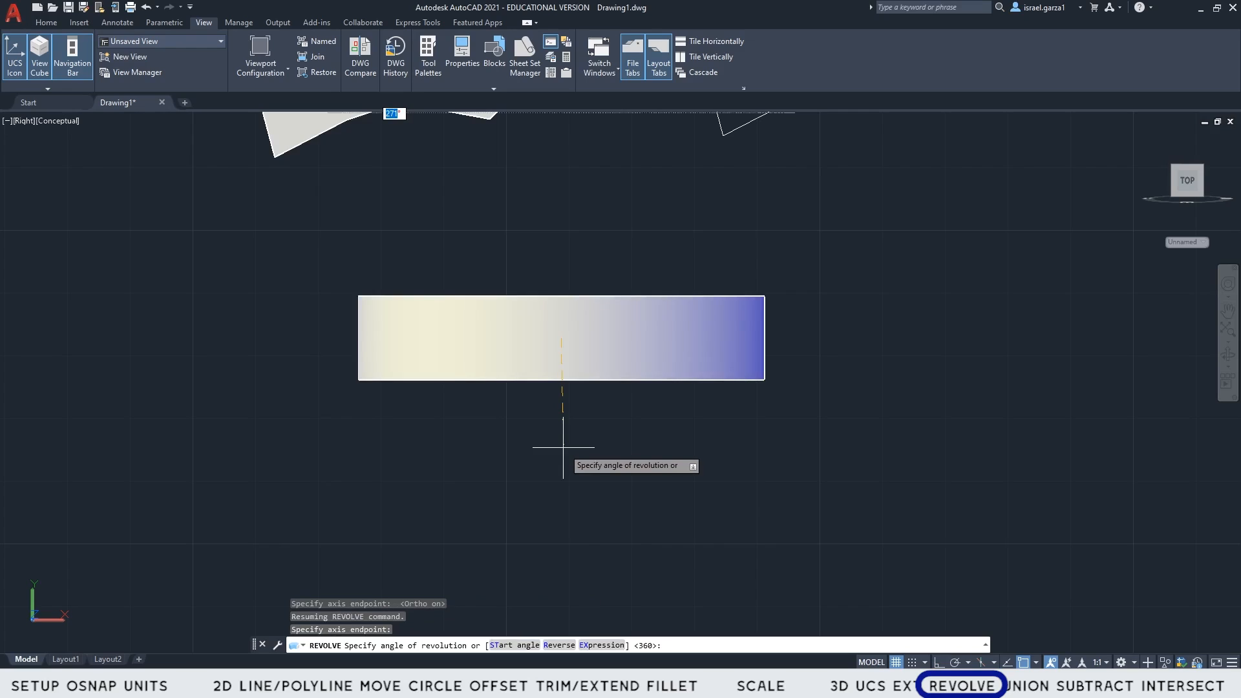
middle_click_drag(565, 446, 550, 419, "shift")
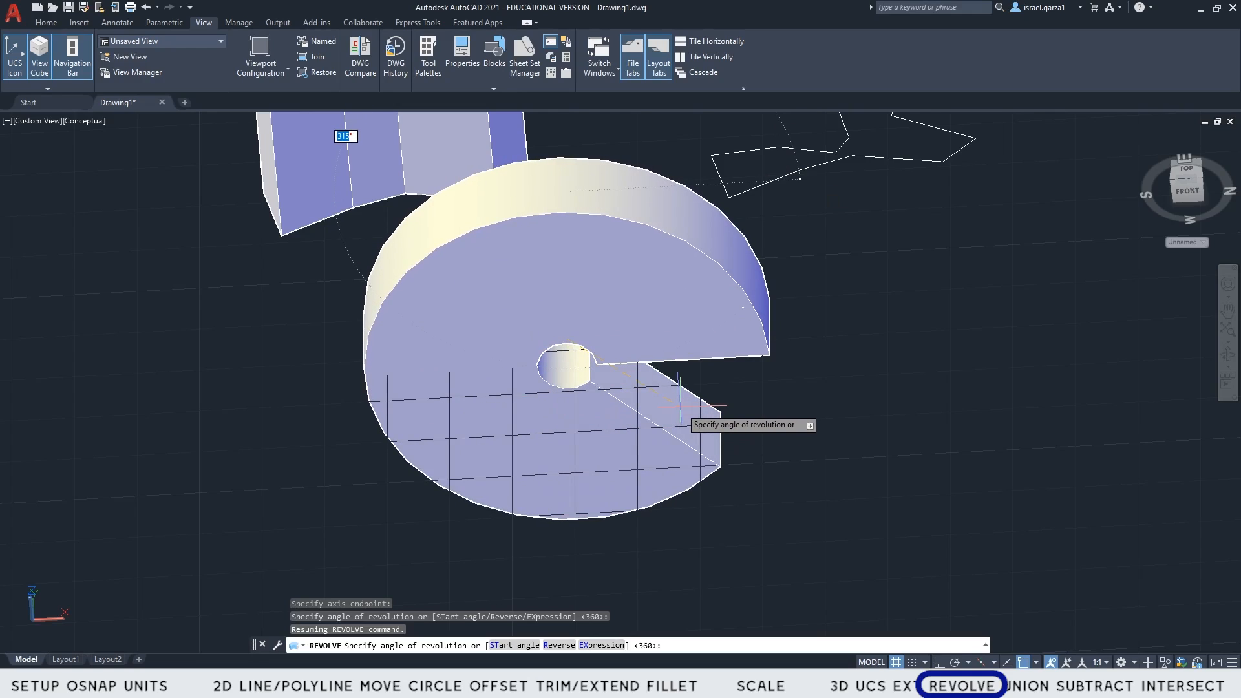
type("0")
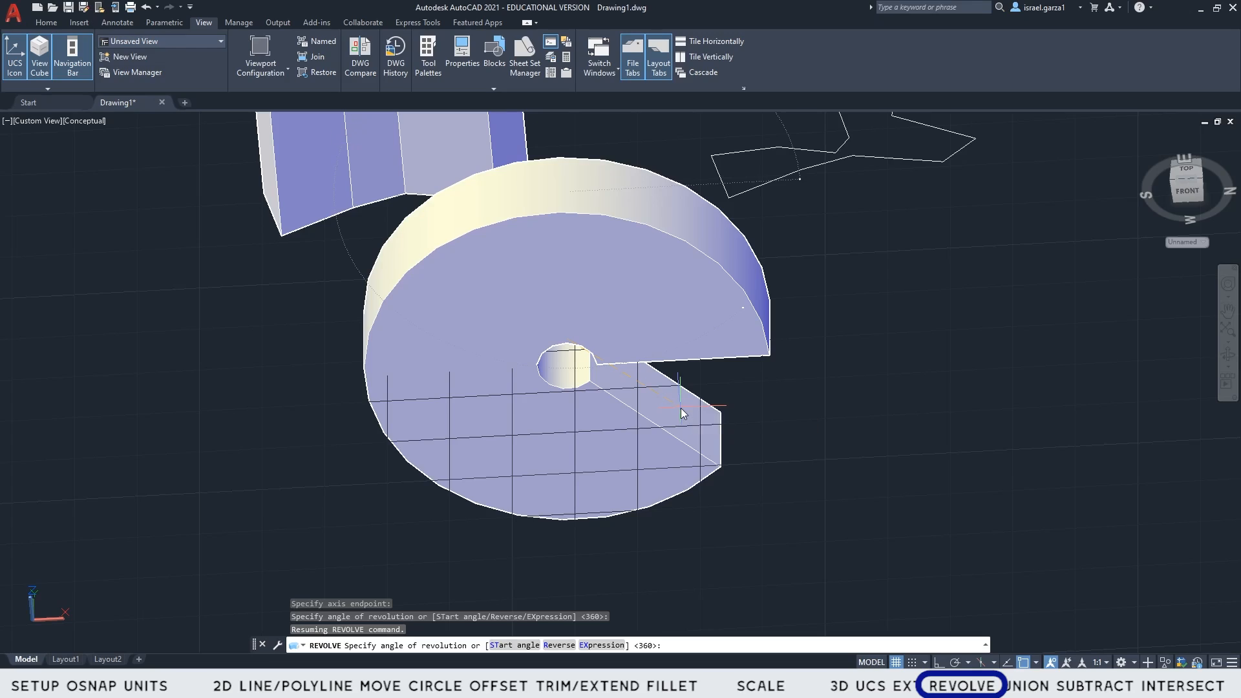
key("Return")
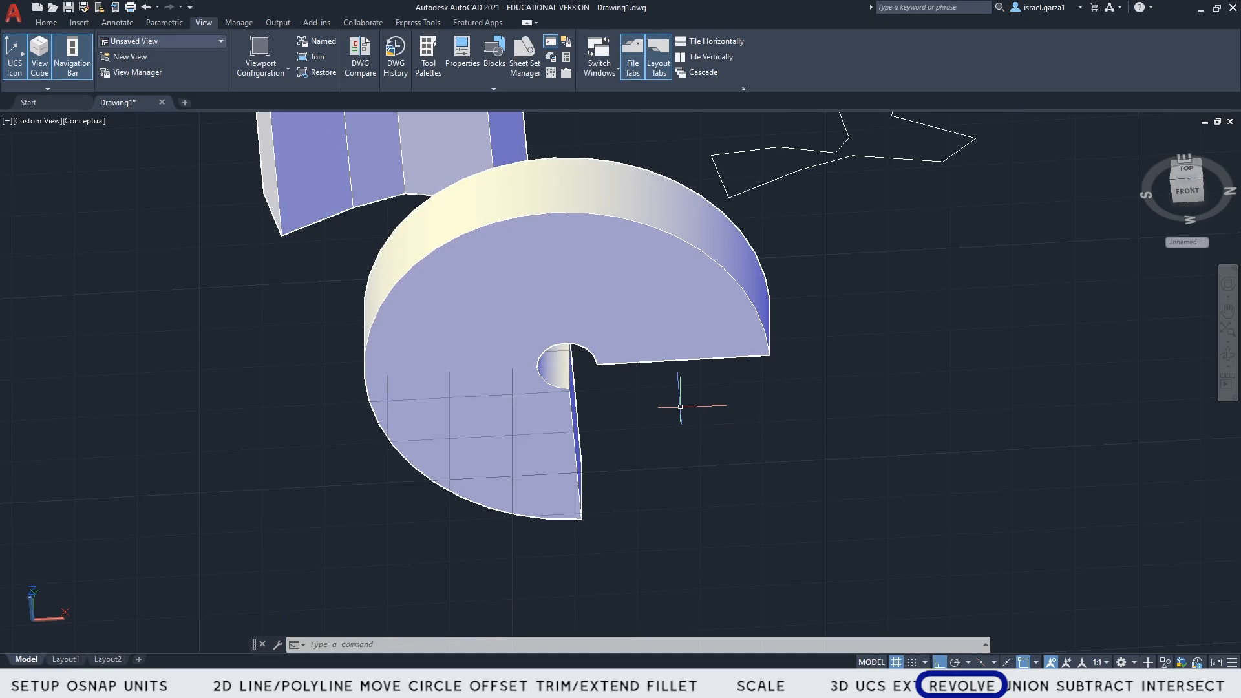
key("ctrl+z")
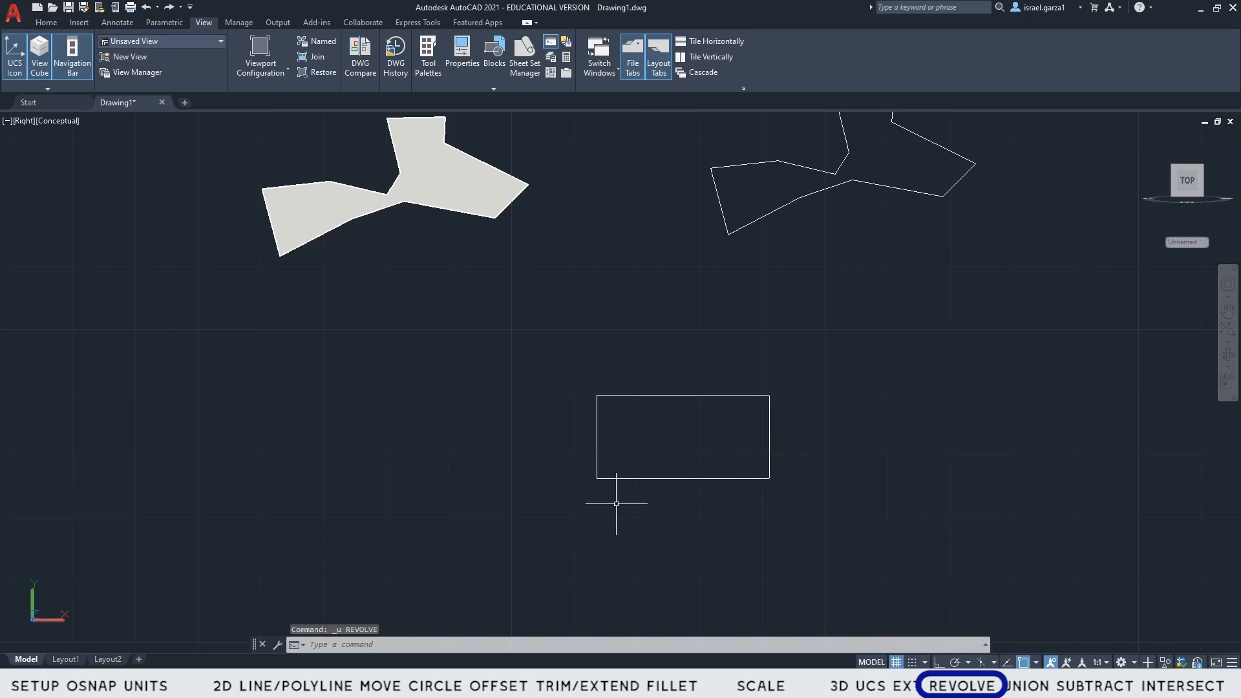
- Revolve the rectangle 360 degrees about a slanted axis drawn off its left side and inspect the resulting ring from several angles
left_click_drag(748, 532, 683, 421)
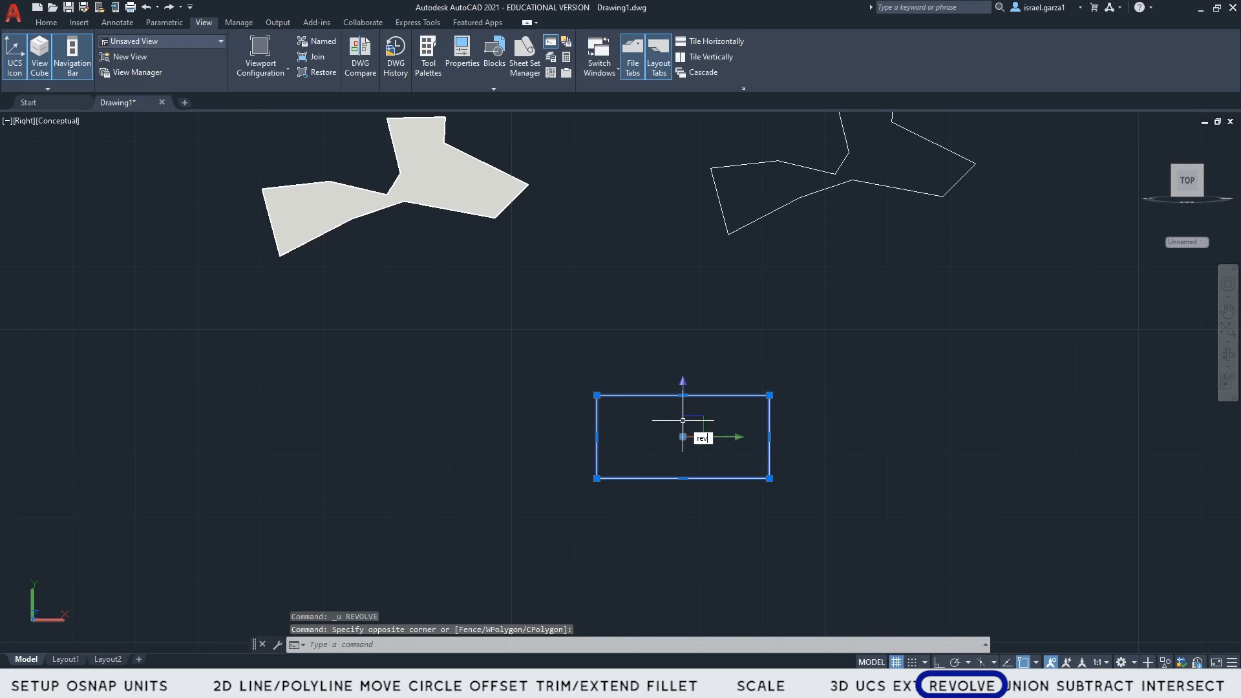
key("Return")
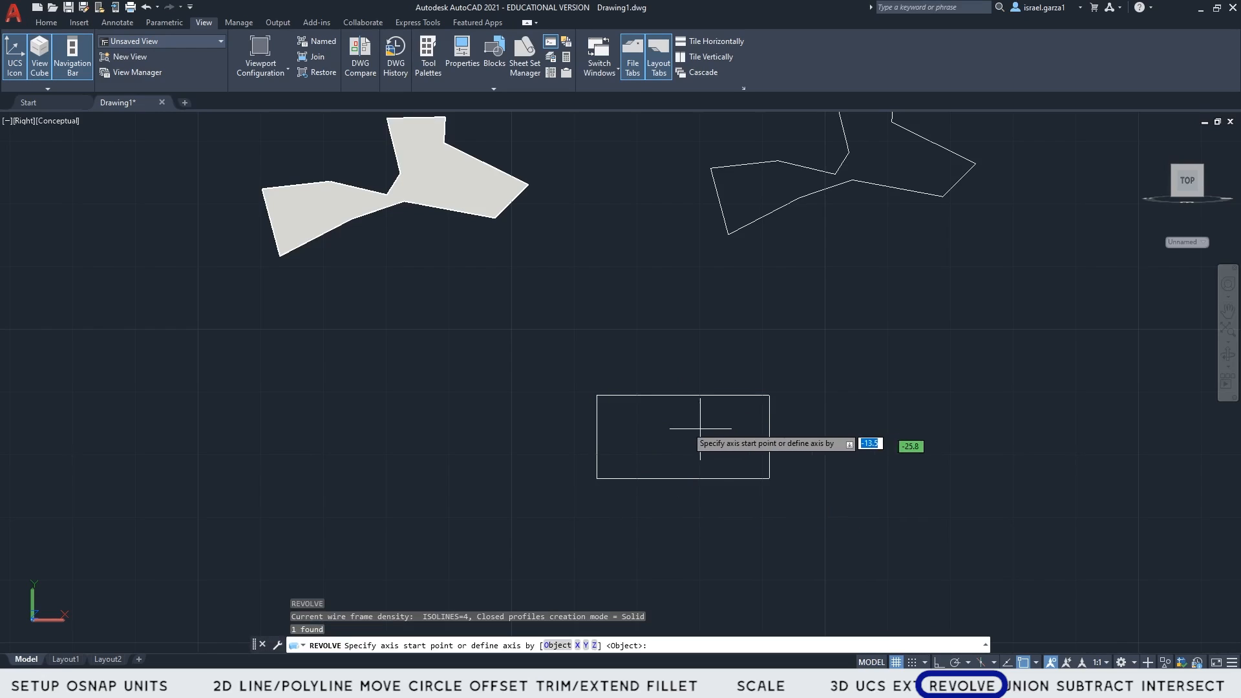
left_click(496, 372)
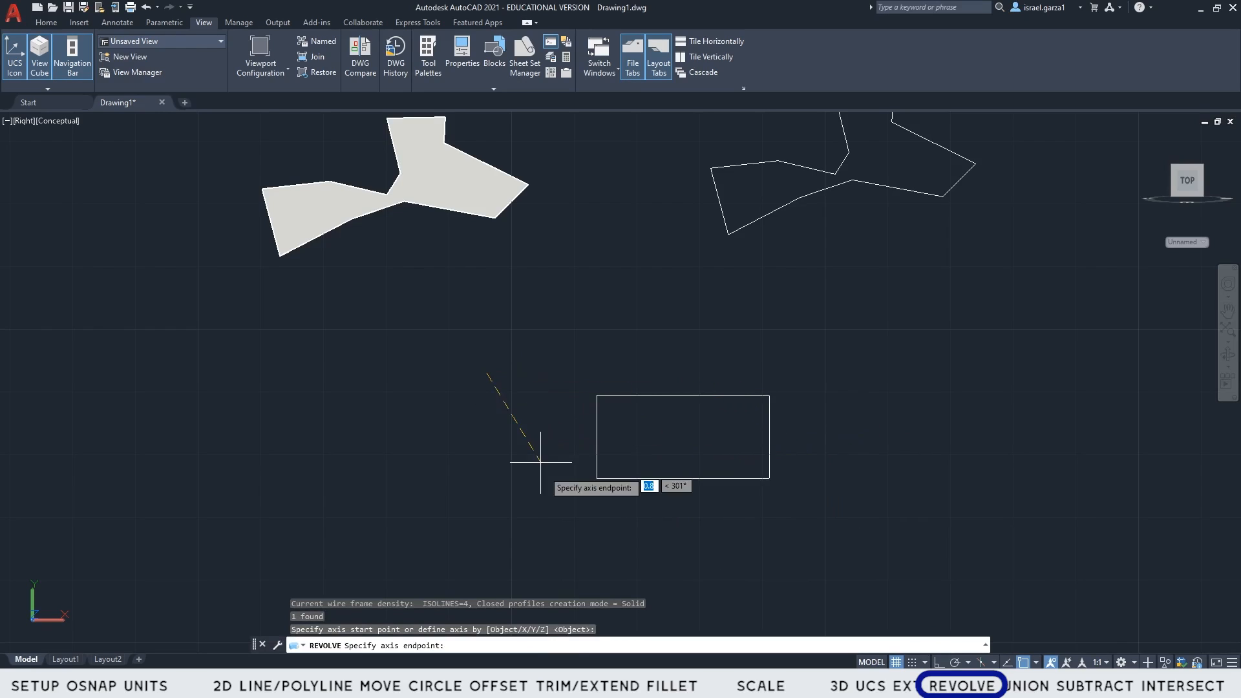
left_click(557, 513)
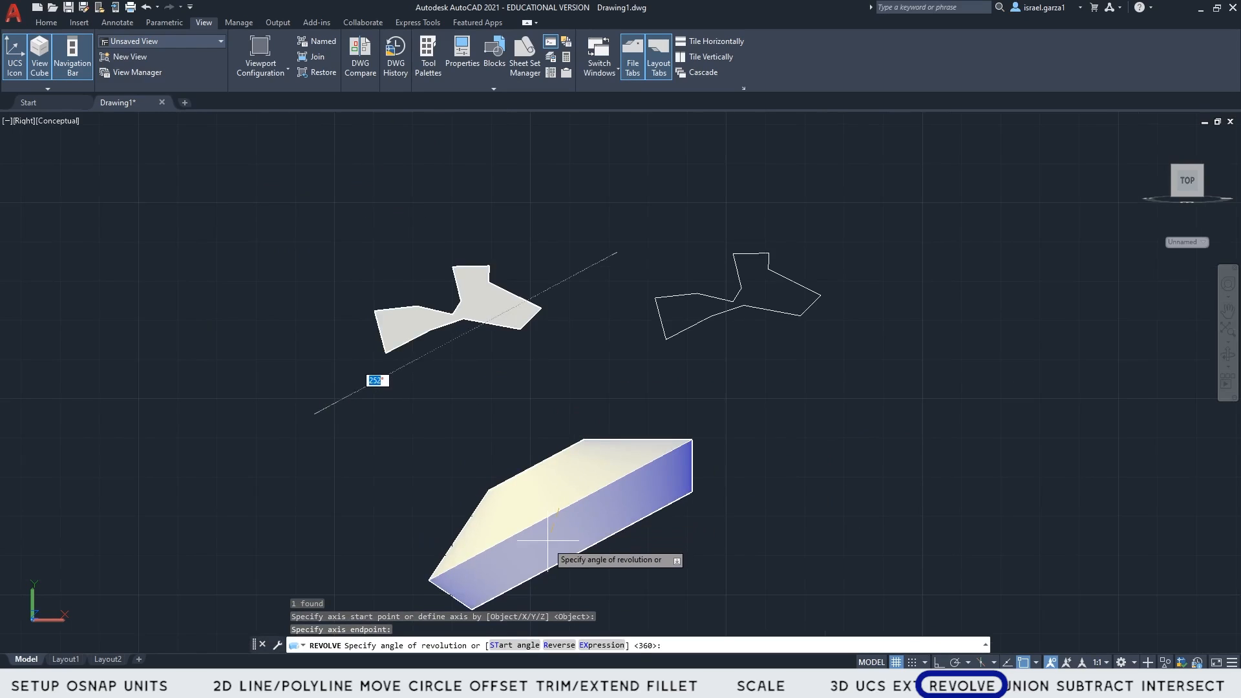
middle_click_drag(543, 534, 477, 504, "shift")
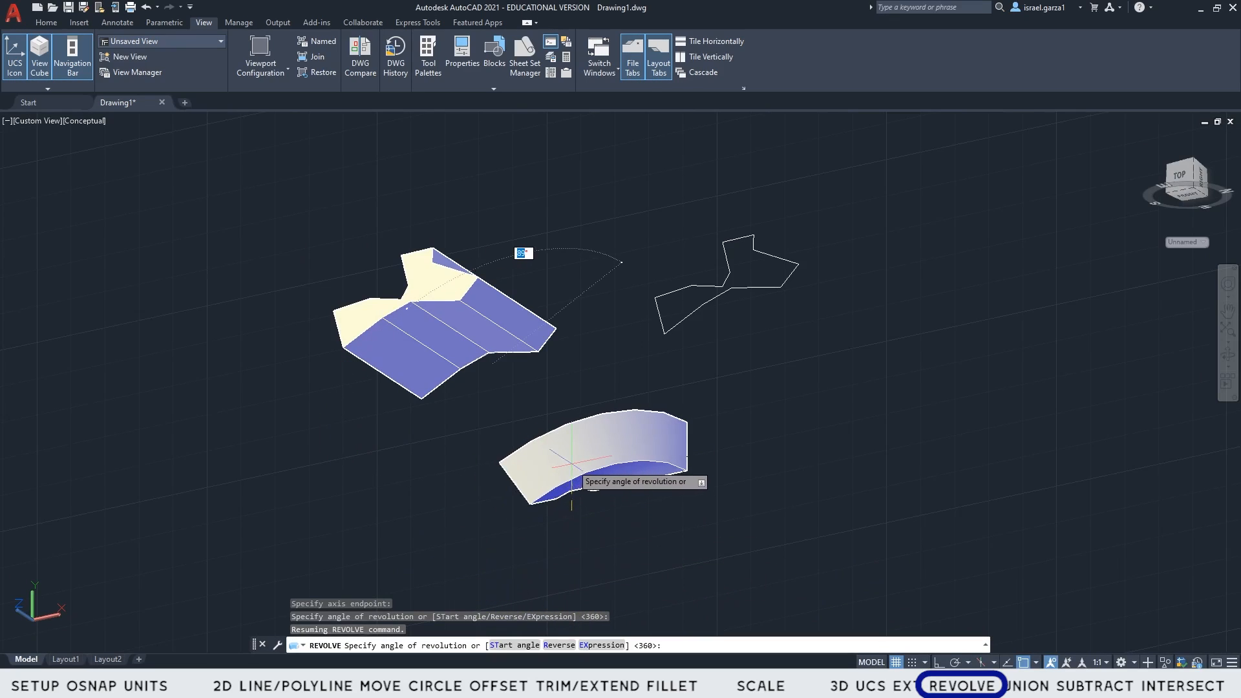
type("3")
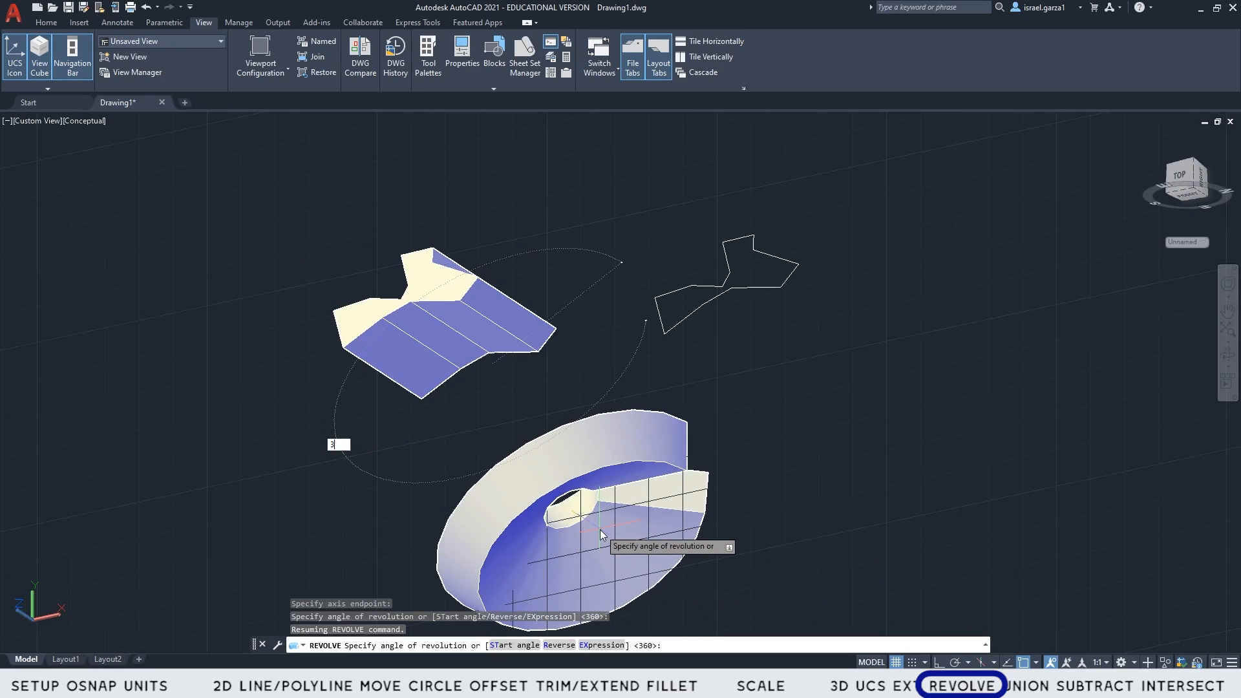
type("60")
key("Return")
middle_click_drag(600, 530, 957, 556, "shift")
middle_click_drag(991, 491, 642, 416, "shift")
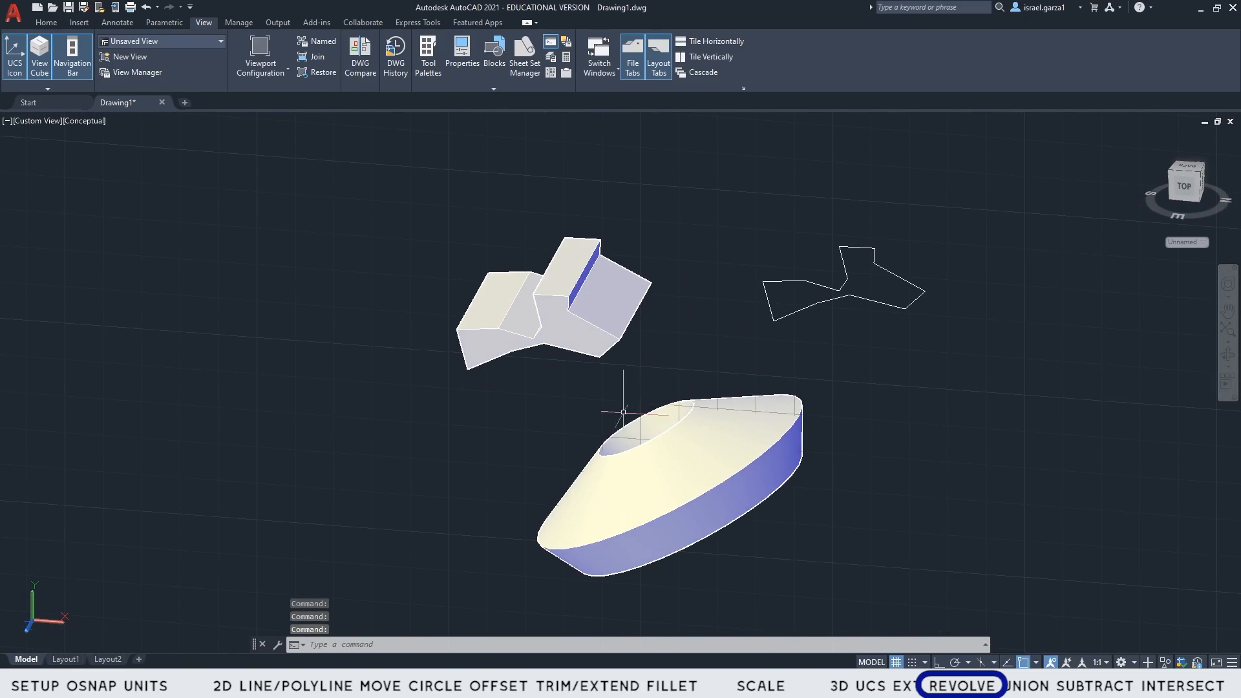
left_click(1184, 194)
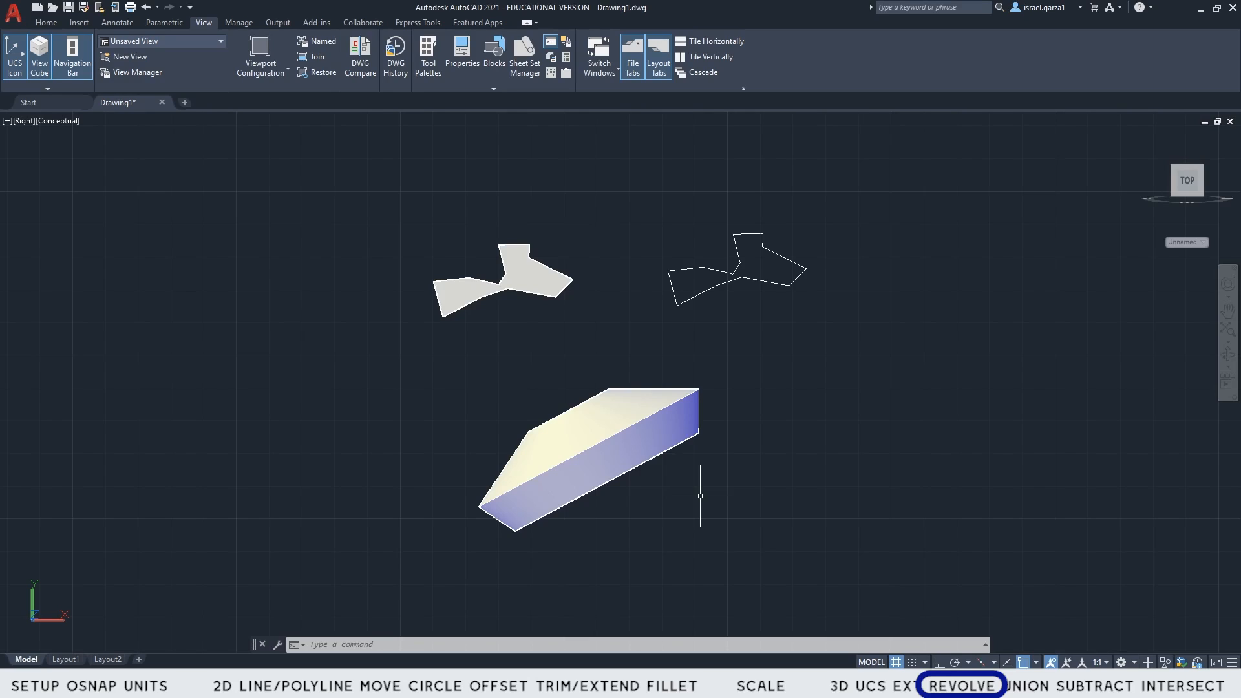
- Undo the view changes and the slanted-axis revolve to get back to the flat rectangle
key("ctrl+z")
key("ctrl+z")
key("ctrl+z")
key("ctrl+z")
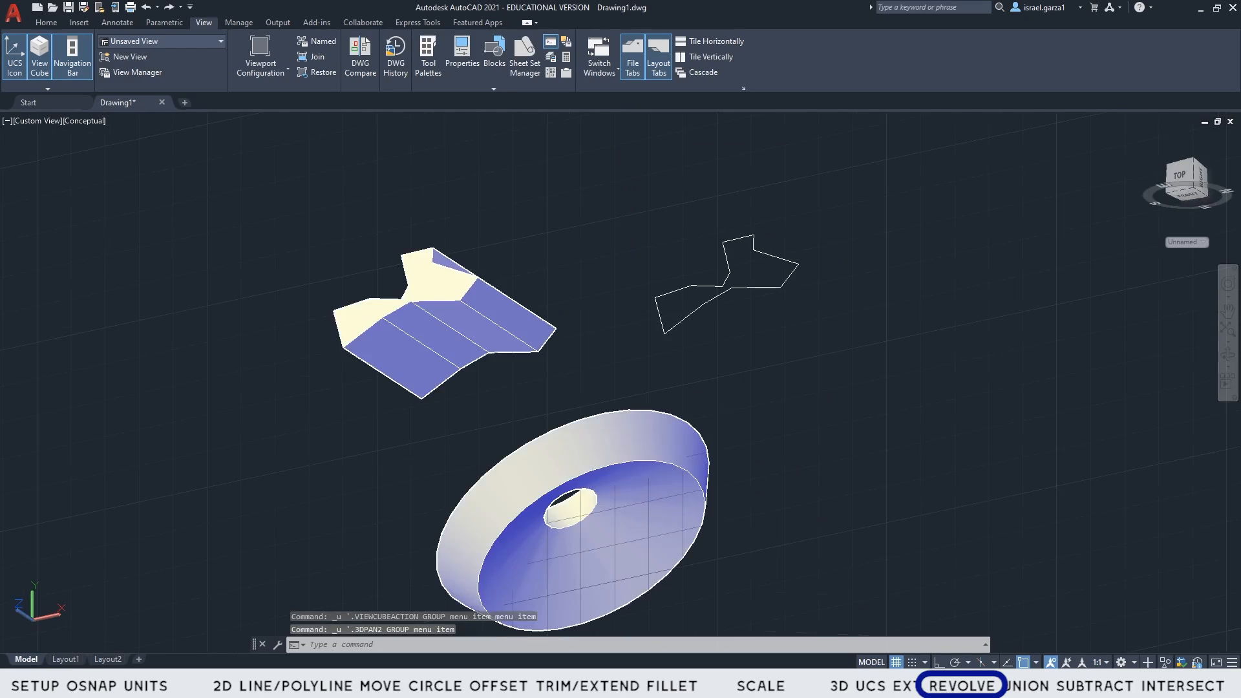
- Explode the rectangle into separate lines and delete its left edge
middle_click_drag(701, 496, 731, 442)
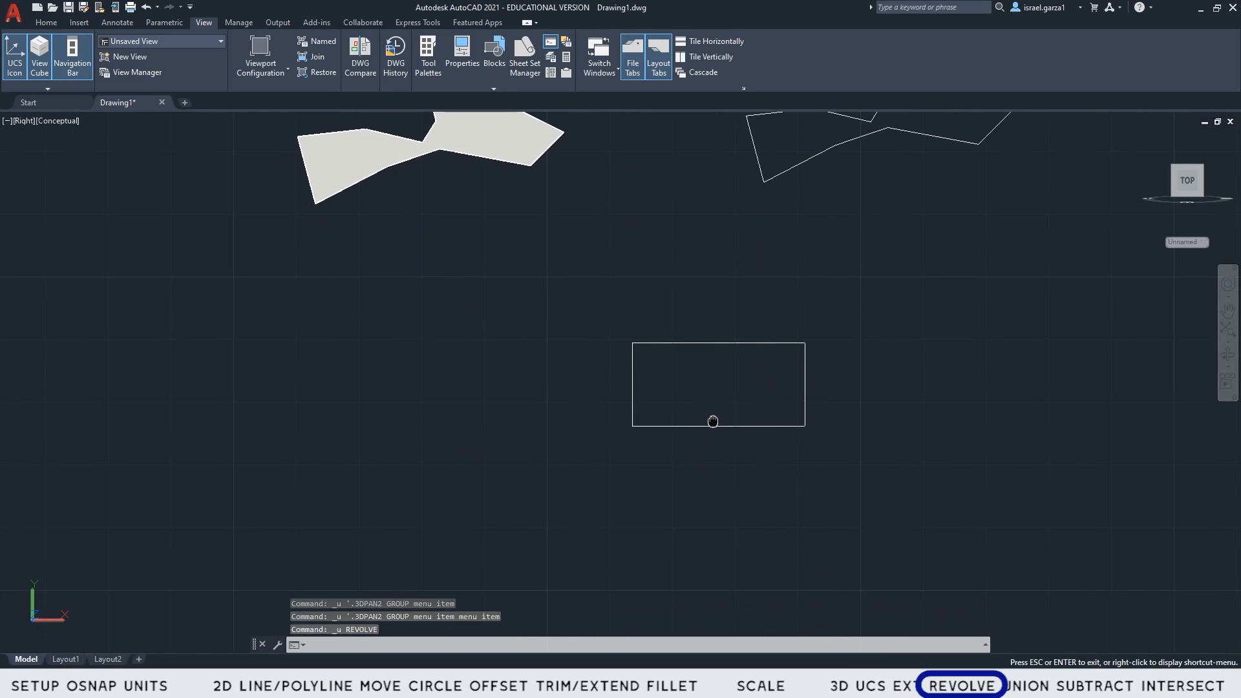
scroll(665, 397, "up", 2)
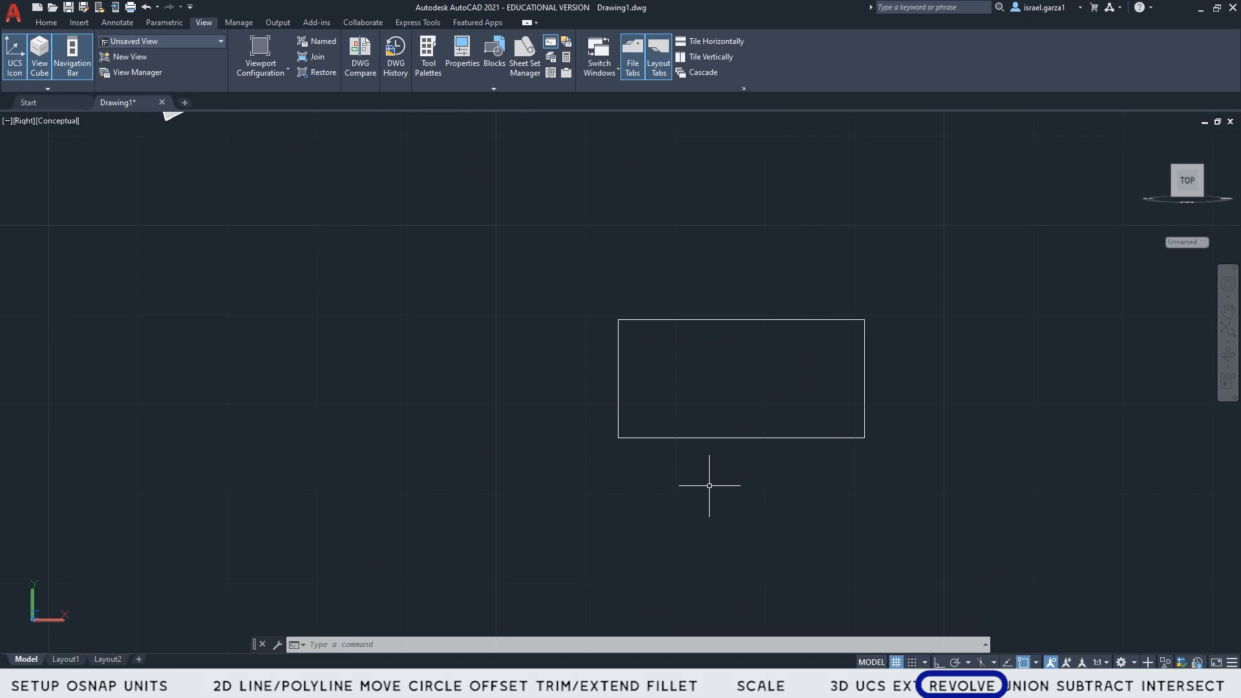
left_click(838, 515)
left_click(793, 432)
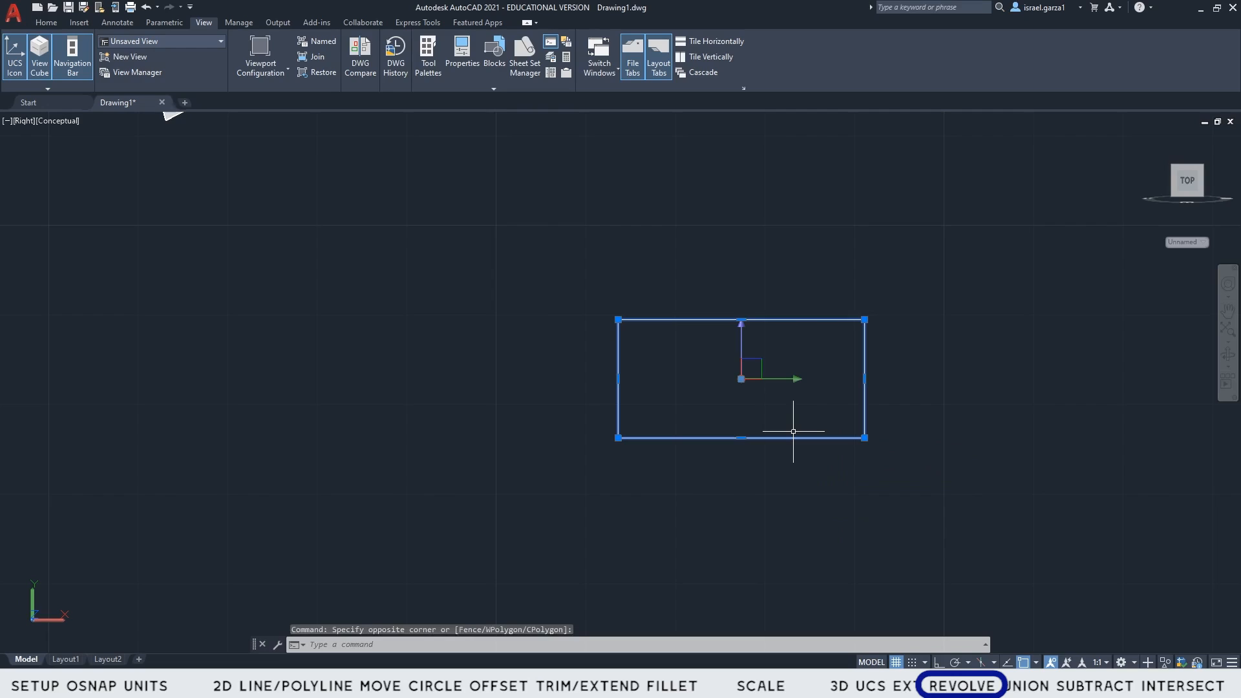
type("x")
key("Return")
left_click(630, 401)
left_click(577, 374)
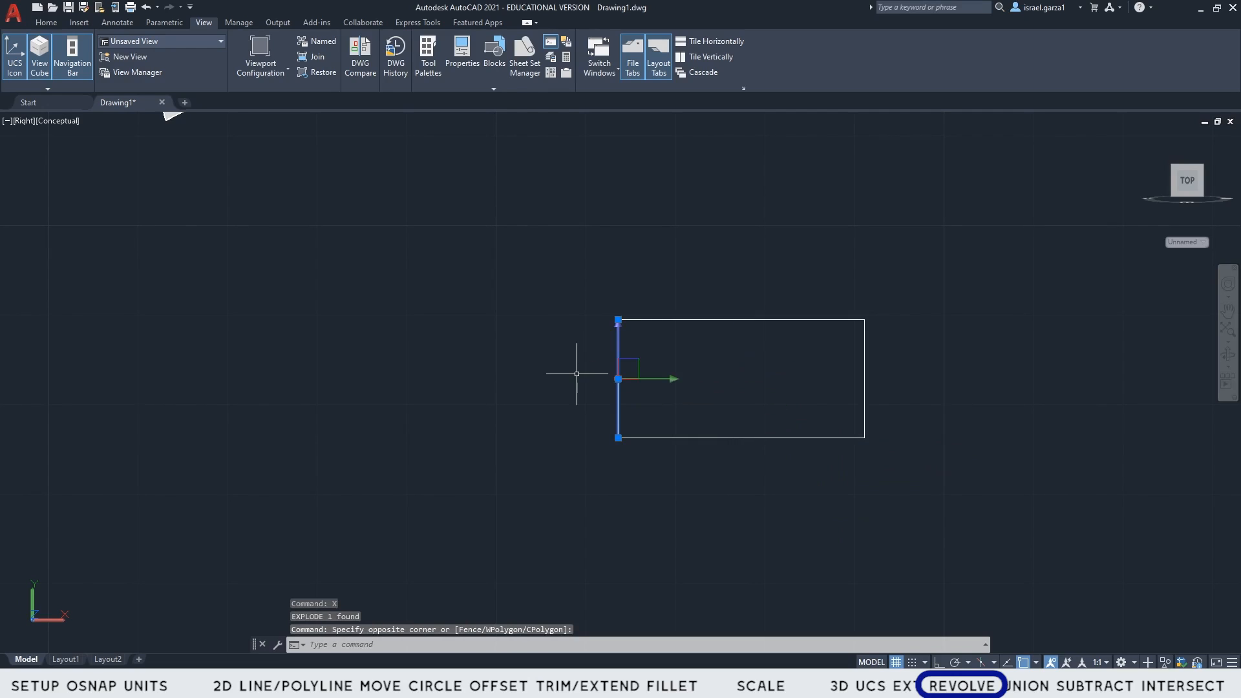
key("Delete")
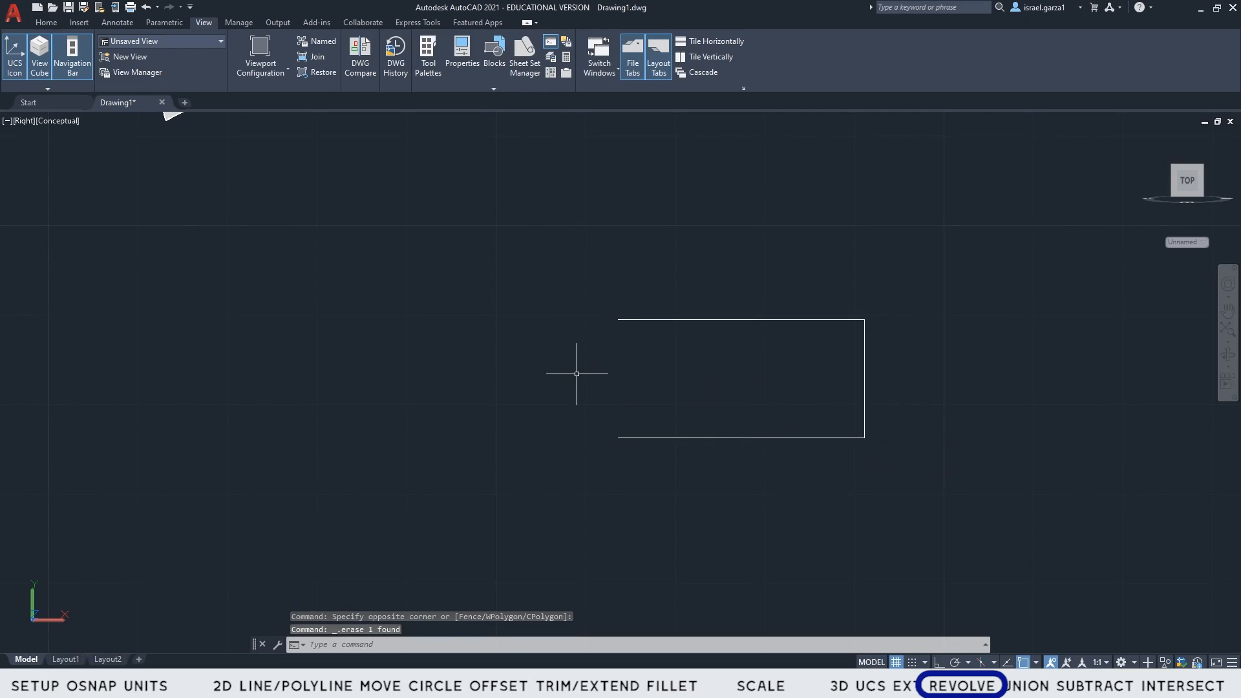
left_click(607, 285)
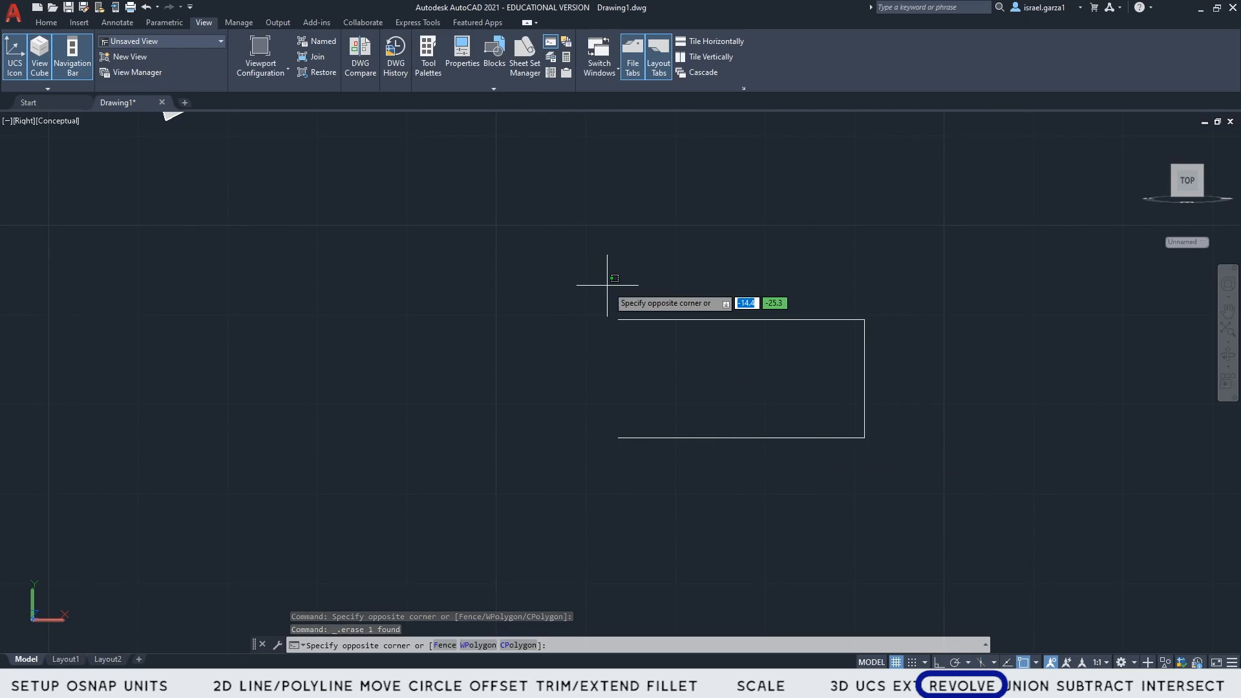
key("Escape")
left_click(600, 275)
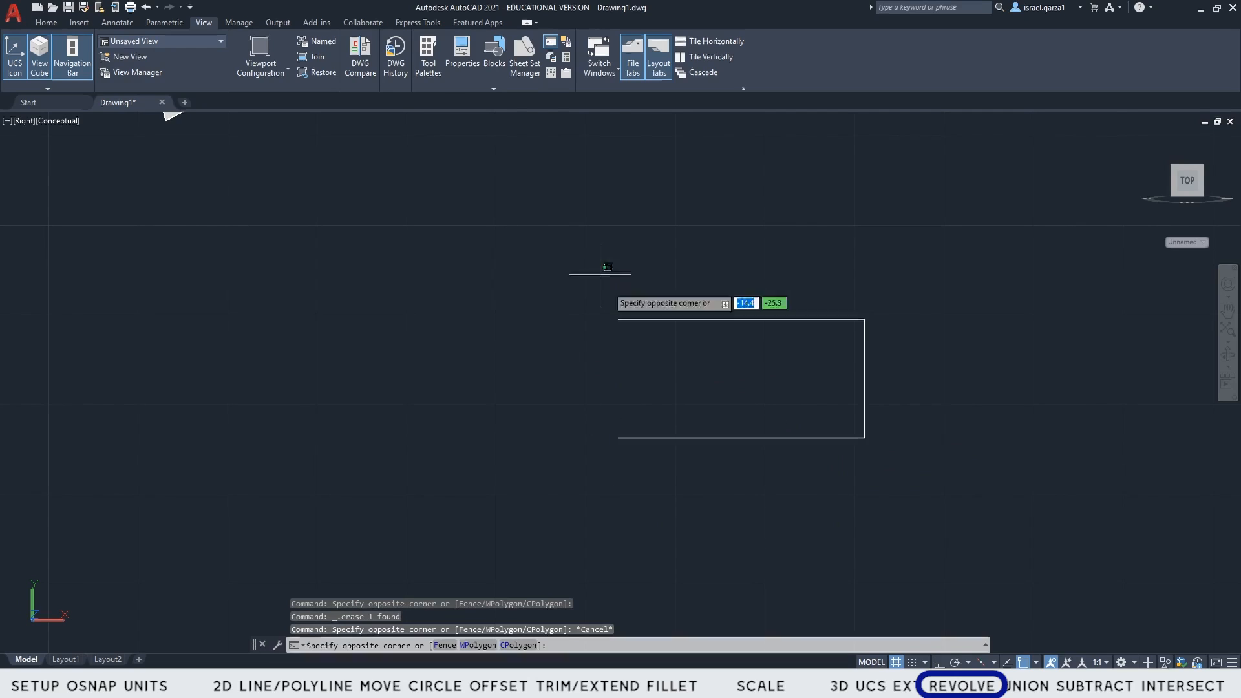
left_click(972, 487)
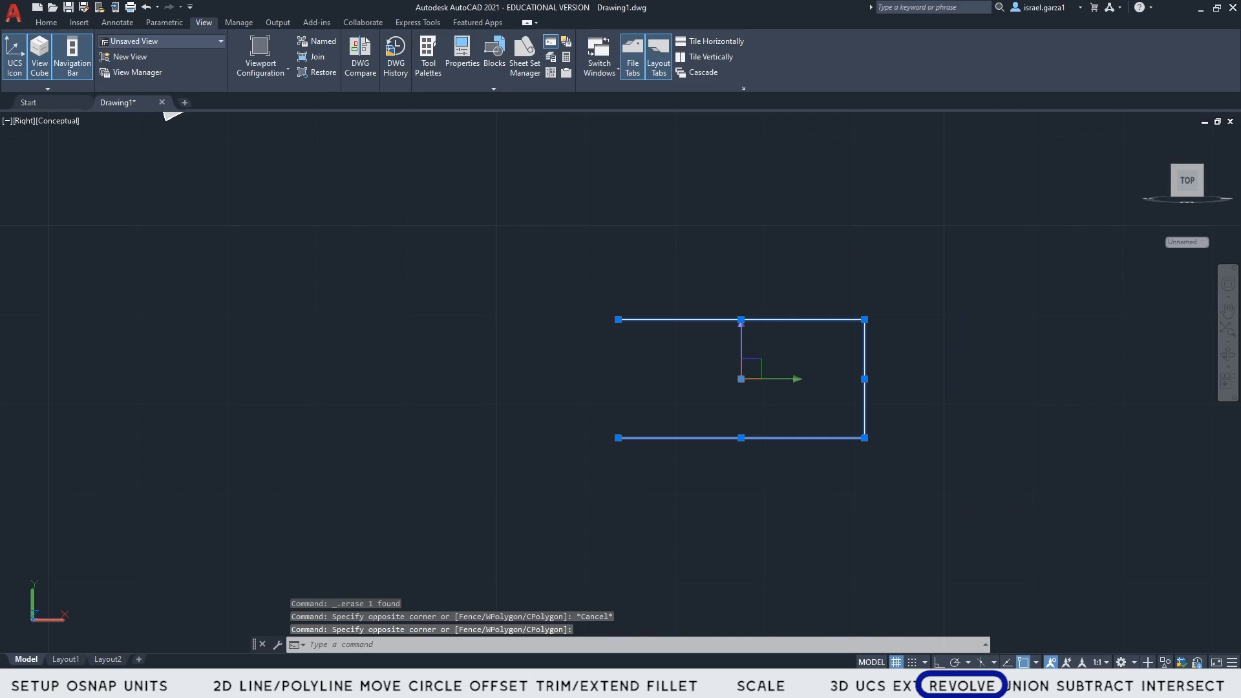
key("Escape")
key("Escape")
key("Escape")
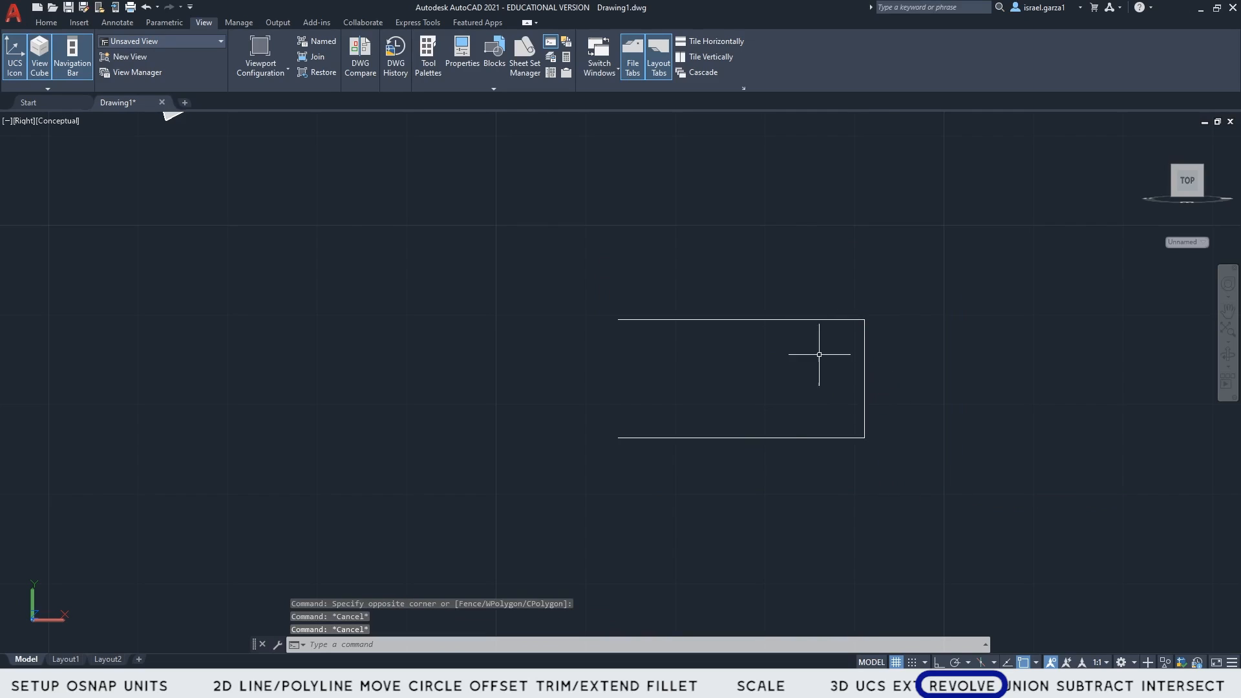
- Join the three remaining lines into one open polyline
left_click(538, 257)
left_click(923, 465)
type("jo")
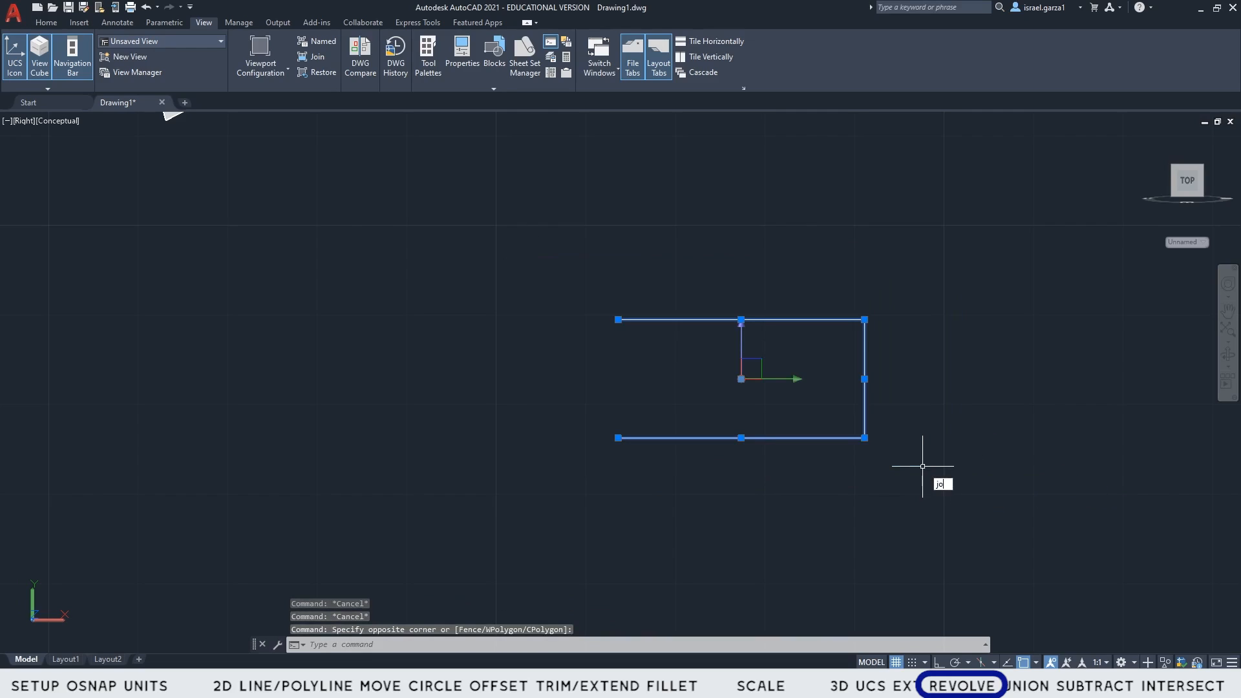
key("Return")
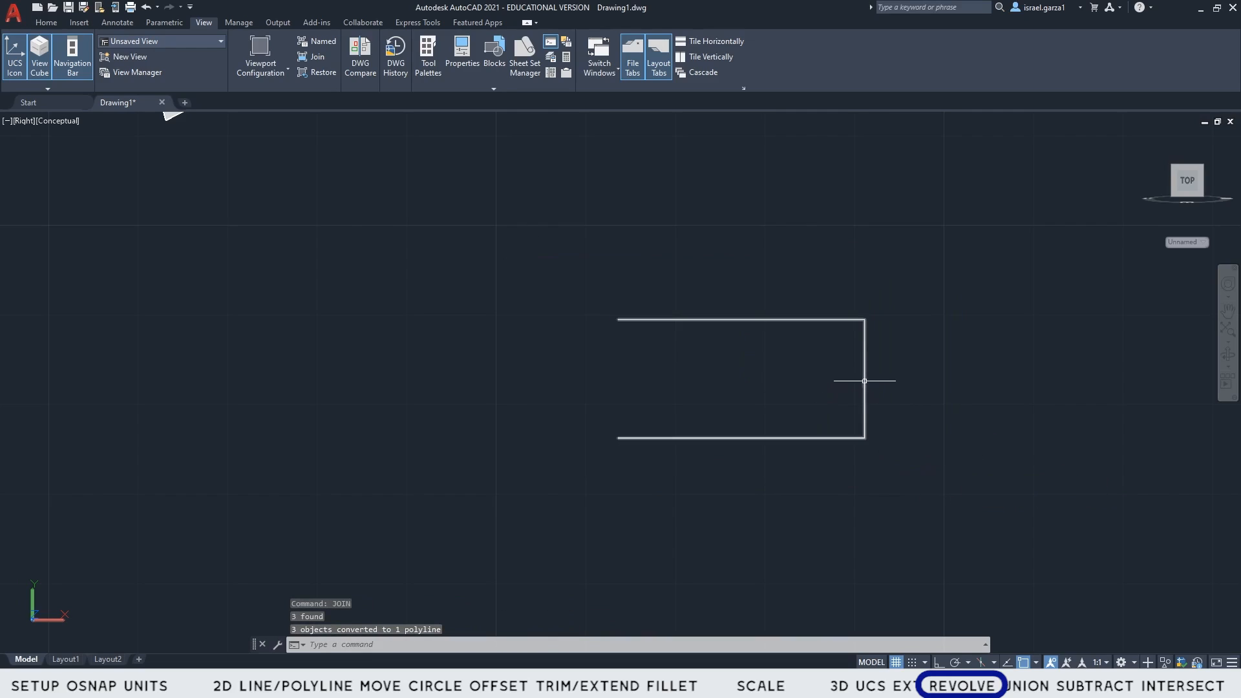
- Revolve the open three-sided outline 360 degrees about an axis through its two open endpoints
left_click(560, 265)
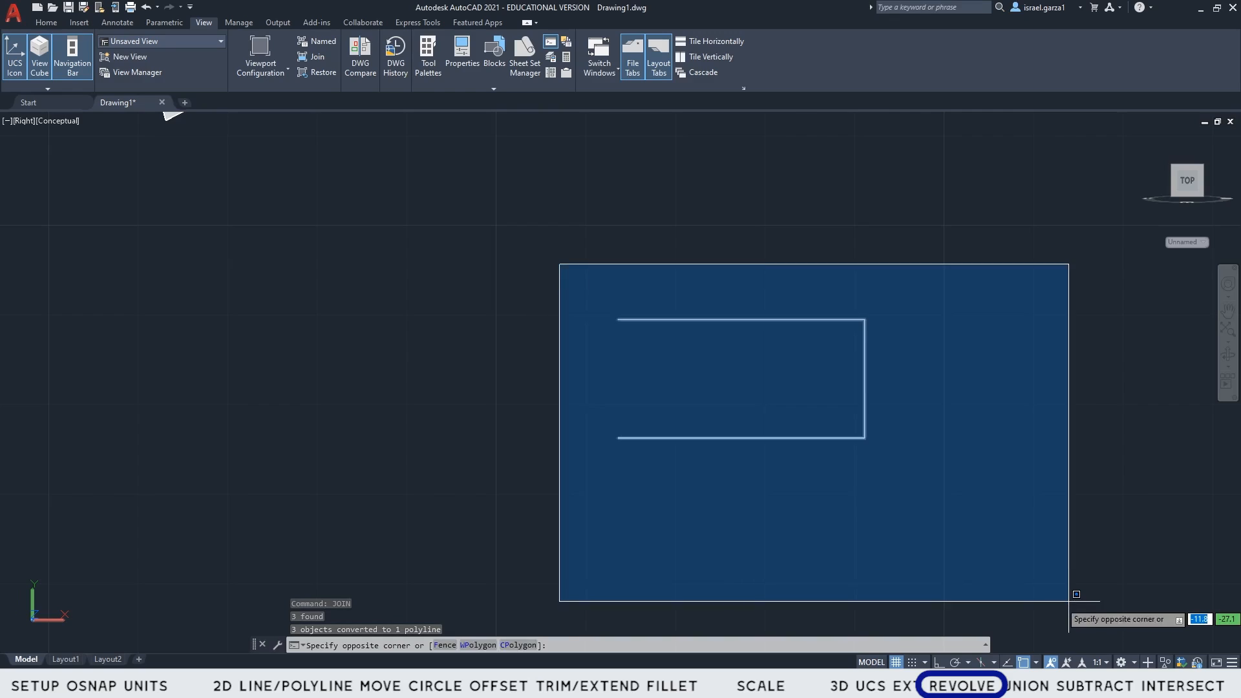
left_click(1065, 594)
type("rev")
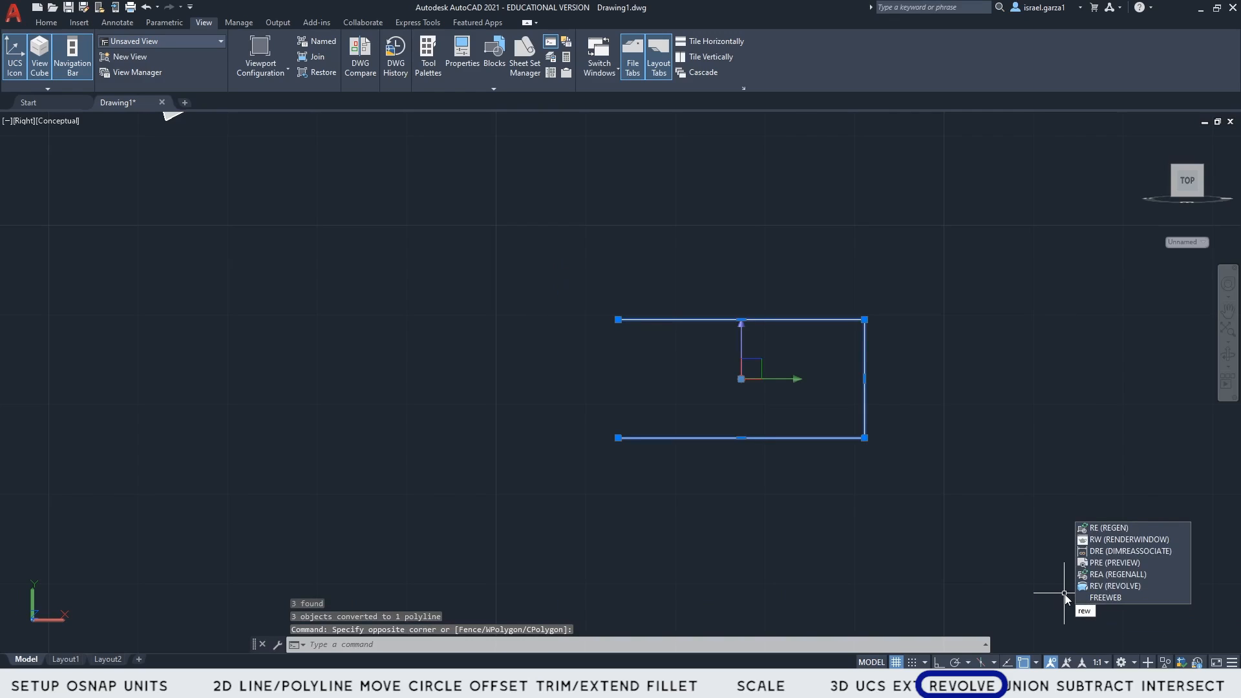
key("Return")
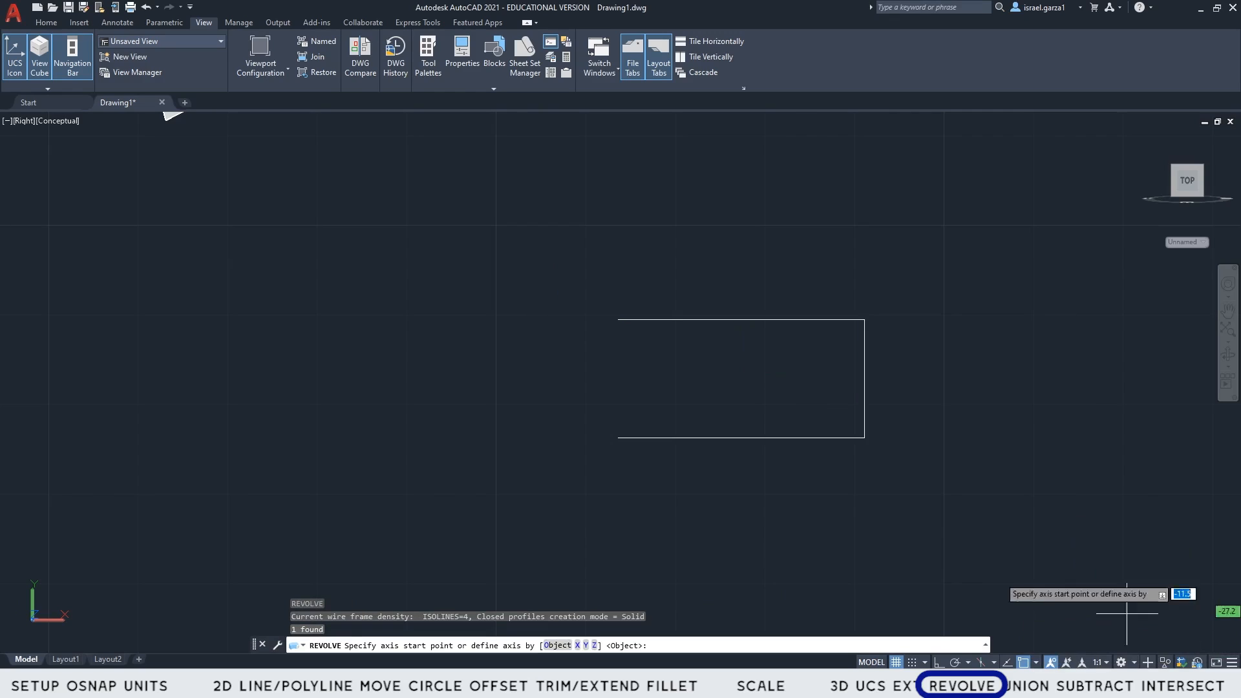
left_click(618, 321)
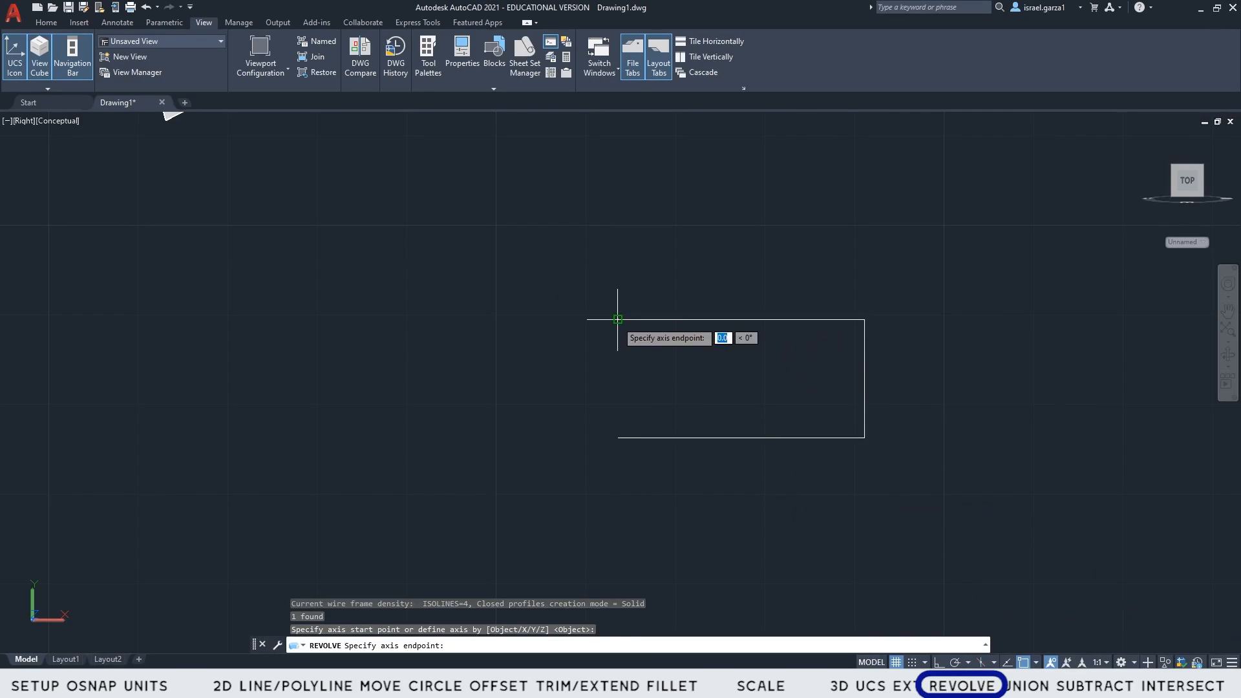
left_click(618, 439)
middle_click_drag(617, 439, 724, 474, "shift")
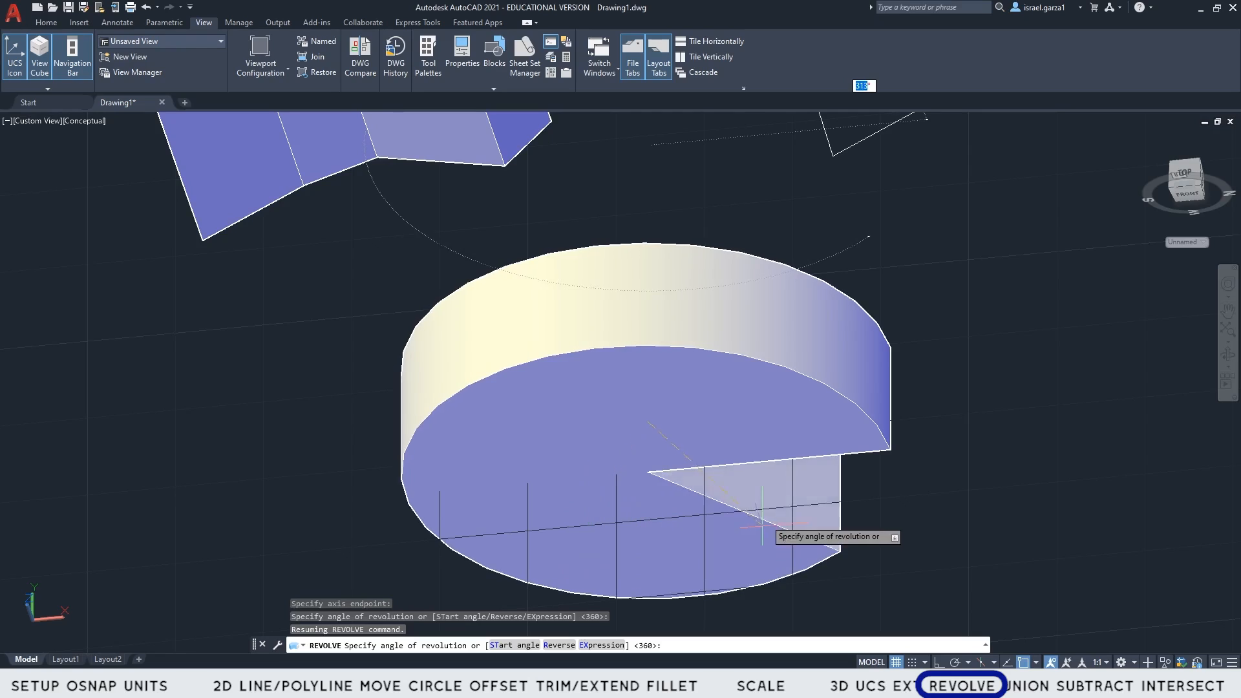
type("36")
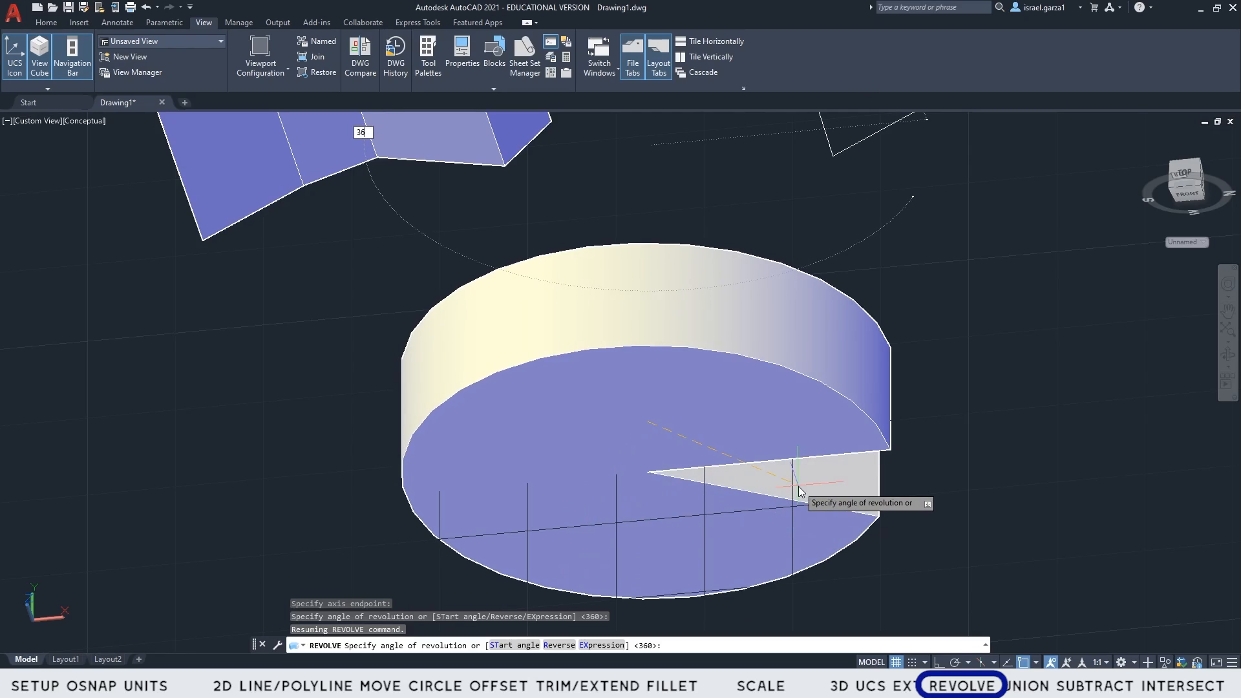
type("0")
key("Return")
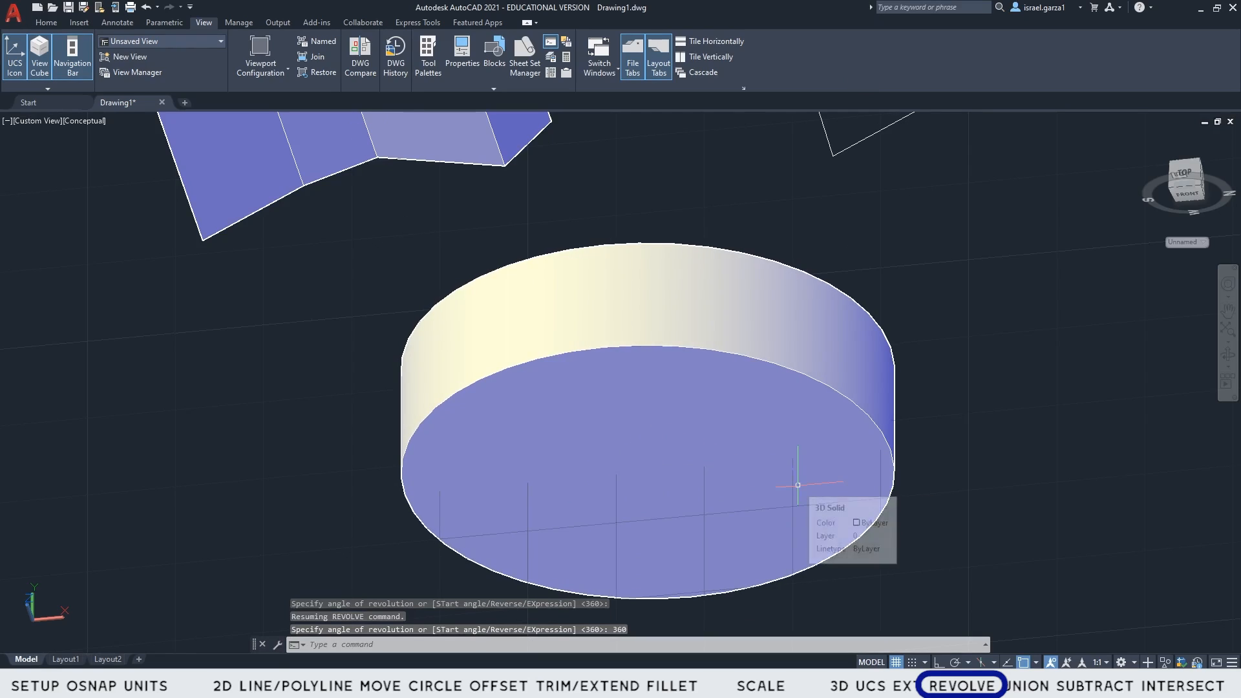
- Undo the revolve about the outline's open side to get back to the flat open outline
middle_click_drag(798, 488, 959, 502, "shift")
key("ctrl+z")
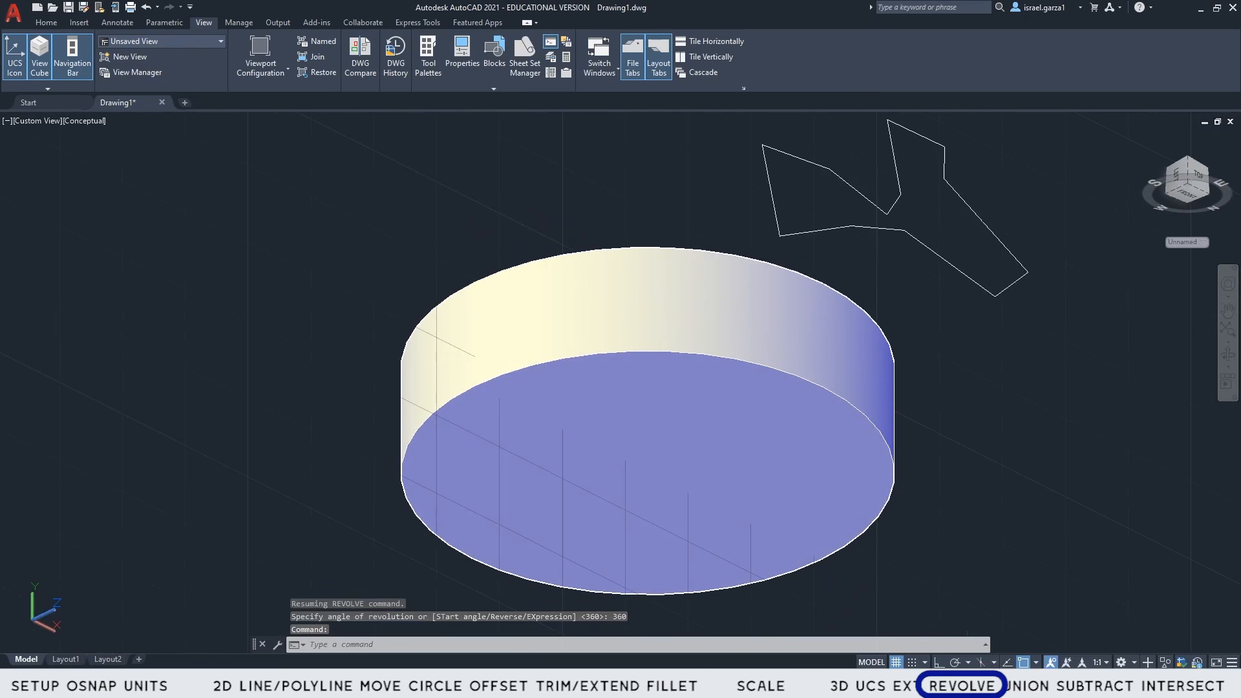
key("ctrl+z")
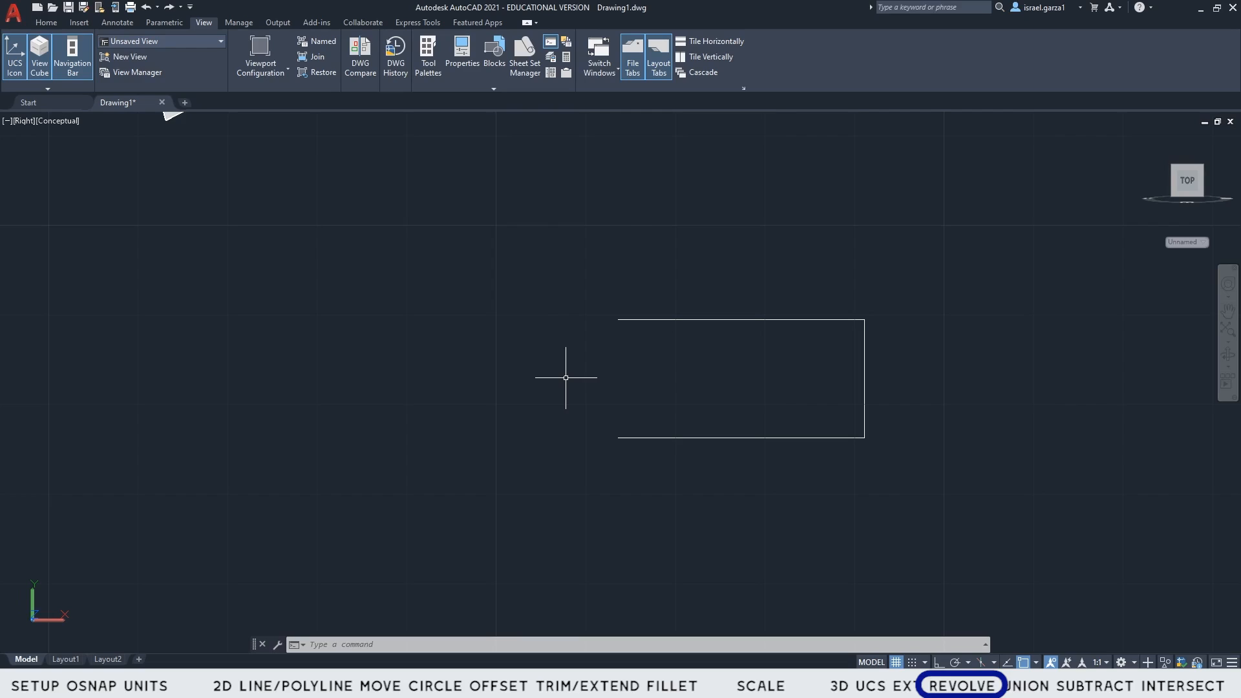
- Revolve the open outline 360 degrees about a vertical axis drawn off its open side with Ortho on
type("REV")
key("Return")
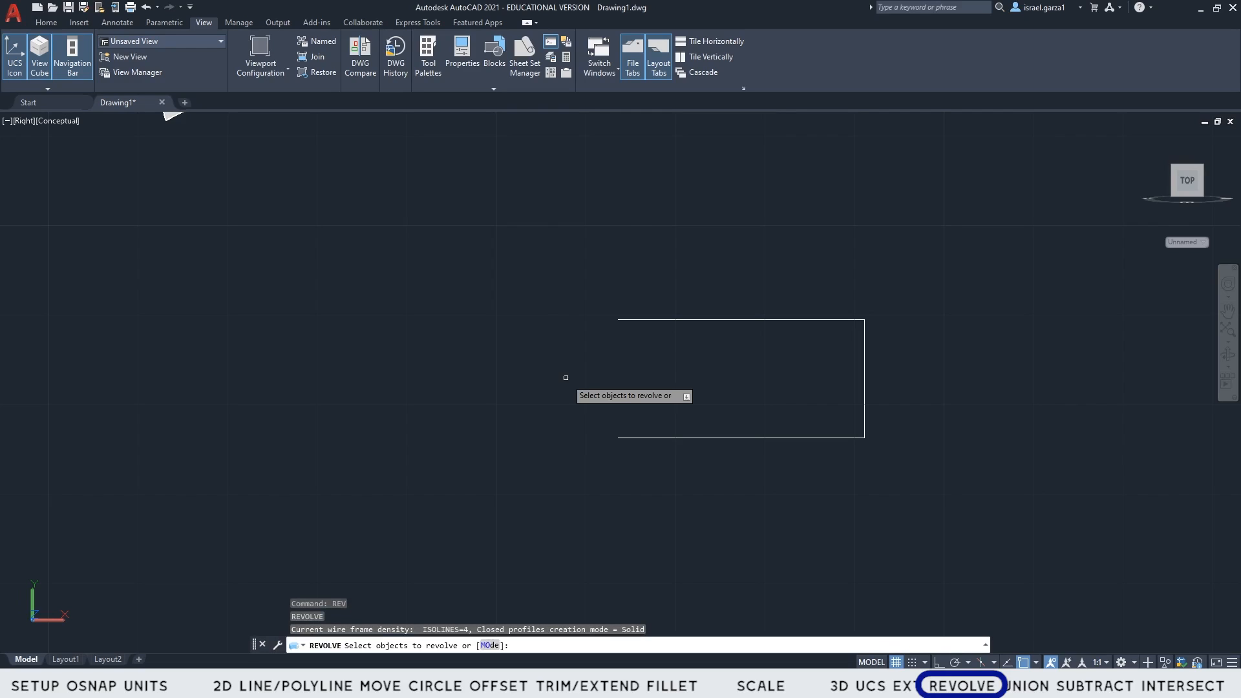
left_click(580, 277)
left_click(907, 482)
key("Return")
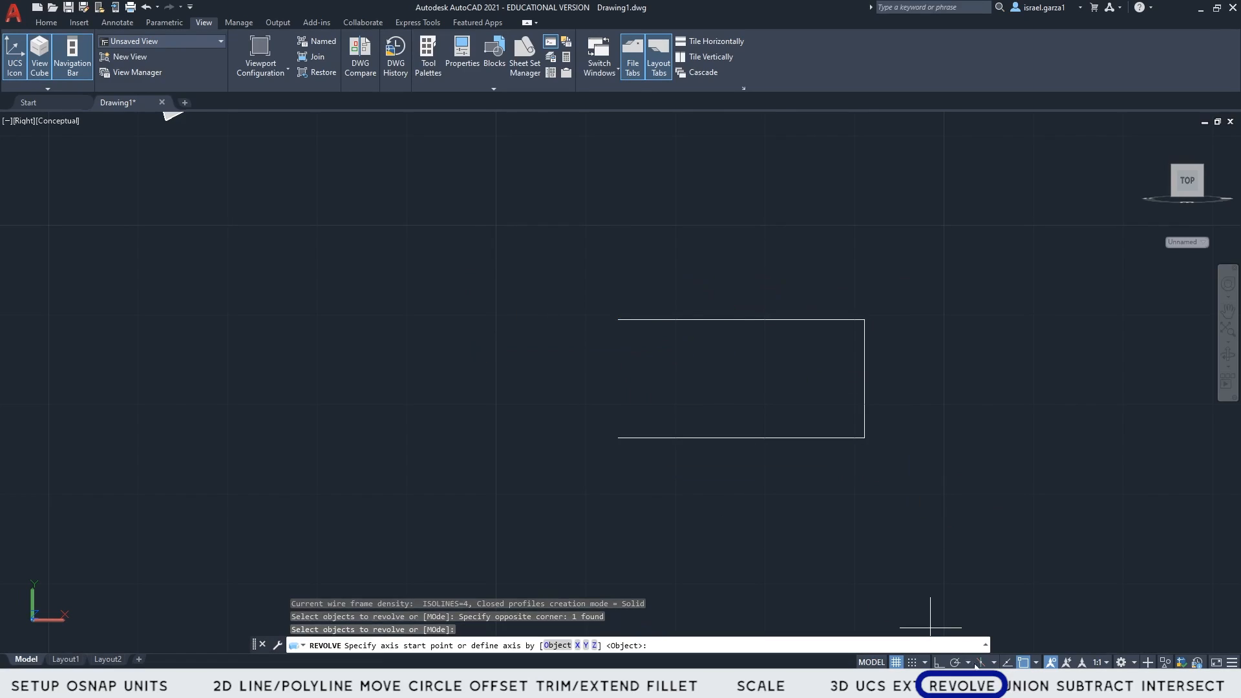
left_click(939, 662)
left_click(488, 287)
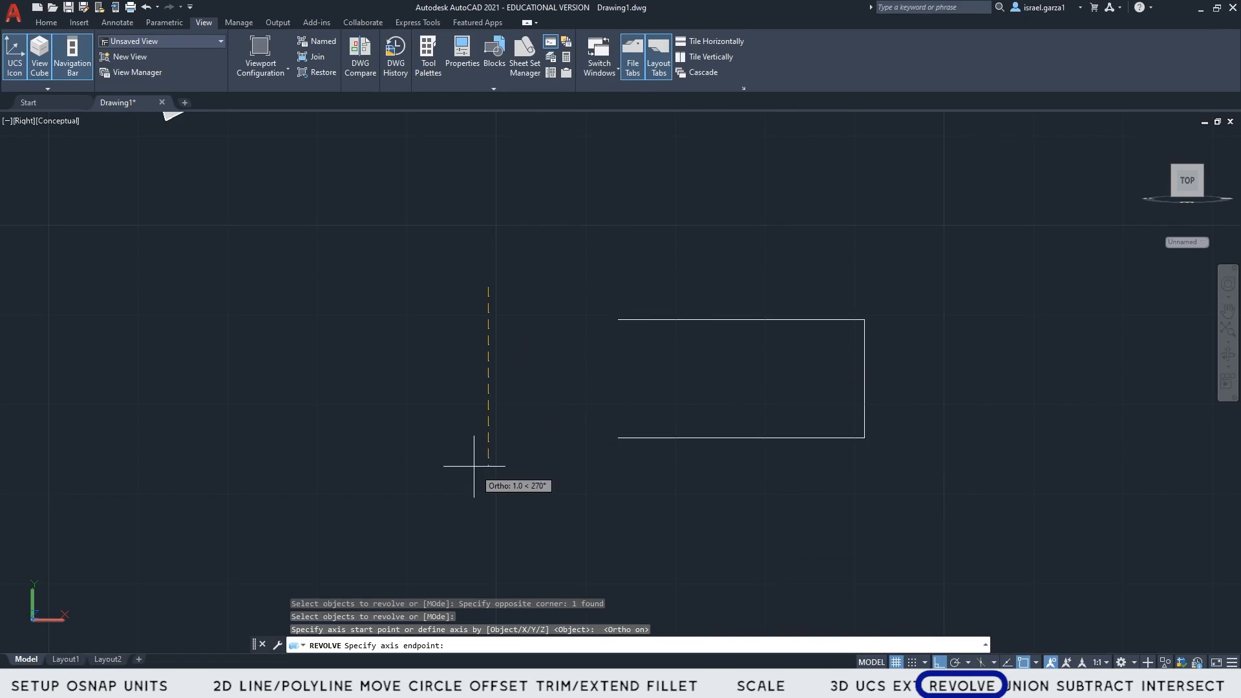
left_click(490, 538)
middle_click_drag(489, 532, 409, 466, "shift")
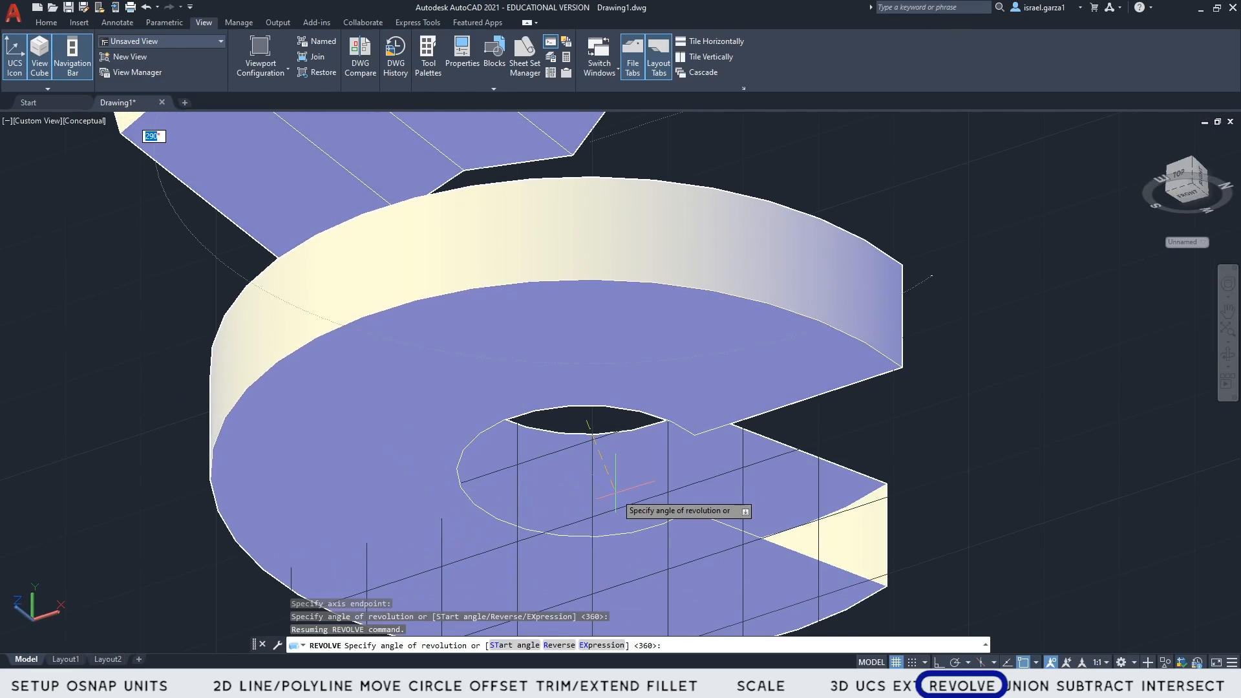
type("360")
key("Return")
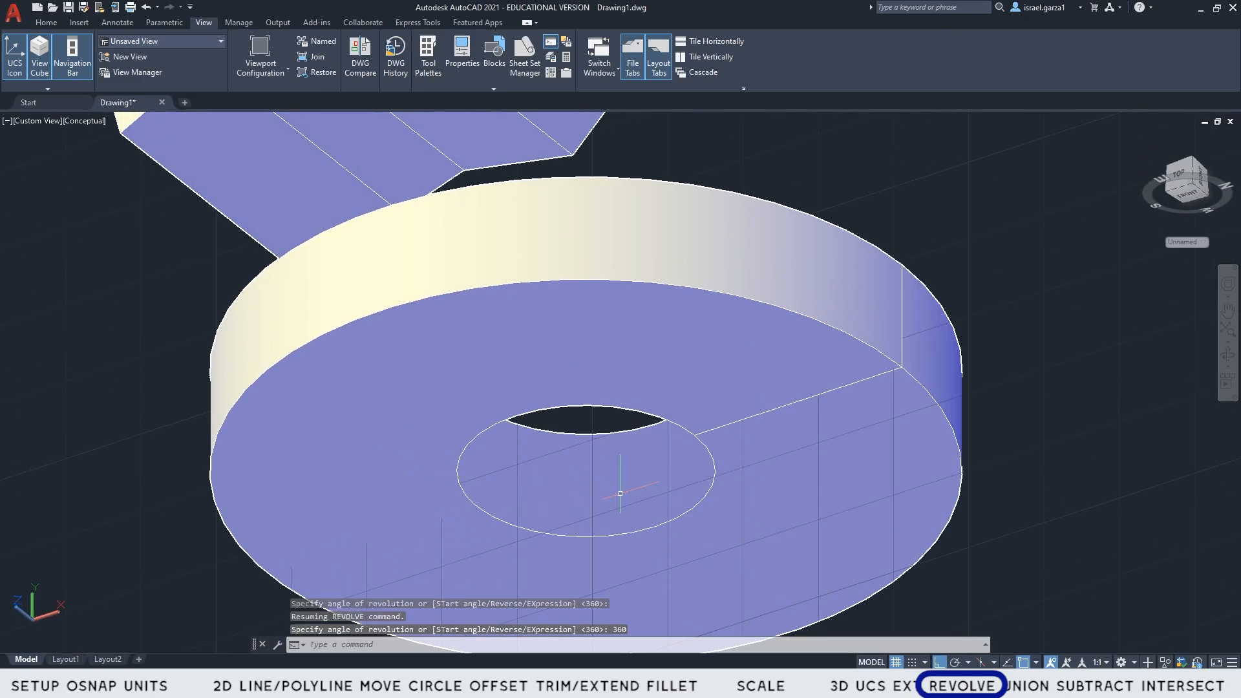
- Inspect the underside and inner hole of the revolved surface, and undo the vertical-axis revolve
middle_click_drag(620, 494, 659, 463, "shift")
scroll(649, 418, "up", 3)
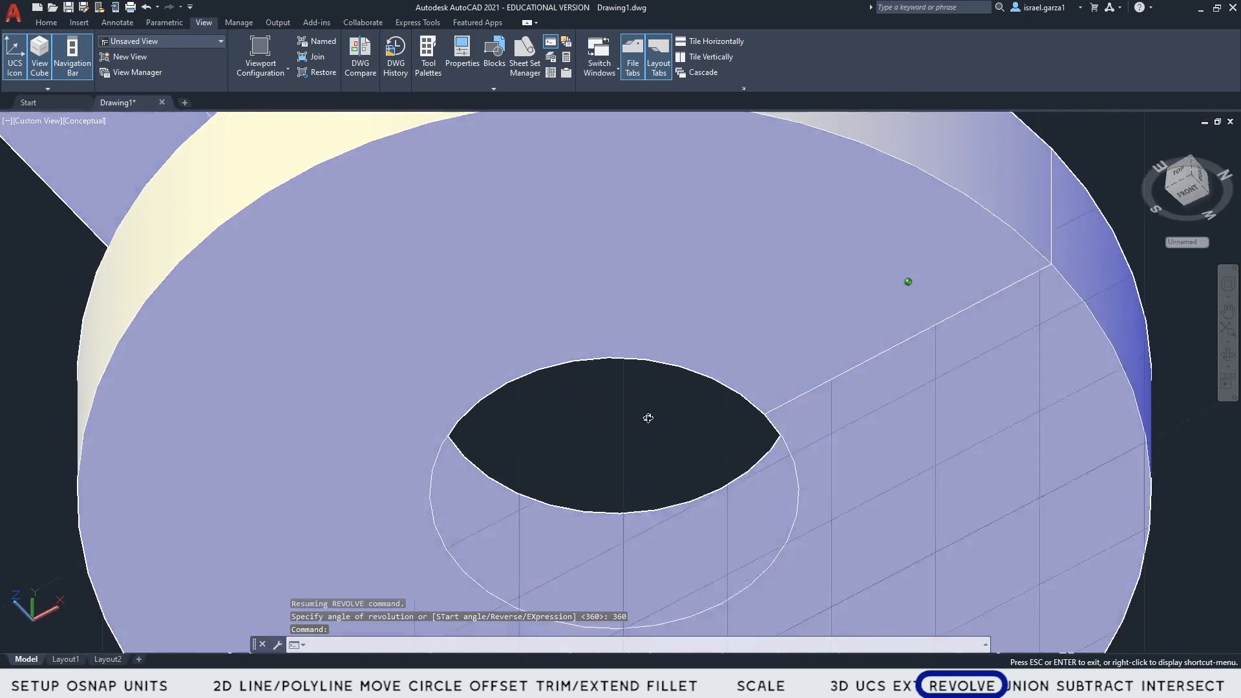
scroll(648, 418, "down", 3)
scroll(649, 418, "up", 3)
key("Escape")
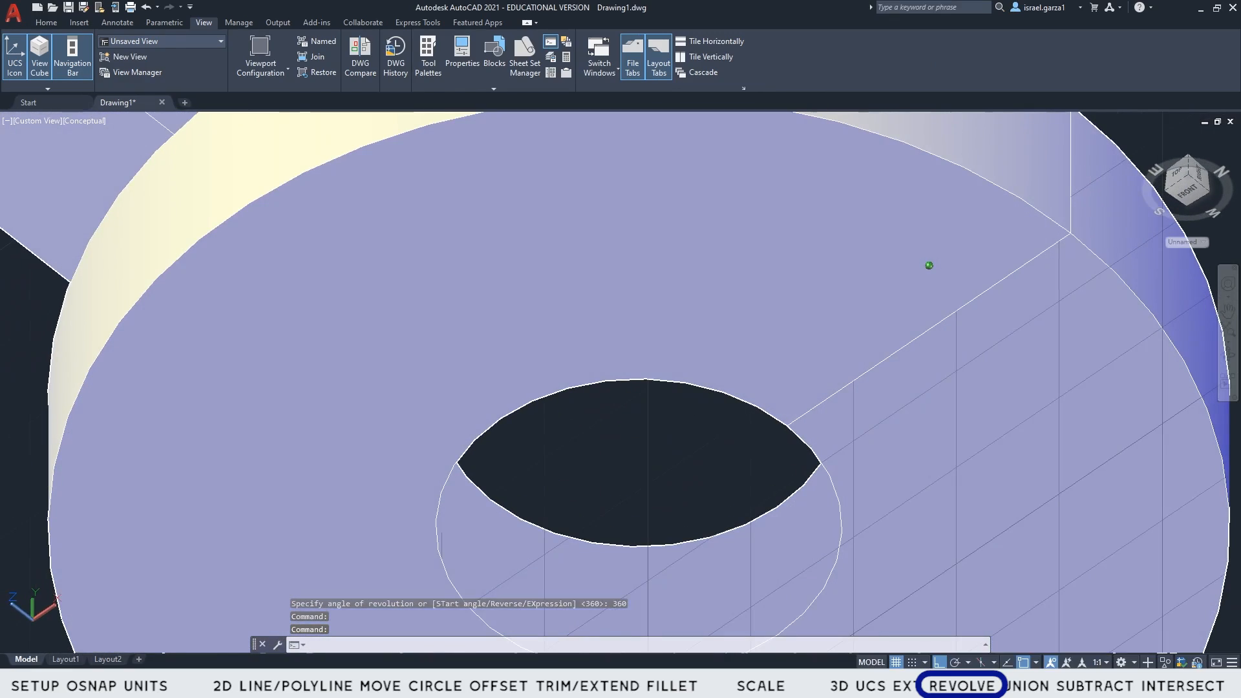
middle_click_drag(681, 515, 681, 585, "shift")
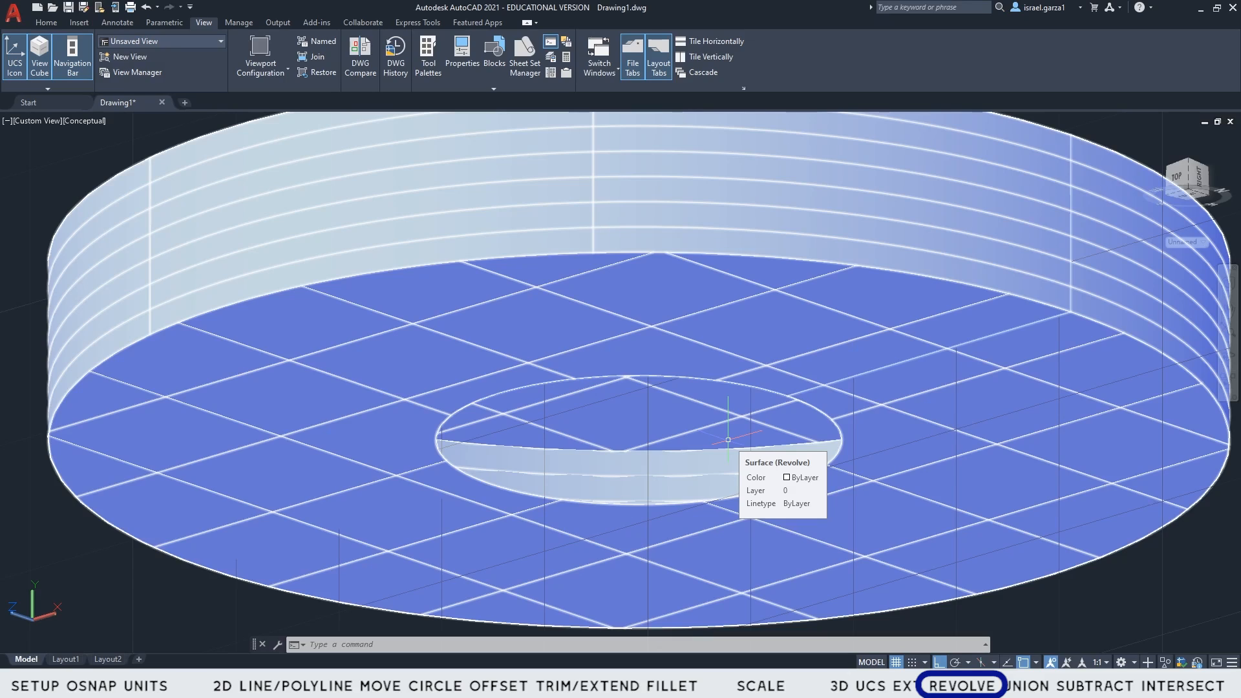
key("ctrl+z")
key("ctrl+z")
key("ctrl+z")
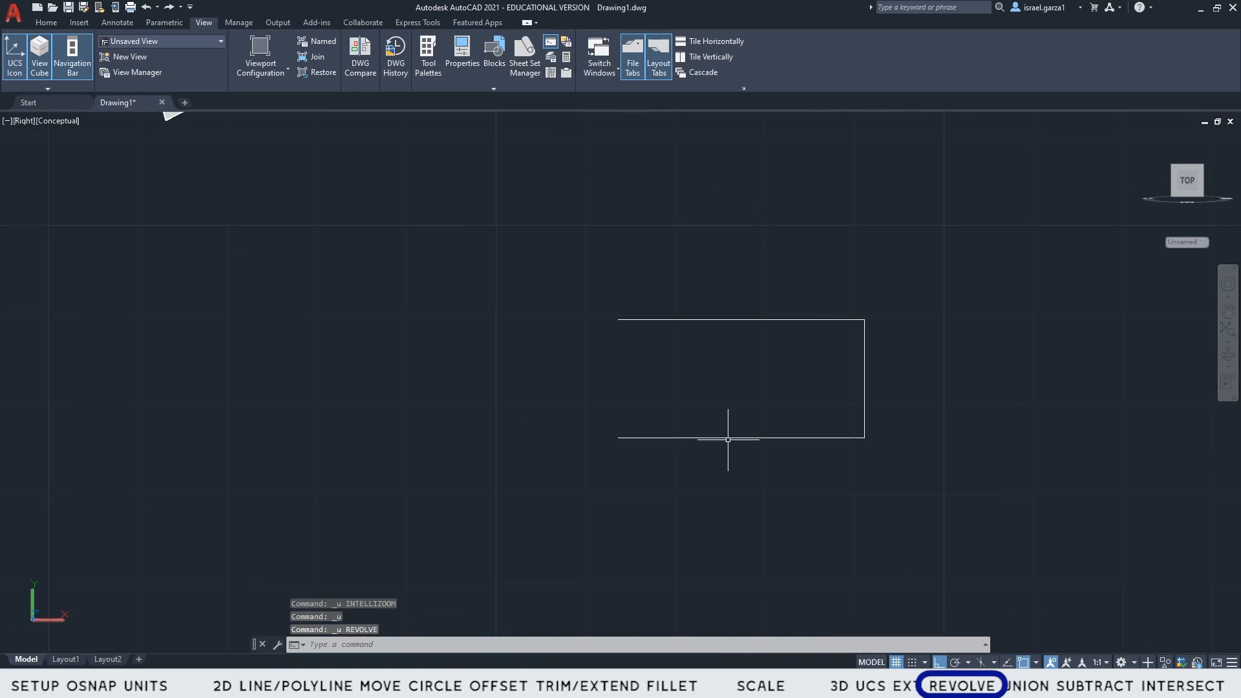
- Draw an open zigzag polyline running downward in the empty area to the right of the open rectangle outline
middle_click_drag(849, 372, 479, 372)
scroll(540, 365, "down", 2)
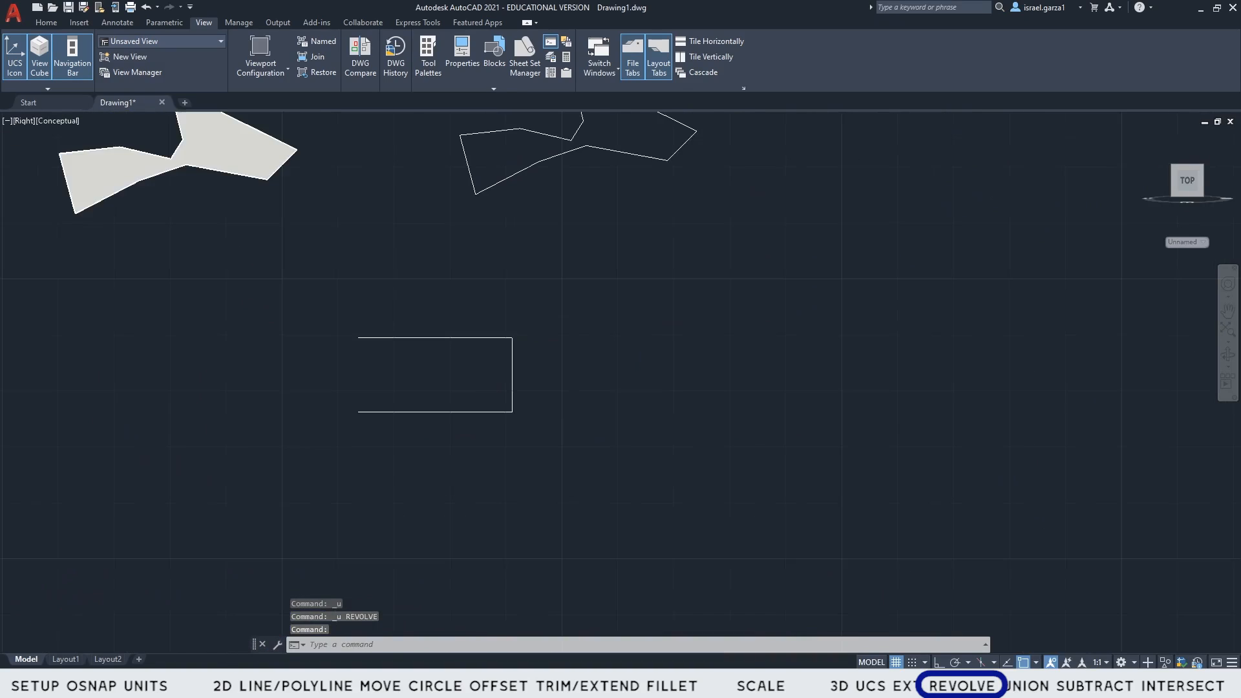
middle_click_drag(640, 392, 460, 366)
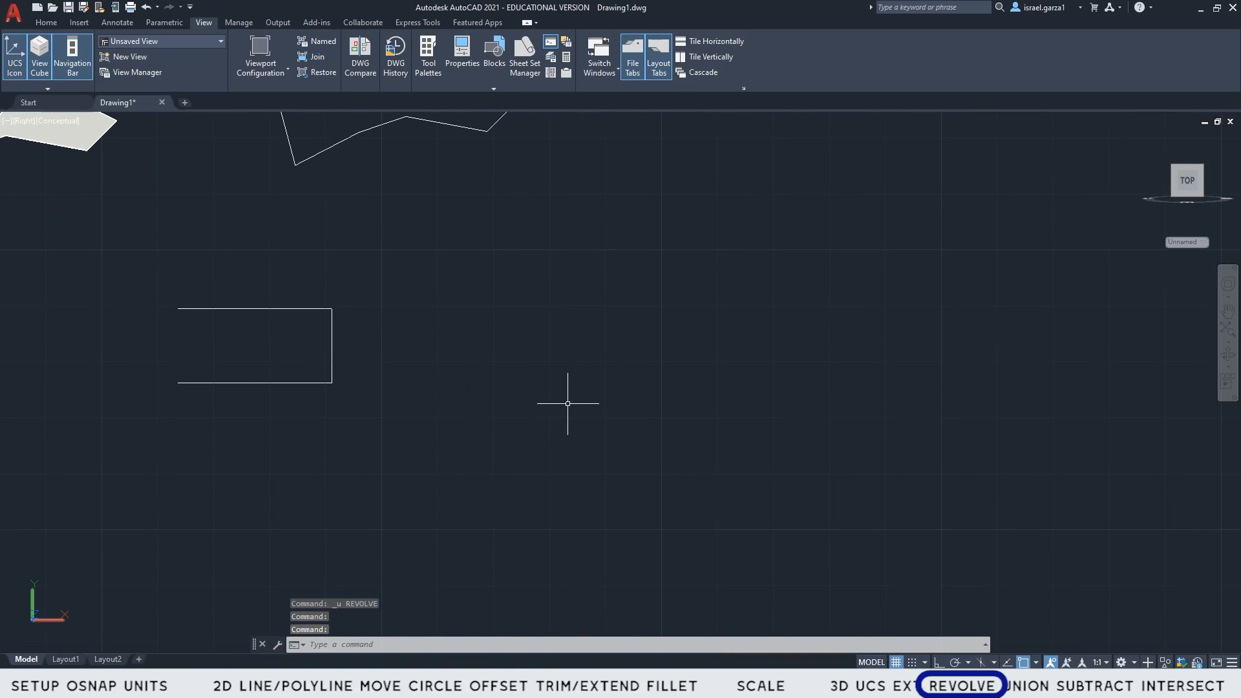
scroll(1043, 342, "down", 2)
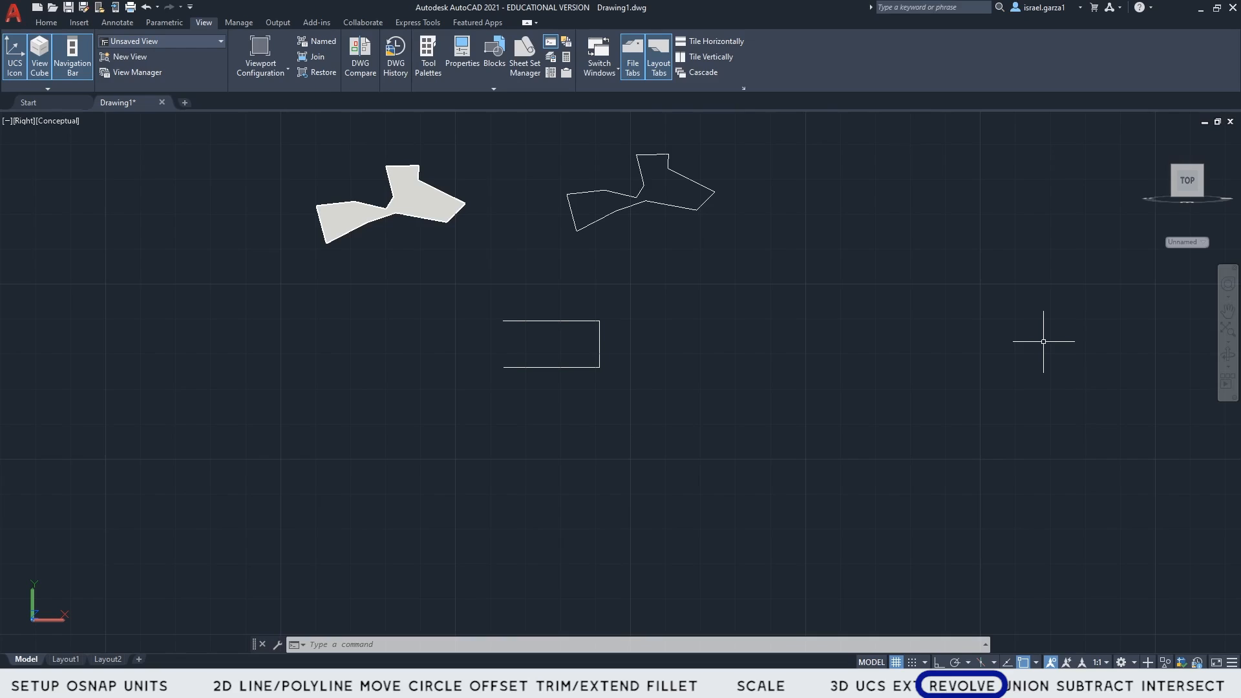
type("pl")
key("Return")
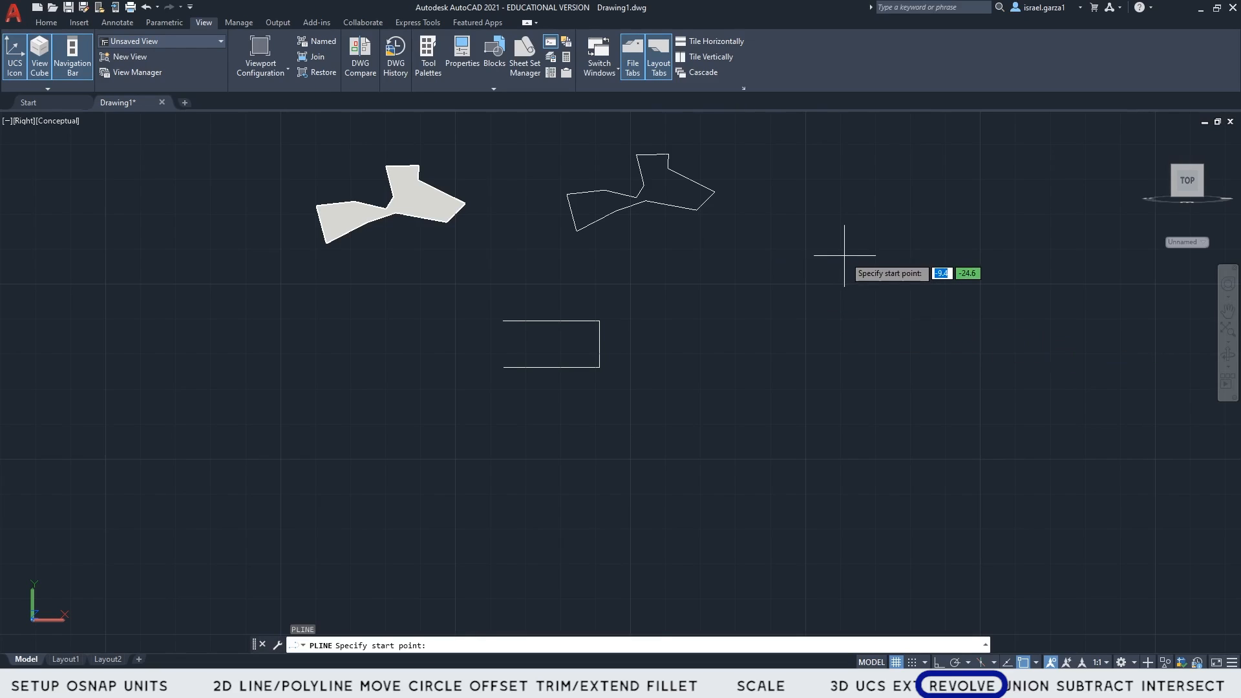
left_click(852, 232)
left_click(936, 296)
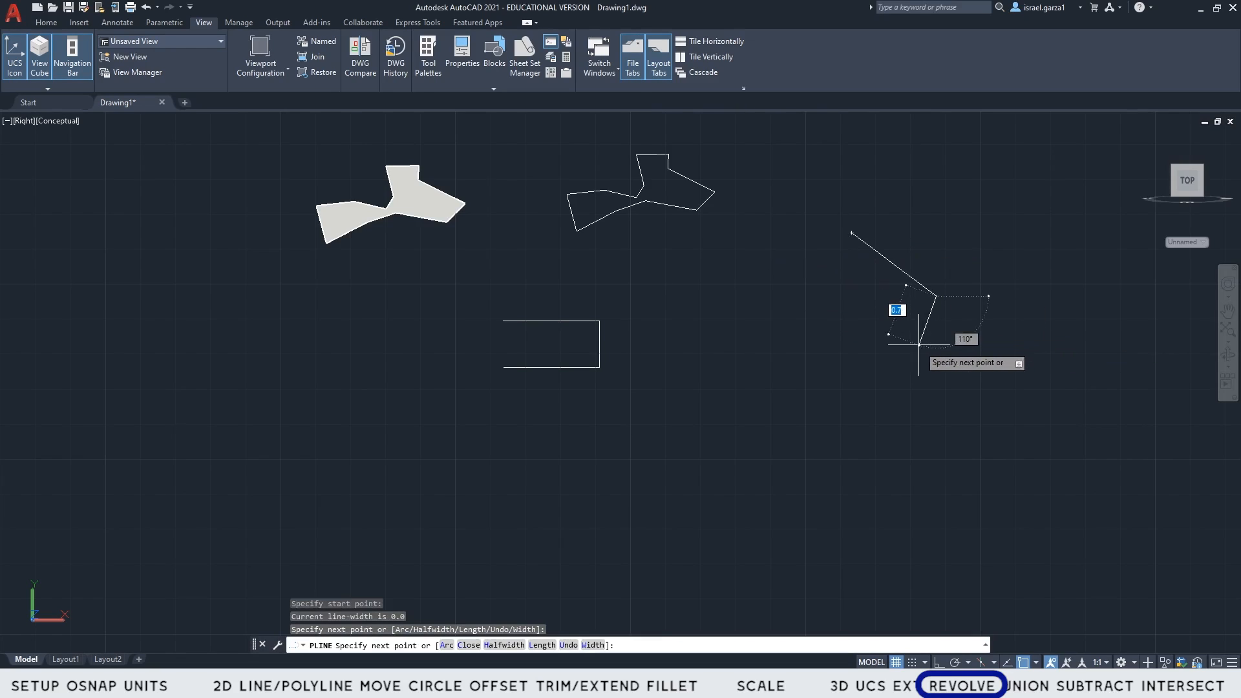
left_click(875, 390)
left_click(936, 415)
left_click(923, 471)
left_click(881, 490)
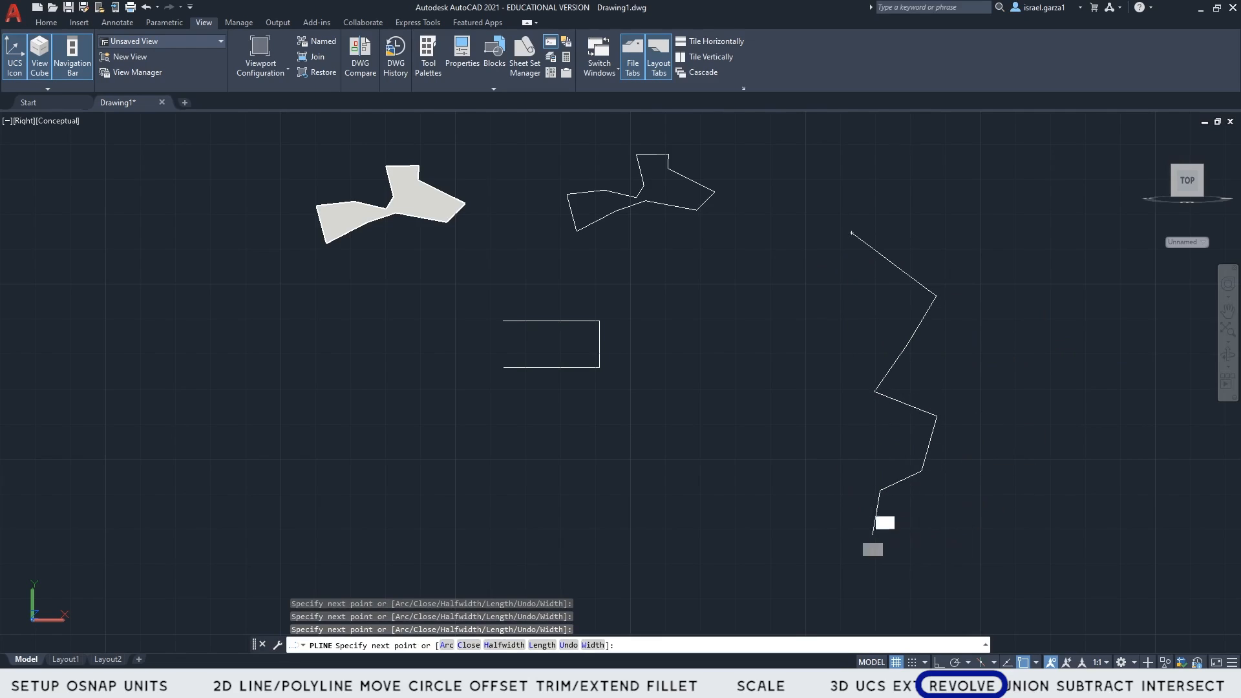
left_click(873, 534)
middle_click_drag(938, 604, 978, 511)
left_click(978, 511)
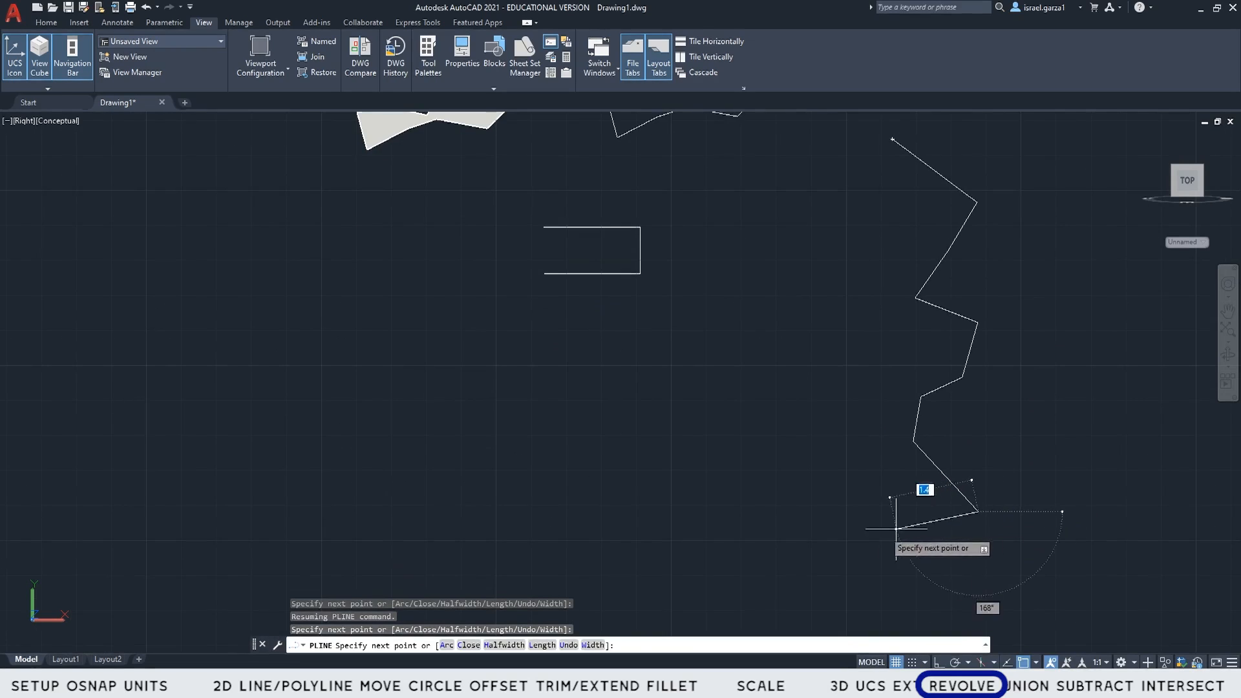
left_click(843, 539)
key("Escape")
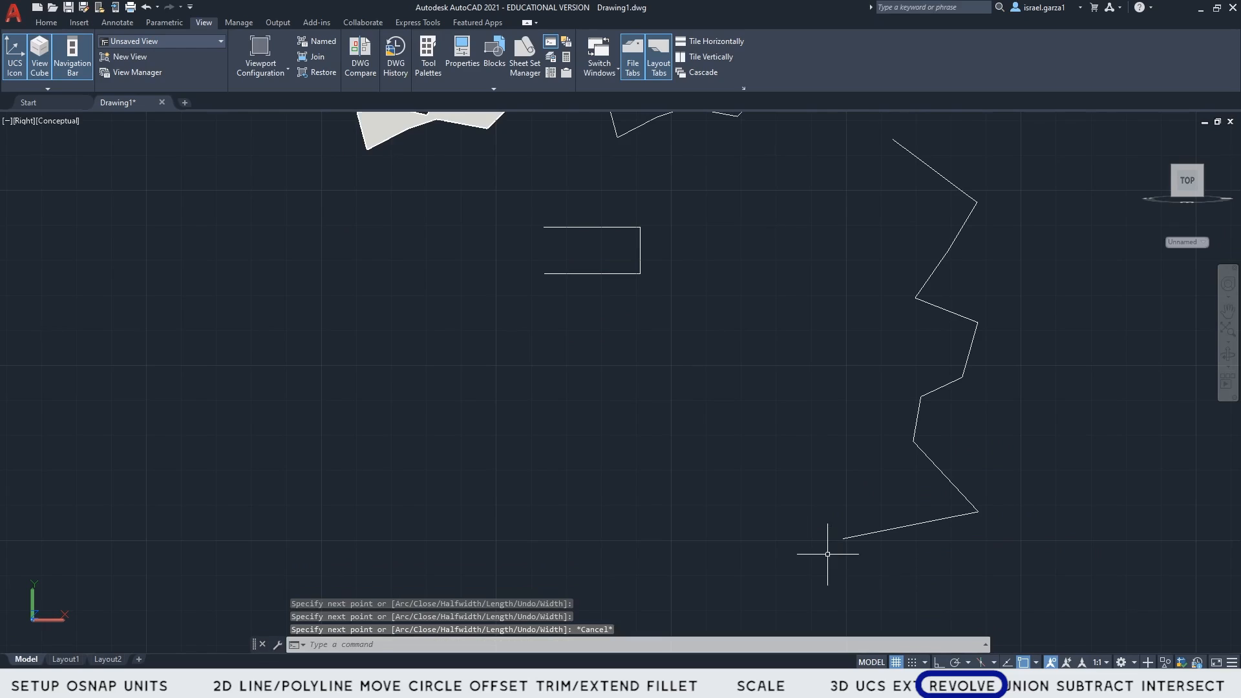
- Revolve the zigzag polyline 360 degrees about an axis from its upper endpoint to its lower endpoint
middle_click_drag(899, 408, 781, 429)
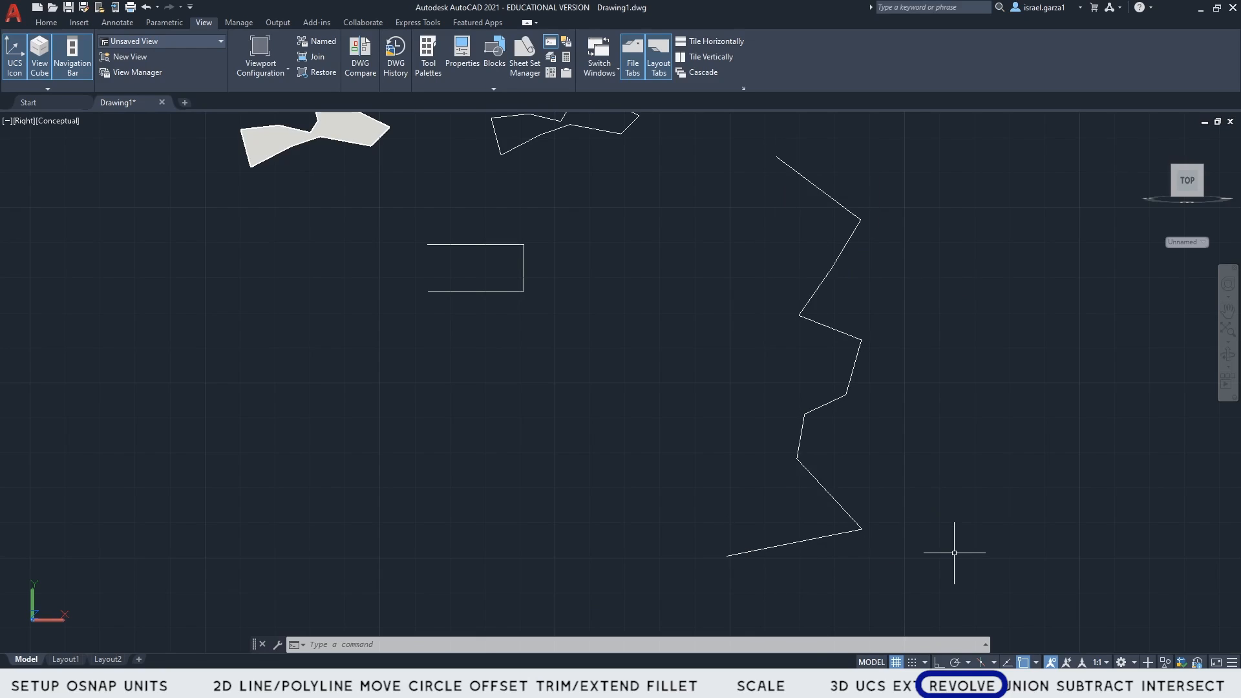
type("REV")
key("Return")
left_click(936, 564)
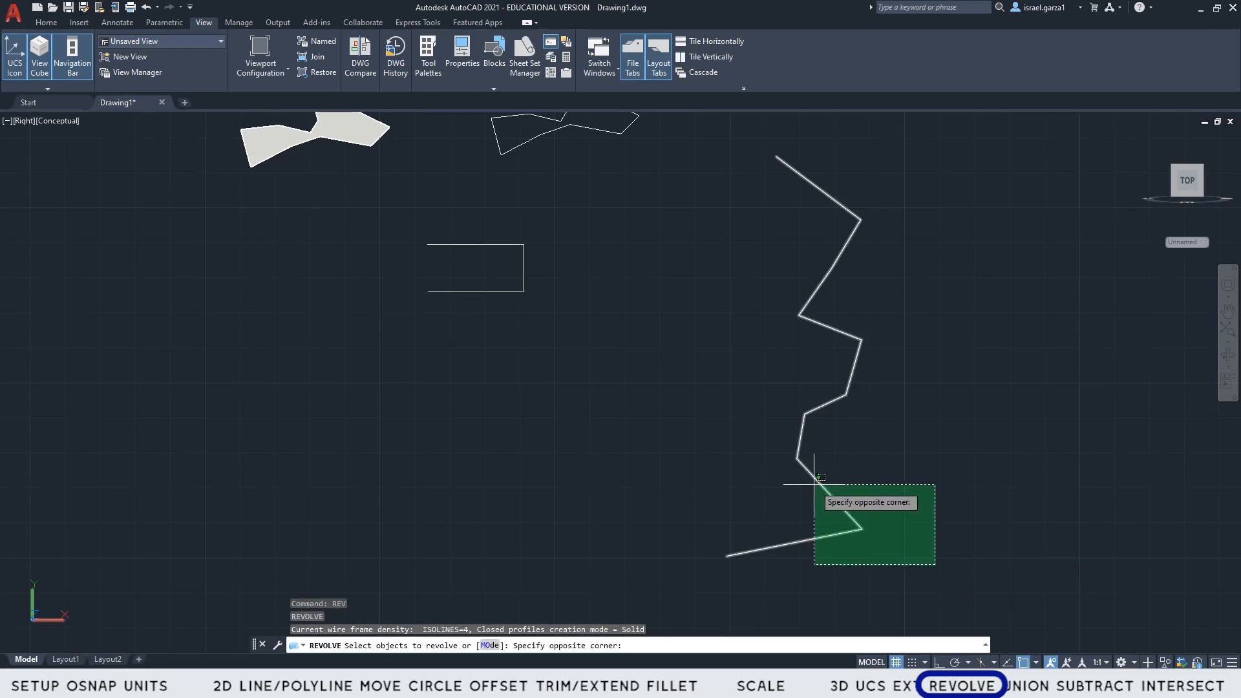
left_click(814, 484)
key("Return")
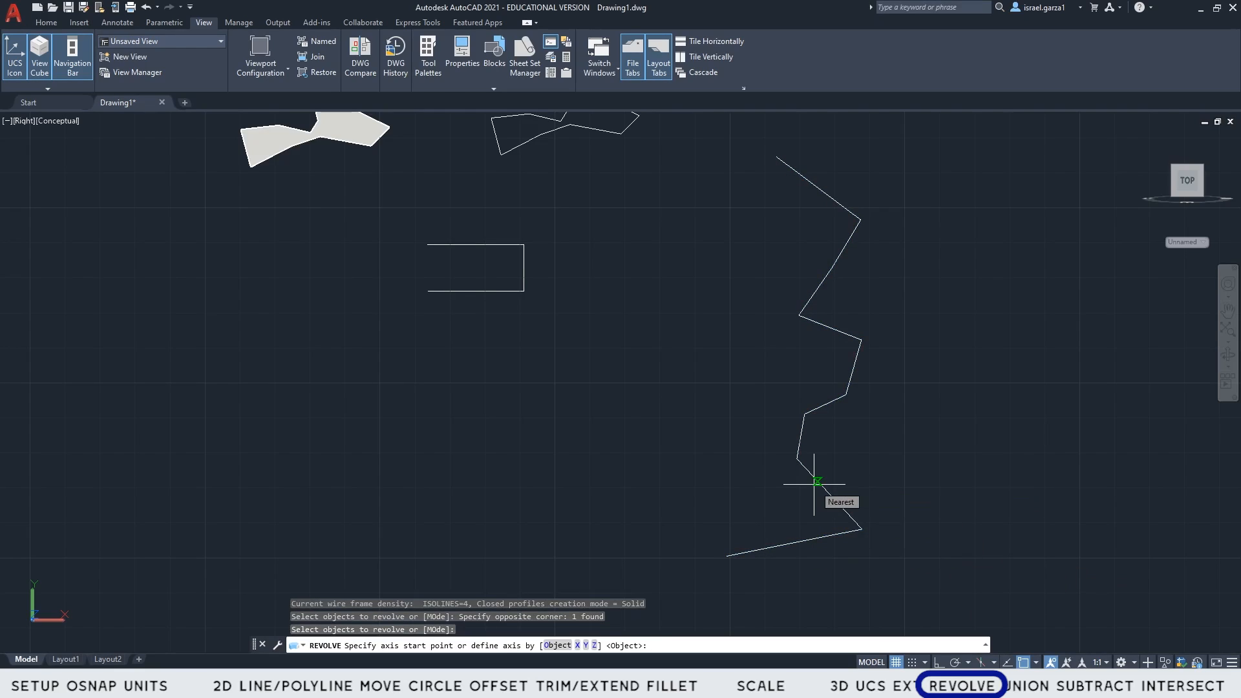
left_click(776, 156)
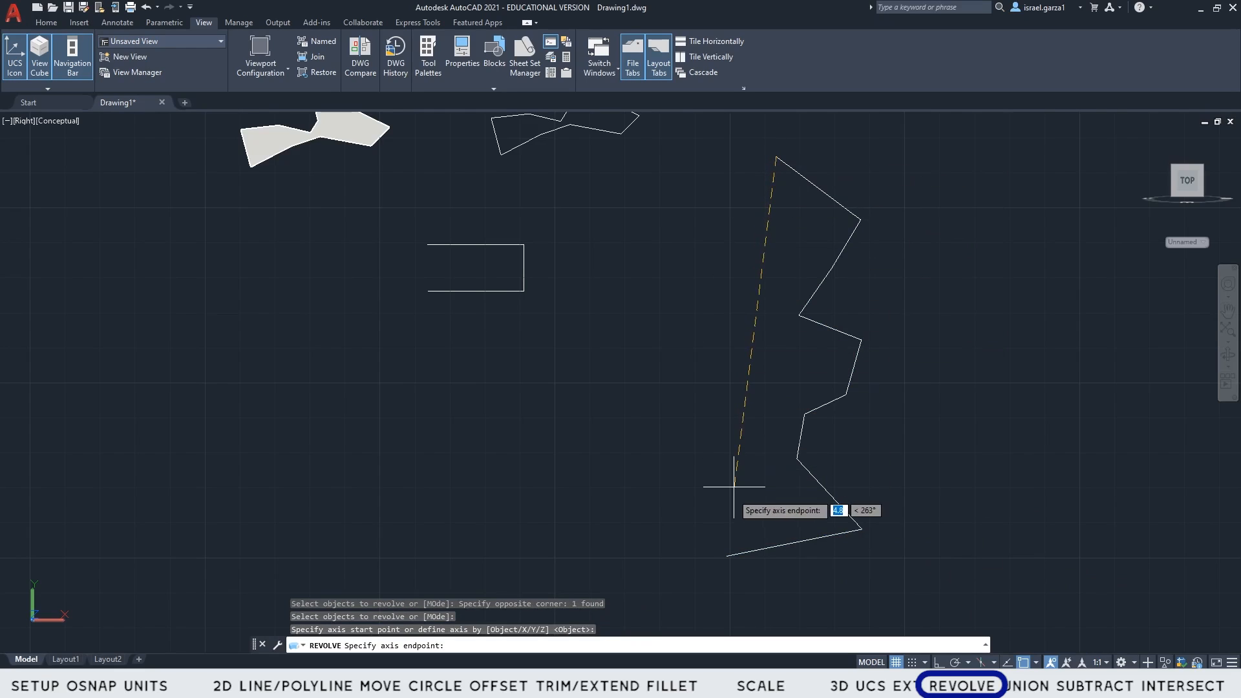
left_click(727, 556)
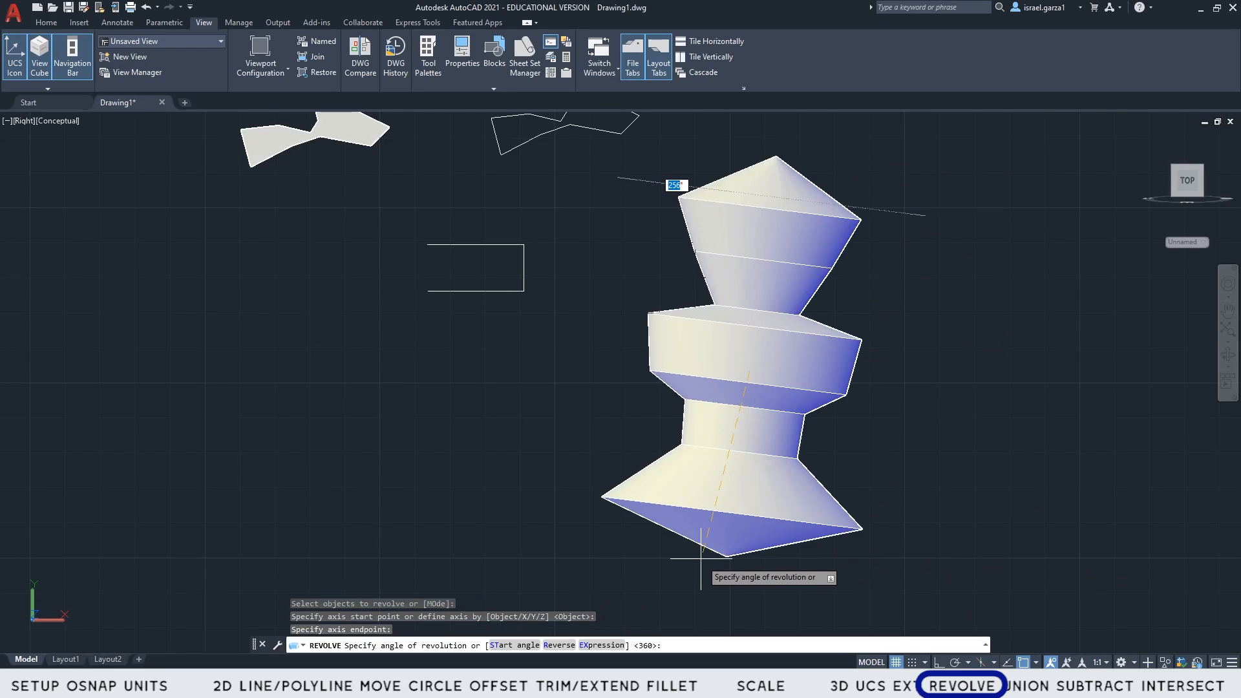
middle_click_drag(706, 511, 717, 454, "shift")
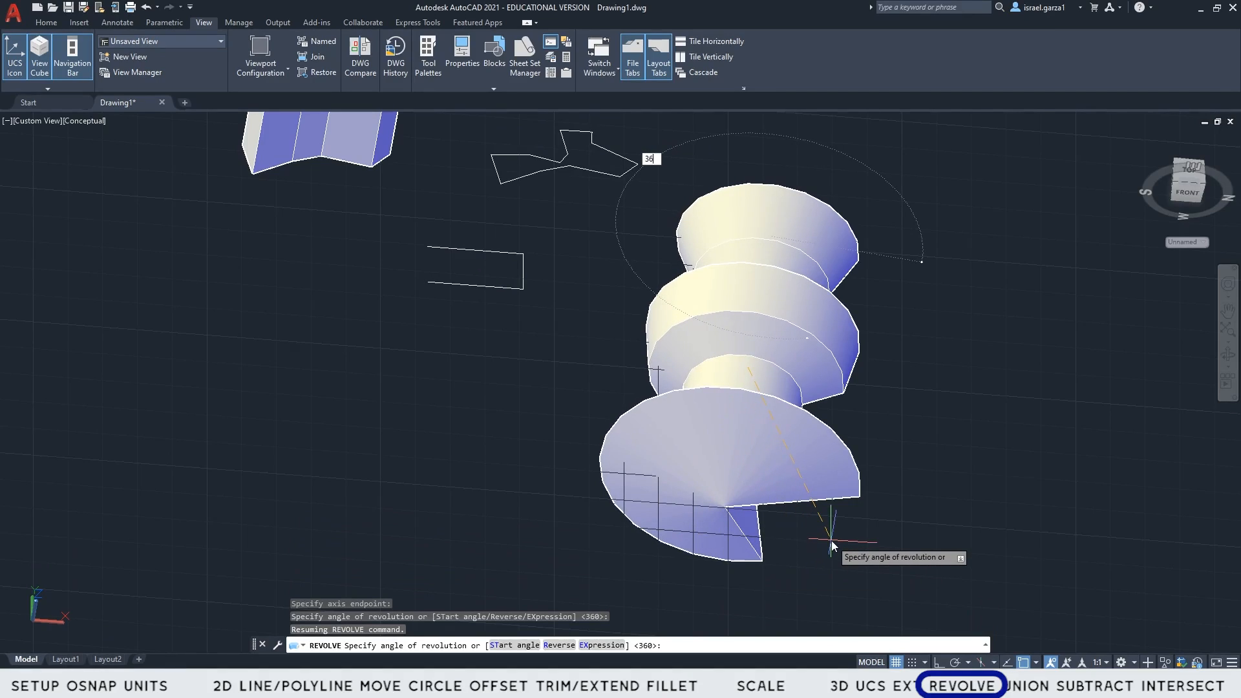
type("0")
key("Return")
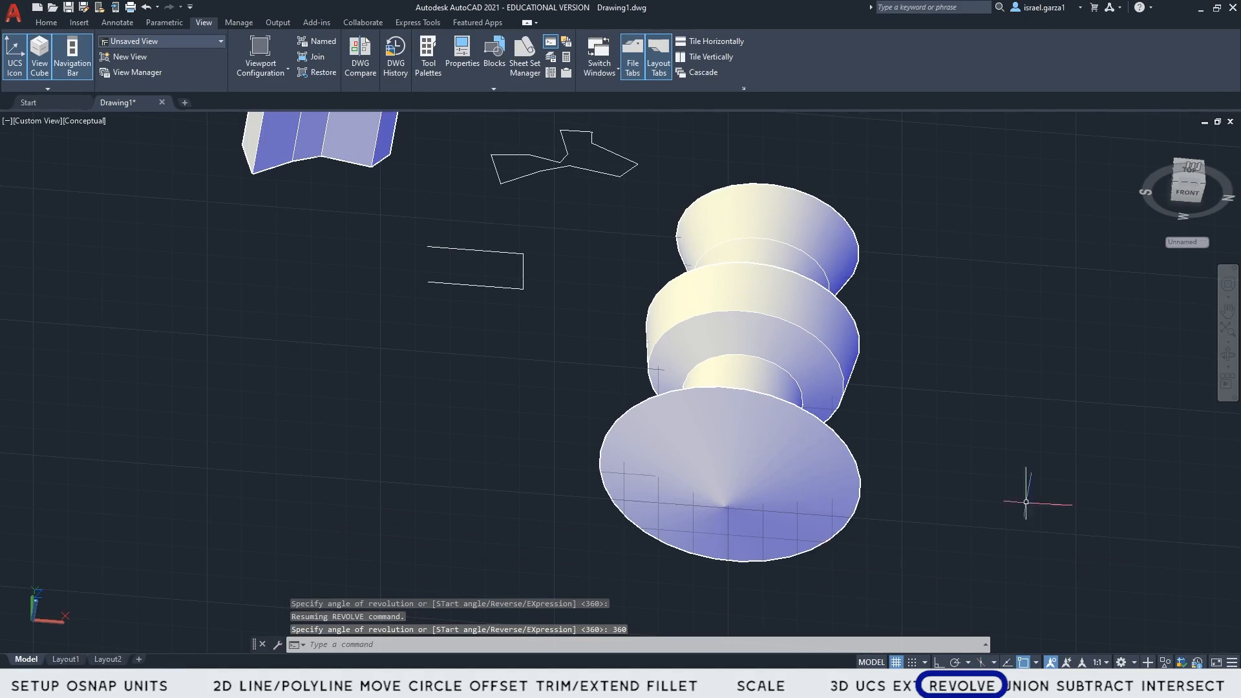
- Undo the zigzag polyline's revolve and return to the flat view of the profile
middle_click_drag(971, 468, 1035, 498, "shift")
key("ctrl+z")
key("ctrl+z")
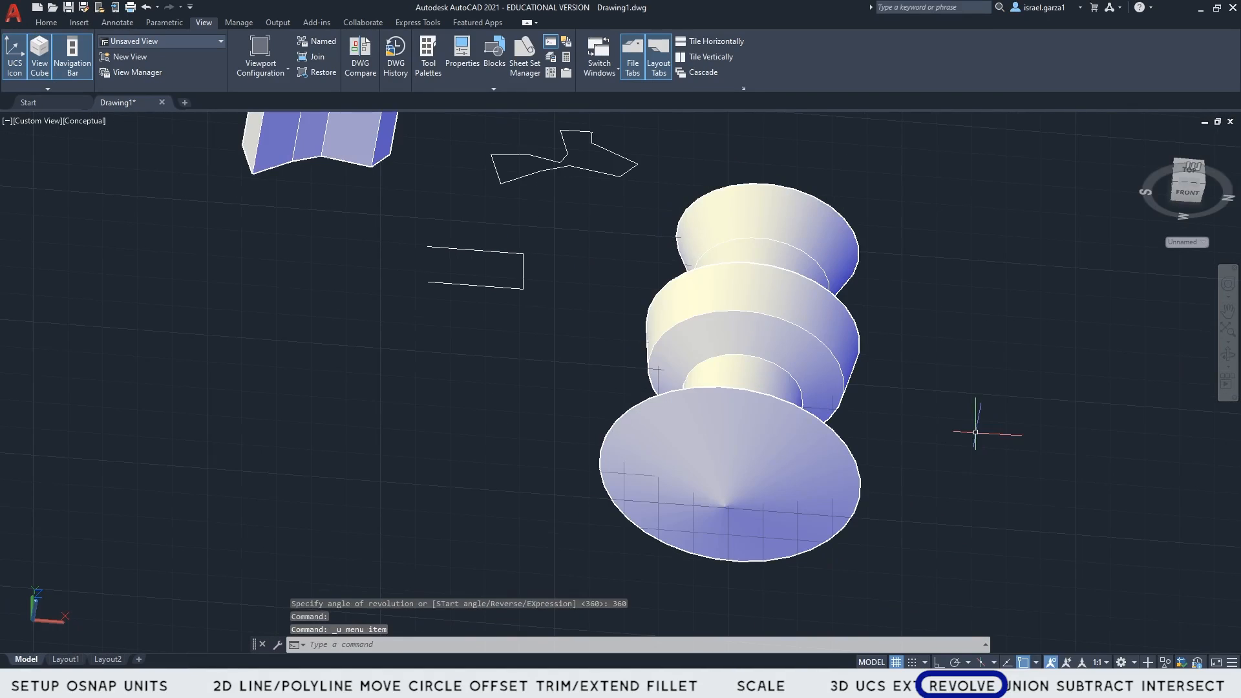
key("ctrl+z")
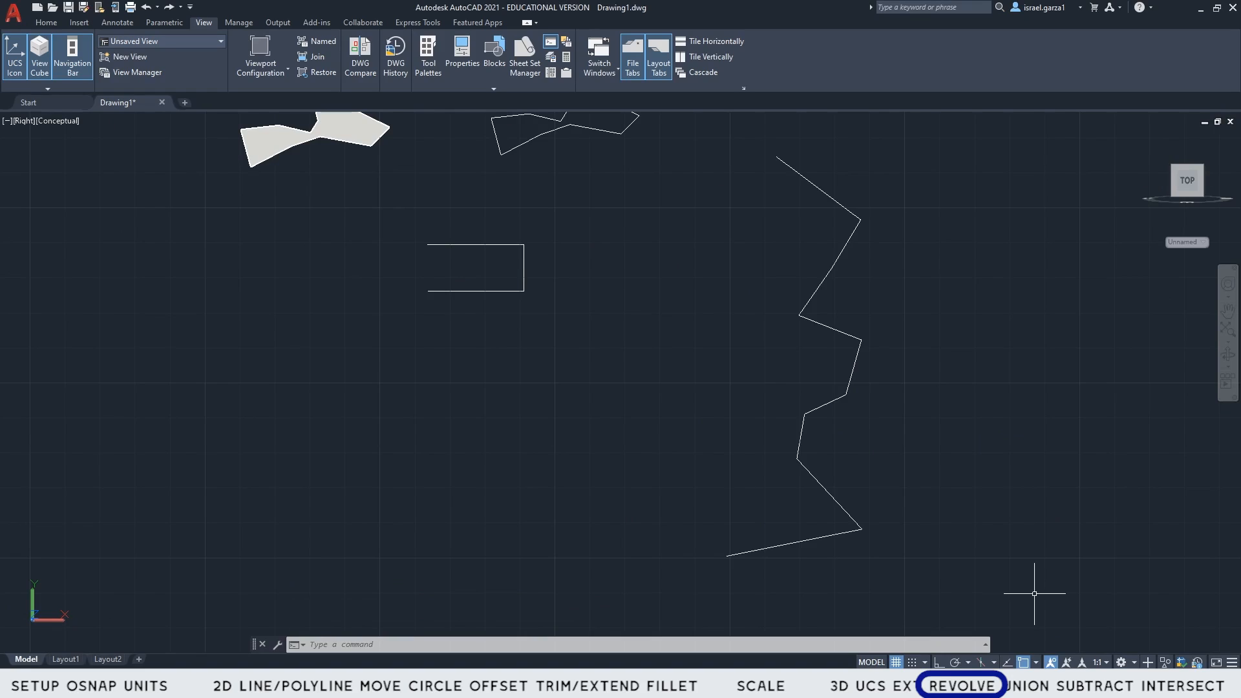
- Turn on Ortho mode and try to revolve the zigzag polyline about a vertical axis starting at its upper endpoint
left_click(944, 588)
left_click(824, 537)
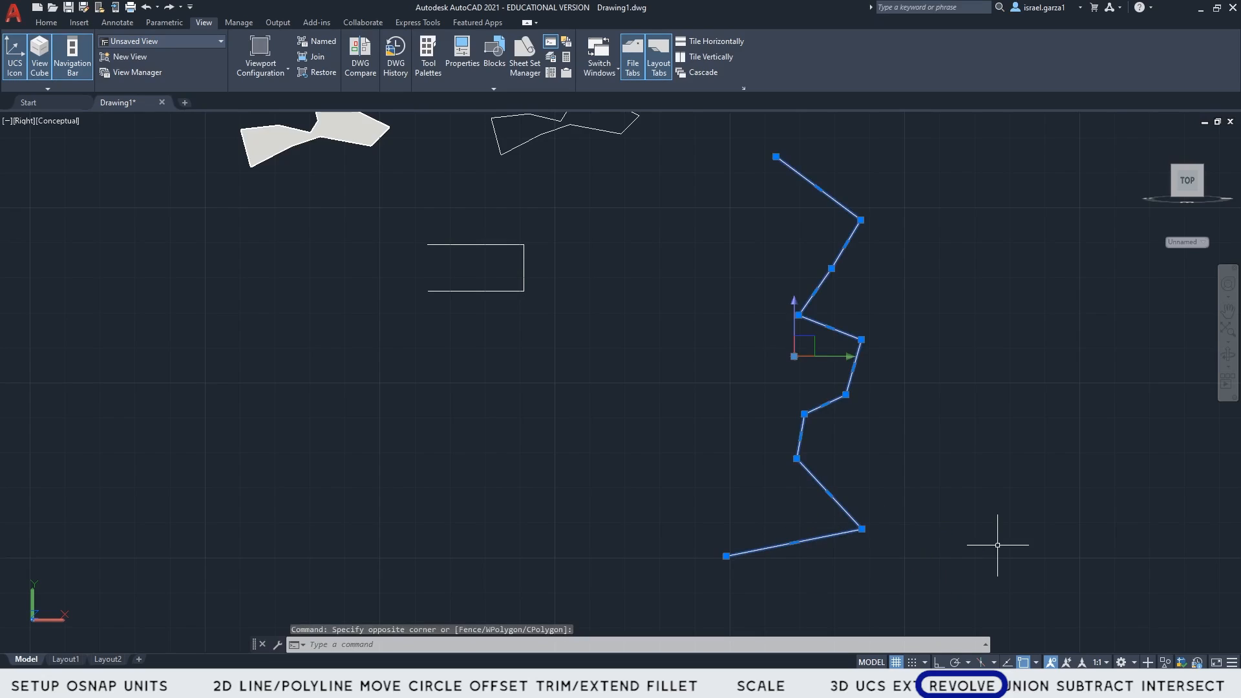
type("rev")
key("Return")
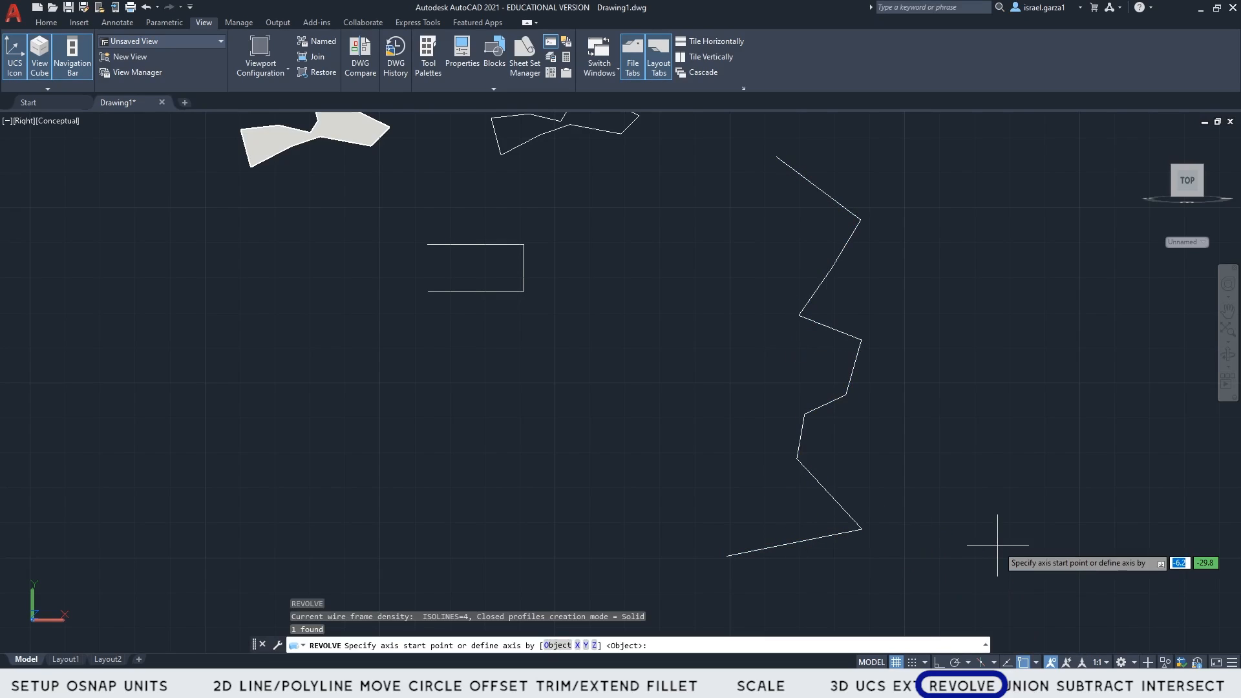
left_click(939, 662)
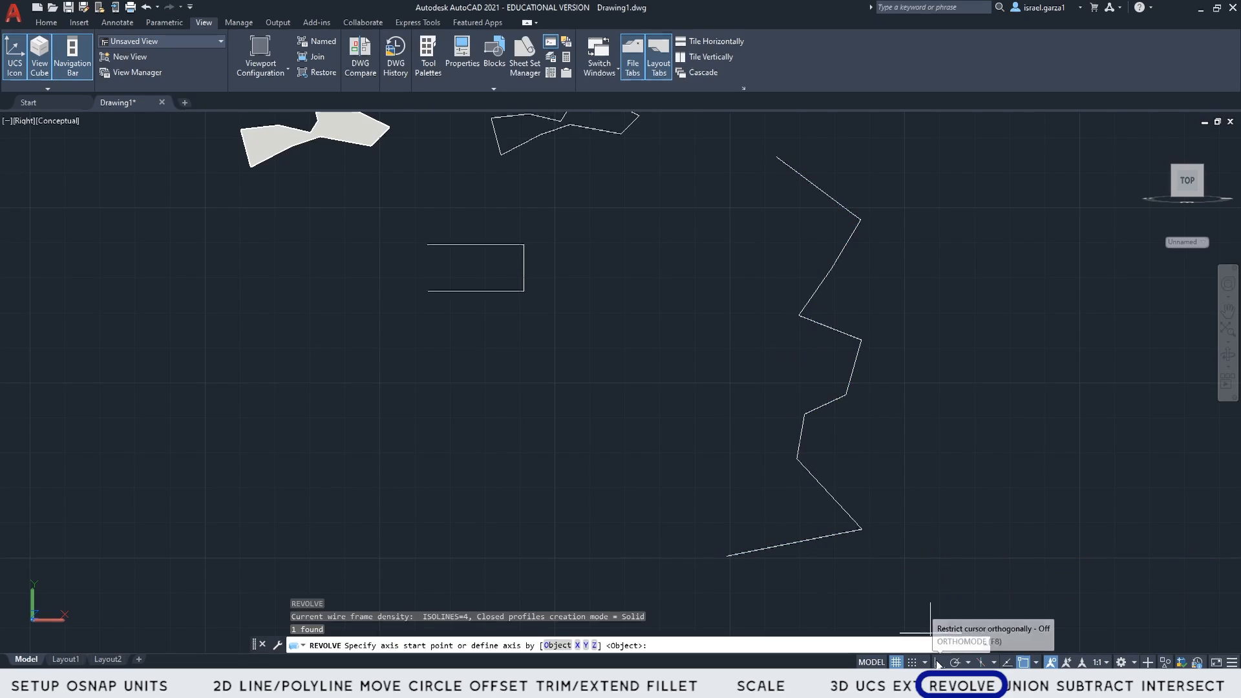
left_click(776, 158)
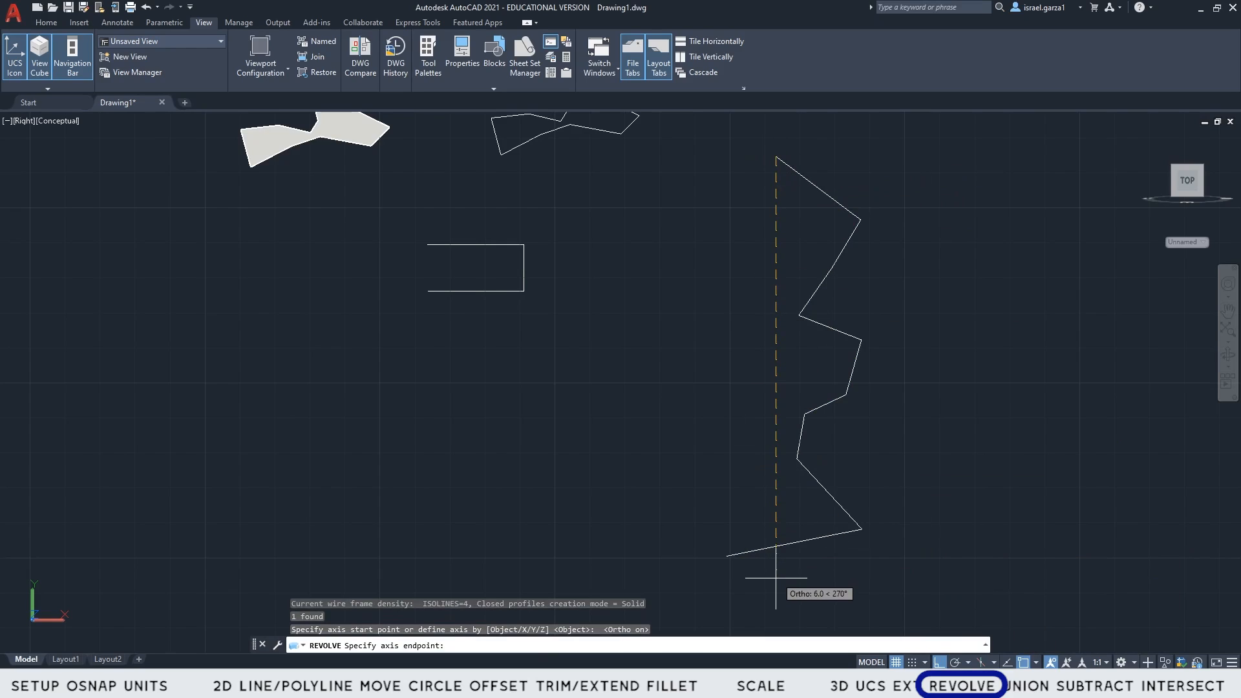
middle_click_drag(776, 578, 784, 507)
left_click(777, 516)
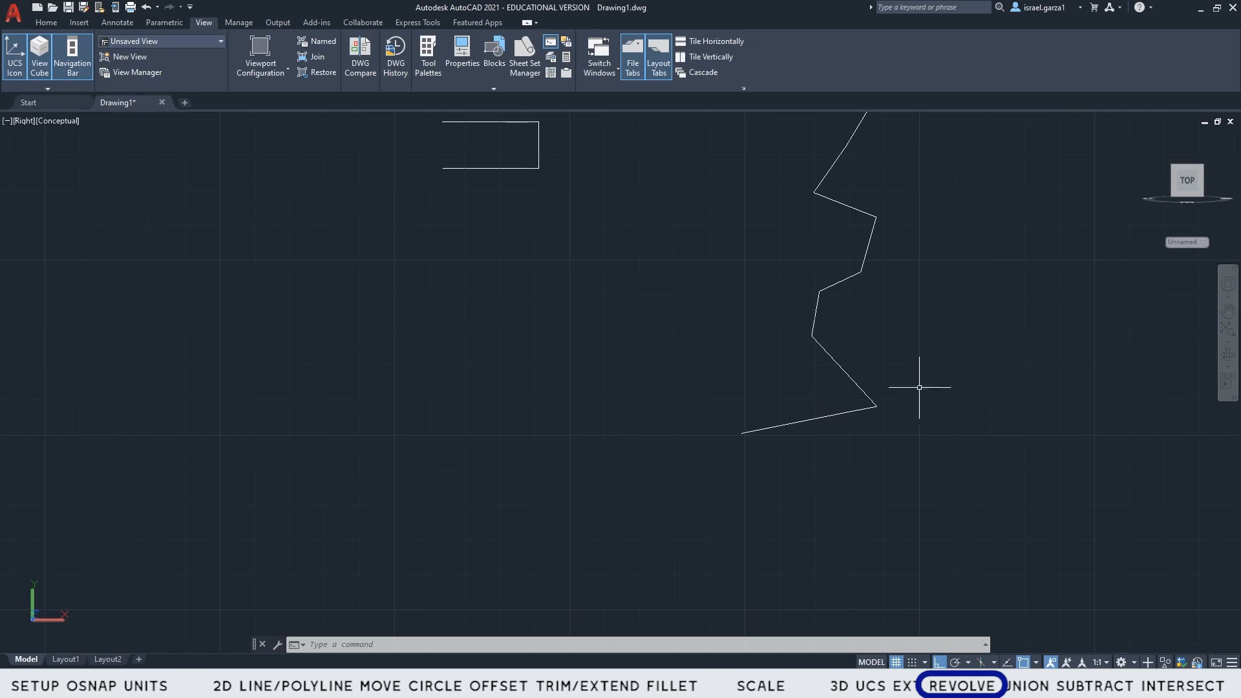
- Draw a vertical polyline about 6.7 units long downward from the zigzag's upper endpoint, crossing its lowest segment
middle_click_drag(951, 423, 953, 526)
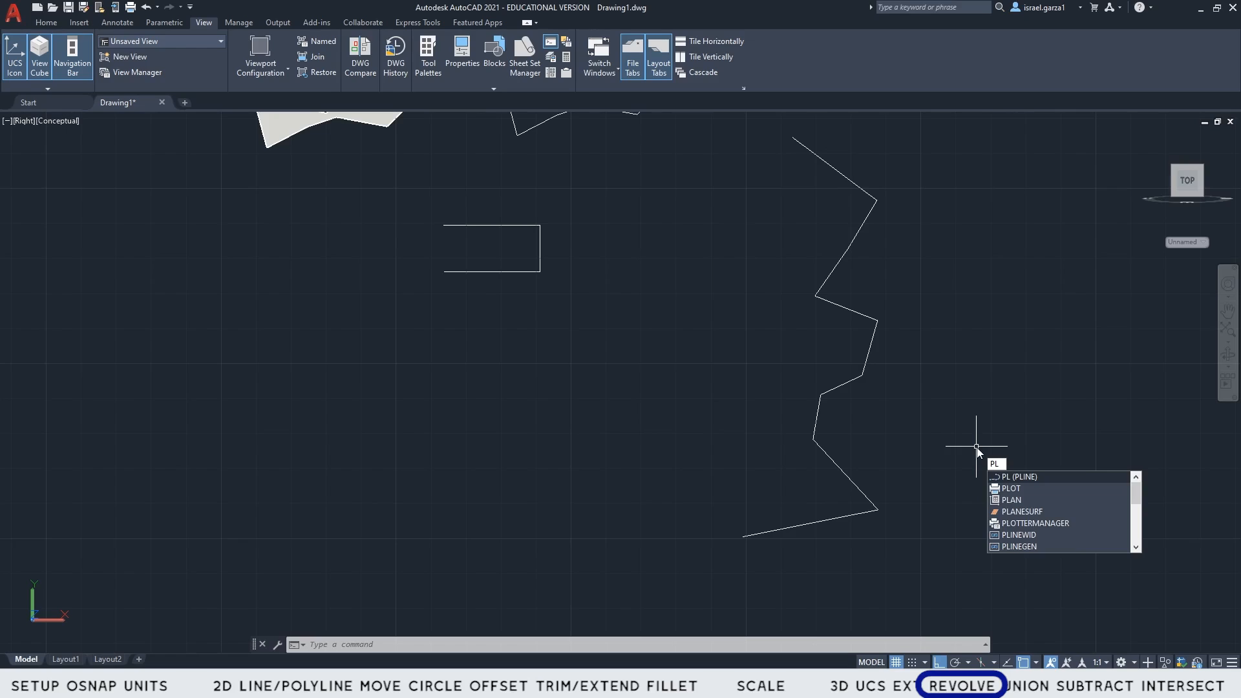
key("Return")
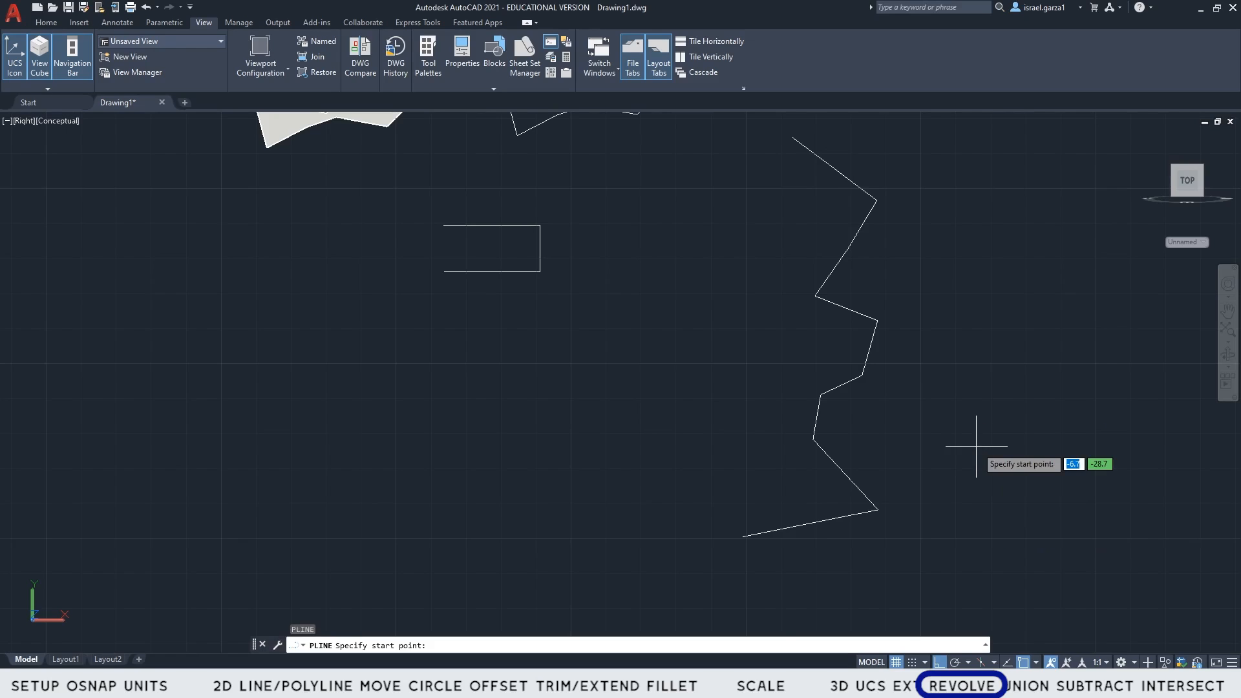
left_click(793, 137)
middle_click_drag(793, 614, 792, 539)
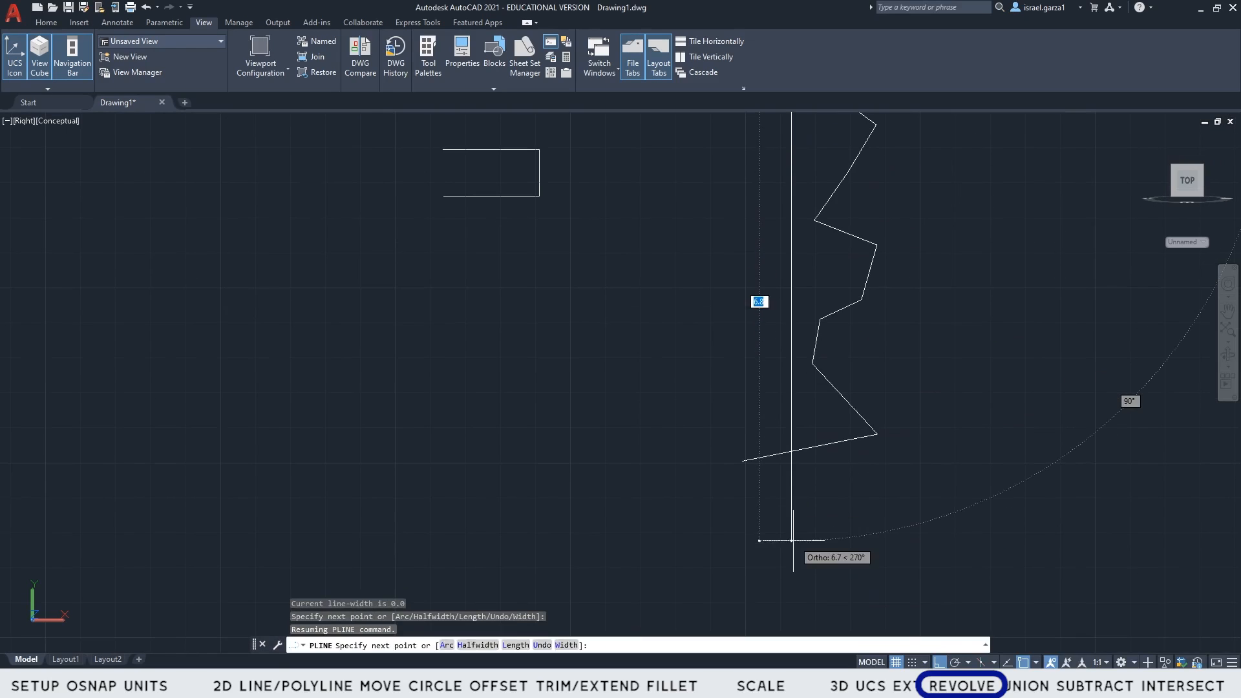
left_click(791, 541)
key("Escape")
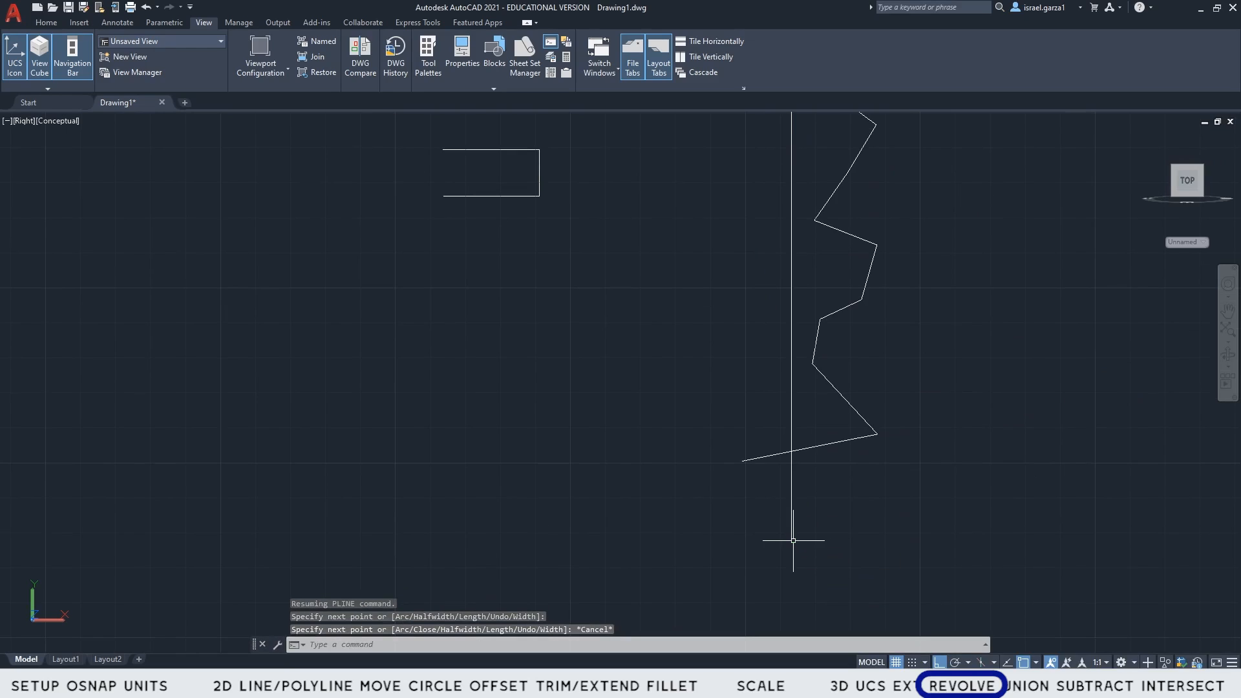
- Trim the part of the zigzag's lowest segment beyond the vertical line, and delete that vertical line
type("tr")
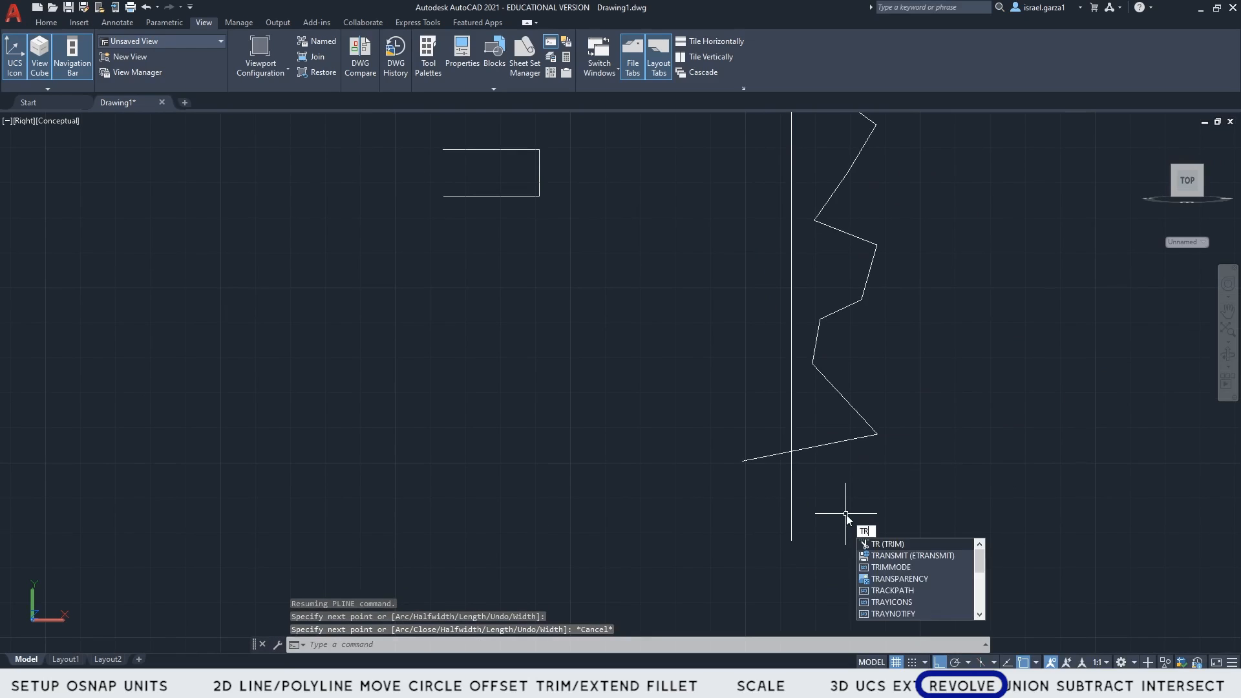
key("Return")
left_click(772, 459)
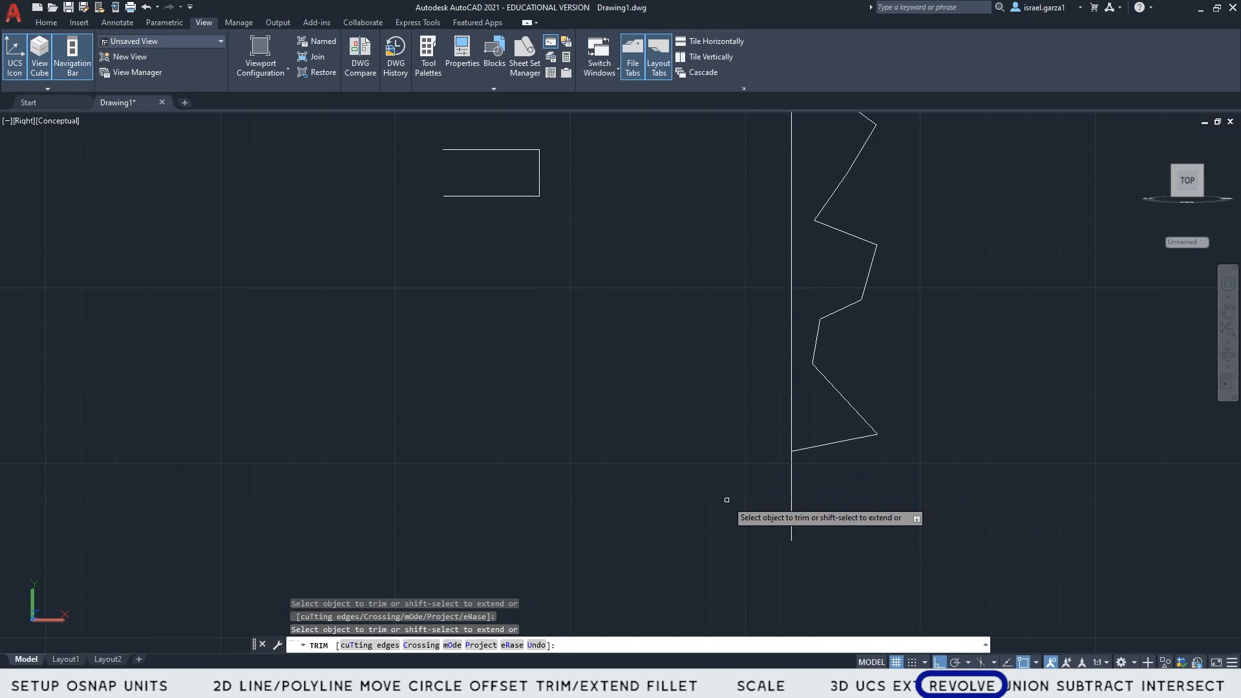
key("Escape")
left_click(804, 421)
left_click(778, 413)
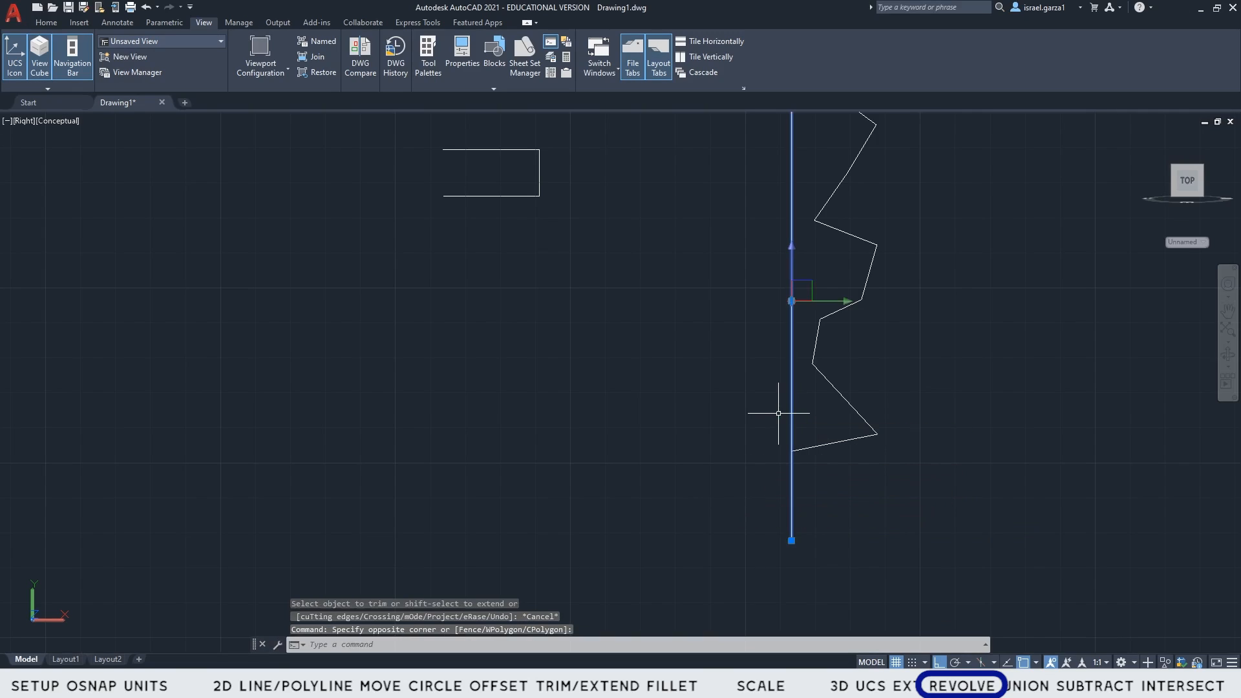
key("Delete")
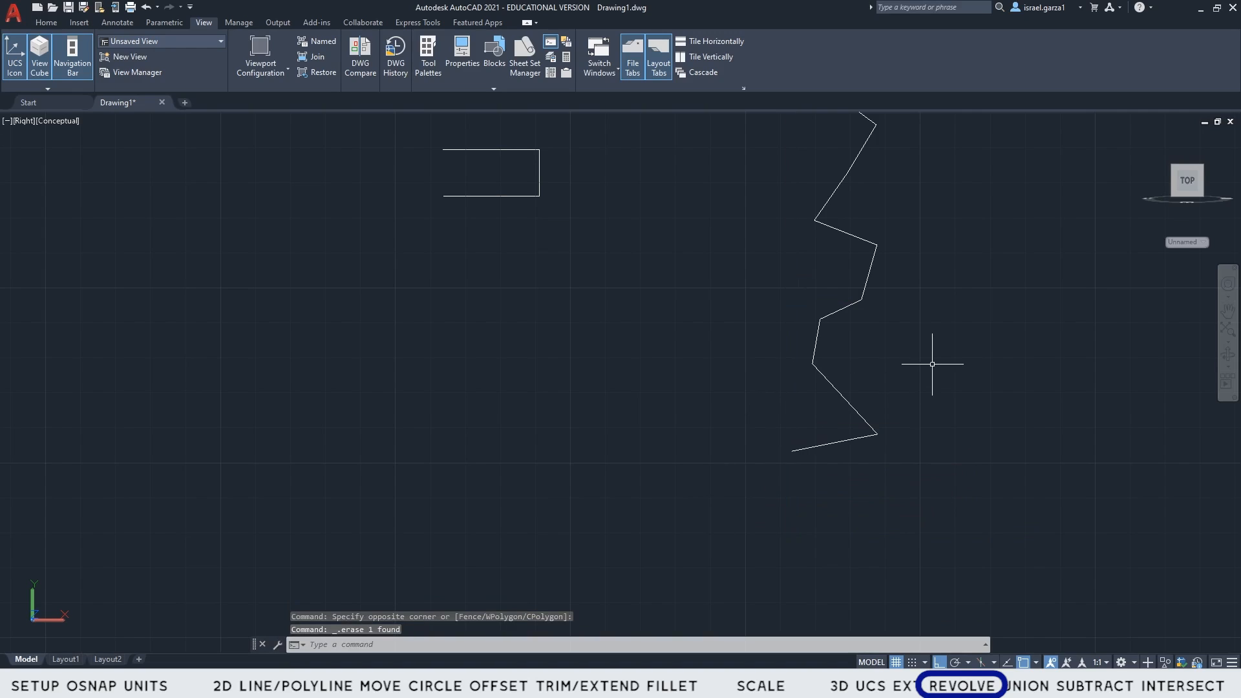
- Revolve the trimmed zigzag polyline 180 degrees about the vertical axis from its upper endpoint to its lower endpoint
middle_click_drag(933, 364, 927, 477)
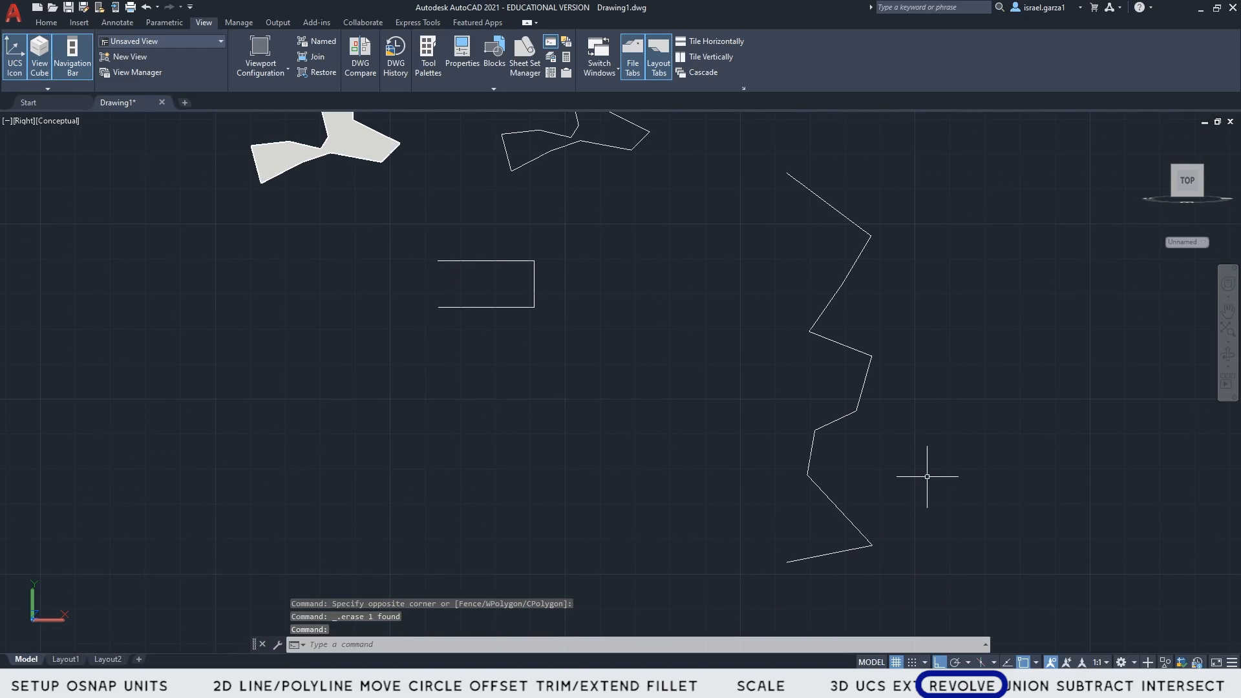
type("revolve")
key("Return")
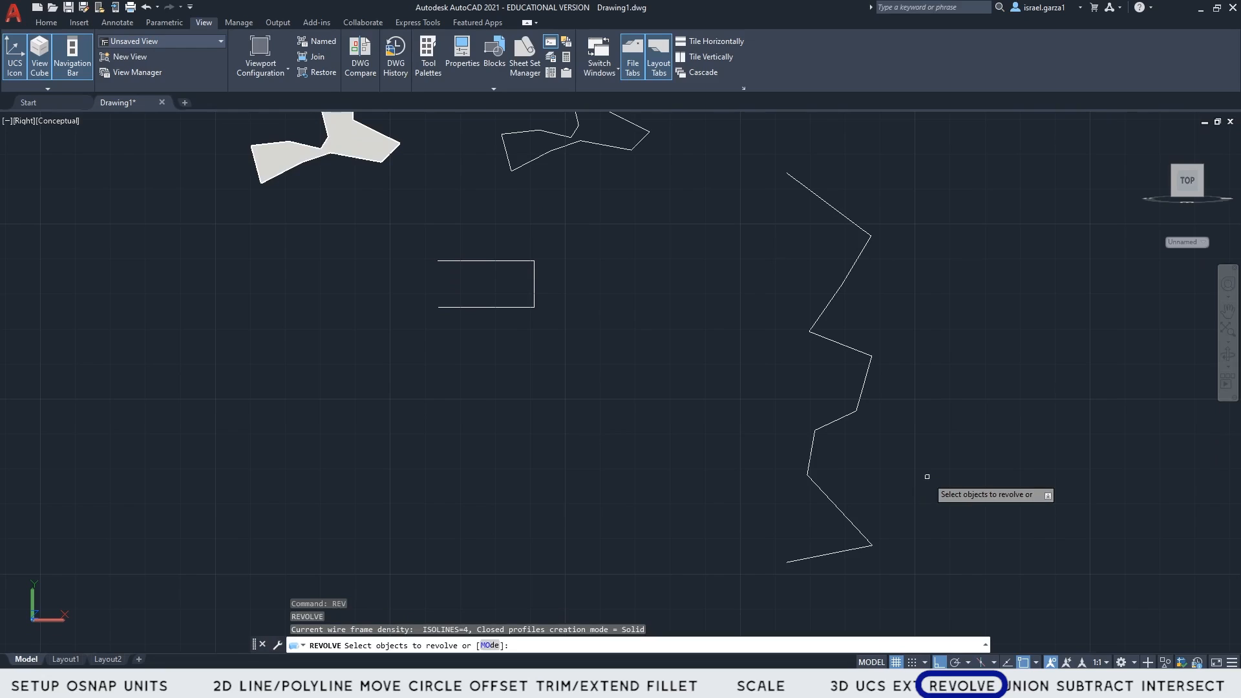
left_click(927, 476)
left_click(744, 351)
key("Return")
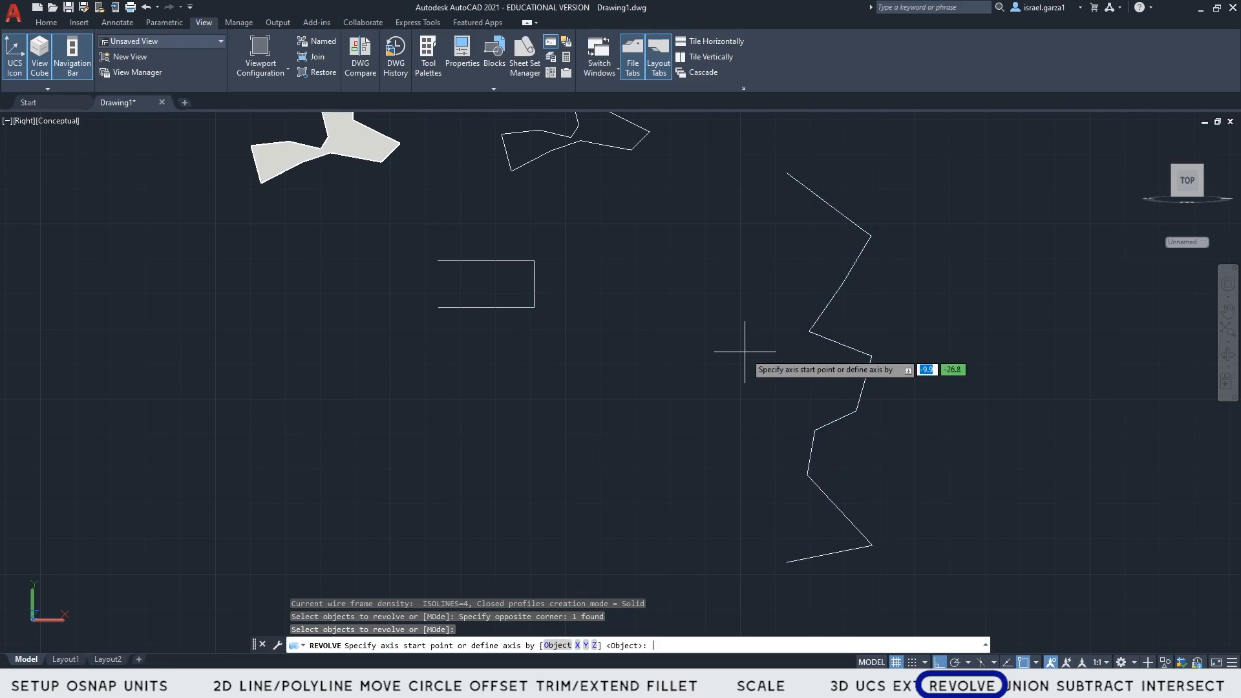
left_click(787, 174)
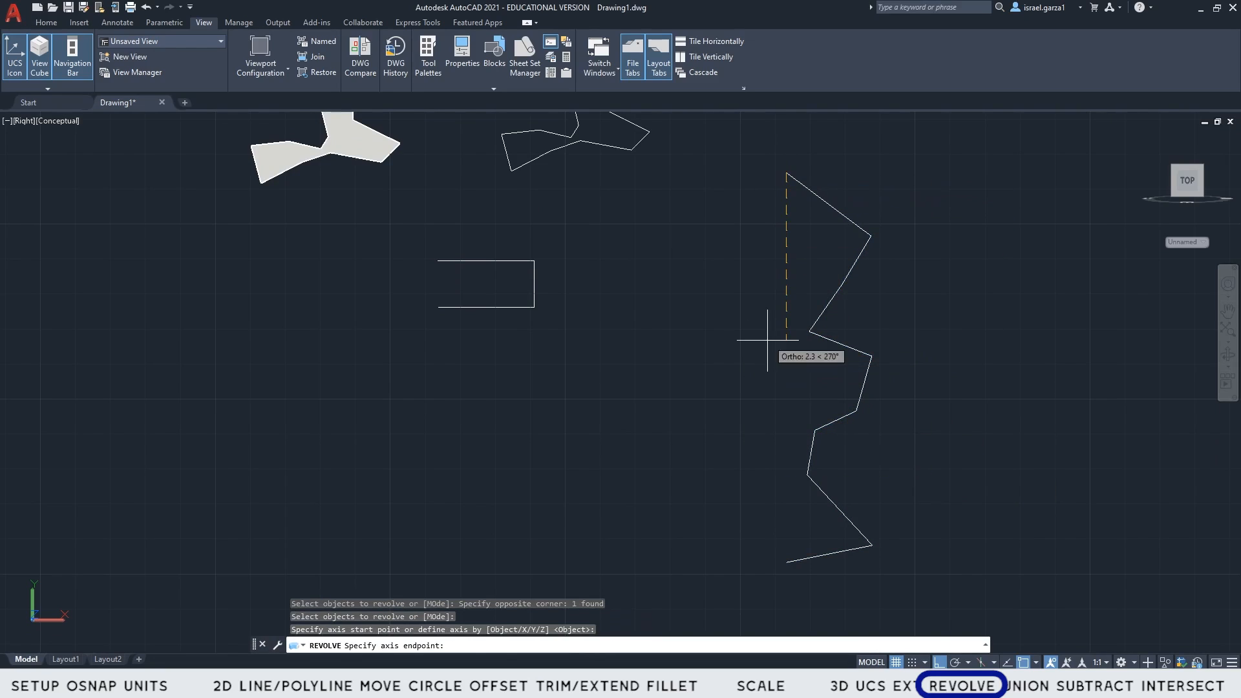
left_click(787, 562)
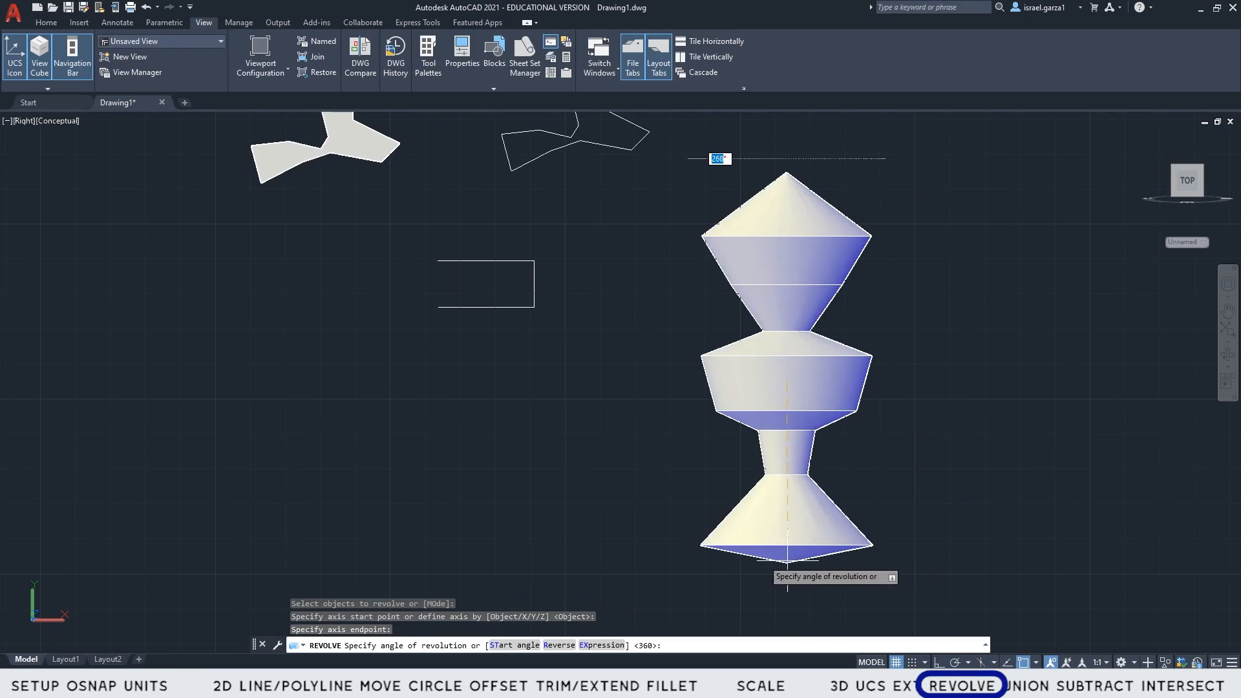
middle_click_drag(789, 562, 828, 381)
scroll(853, 521, "down", 3)
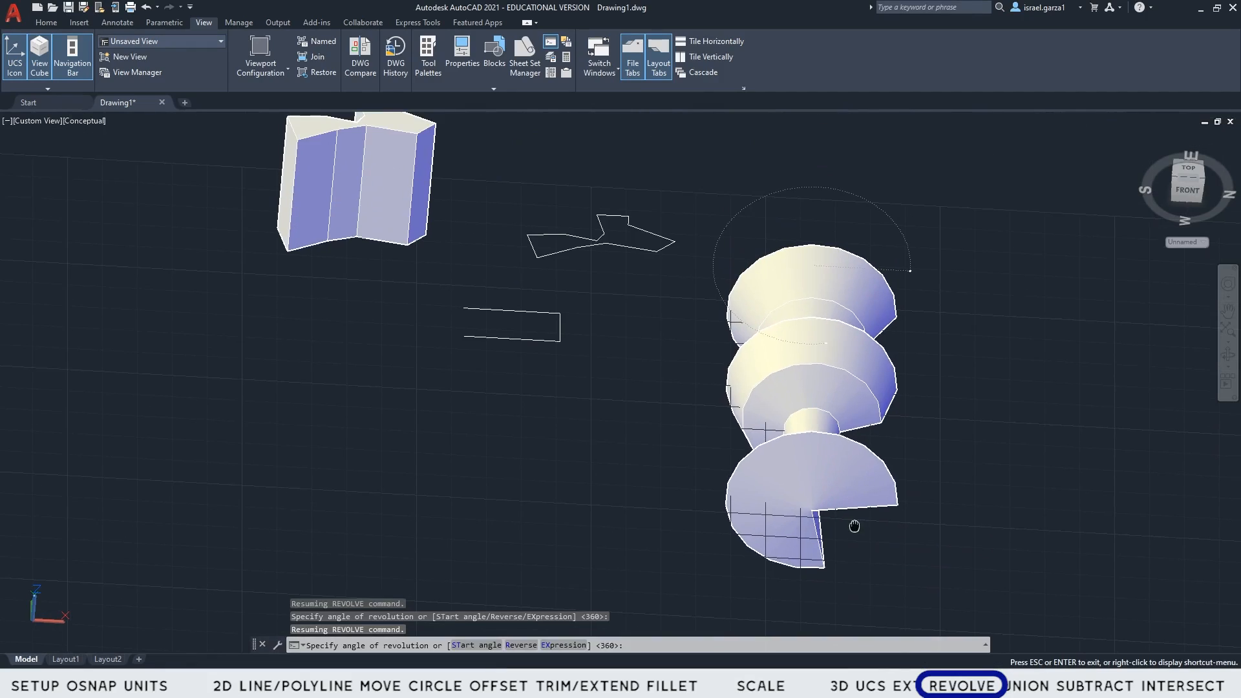
middle_click_drag(853, 521, 843, 538, "shift")
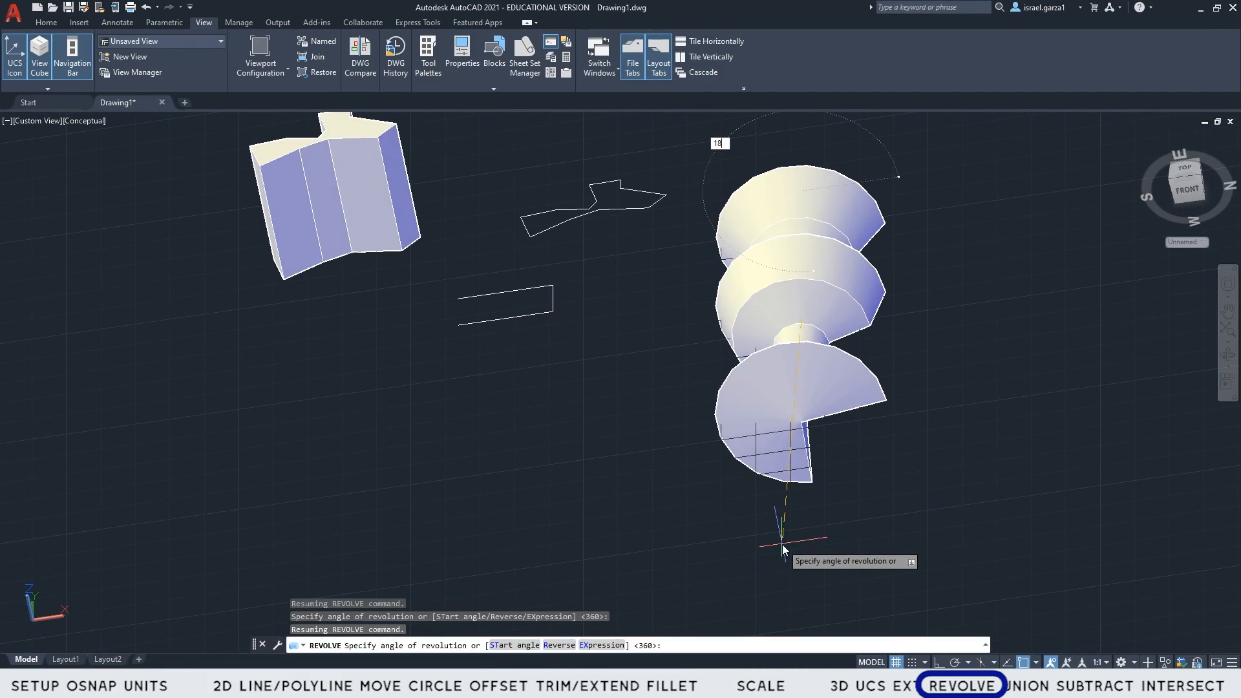
type("0")
key("Return")
- Draw a circle in the empty area below the extruded freeform solid, in a tilted 3D view
middle_click_drag(782, 543, 743, 492, "shift")
middle_click_drag(901, 304, 1103, 297, "shift")
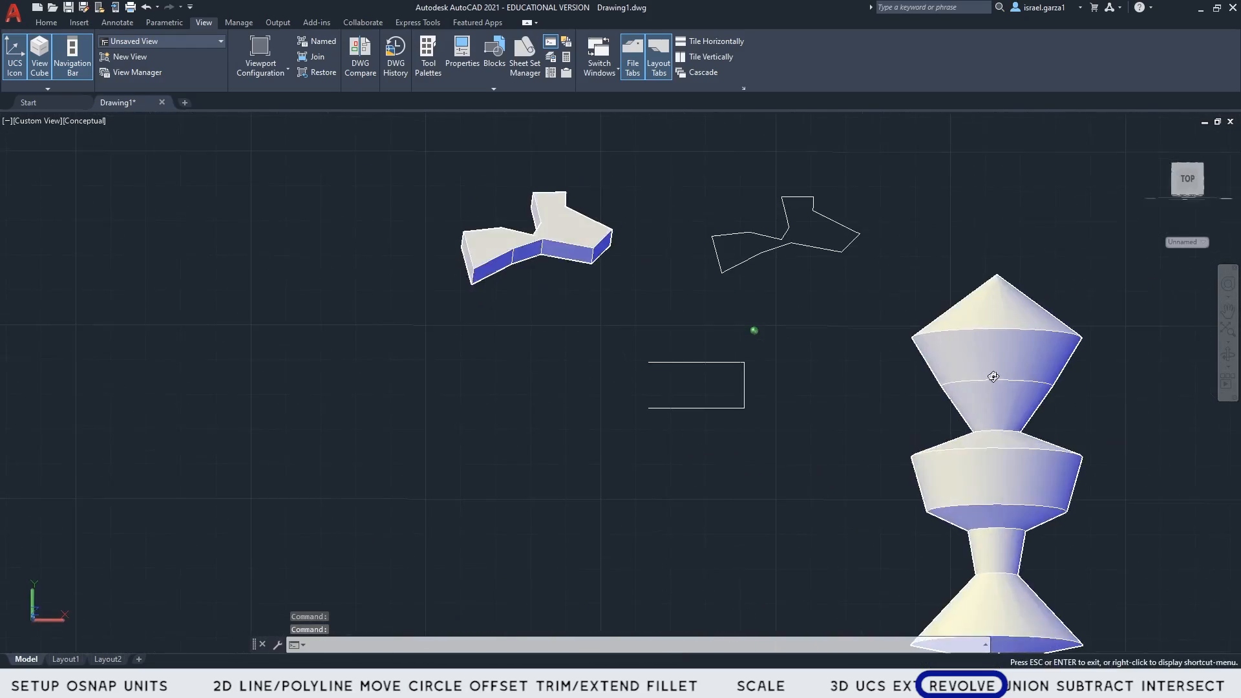
left_click(1178, 180)
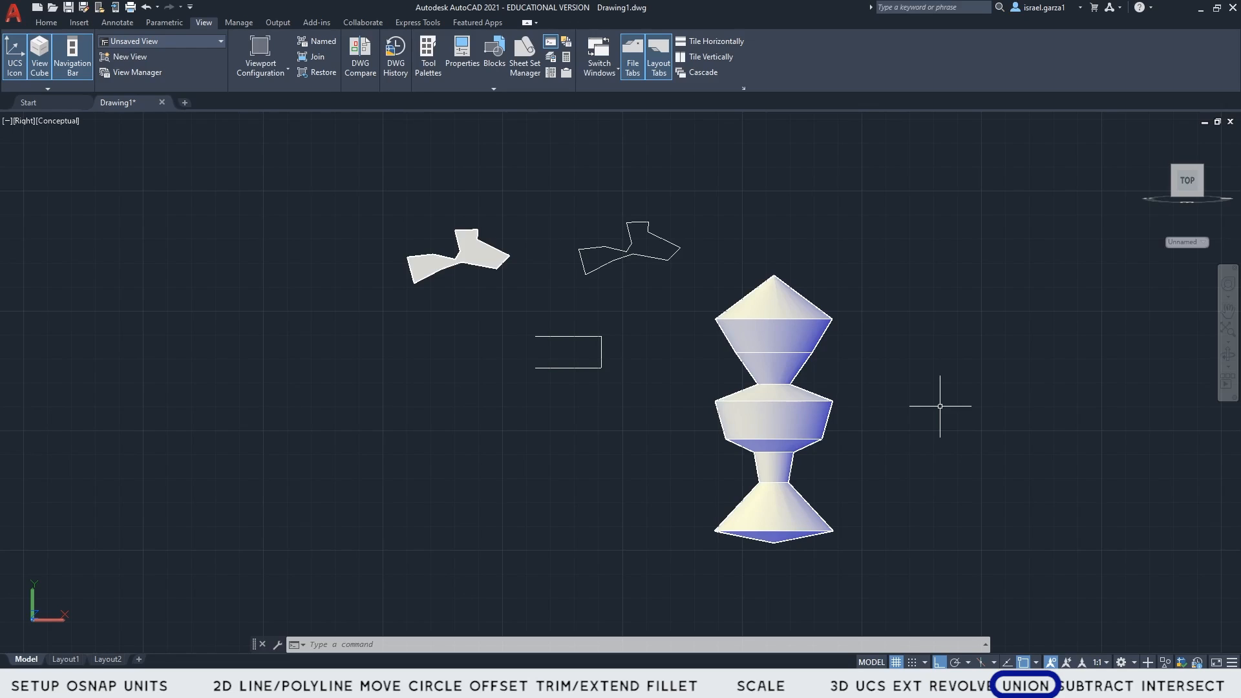
mouse_move(834, 362)
middle_mouse_down("shift")
mouse_move(730, 517)
mouse_move(699, 493)
mouse_move(699, 438)
middle_mouse_up("shift")
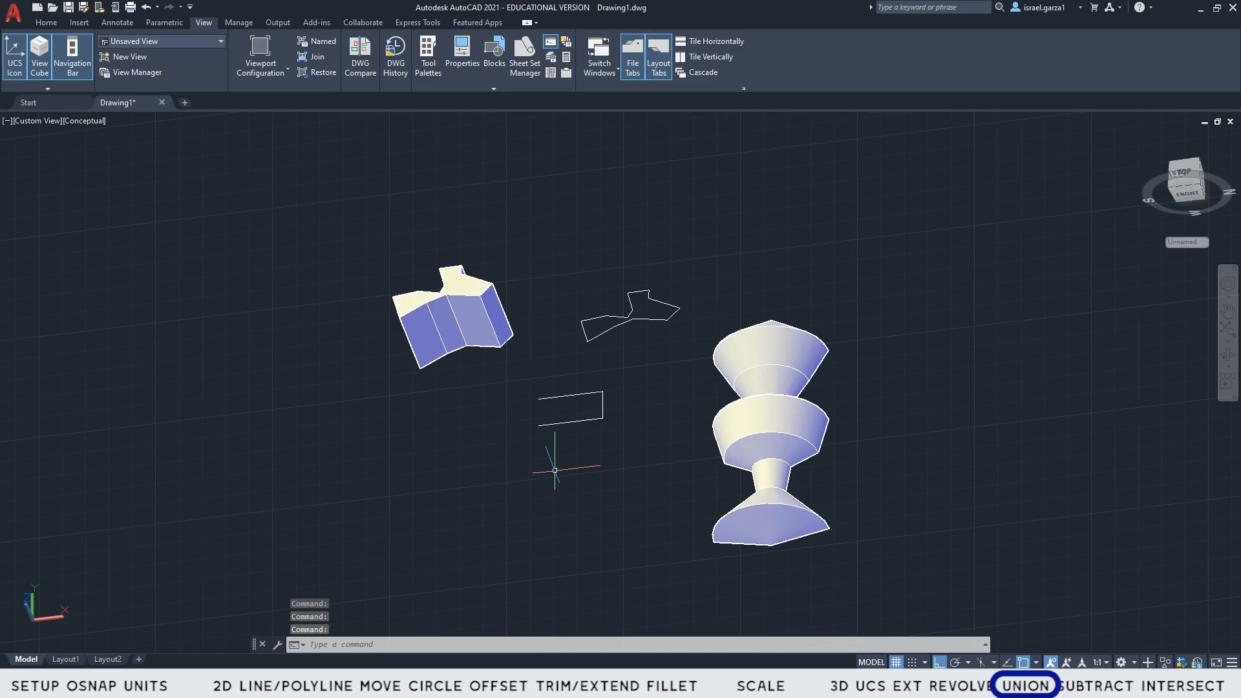
type("c")
key("Return")
left_click(455, 464)
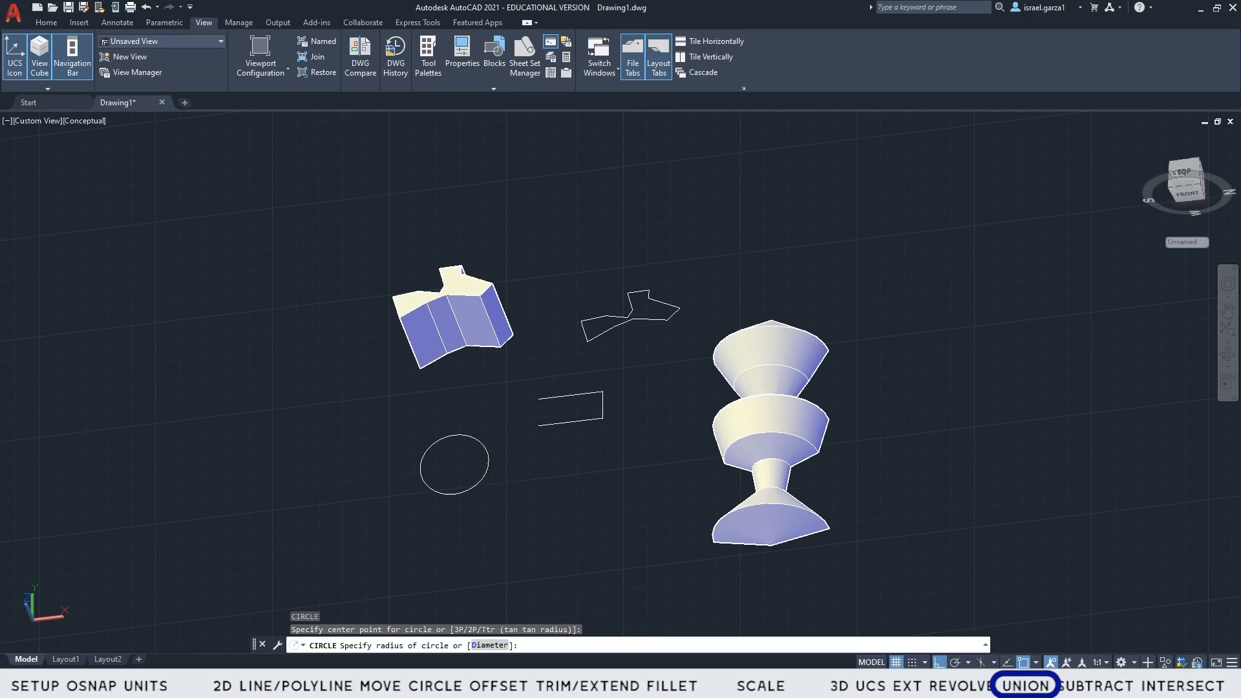
left_click(489, 463)
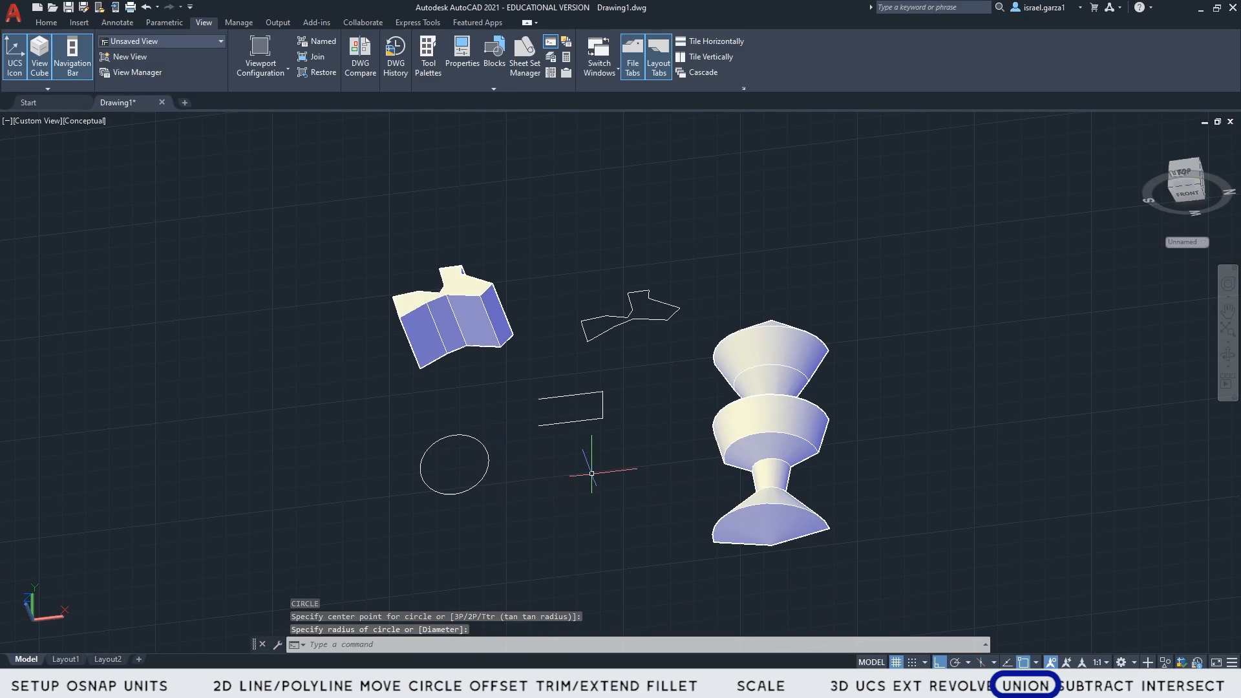
- Draw a small rectangle below the open rectangle outline, to the right of the circle
type("rect")
key("Return")
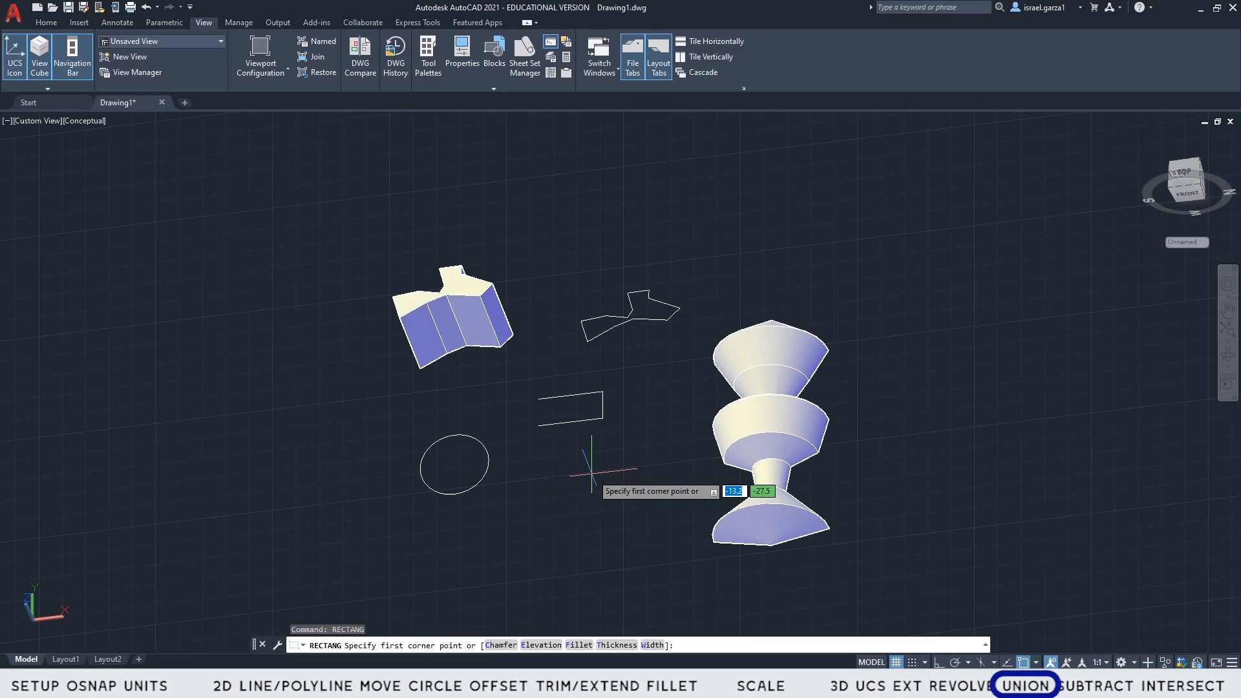
left_click(632, 462)
left_click(584, 502)
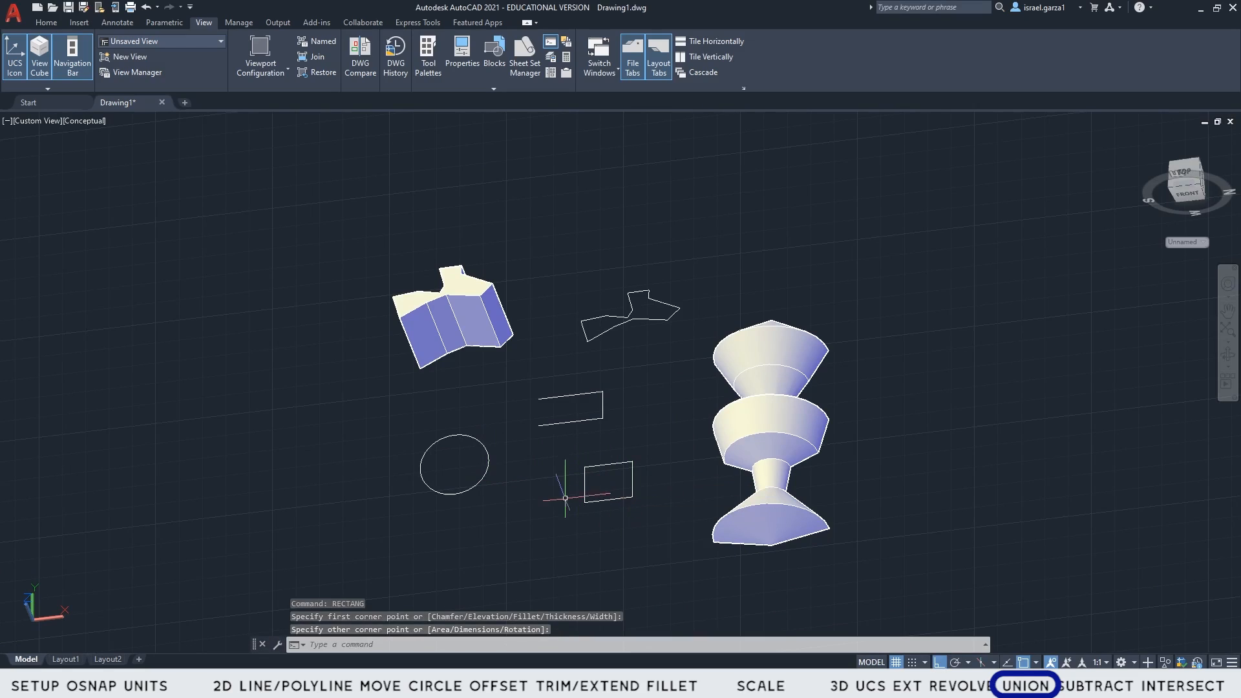
- Draw a closed boot-shaped polyline with a tall vertical edge and a slanted side, to the left of the extruded solid
type("pl")
key("Return")
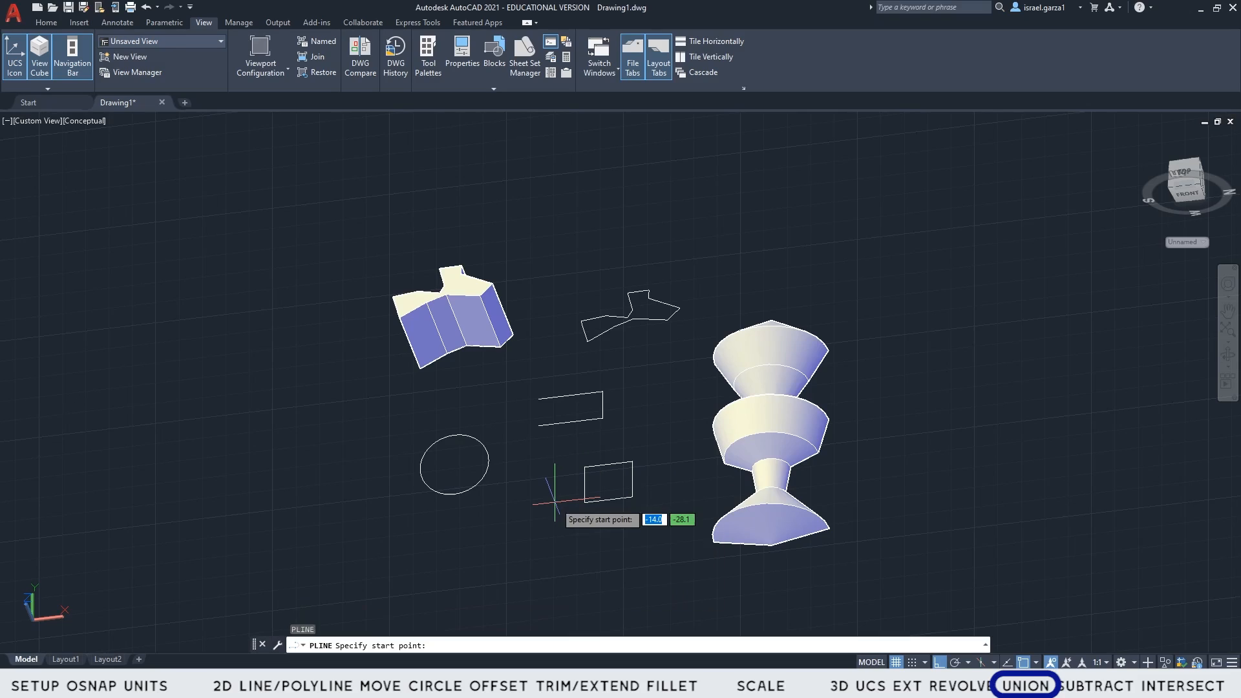
left_click(276, 410)
left_click(342, 403)
left_click(342, 441)
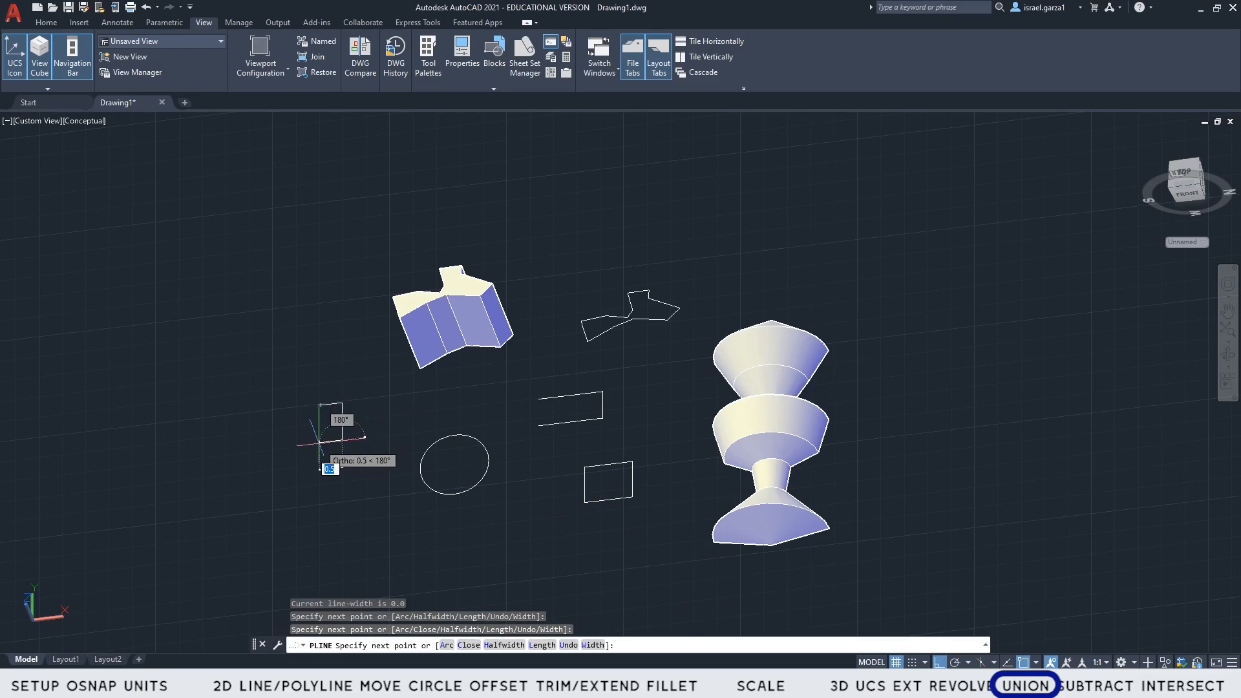
left_click(277, 448)
left_click(277, 308)
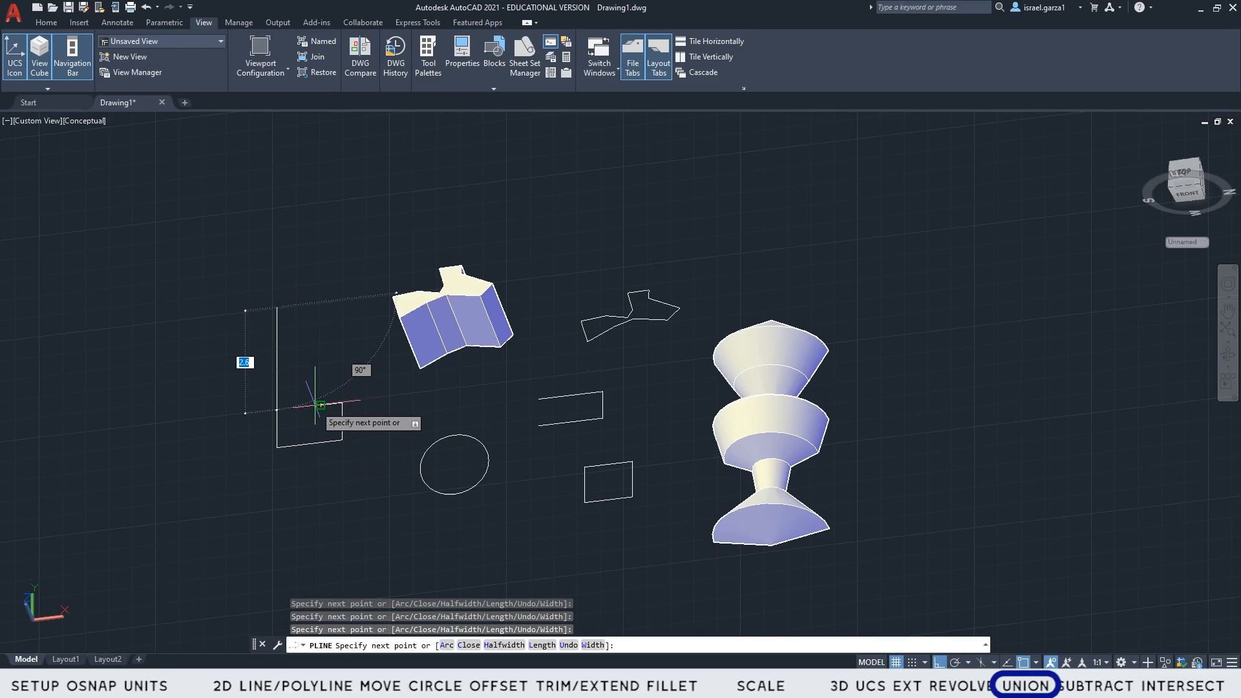
left_click(320, 404)
key("Escape")
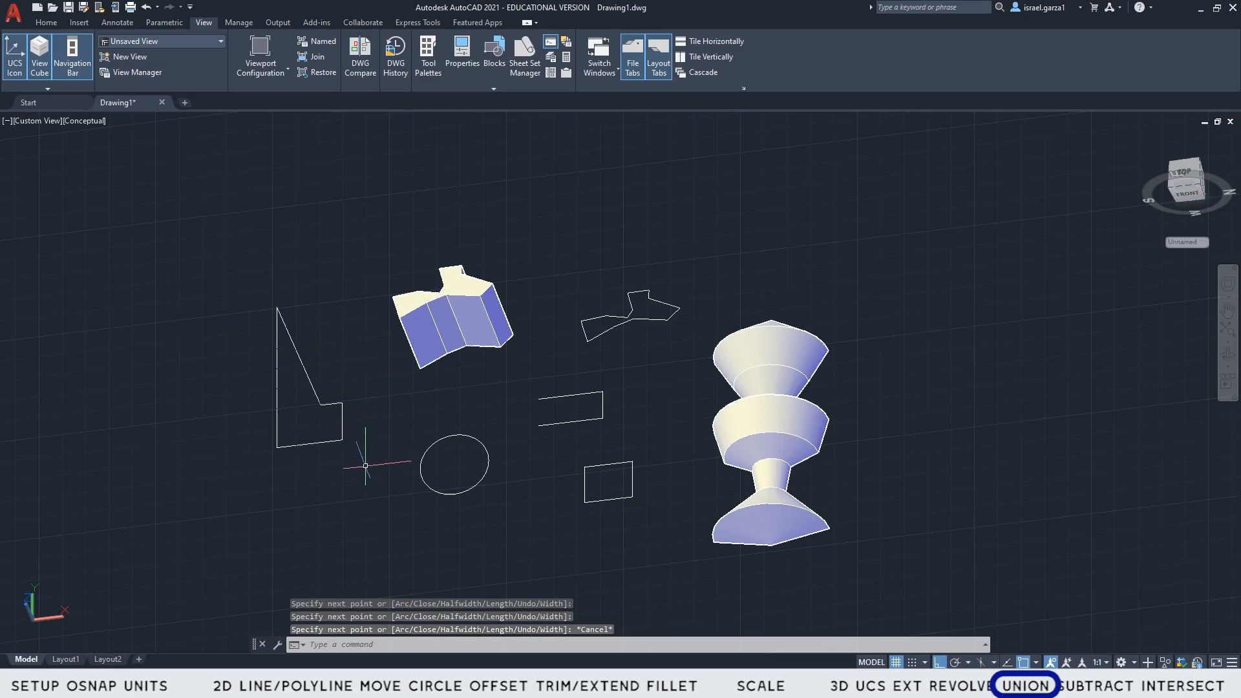
- Extrude the closed boot-shaped polyline upward into a solid
left_click(346, 440)
left_click(335, 474)
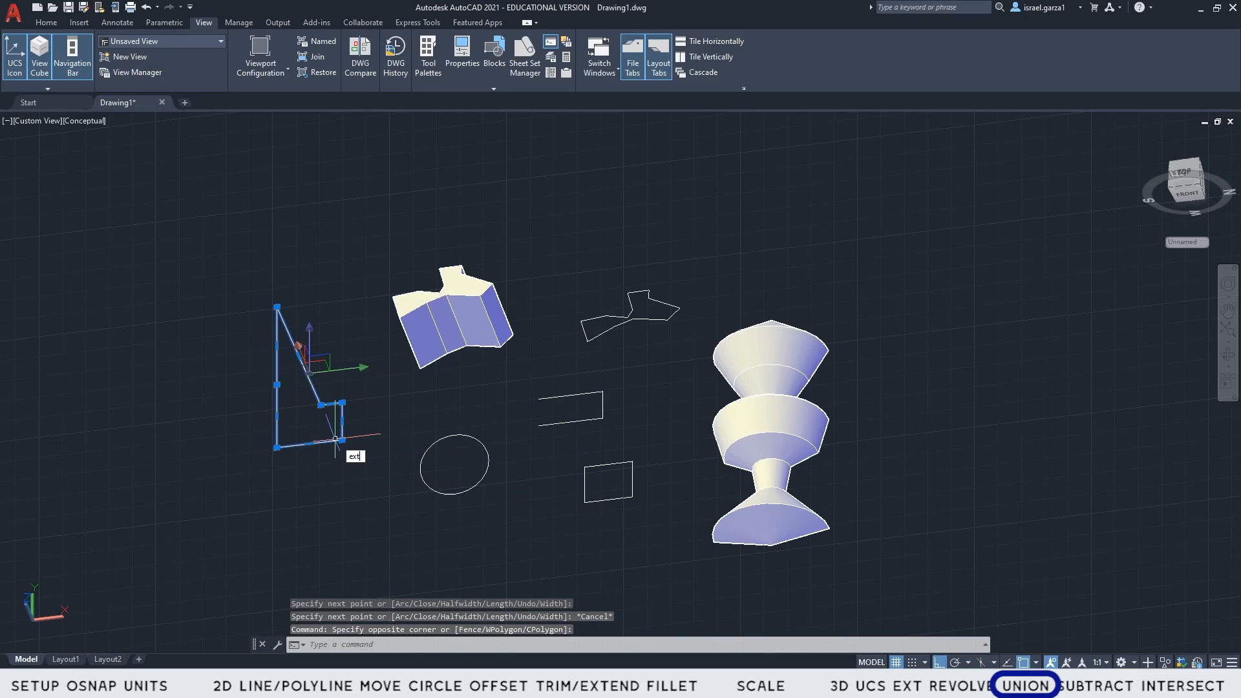
type("ext")
key("Return")
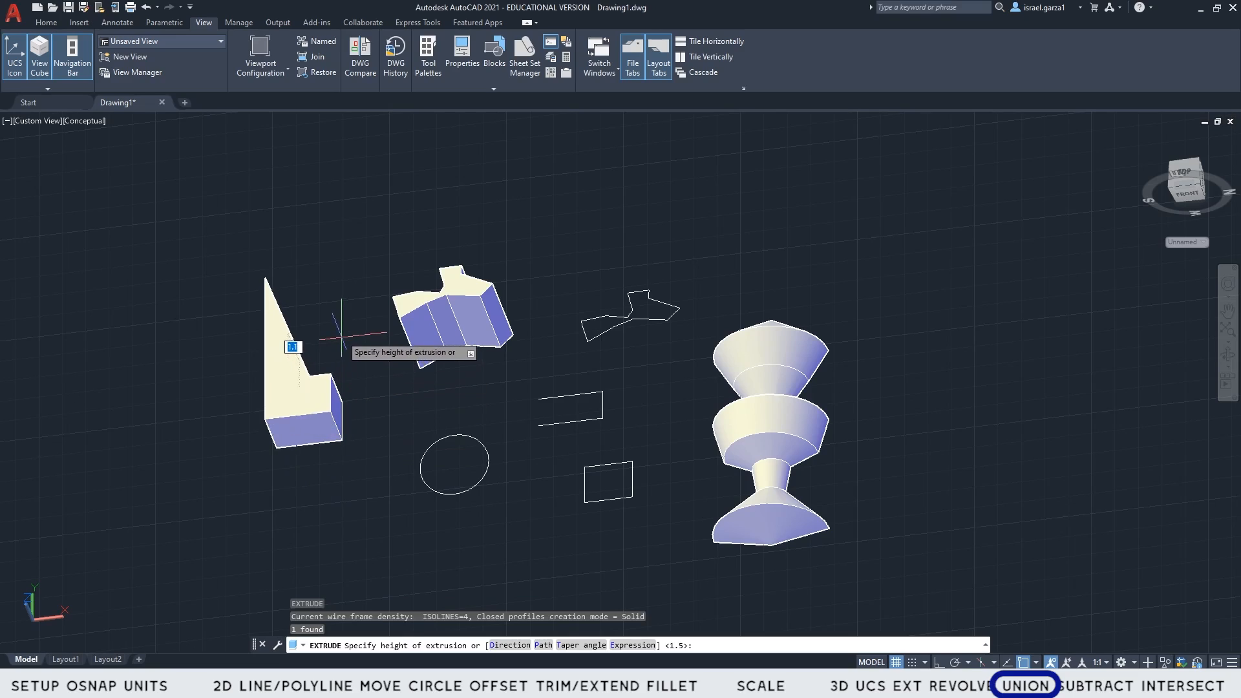
left_click(339, 336)
- Revolve the circle 360 degrees about a vertical axis near its left edge to form a donut-shaped solid
left_click(498, 549)
left_click(469, 459)
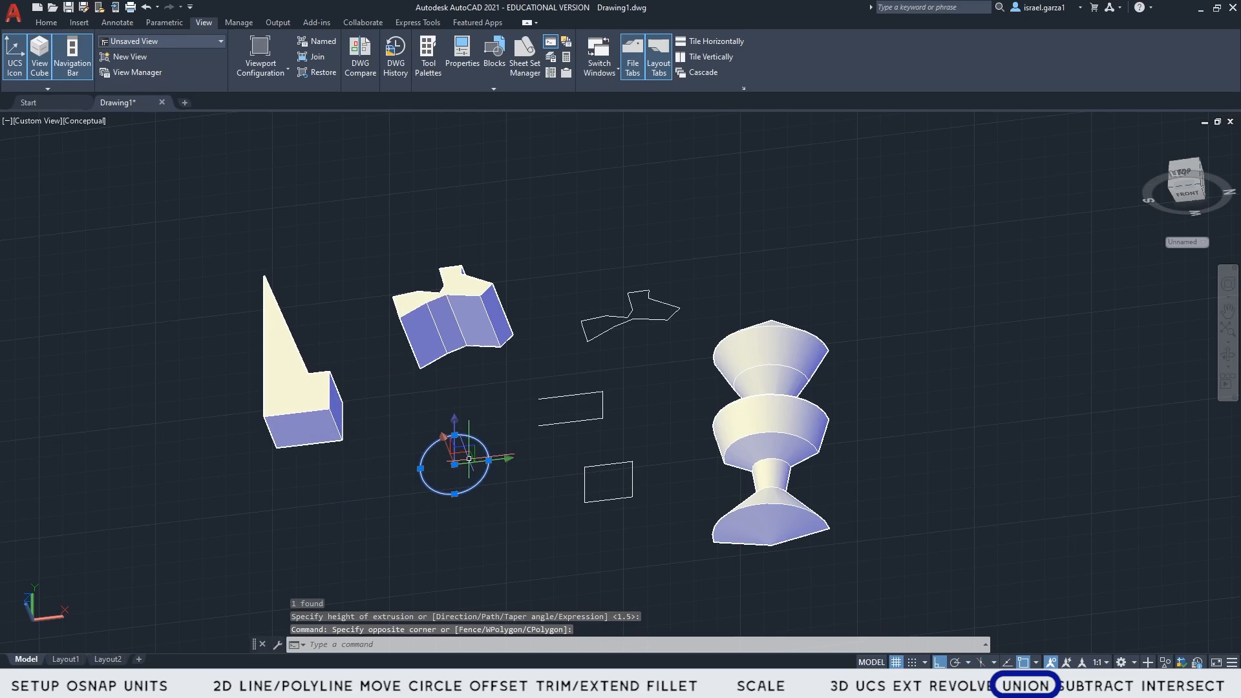
key("Return")
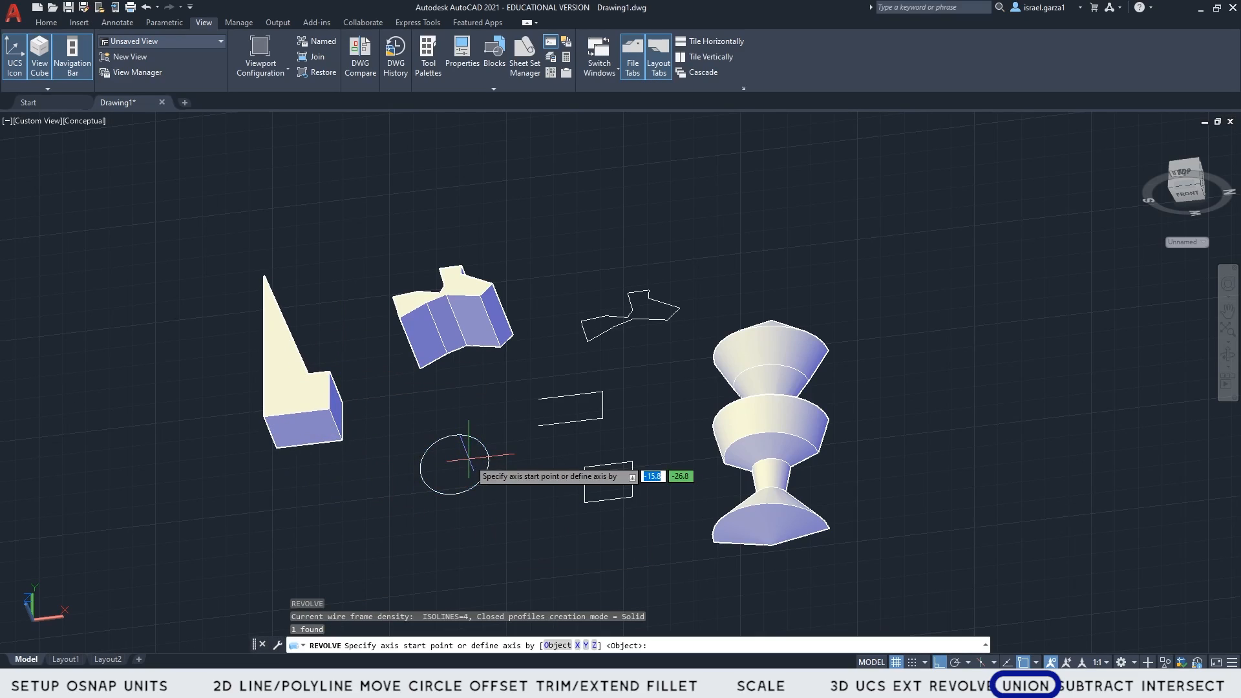
left_click(417, 448)
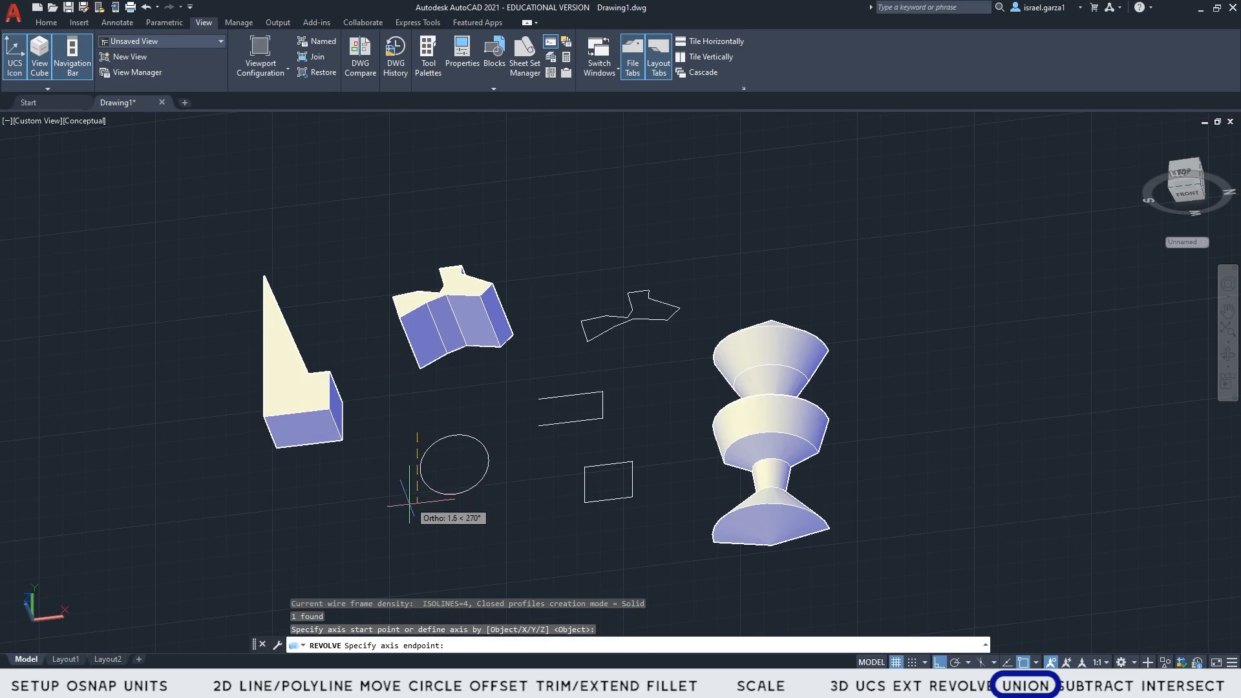
left_click(423, 523)
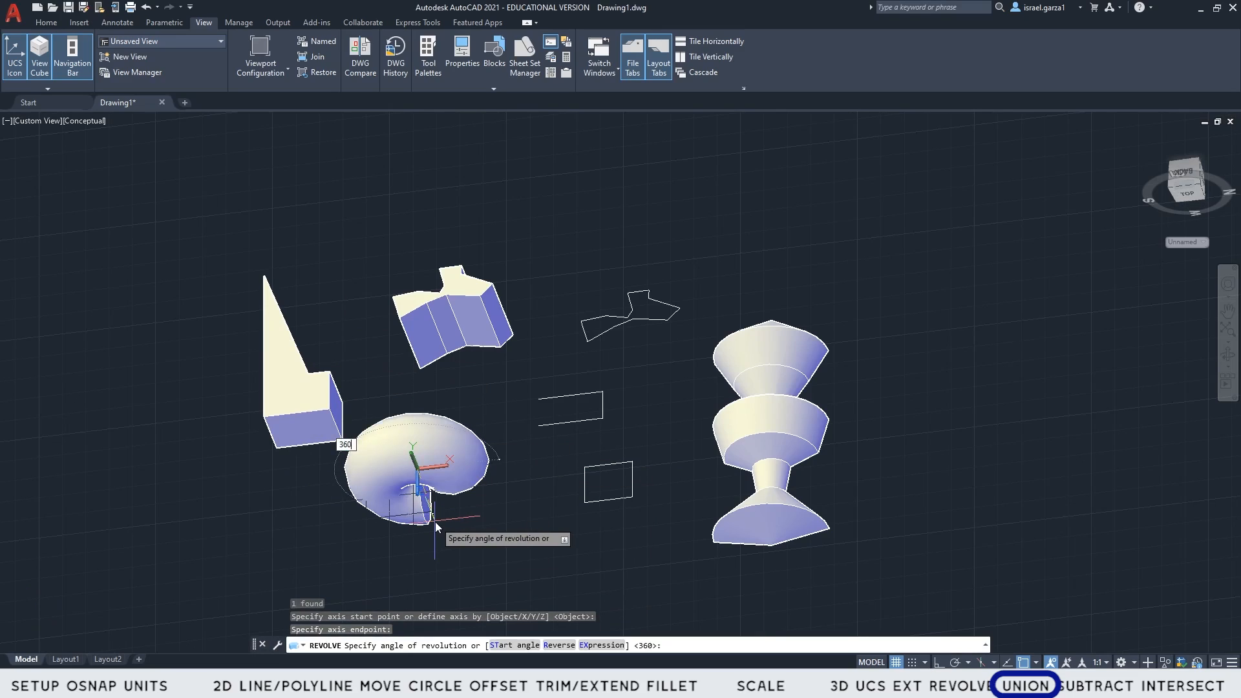
type("360")
key("Return")
- Extrude the small rectangle below the open outline upward into a box
left_click(629, 505)
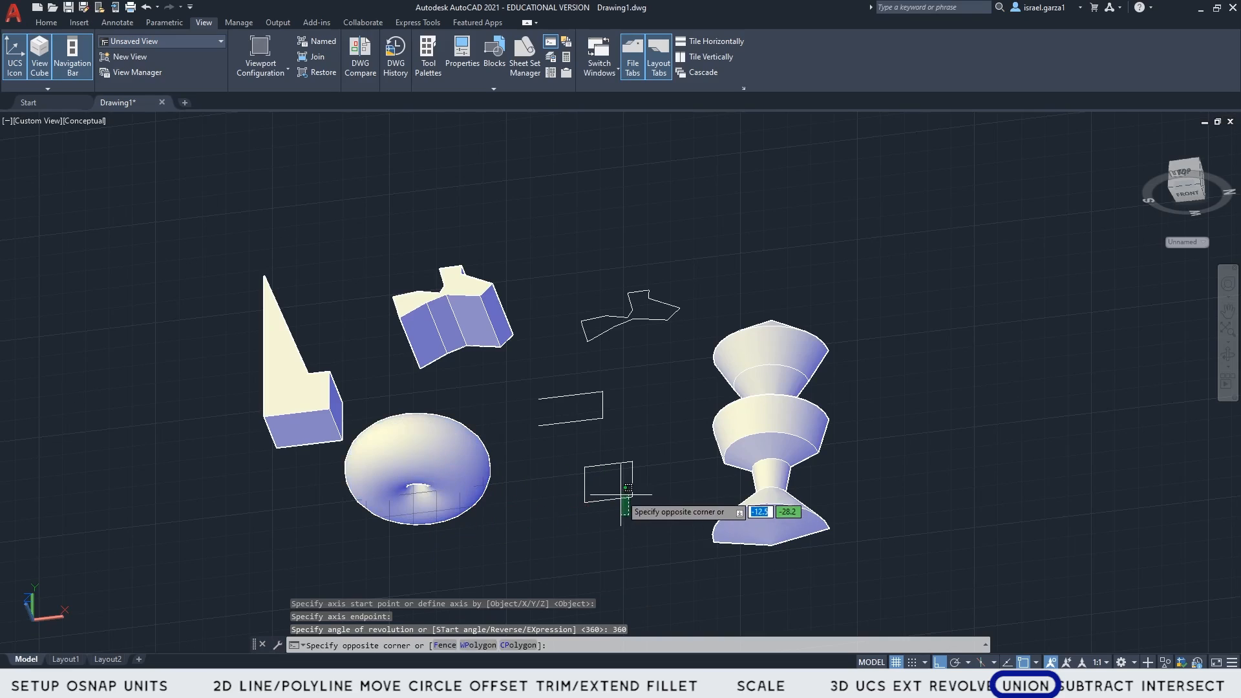
left_click(620, 494)
type("ext")
key("Return")
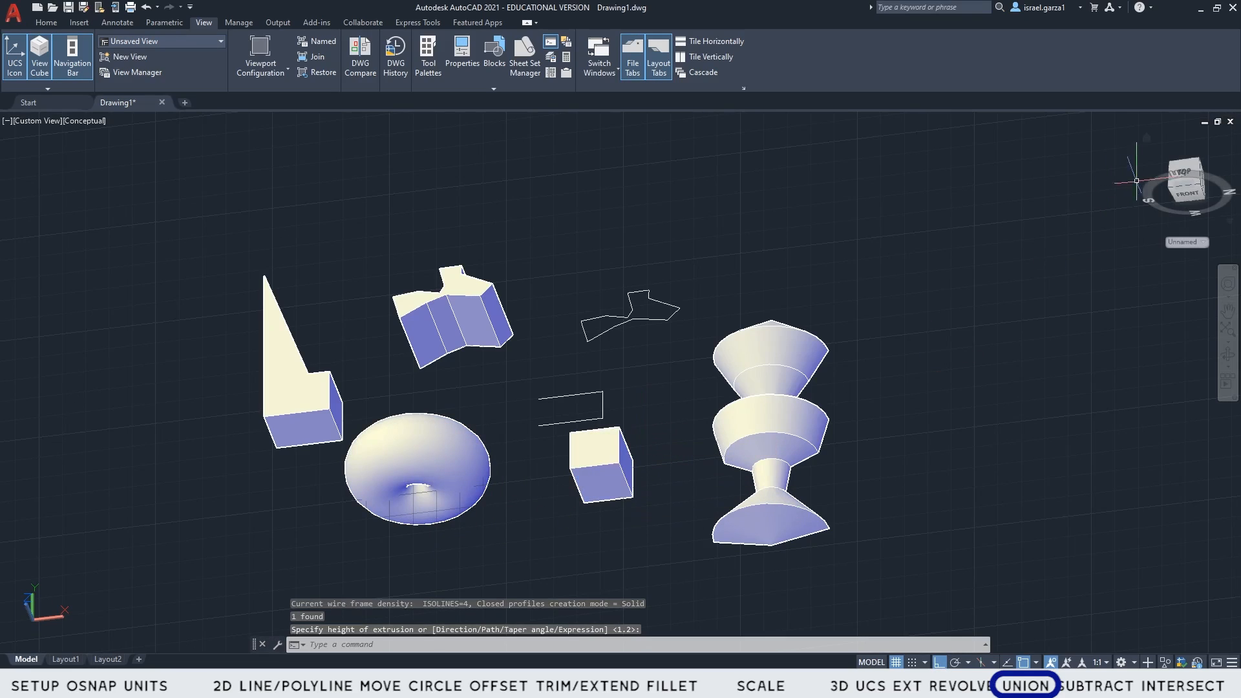
- Union the boot-shaped solid, the extruded freeform solid and the tall revolved solid into one object
middle_click_drag(640, 423, 674, 420, "shift")
key("Return")
scroll(485, 427, "up", 3)
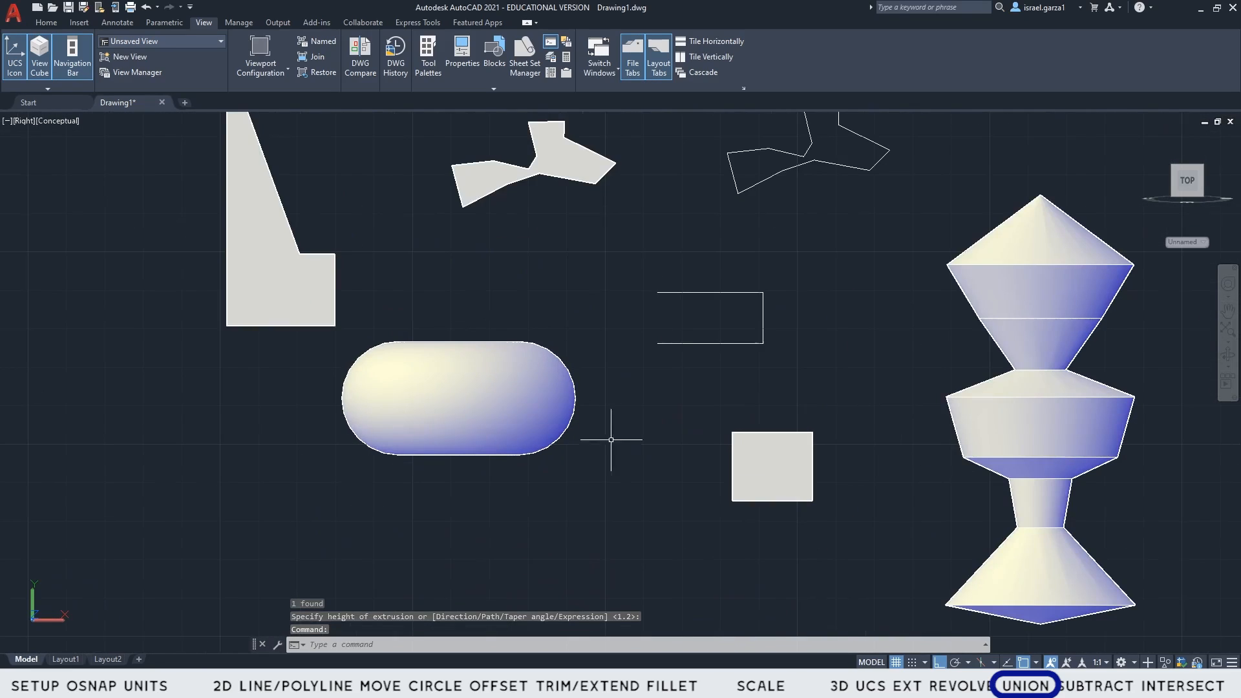
middle_click_drag(666, 475, 665, 429)
key("Escape")
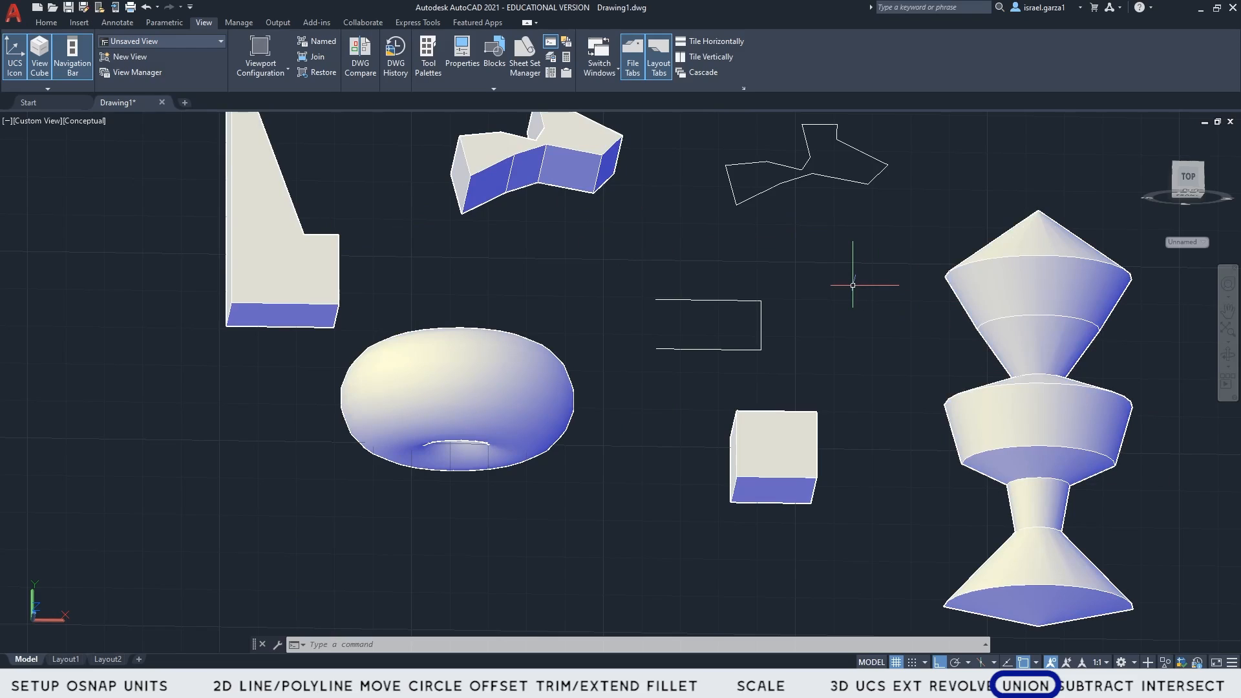
left_click(542, 272)
key("Escape")
type("un")
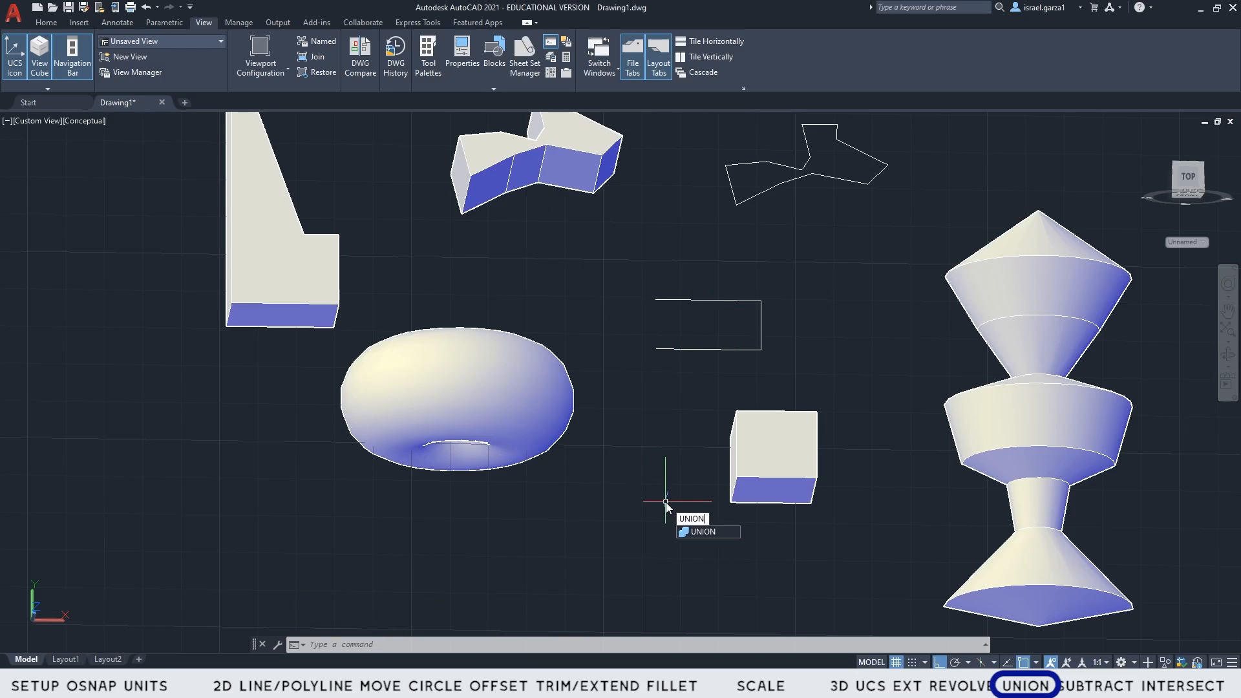
key("Return")
left_click(309, 273)
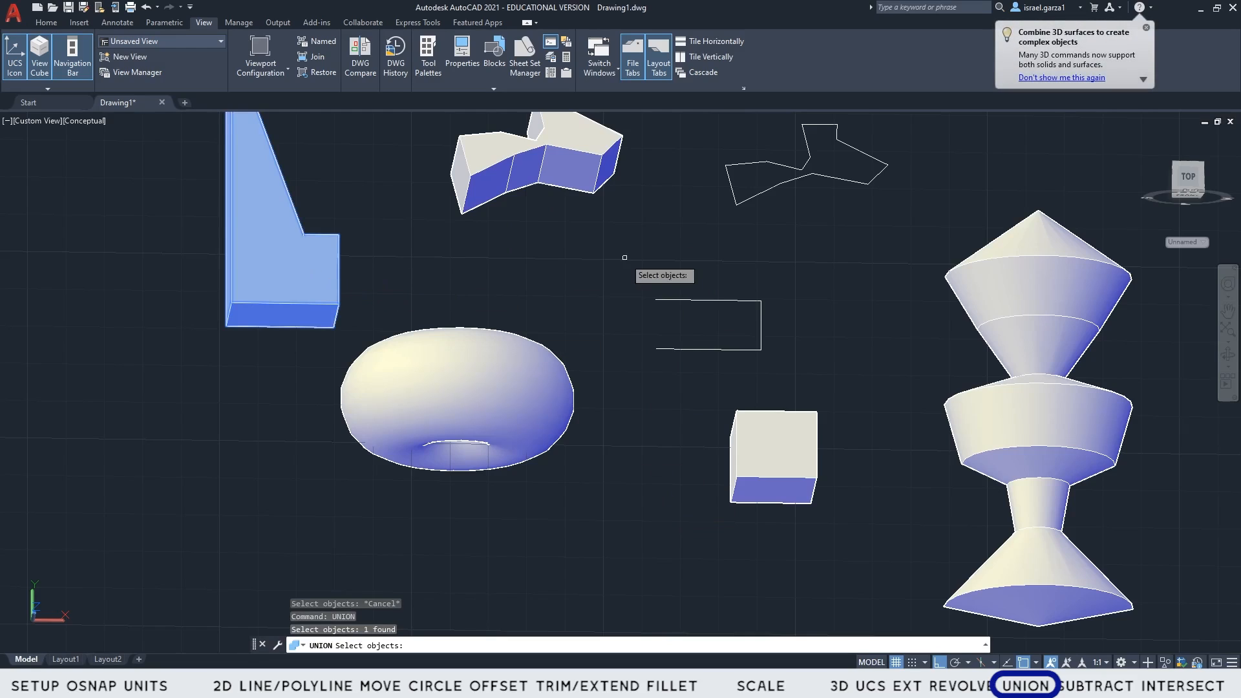
left_click(584, 147)
left_click(1075, 312)
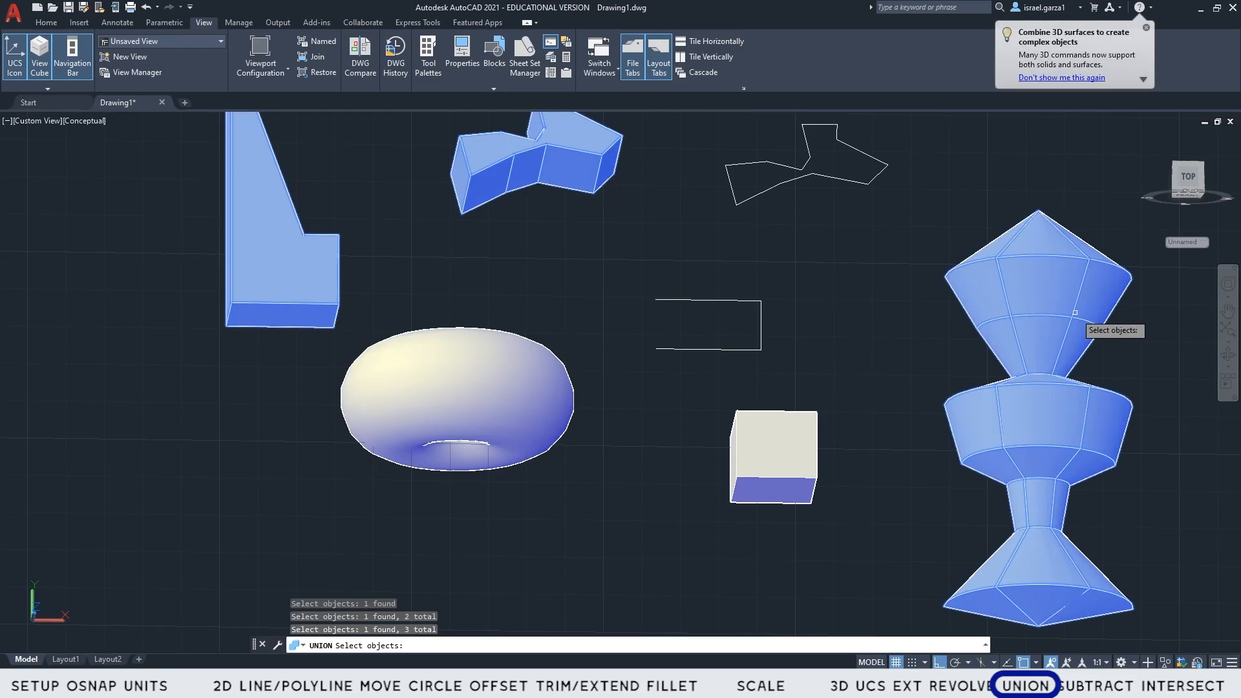
key("Return")
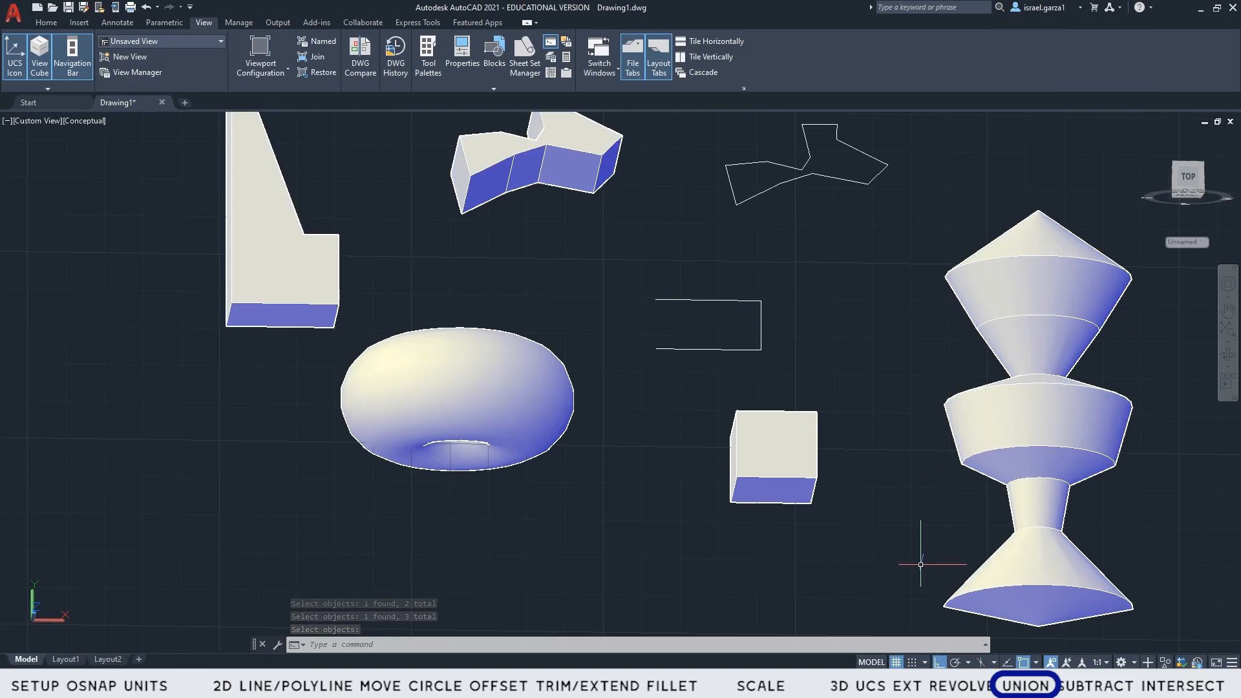
- Try to move the united object from a base point below the box
middle_click_drag(921, 564, 909, 502, "shift")
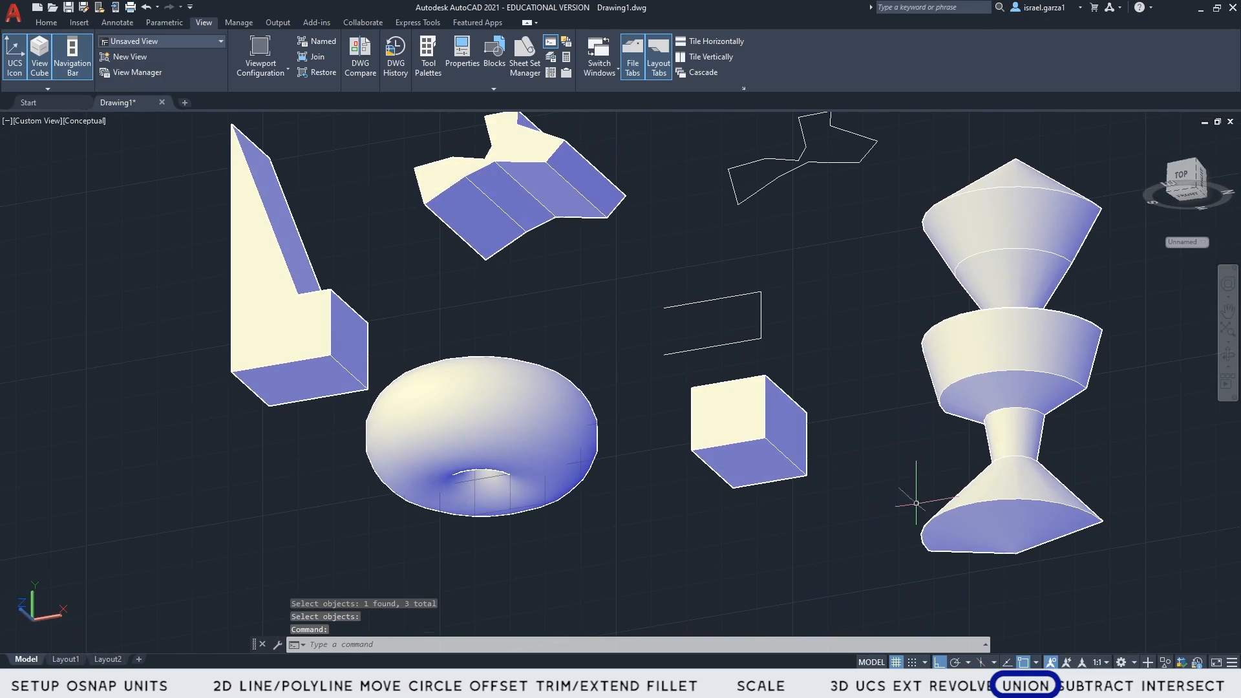
left_click(998, 366)
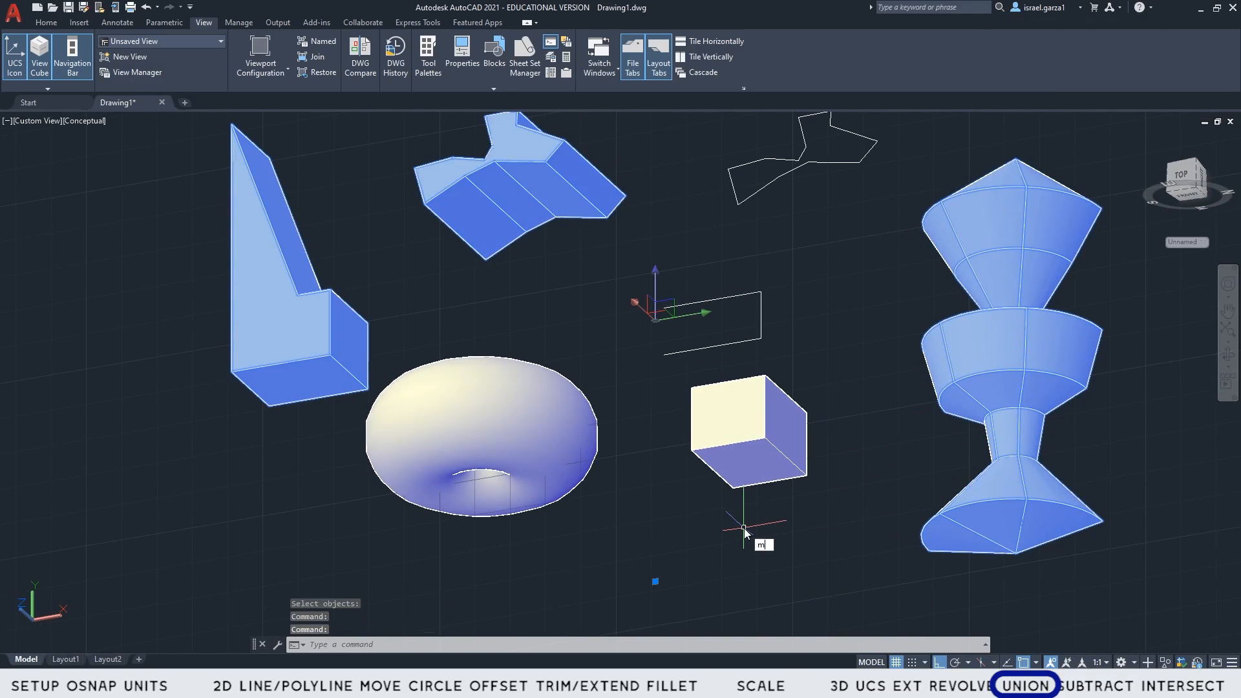
key("Return")
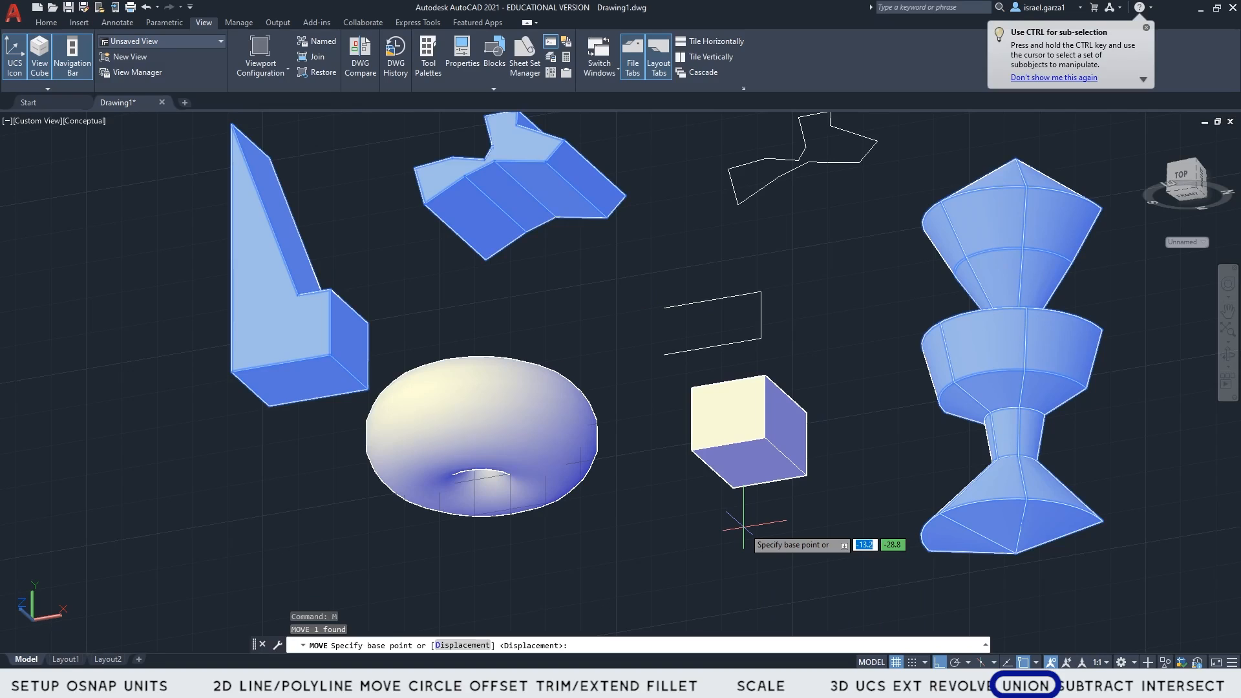
left_click(722, 555)
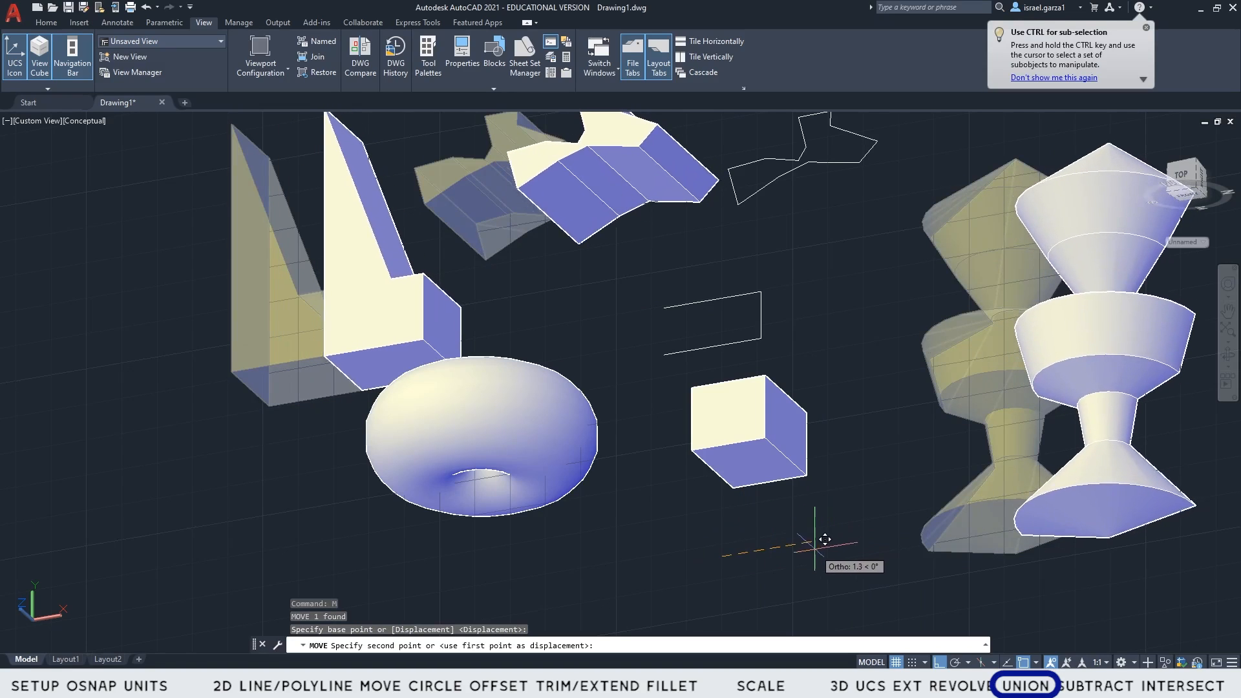
scroll(796, 557, "down", 3)
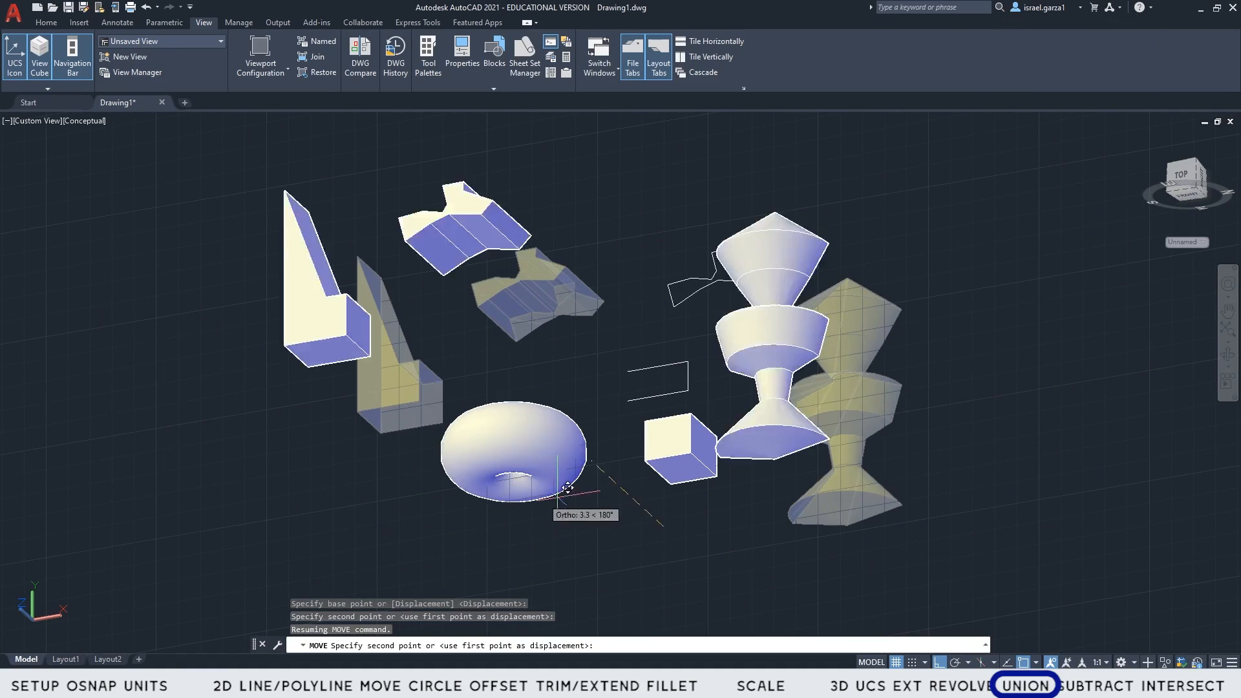
key("Escape")
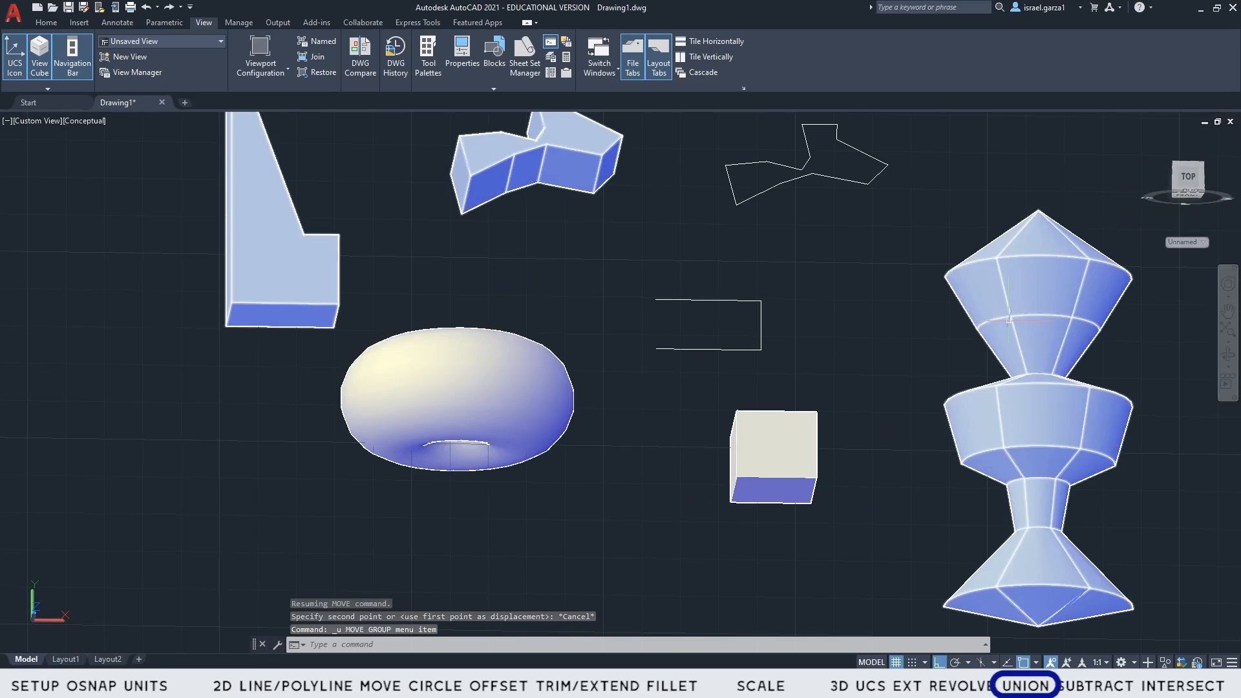
- Undo the union so the boot-shaped, freeform and tall revolved solids are separate objects again
key("u")
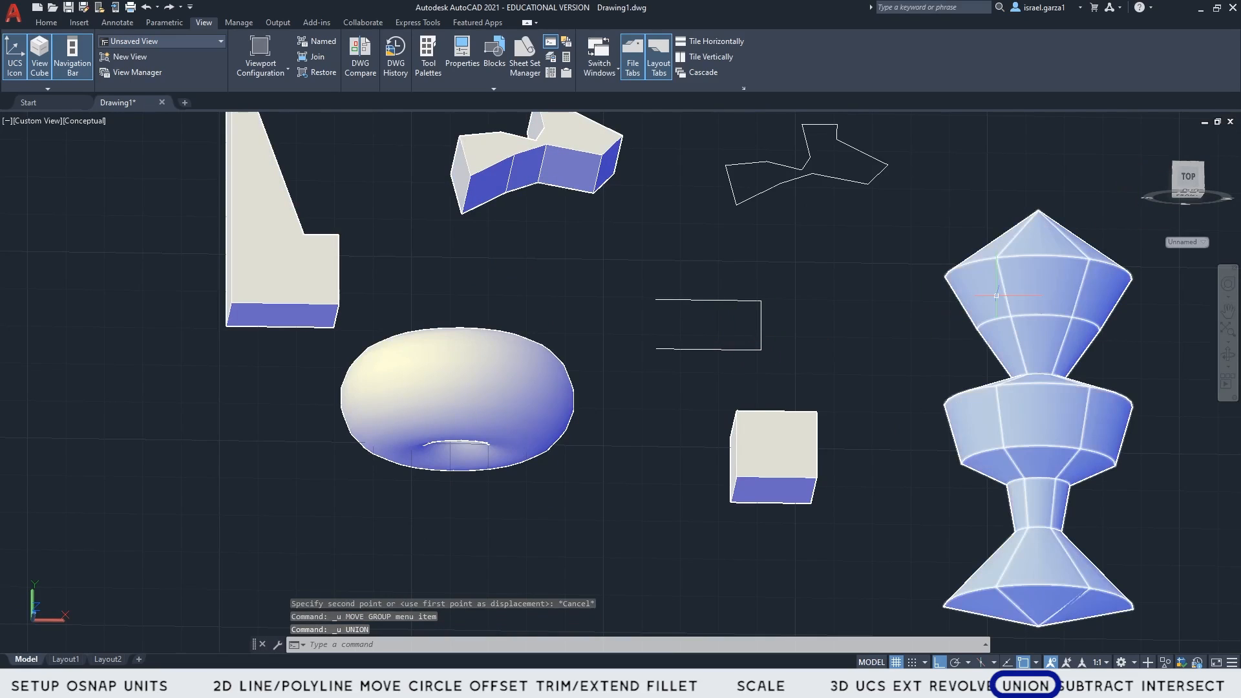
left_click(308, 256)
key("Escape")
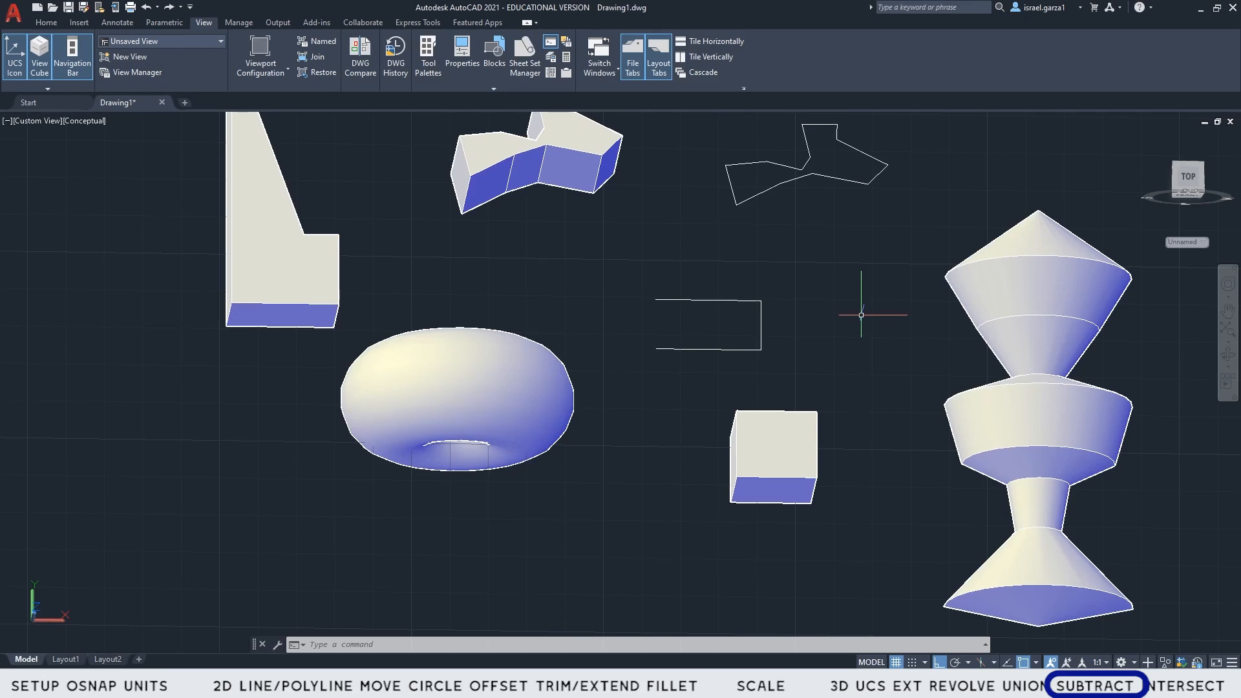
- Move the donut-shaped solid up and left with Ortho off so it overlaps the lower right of the boot-shaped solid
middle_click_drag(565, 269, 729, 348)
key("Escape")
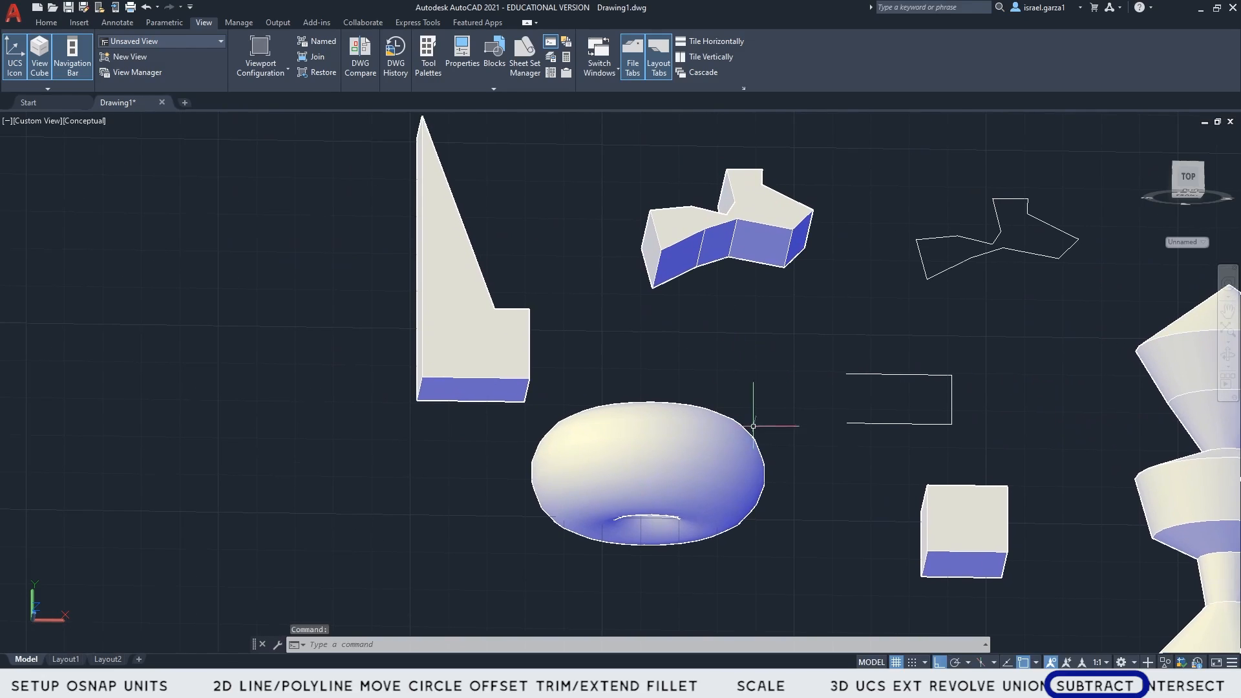
left_click_drag(752, 557, 687, 457)
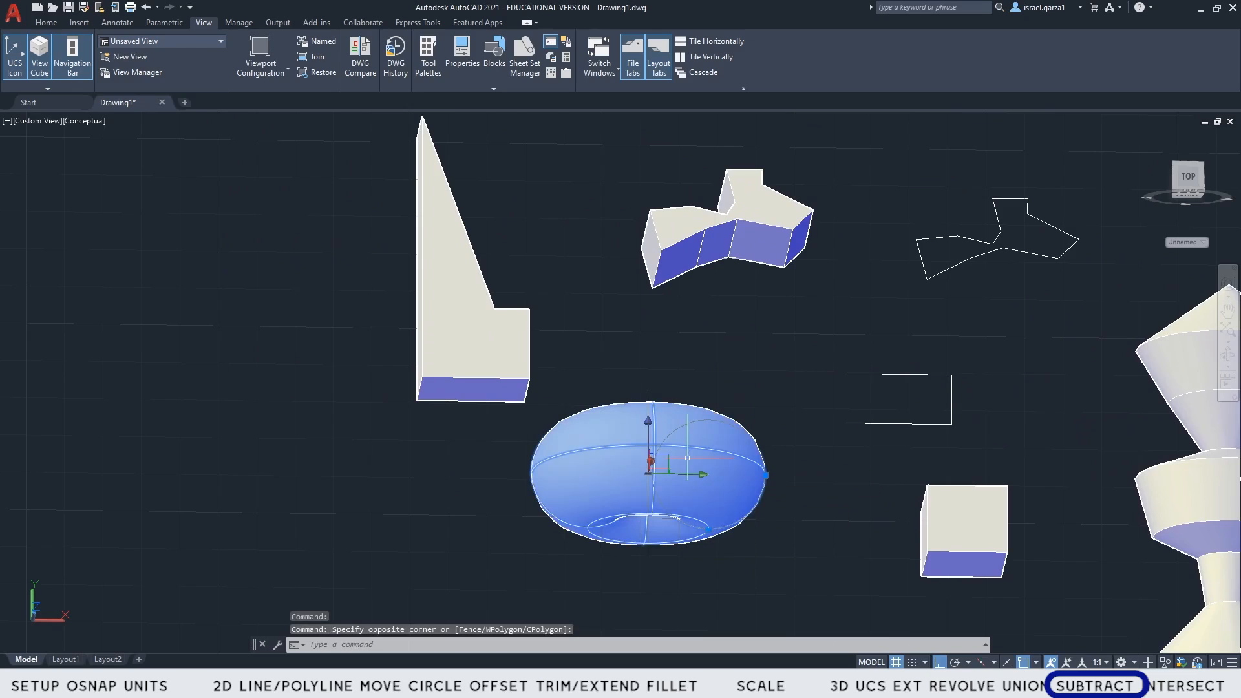
type("m")
key("Return")
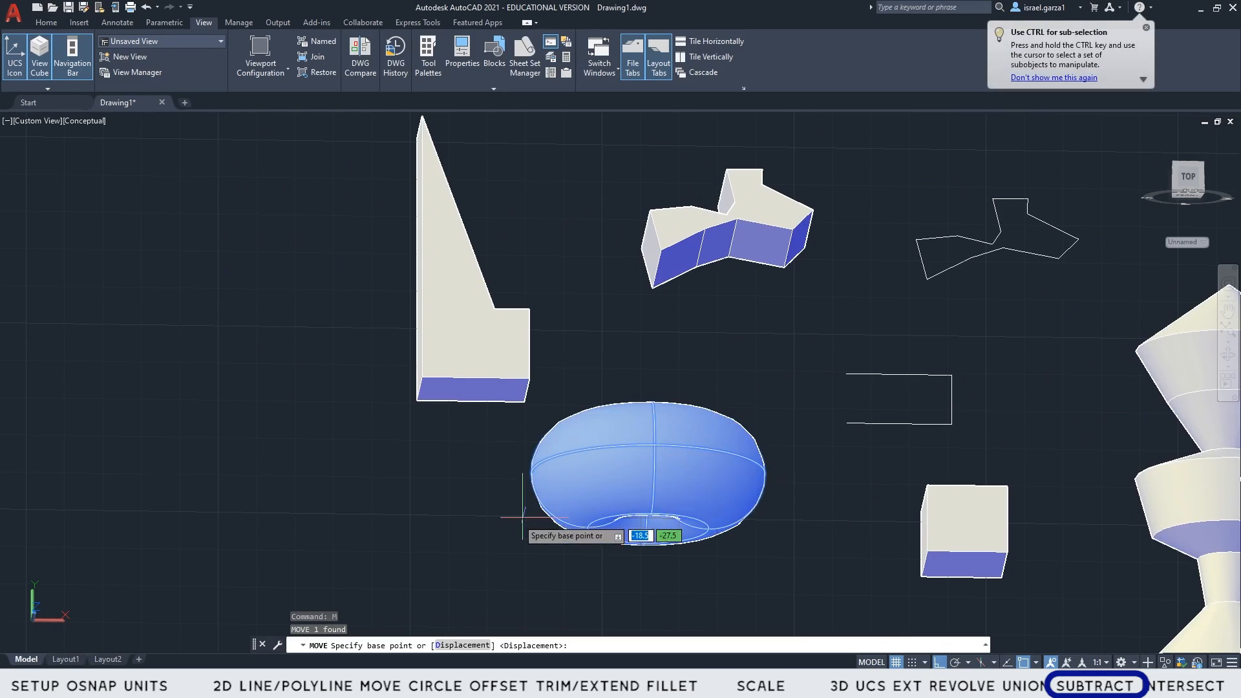
middle_click_drag(498, 556, 485, 476, "shift")
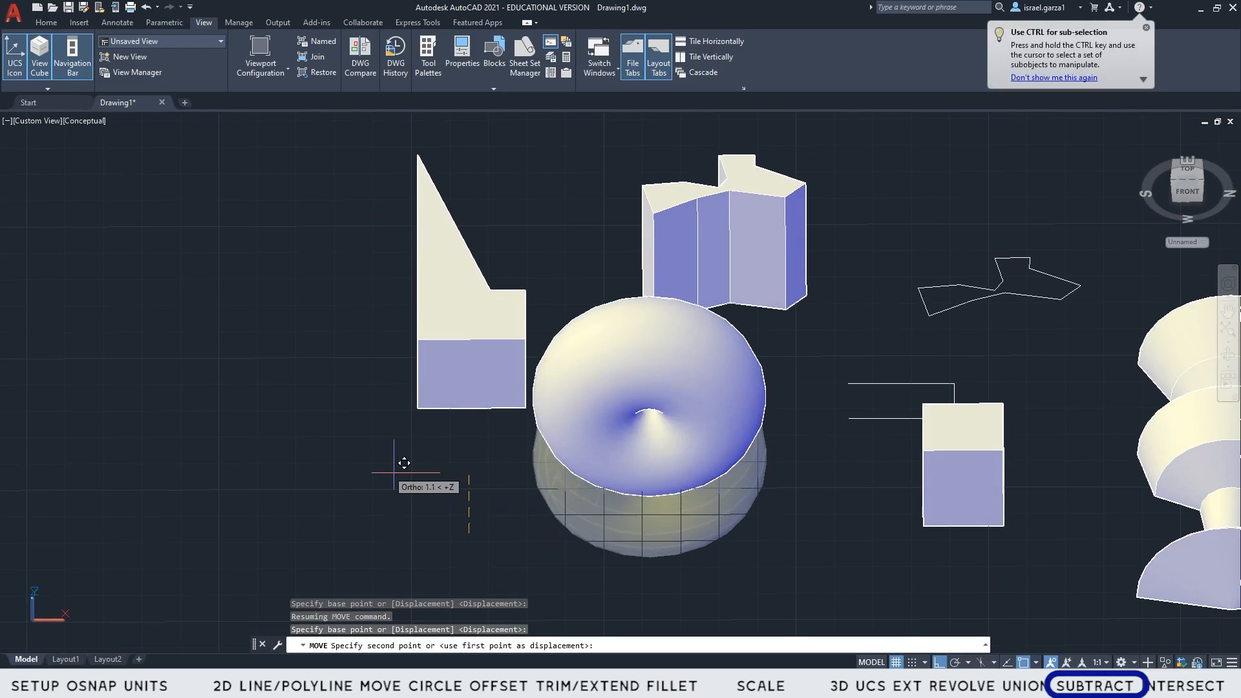
left_click(469, 532)
key("F8")
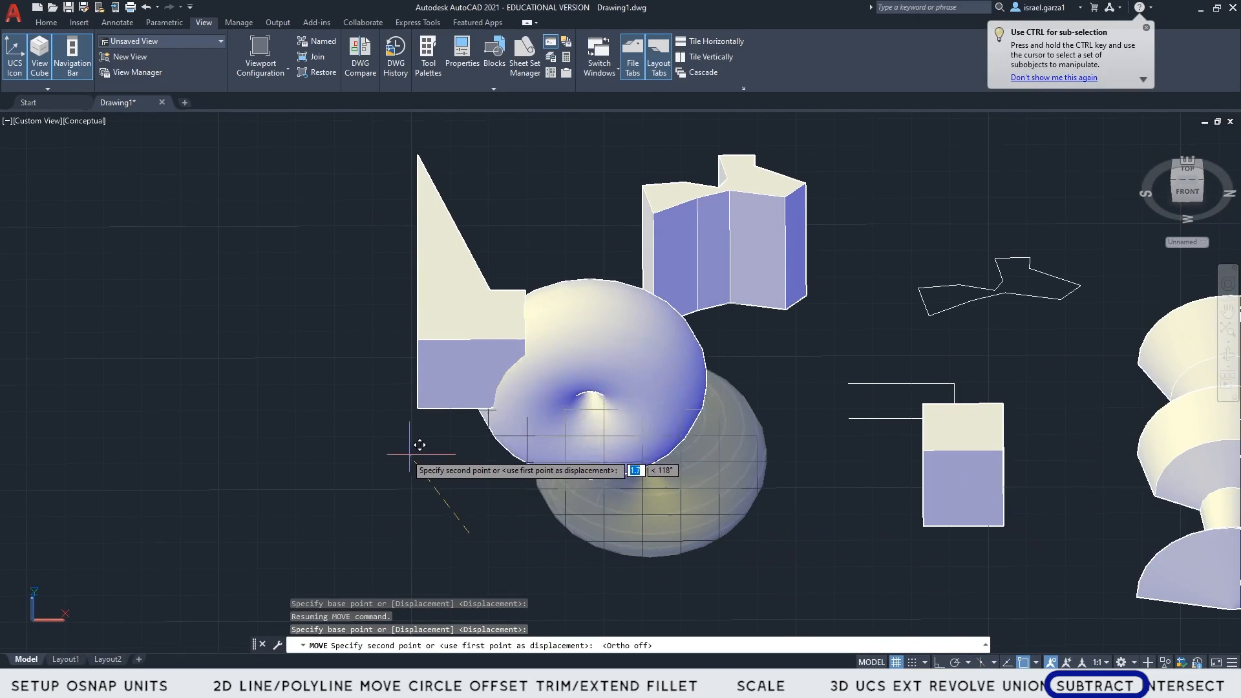
left_click(378, 456)
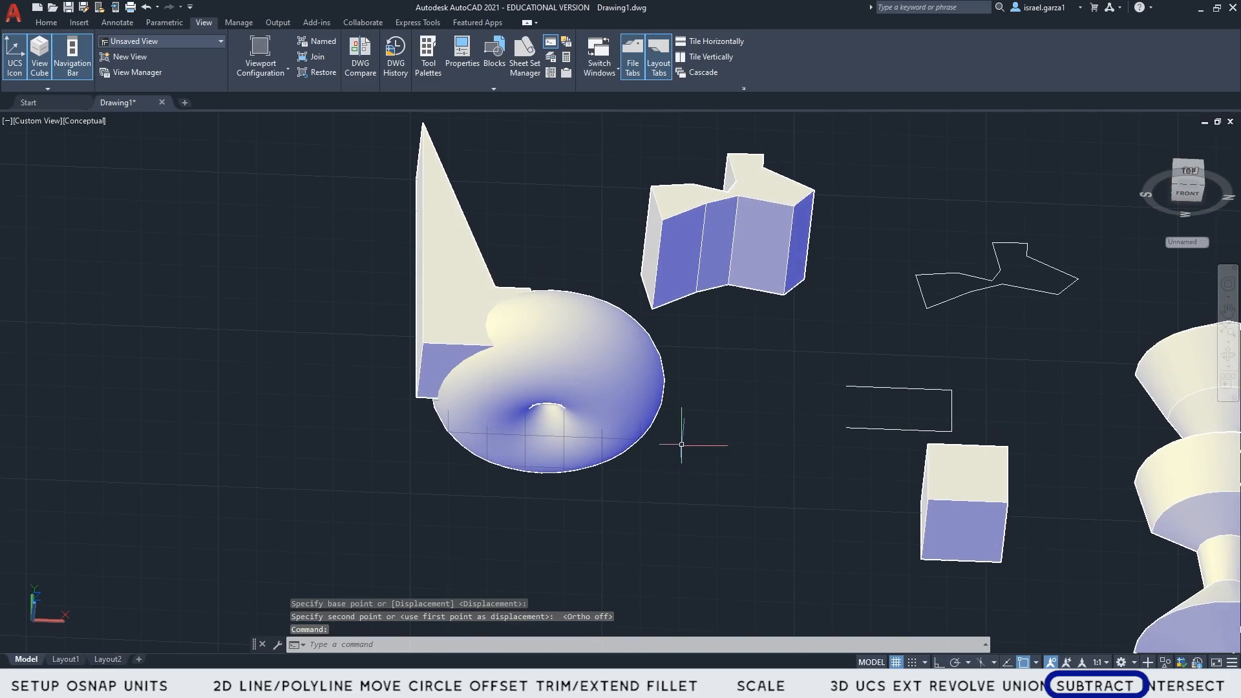
- Subtract the donut-shaped solid from the boot-shaped solid
scroll(791, 544, "up", 3)
middle_click_drag(791, 544, 901, 580)
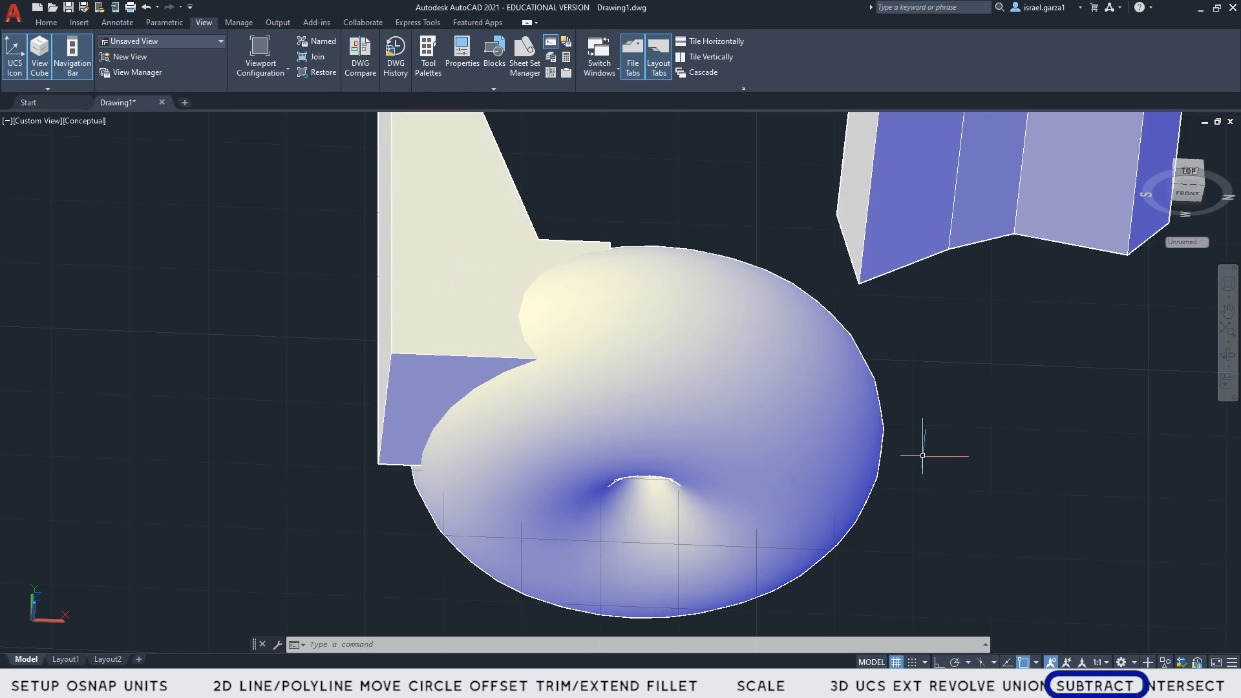
type("subtract")
key("Return")
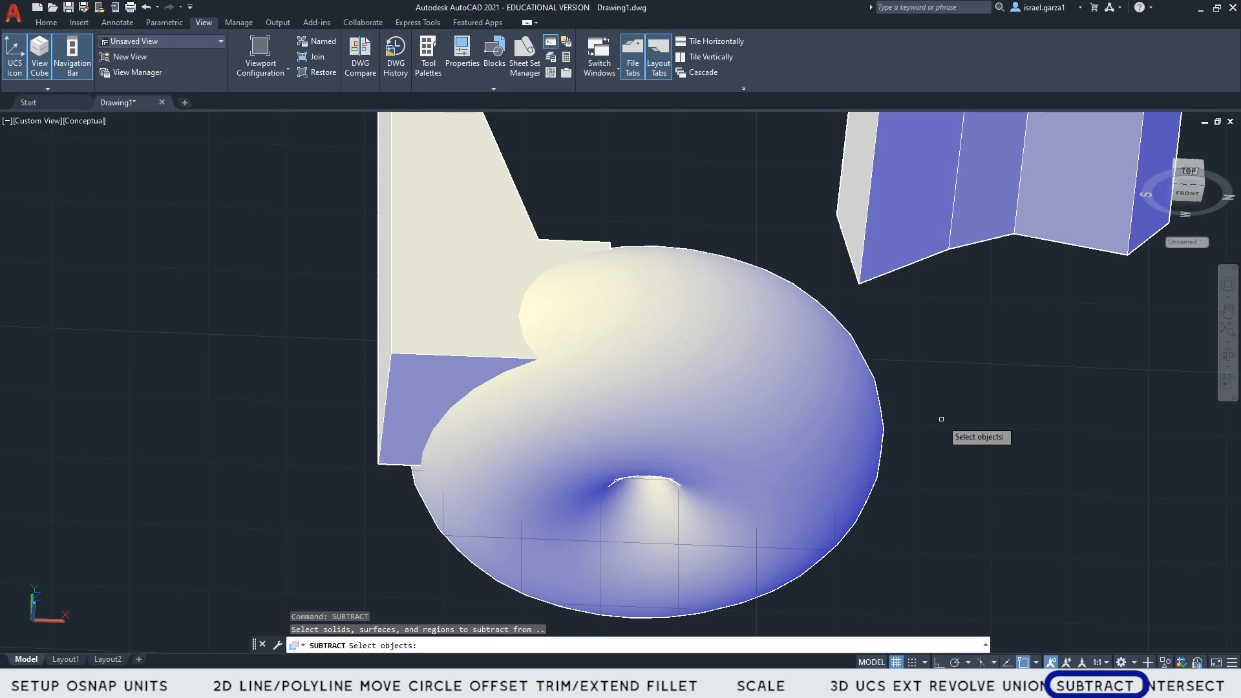
left_click(460, 225)
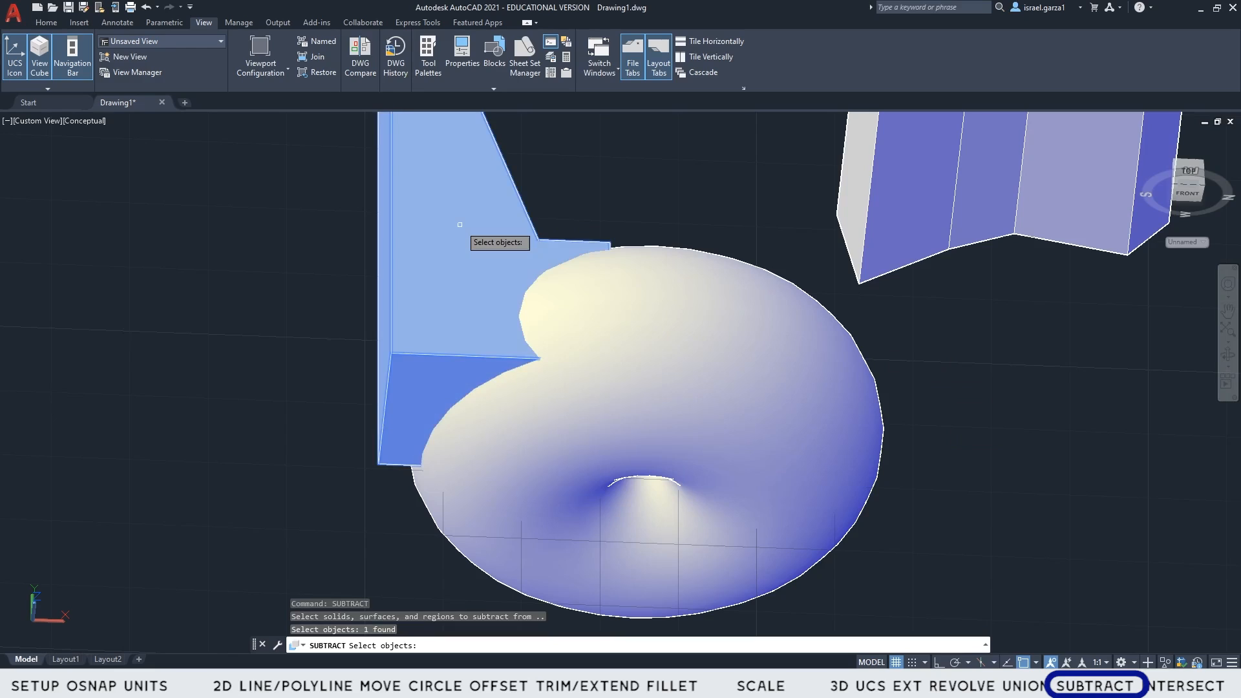
key("Return")
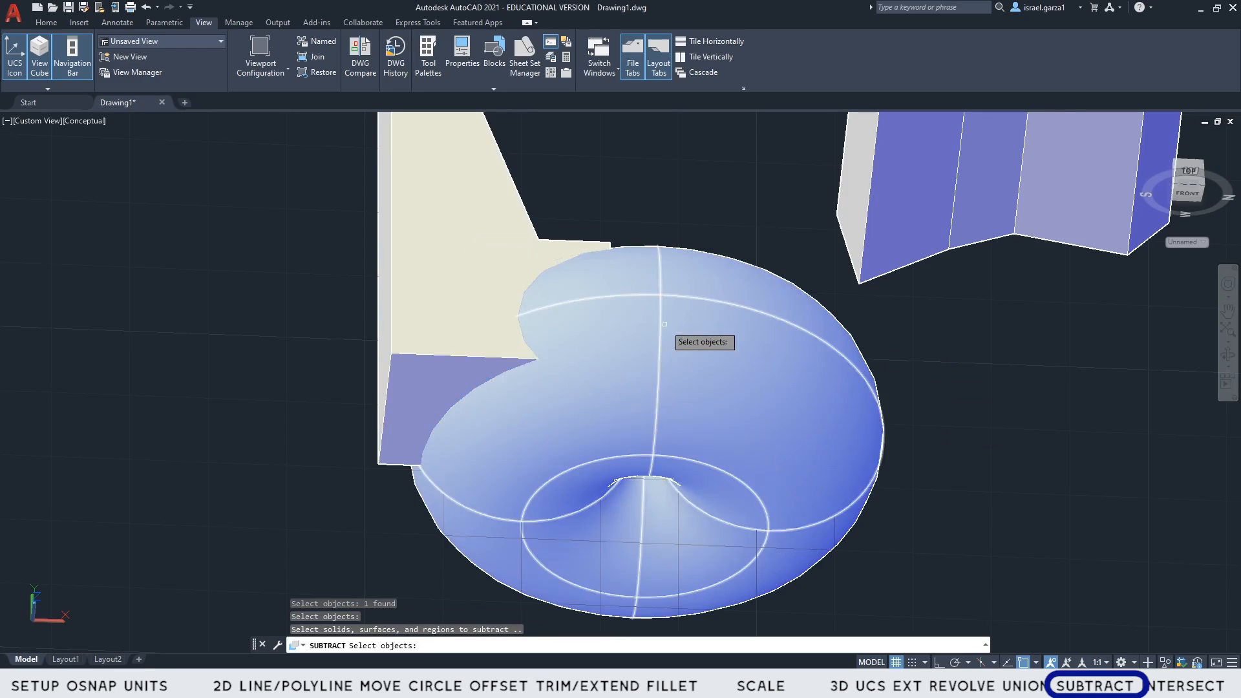
left_click(665, 324)
key("Return")
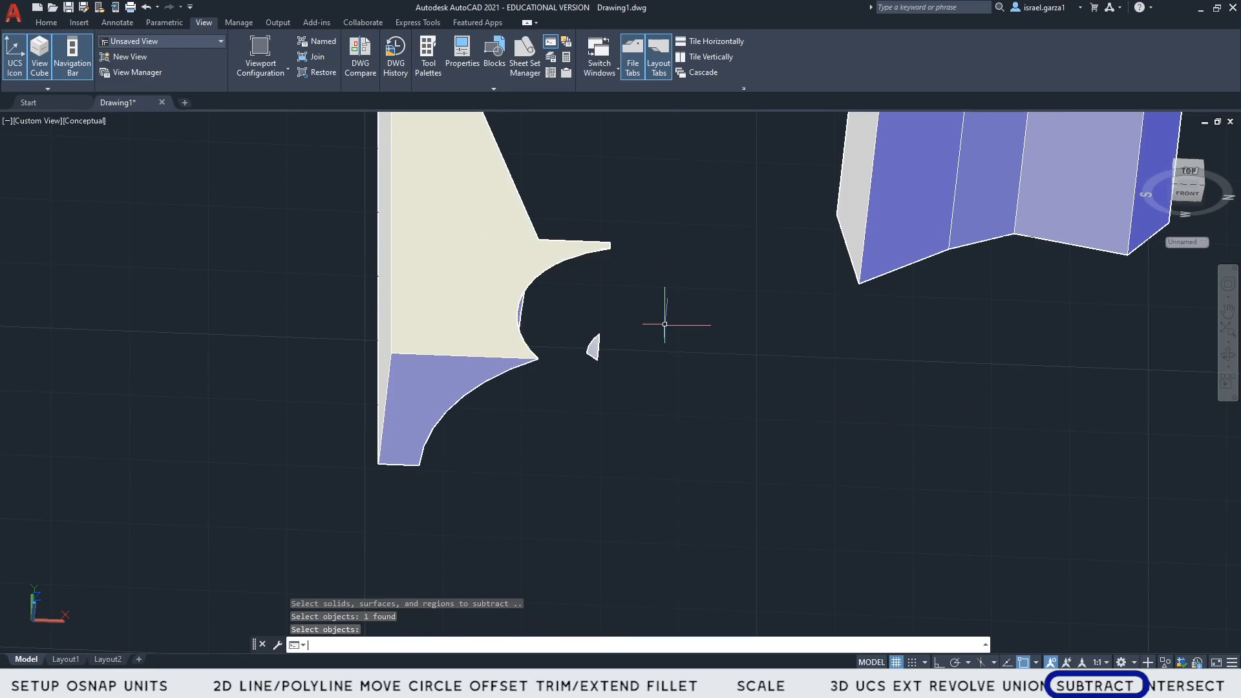
- Move the tall revolved solid up and left so its middle section overlaps the right end of the freeform extruded solid
middle_click_drag(707, 374, 644, 396, "shift")
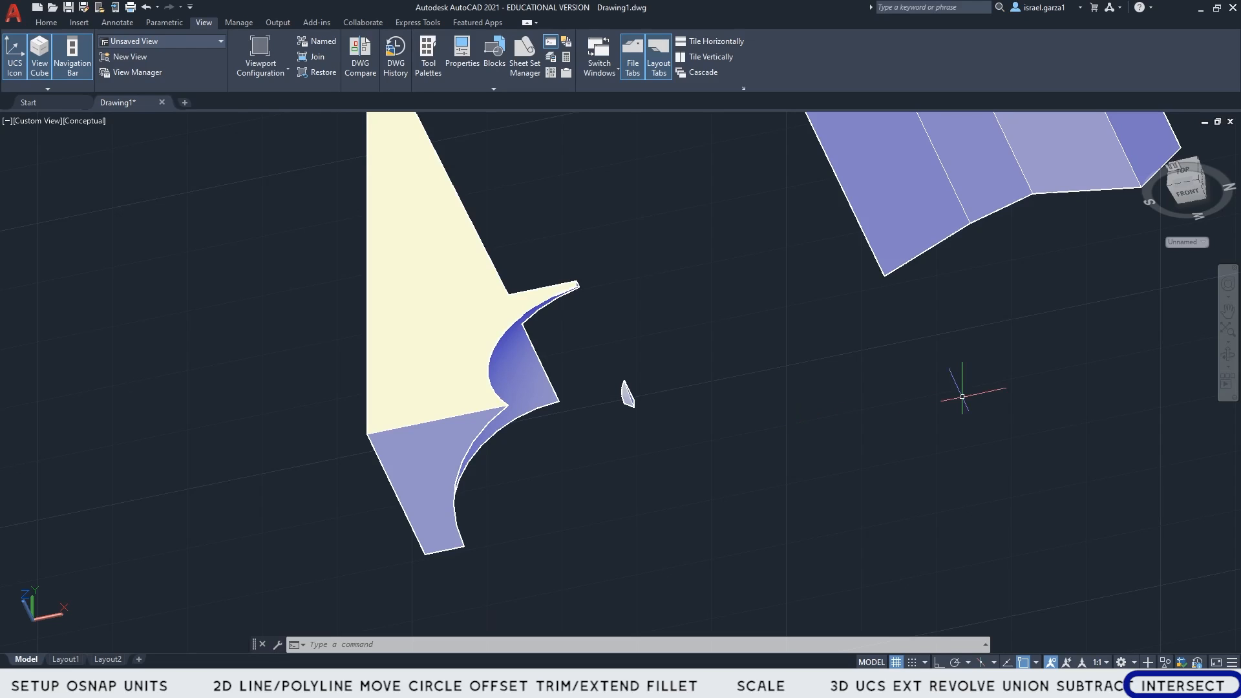
middle_click_drag(950, 379, 513, 535)
scroll(762, 410, "down", 2)
middle_click_drag(762, 410, 472, 261)
middle_click_drag(812, 346, 859, 415, "shift")
left_click(859, 415)
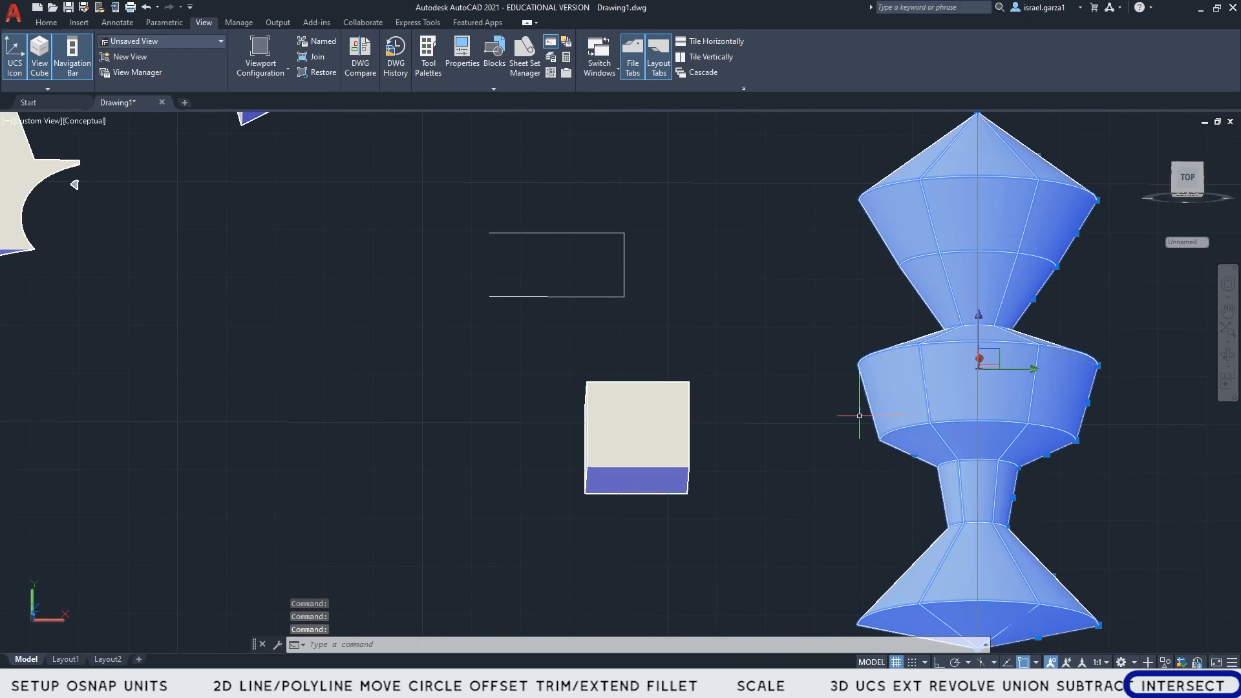
type("m")
key("Return")
left_click(889, 477)
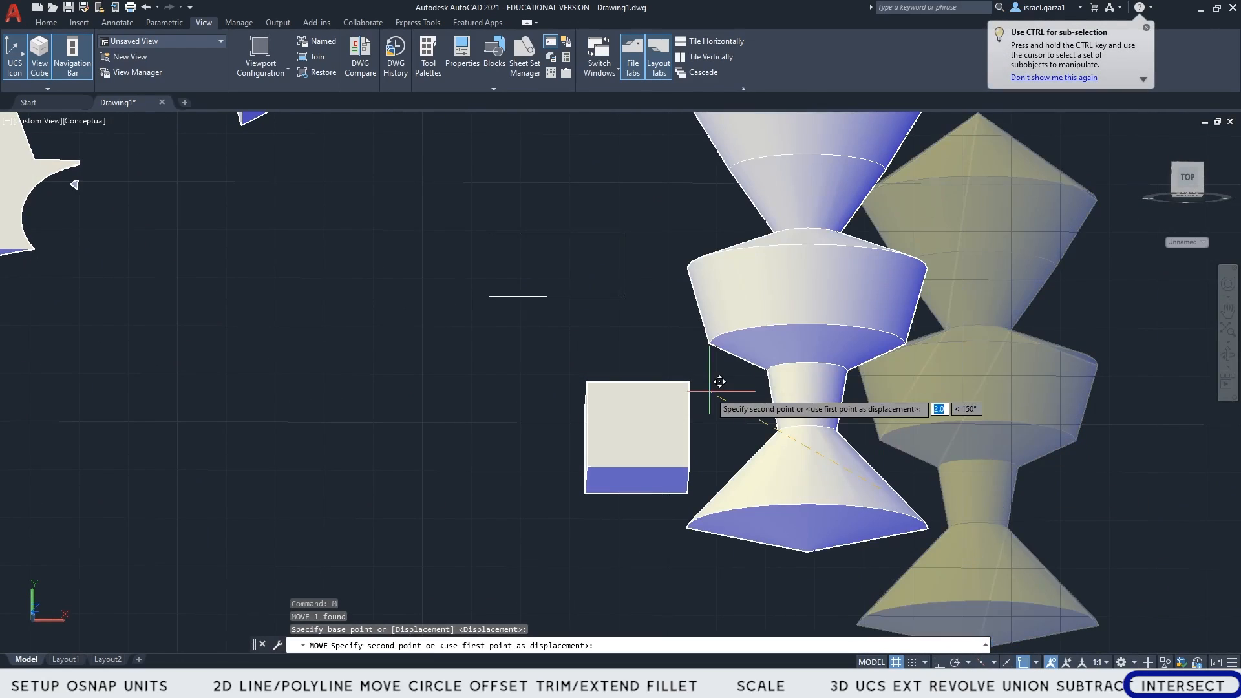
middle_click_drag(504, 121, 688, 644)
middle_click_drag(668, 478, 732, 164)
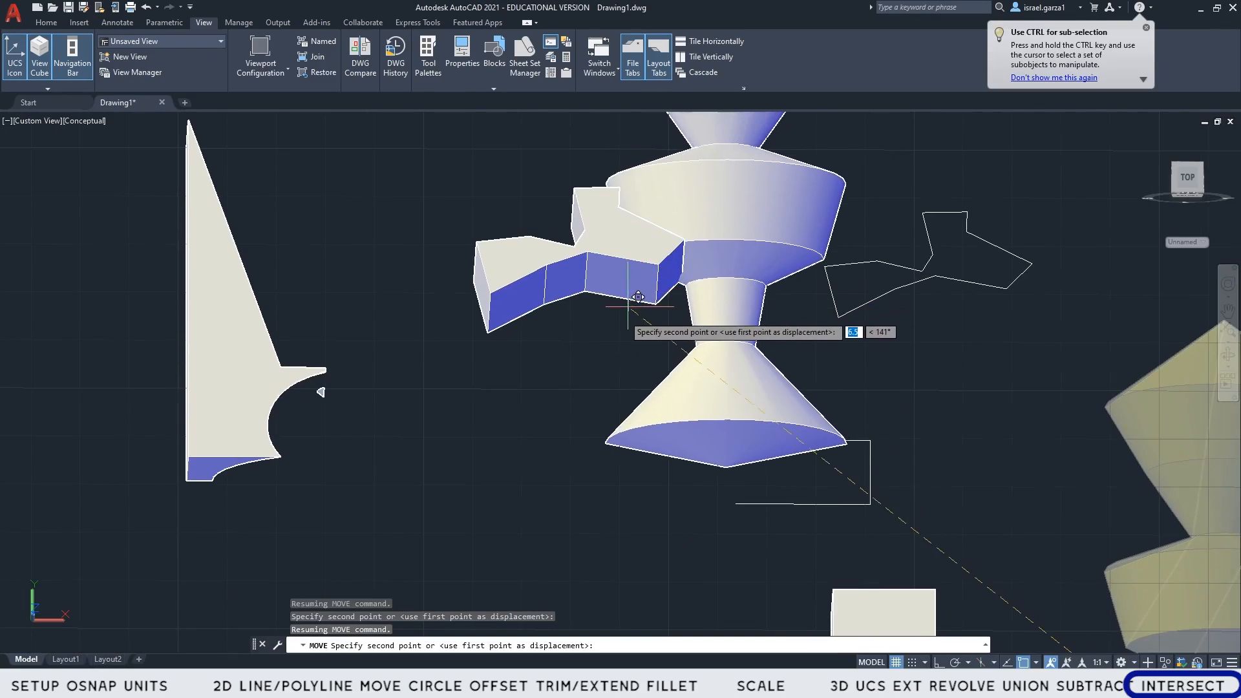
left_click(594, 361)
- Intersect the tall revolved solid with the freeform extruded solid, keeping only their shared volume
middle_click_drag(792, 395, 804, 338, "shift")
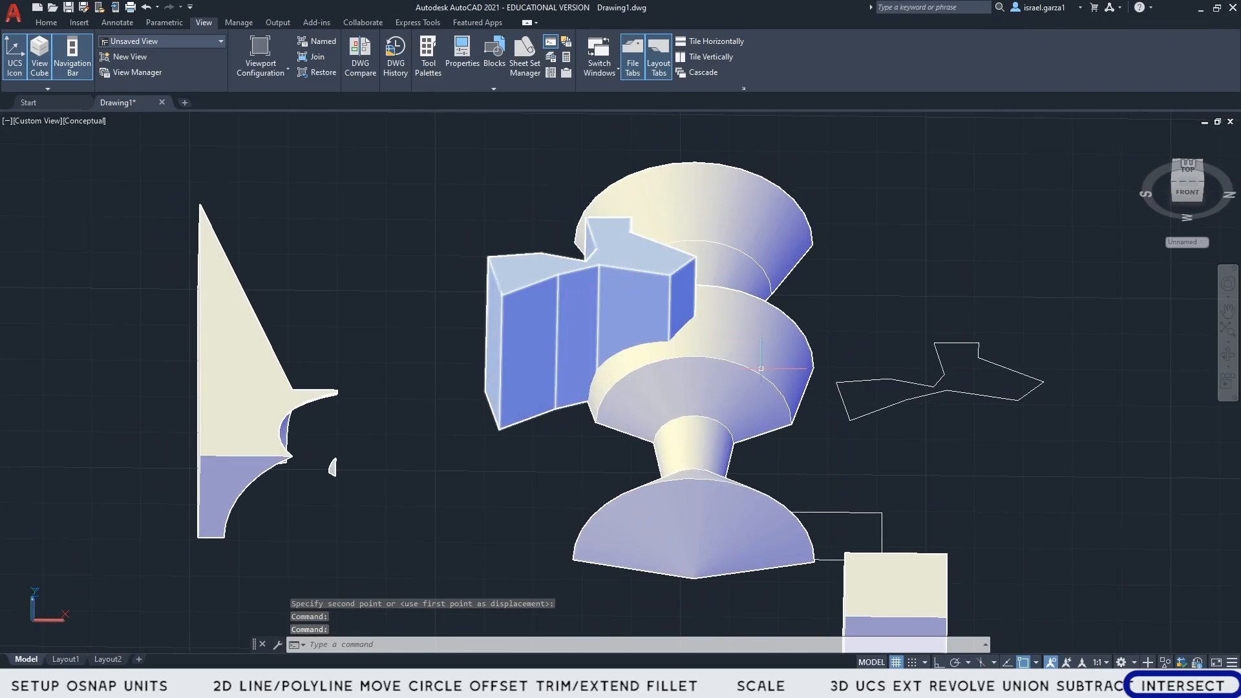
mouse_move(795, 472)
middle_mouse_down("shift")
mouse_move(666, 388)
mouse_move(695, 414)
middle_mouse_up("shift")
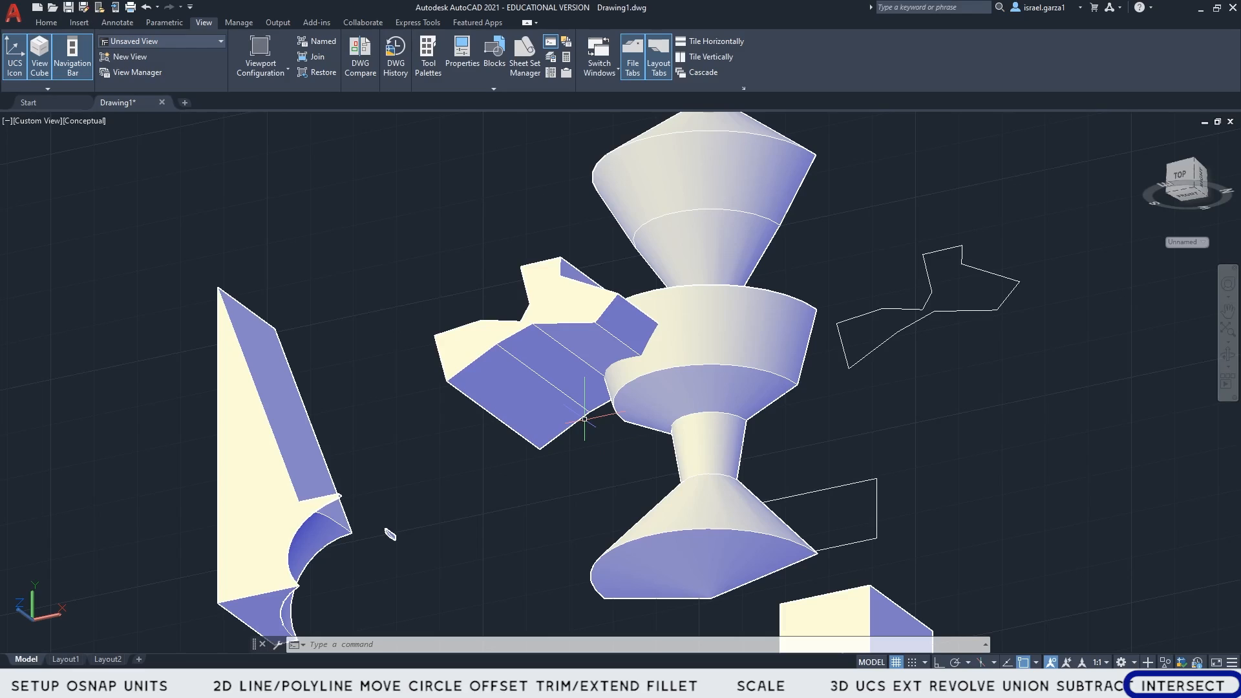
type("INTERSECT")
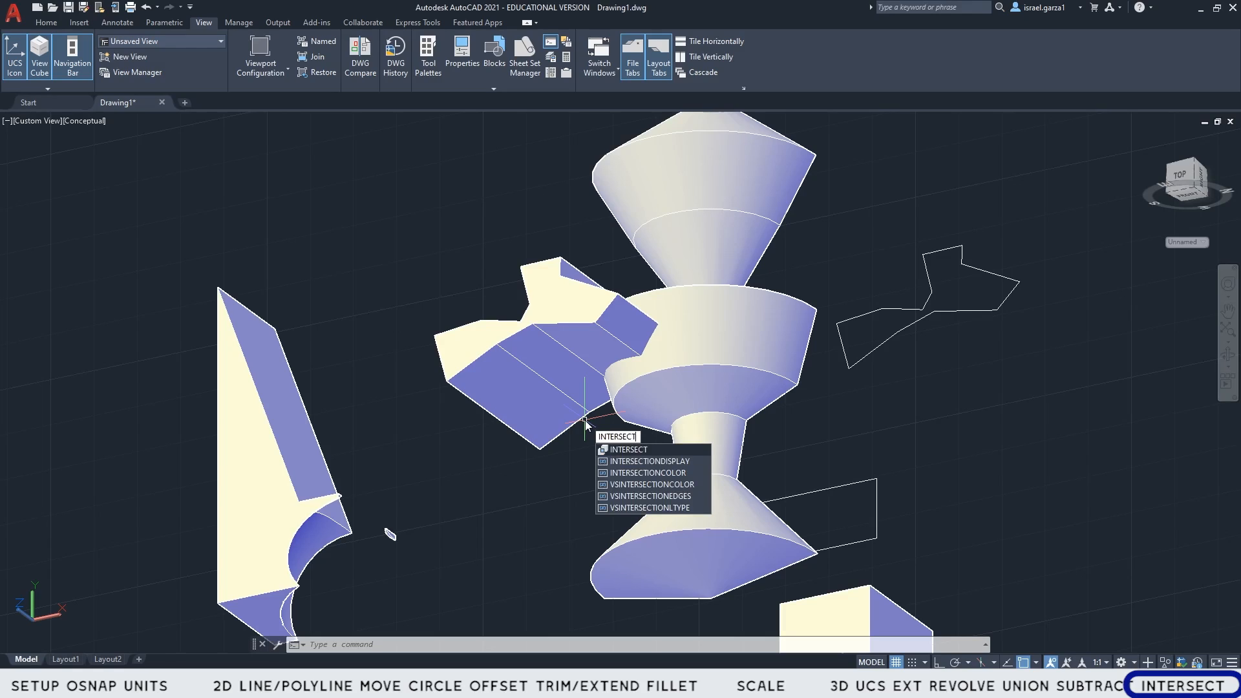
key("Return")
left_click(660, 365)
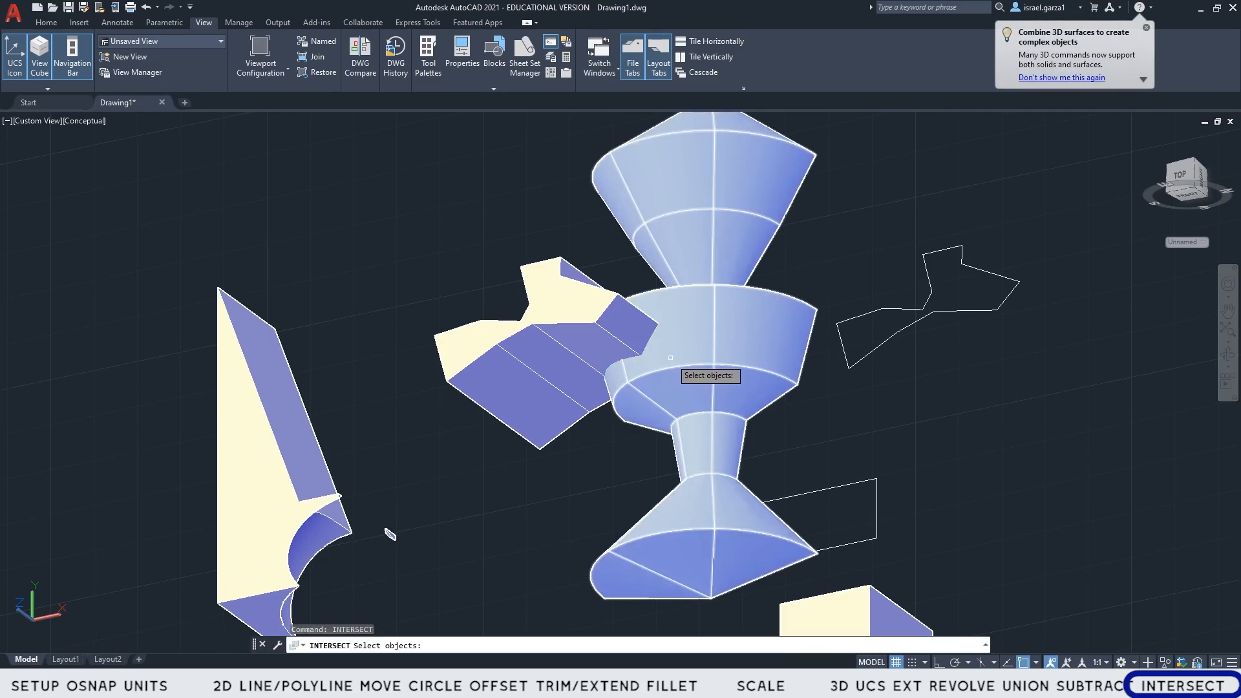
left_click(599, 345)
key("Return")
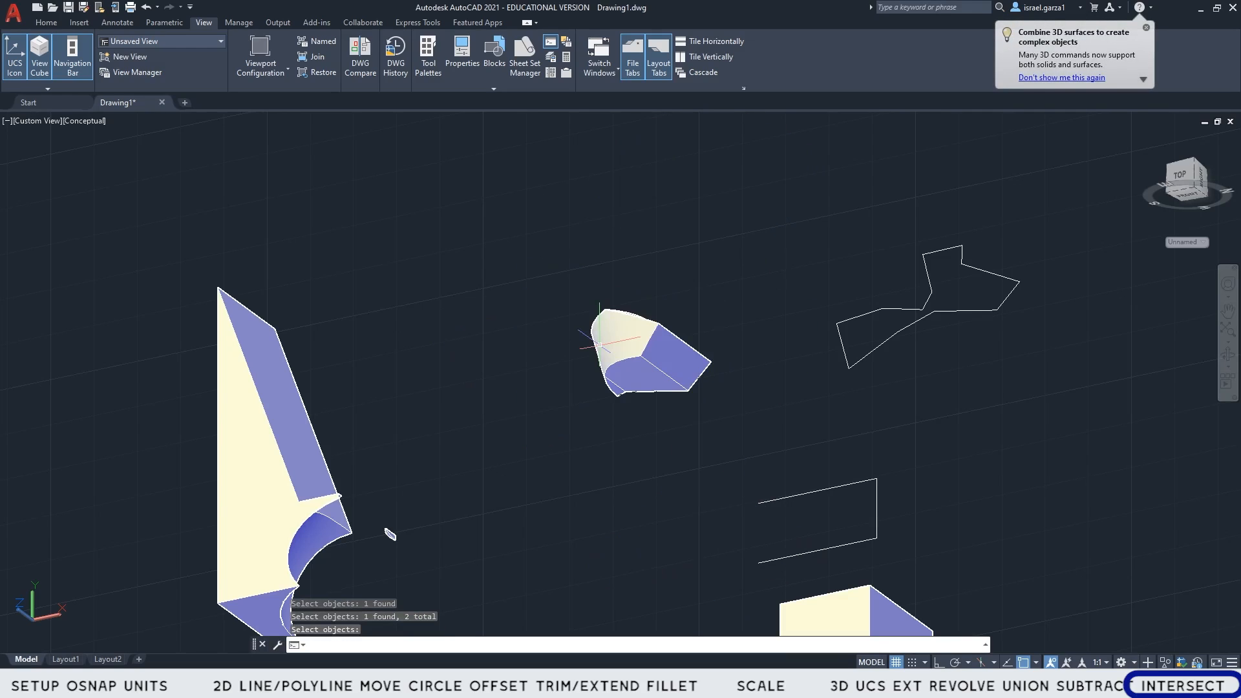
middle_click_drag(671, 402, 668, 431, "shift")
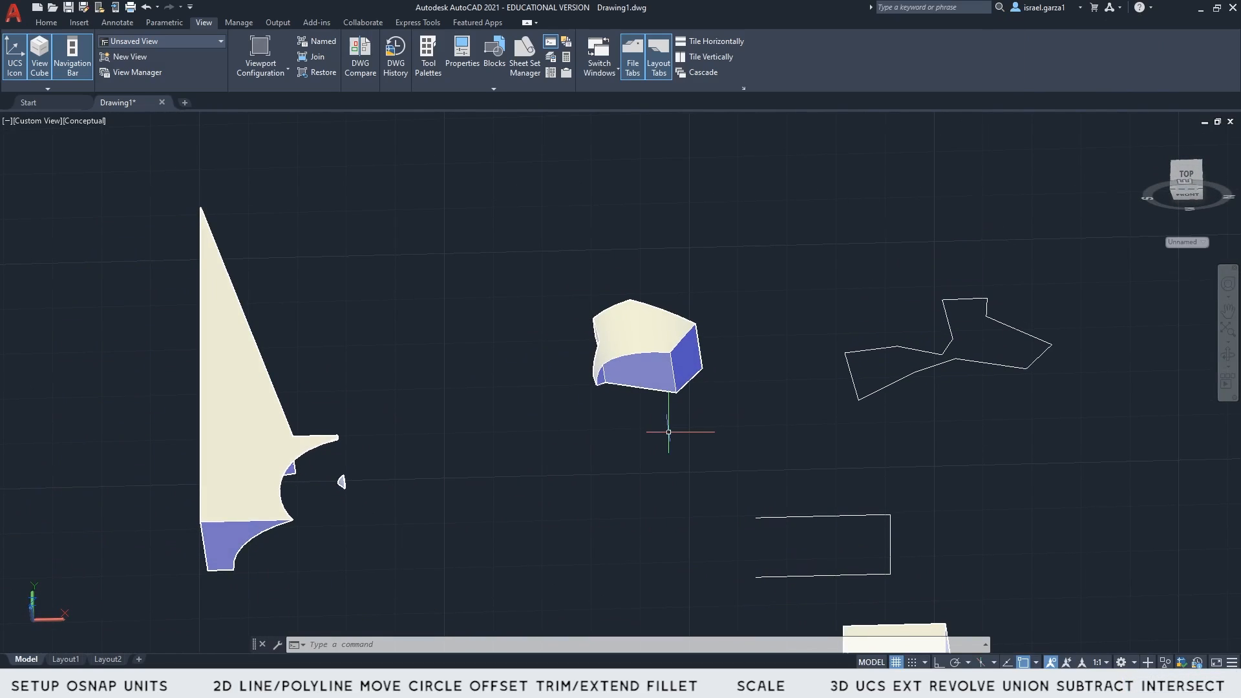